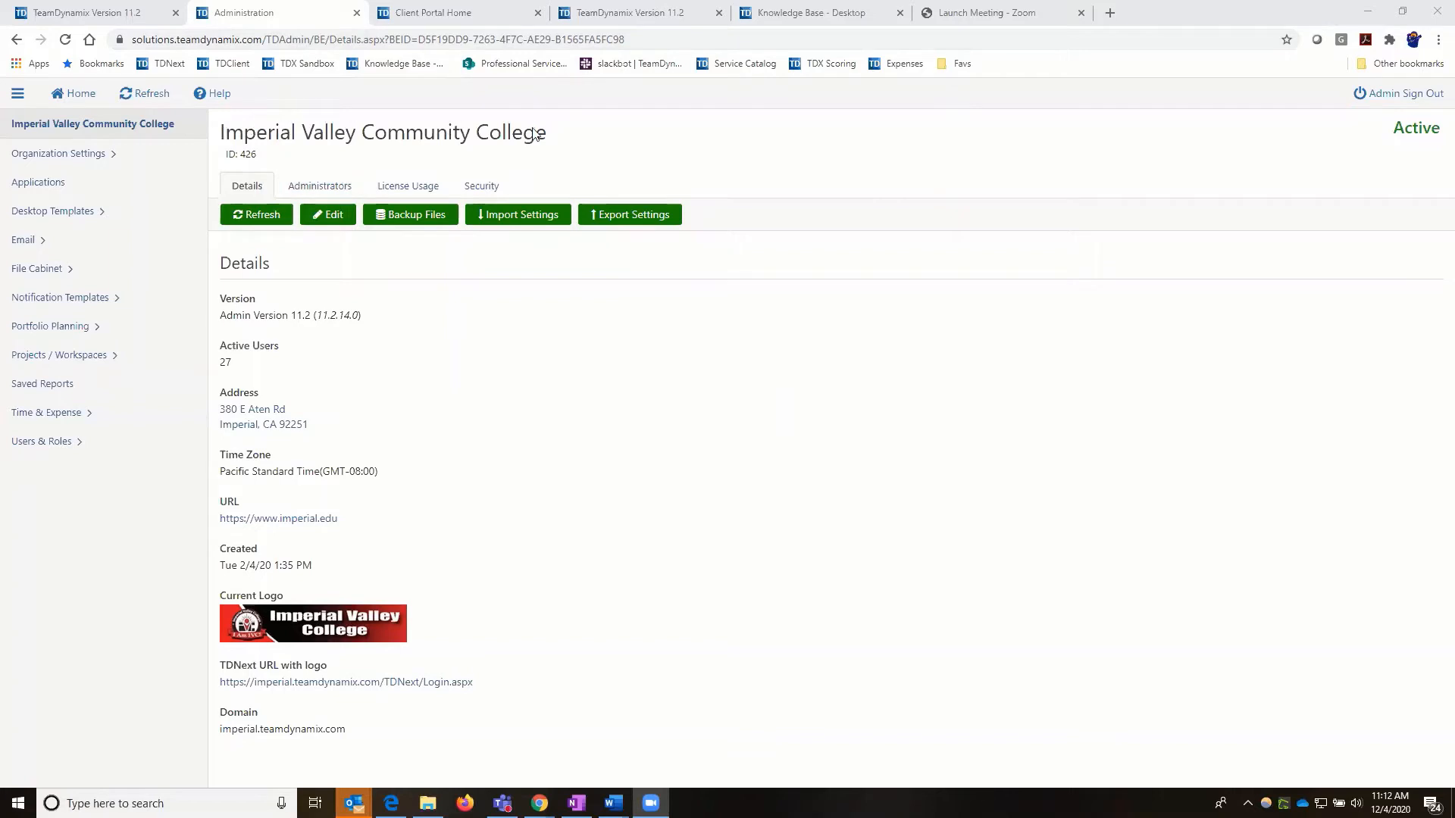
# Review the organization's details and its list of administrators on the administration site
pyautogui.moveTo(225, 134); pyautogui.dragTo(535, 133)
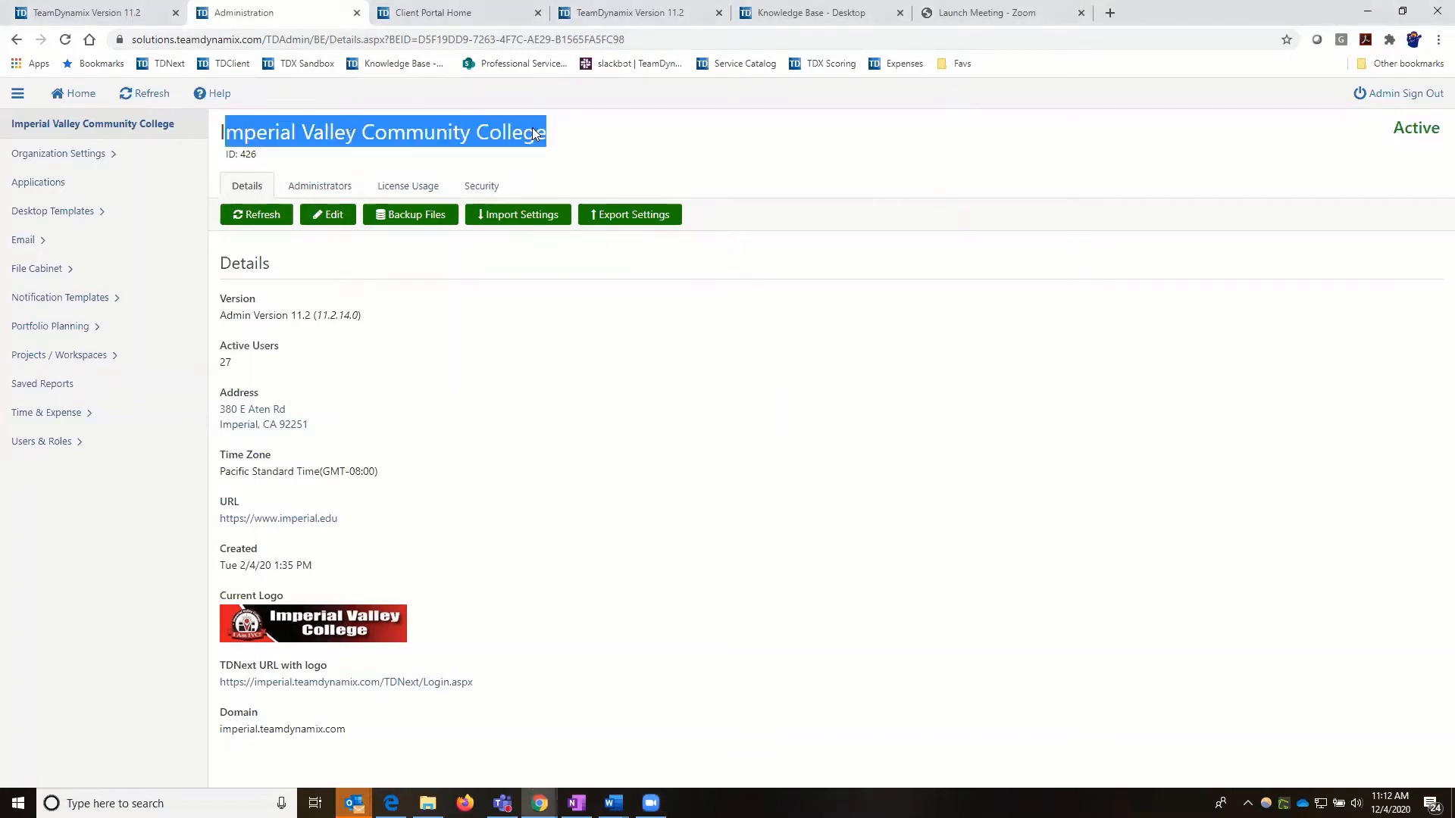
pyautogui.click(65, 126)
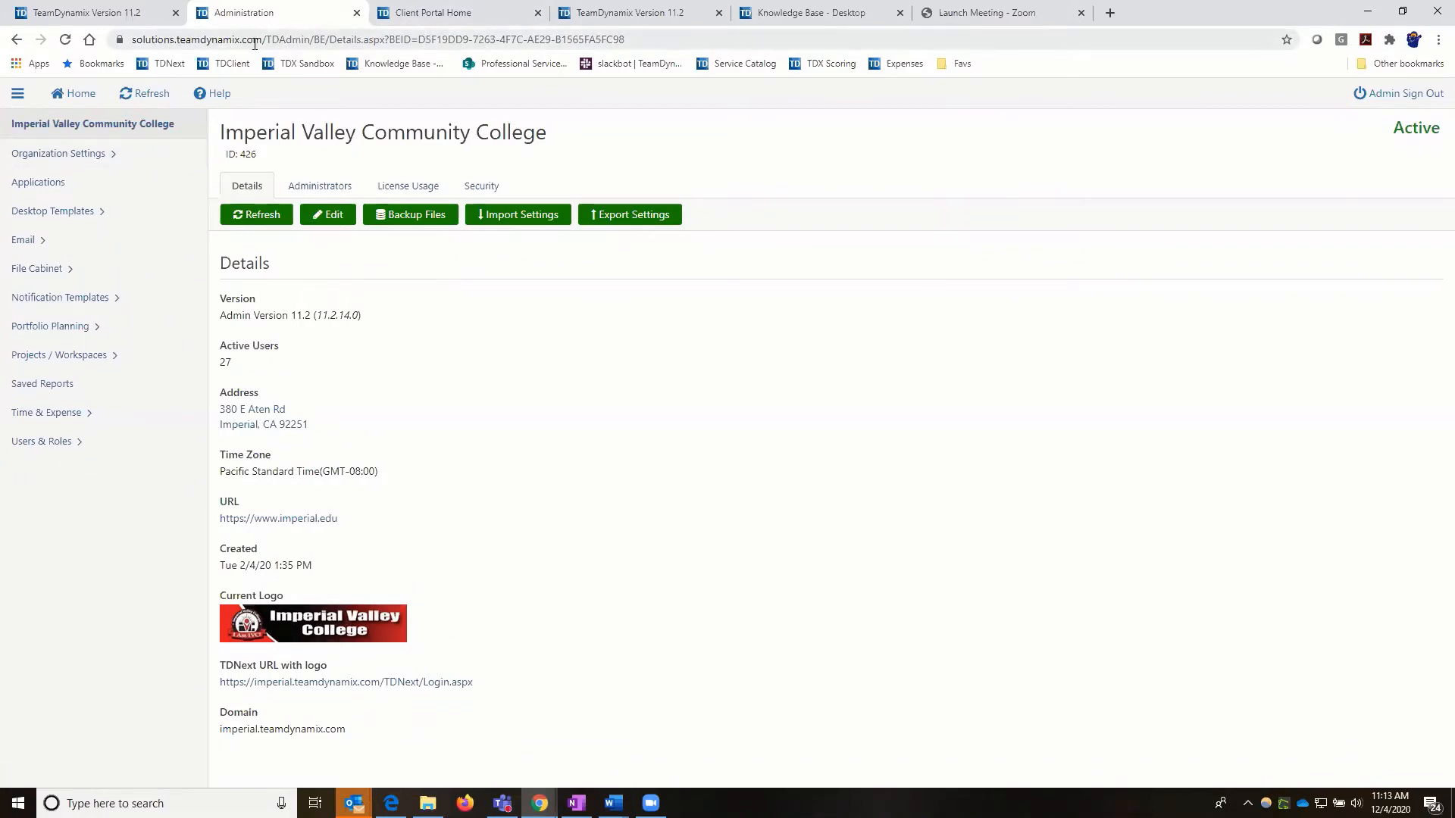
pyautogui.doubleClick(306, 38)
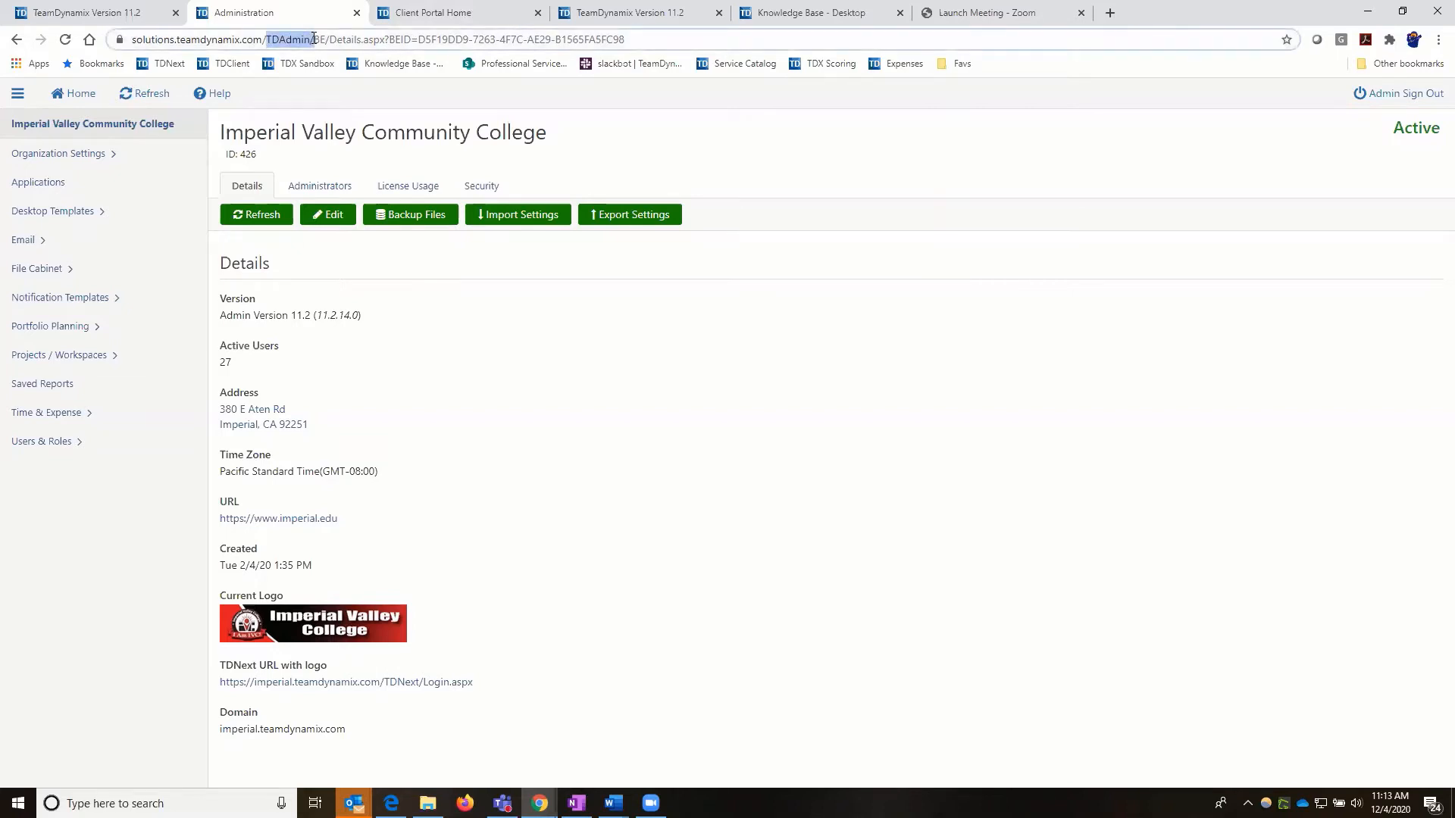
pyautogui.moveTo(314, 39); pyautogui.dragTo(309, 40)
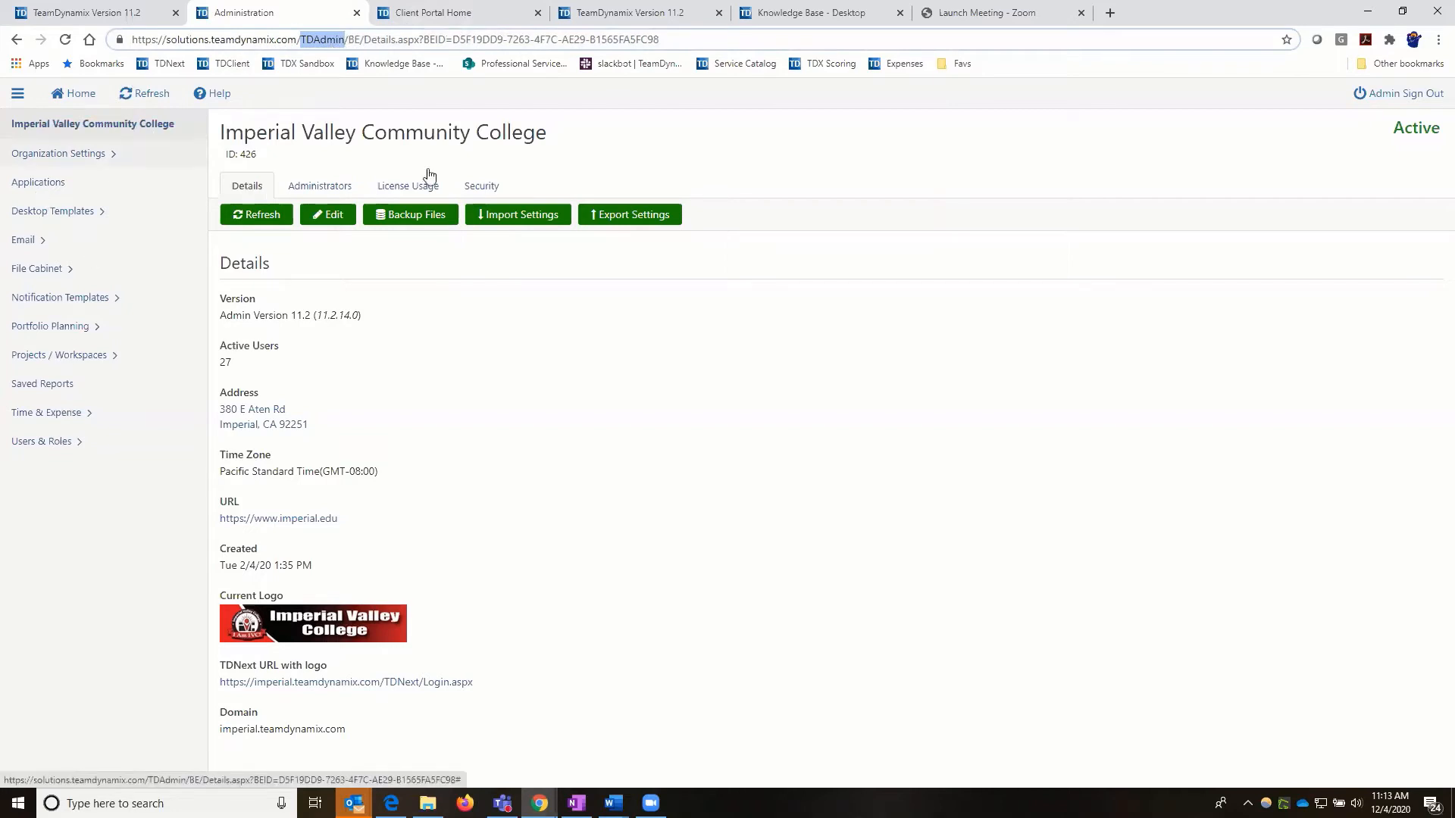
pyautogui.click(331, 192)
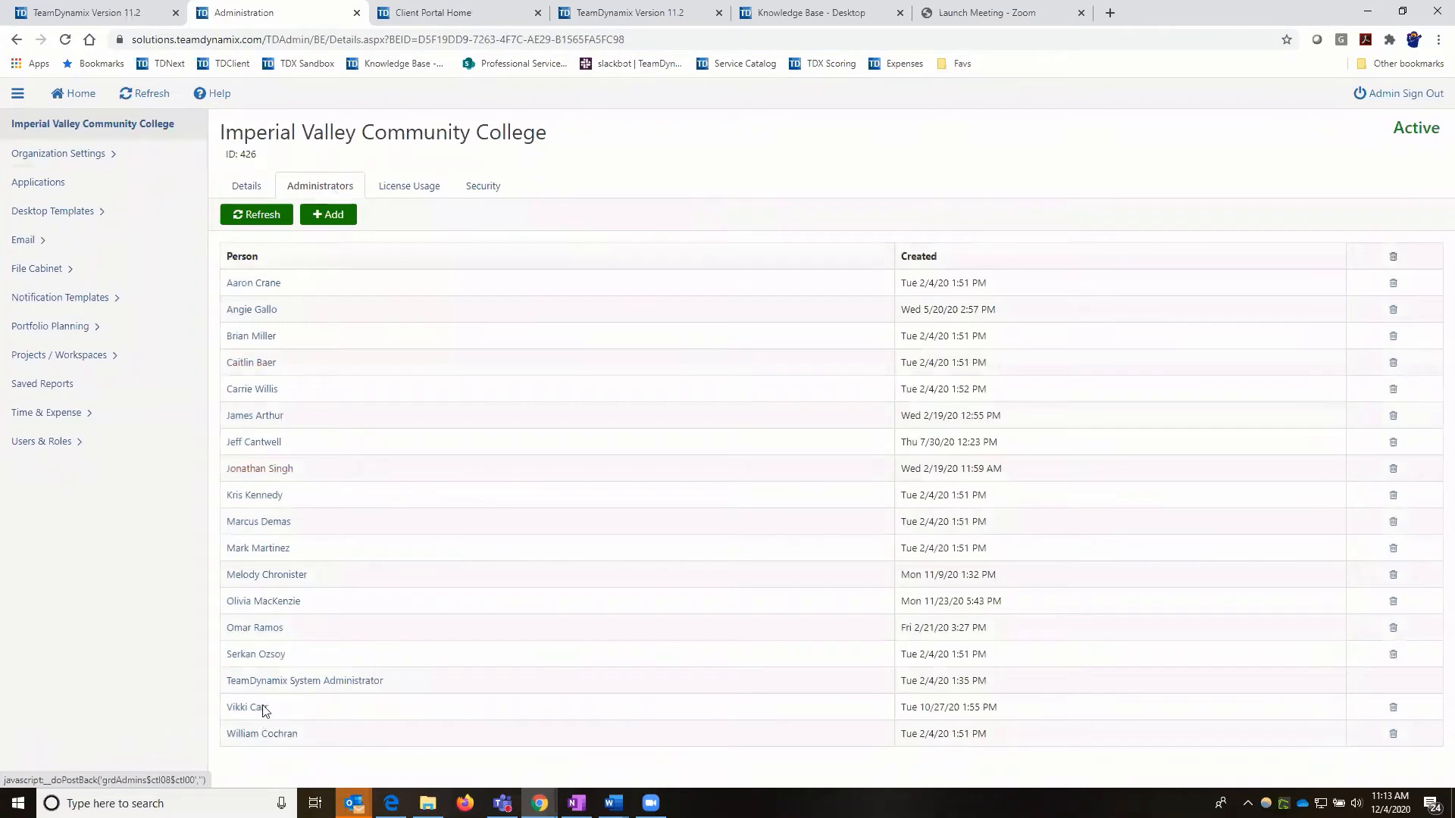
pyautogui.click(76, 130)
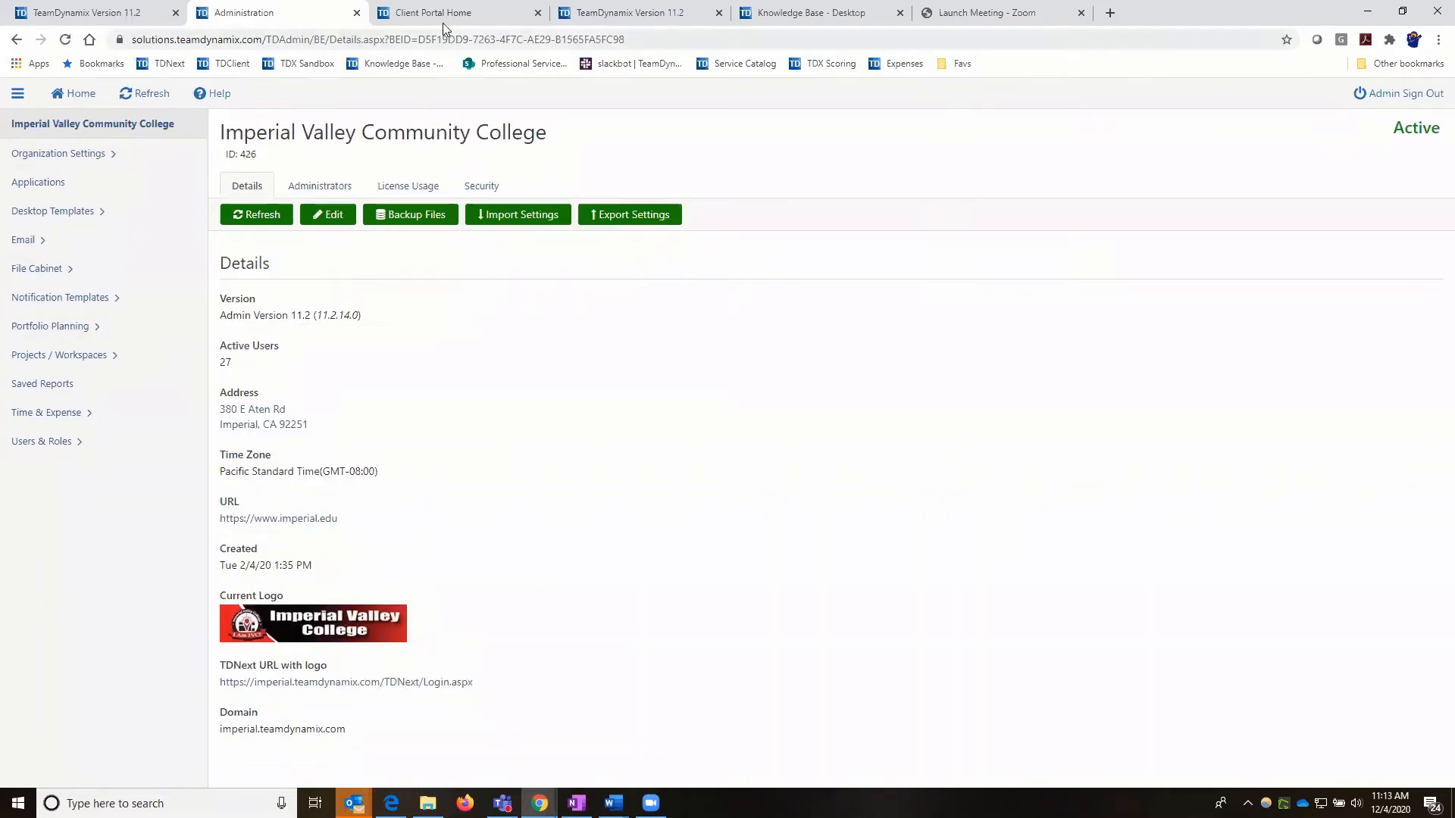
# Switch to TDNext and look over the IT Services tickets and the list of available applications
pyautogui.click(635, 15)
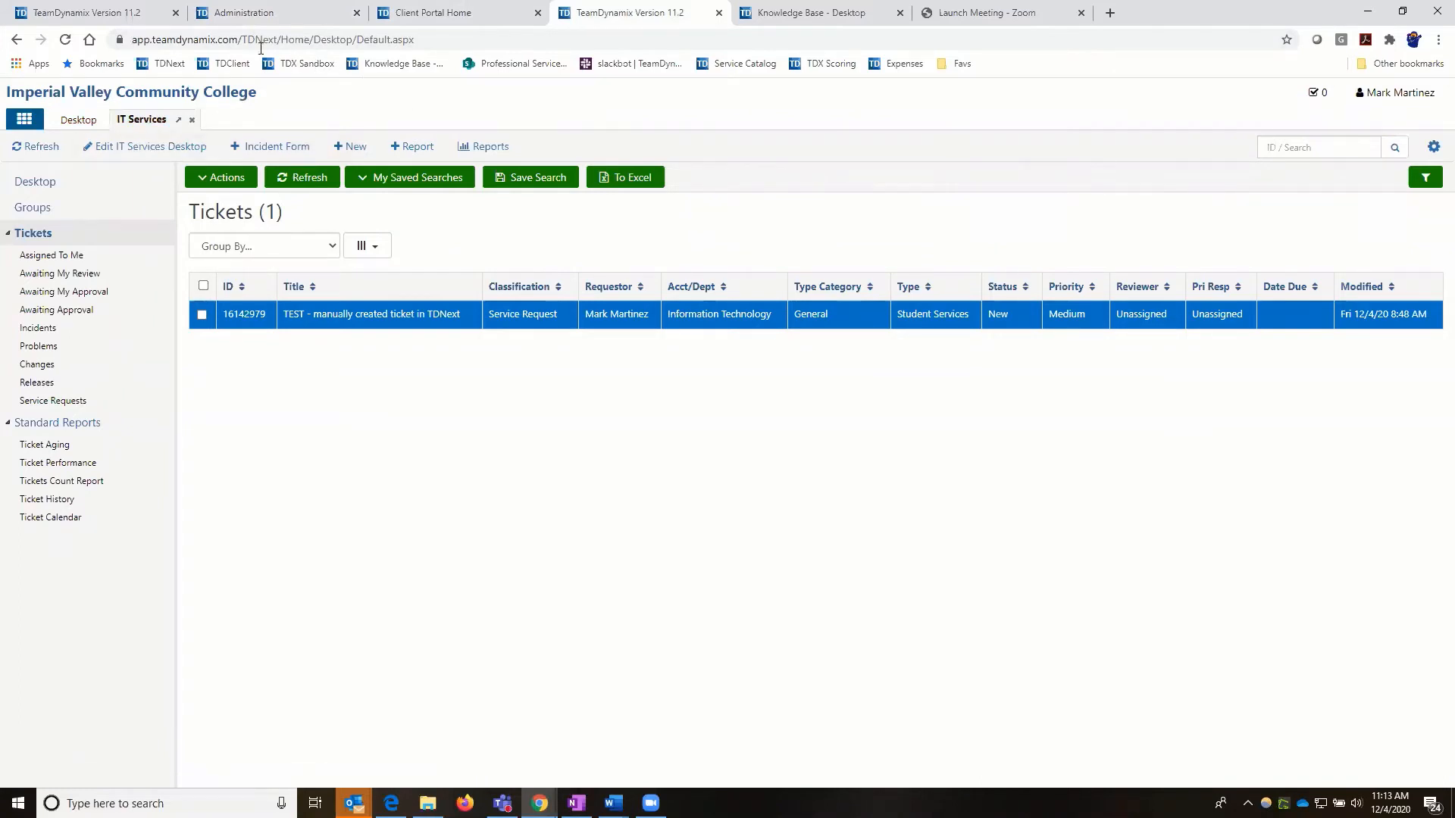
pyautogui.moveTo(242, 39); pyautogui.dragTo(279, 41)
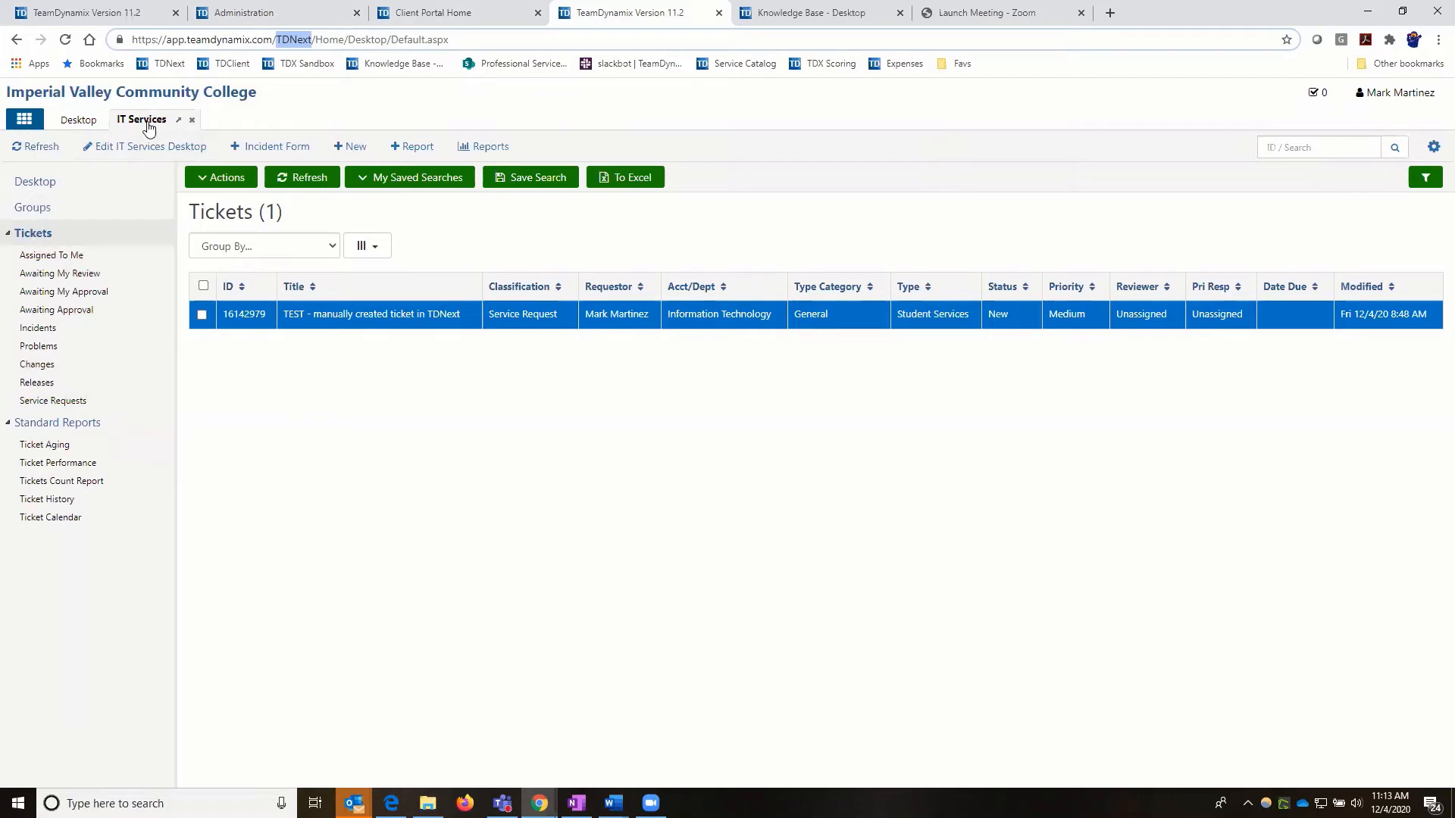
pyautogui.click(38, 125)
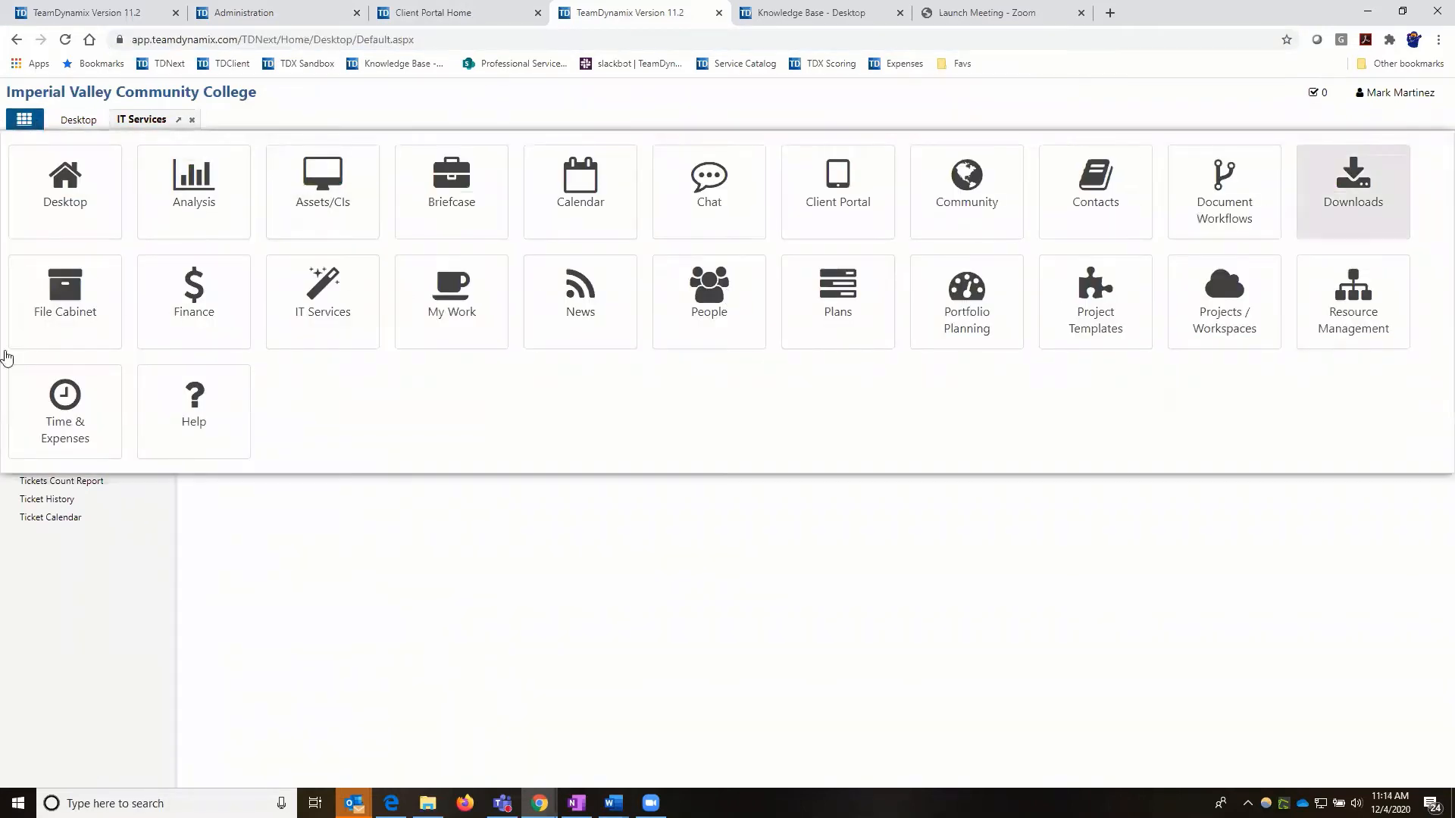
pyautogui.click(30, 128)
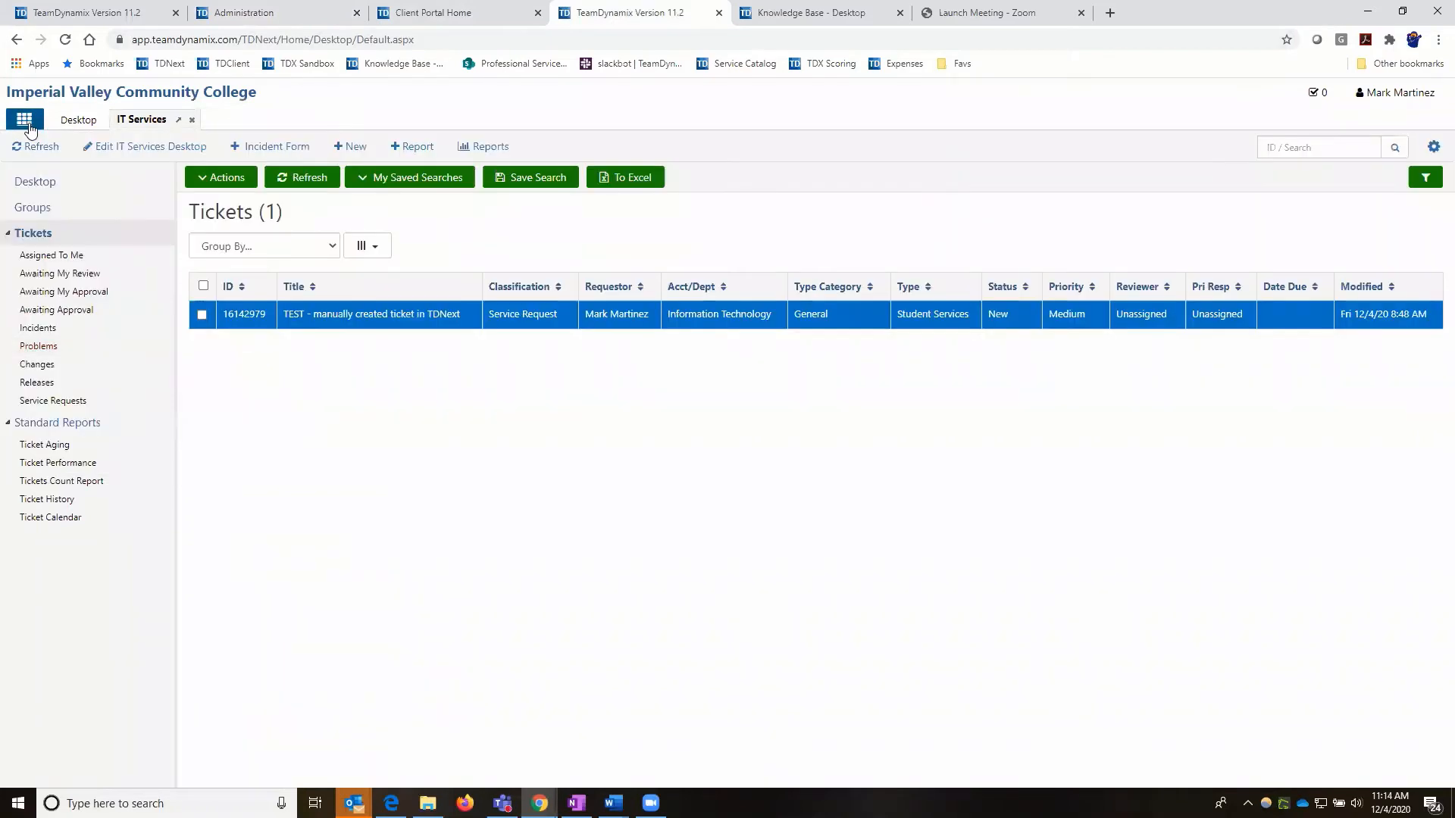
pyautogui.click(30, 129)
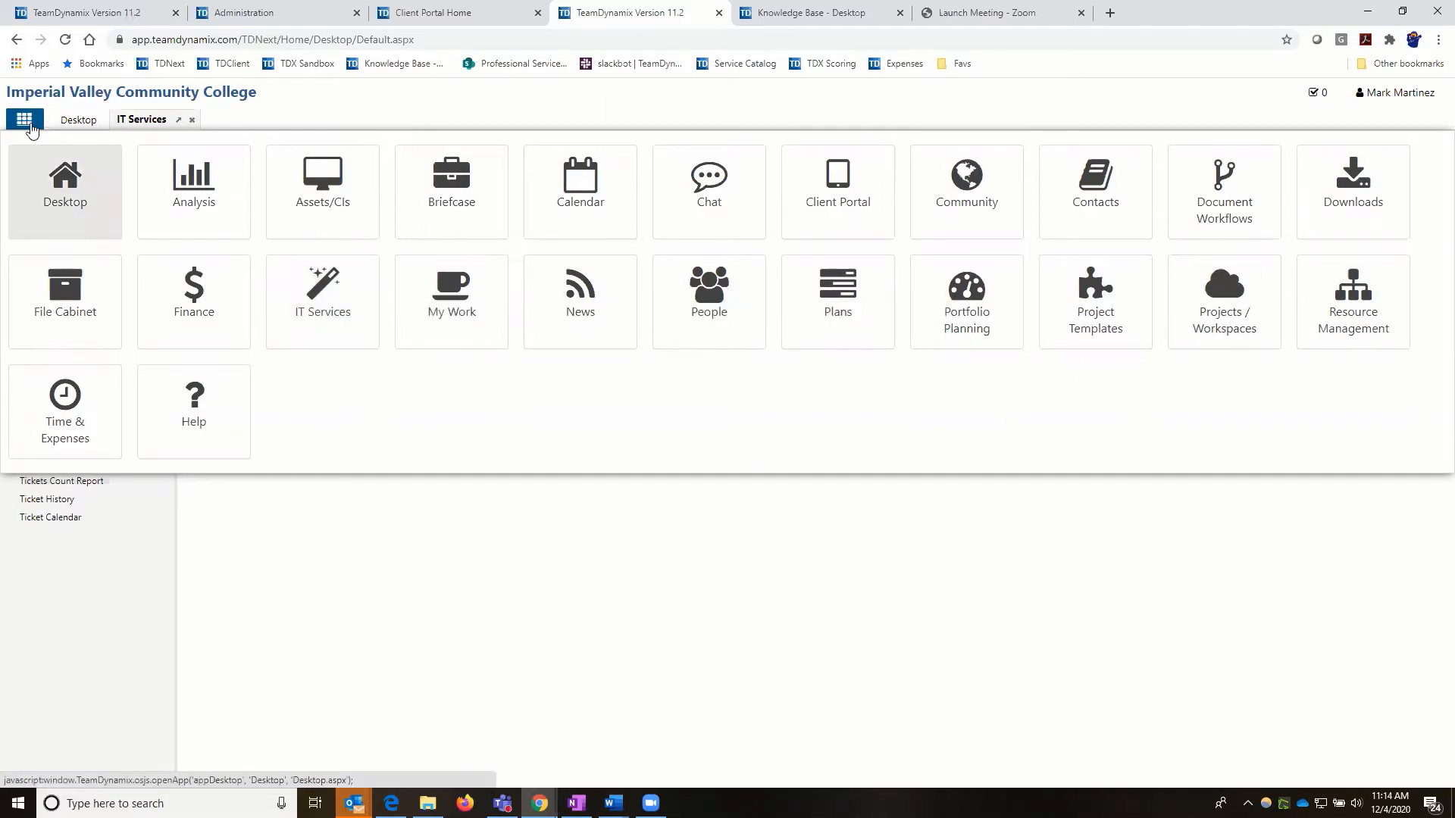
pyautogui.click(31, 120)
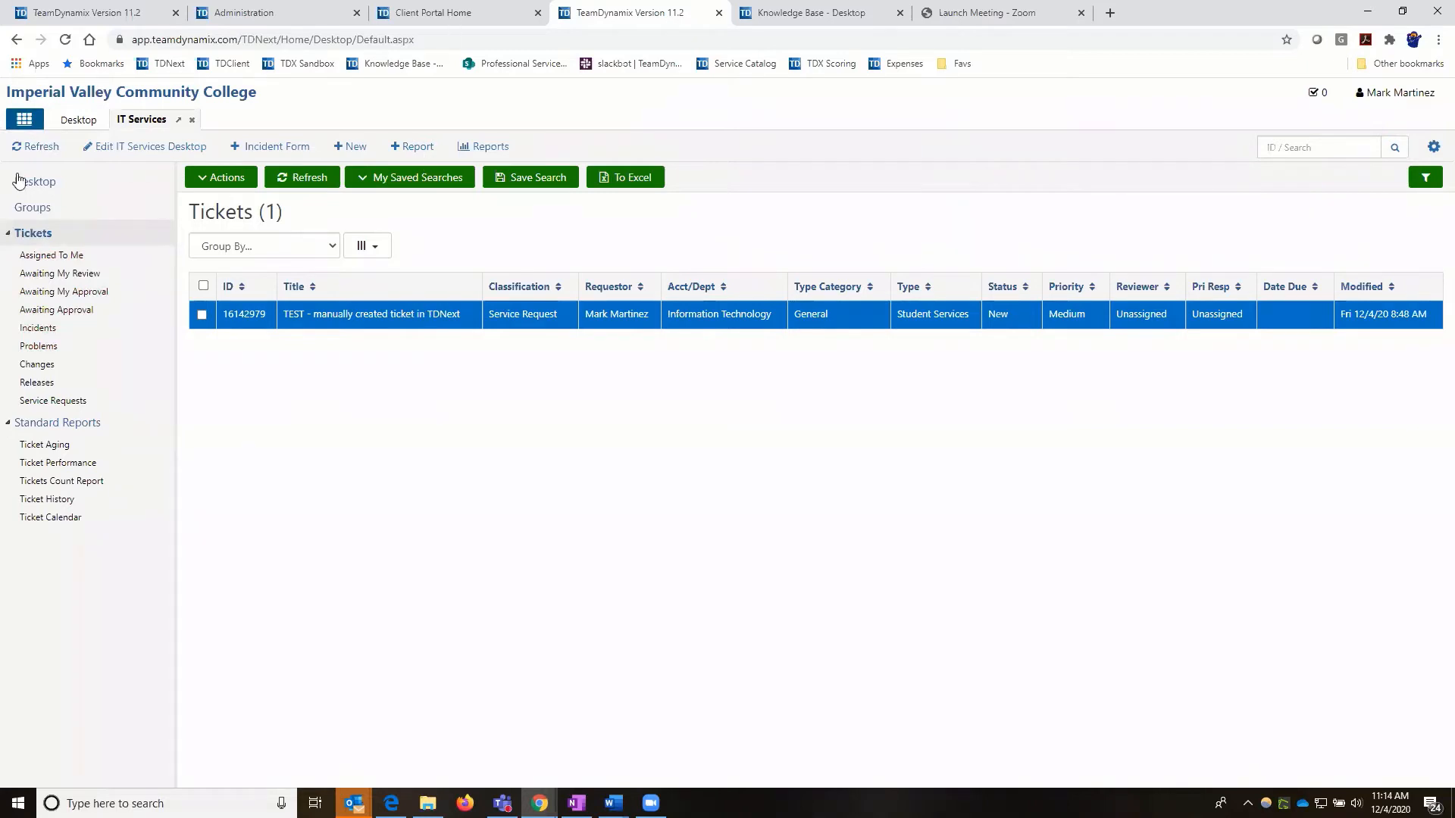
# Switch to the client portal and open its service catalog
pyautogui.click(446, 12)
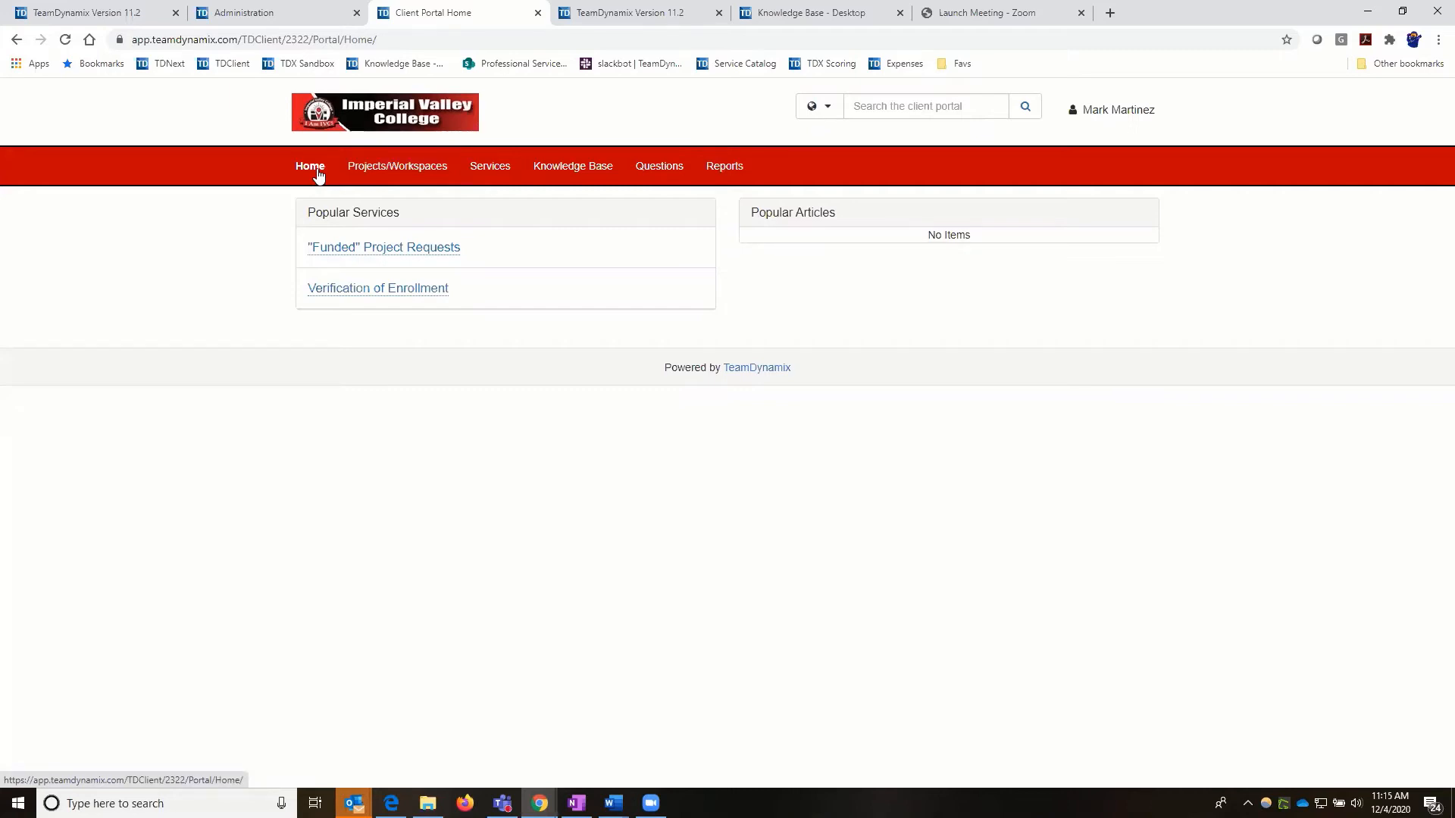
pyautogui.click(489, 170)
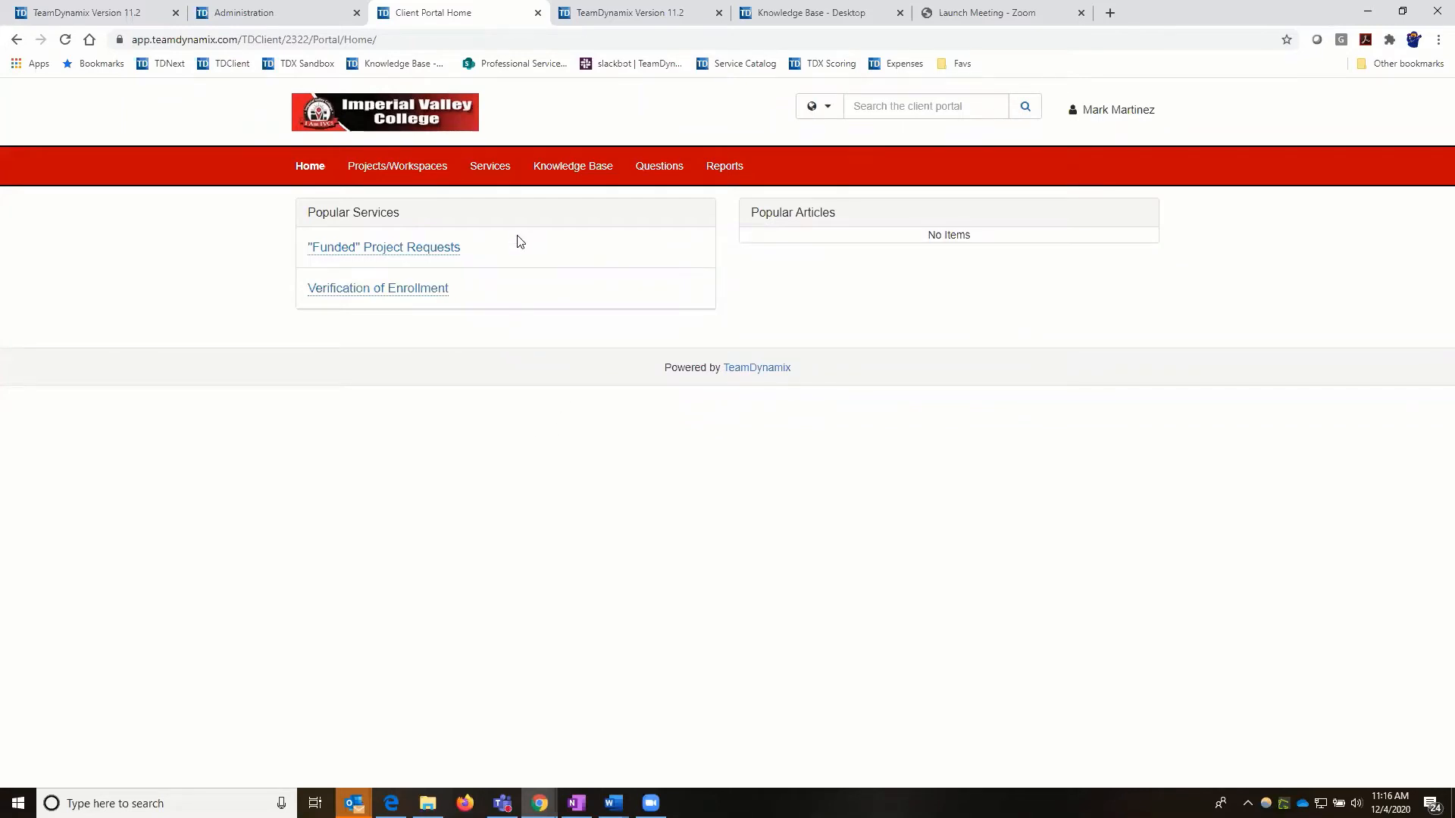
pyautogui.click(497, 176)
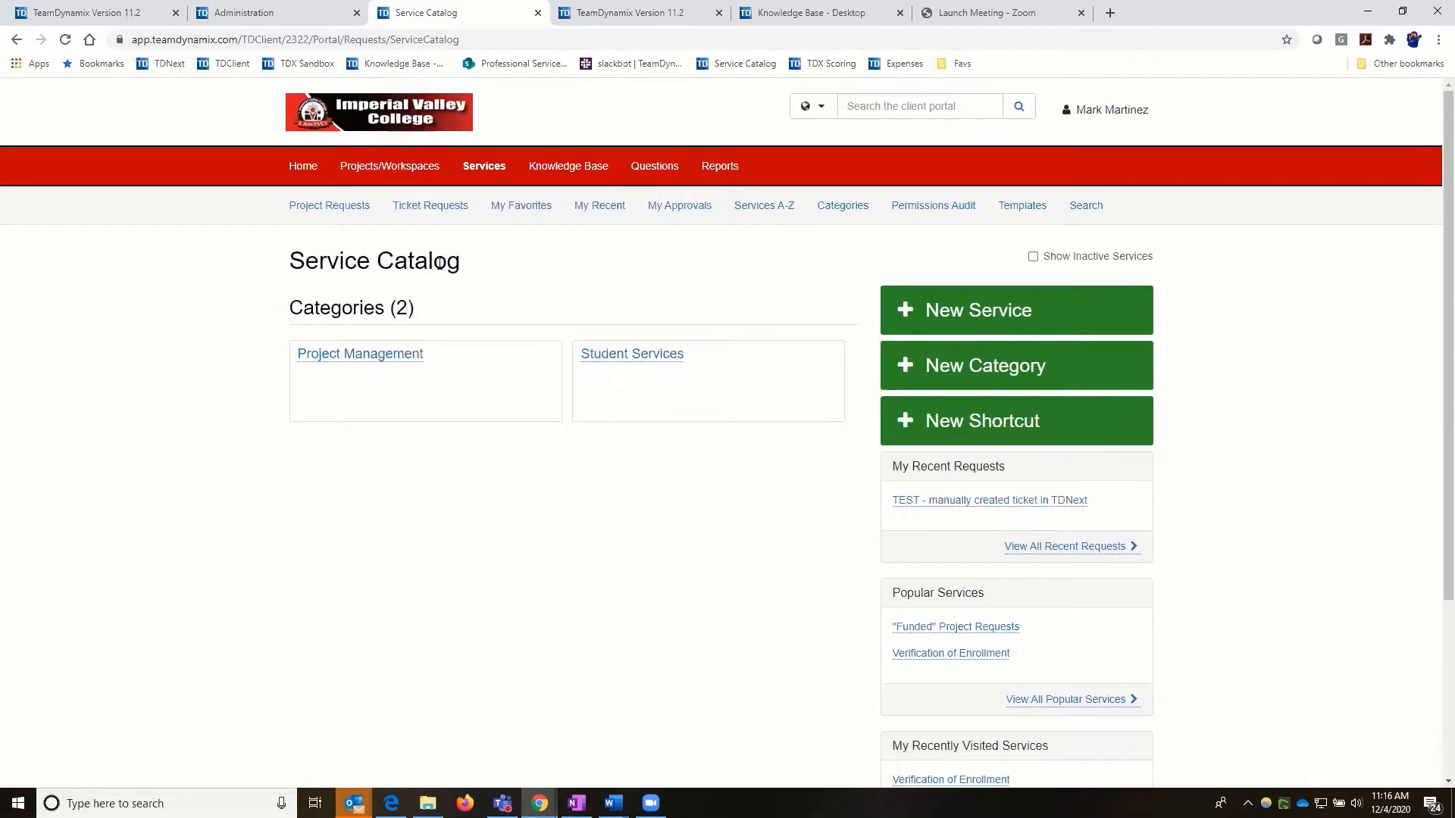
pyautogui.moveTo(289, 261); pyautogui.dragTo(483, 280)
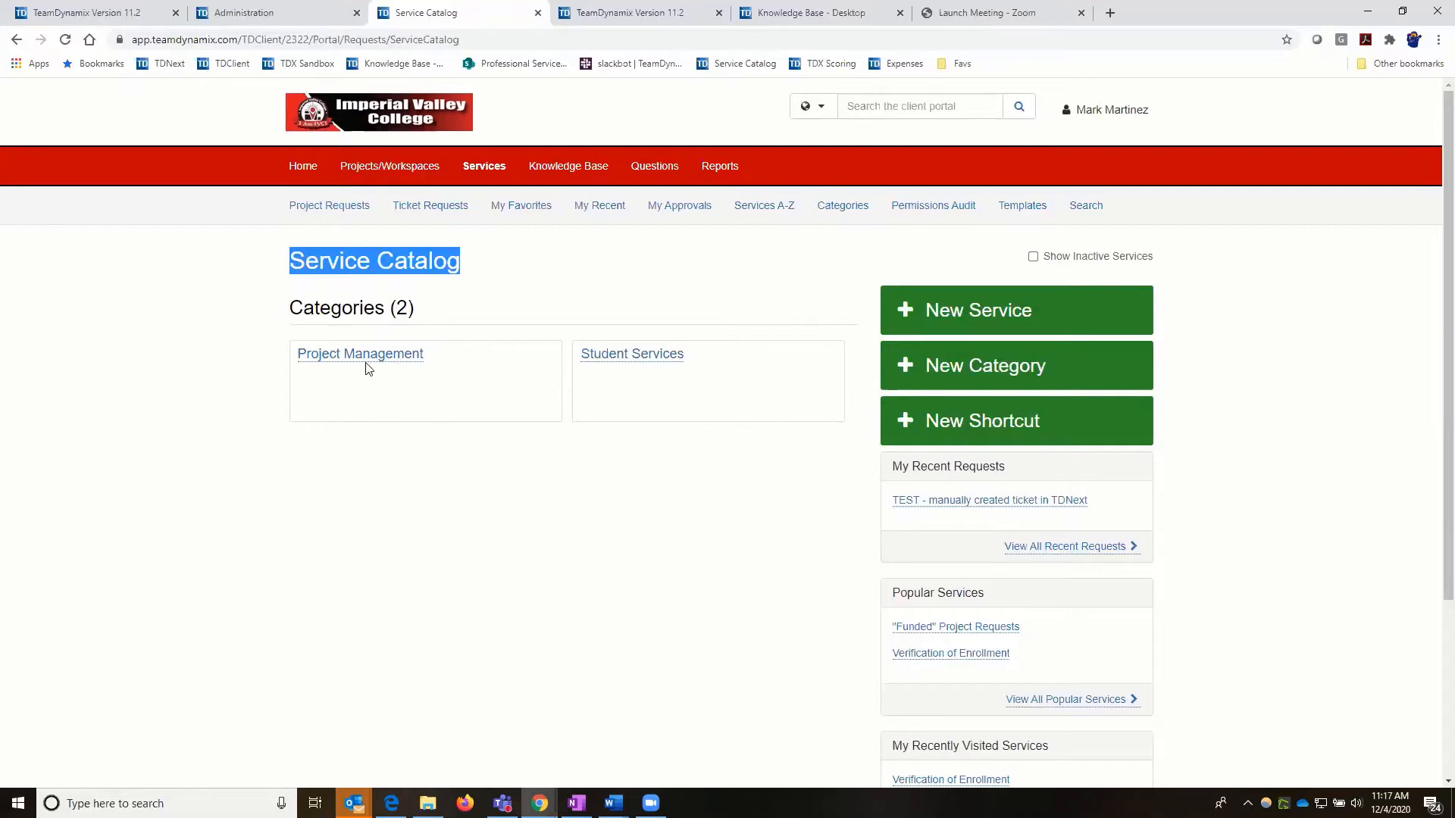
# Open the Verification of Enrollment service in the Student Services category
pyautogui.click(330, 366)
pyautogui.click(664, 356)
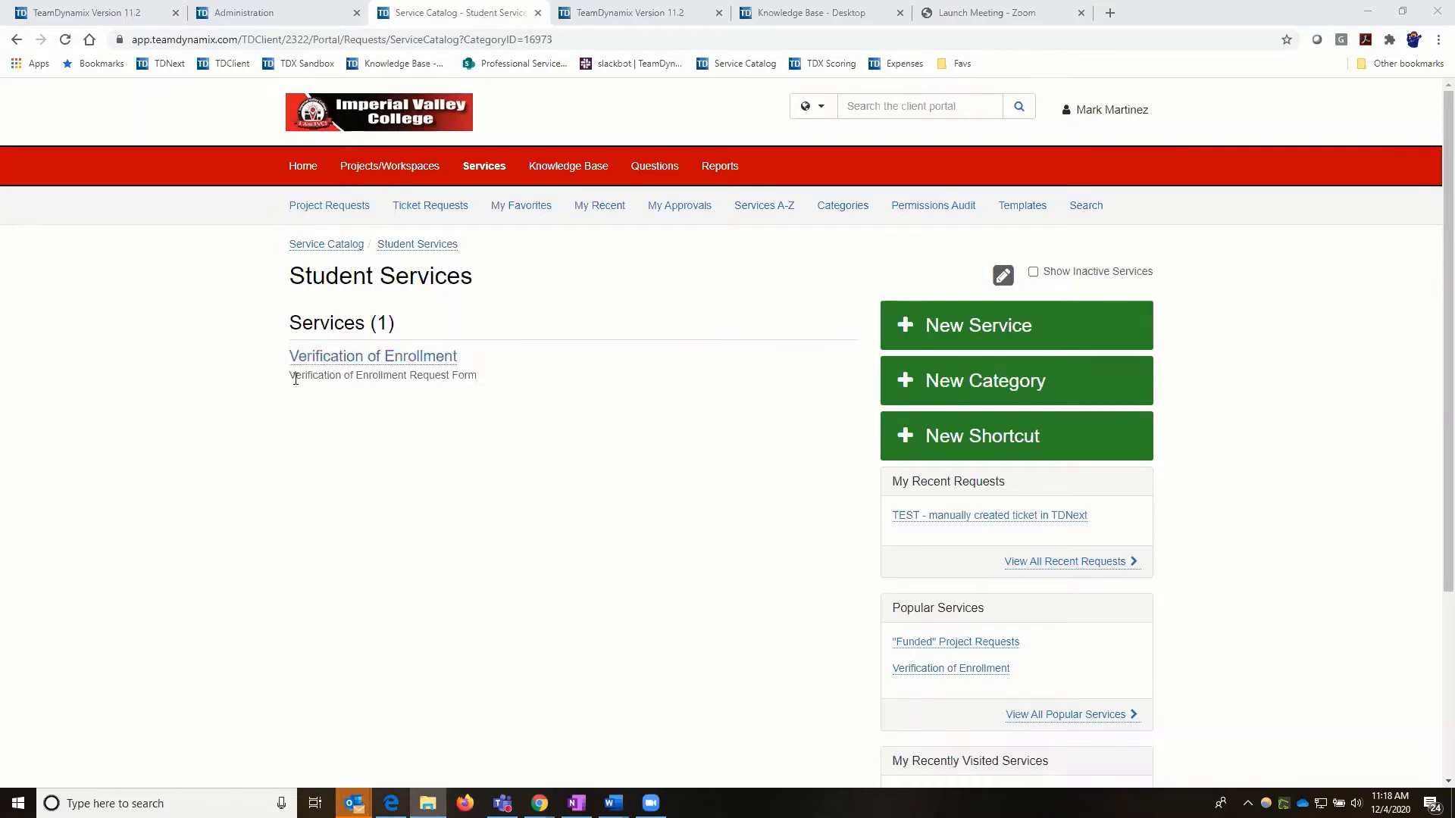
pyautogui.moveTo(290, 376); pyautogui.dragTo(485, 383)
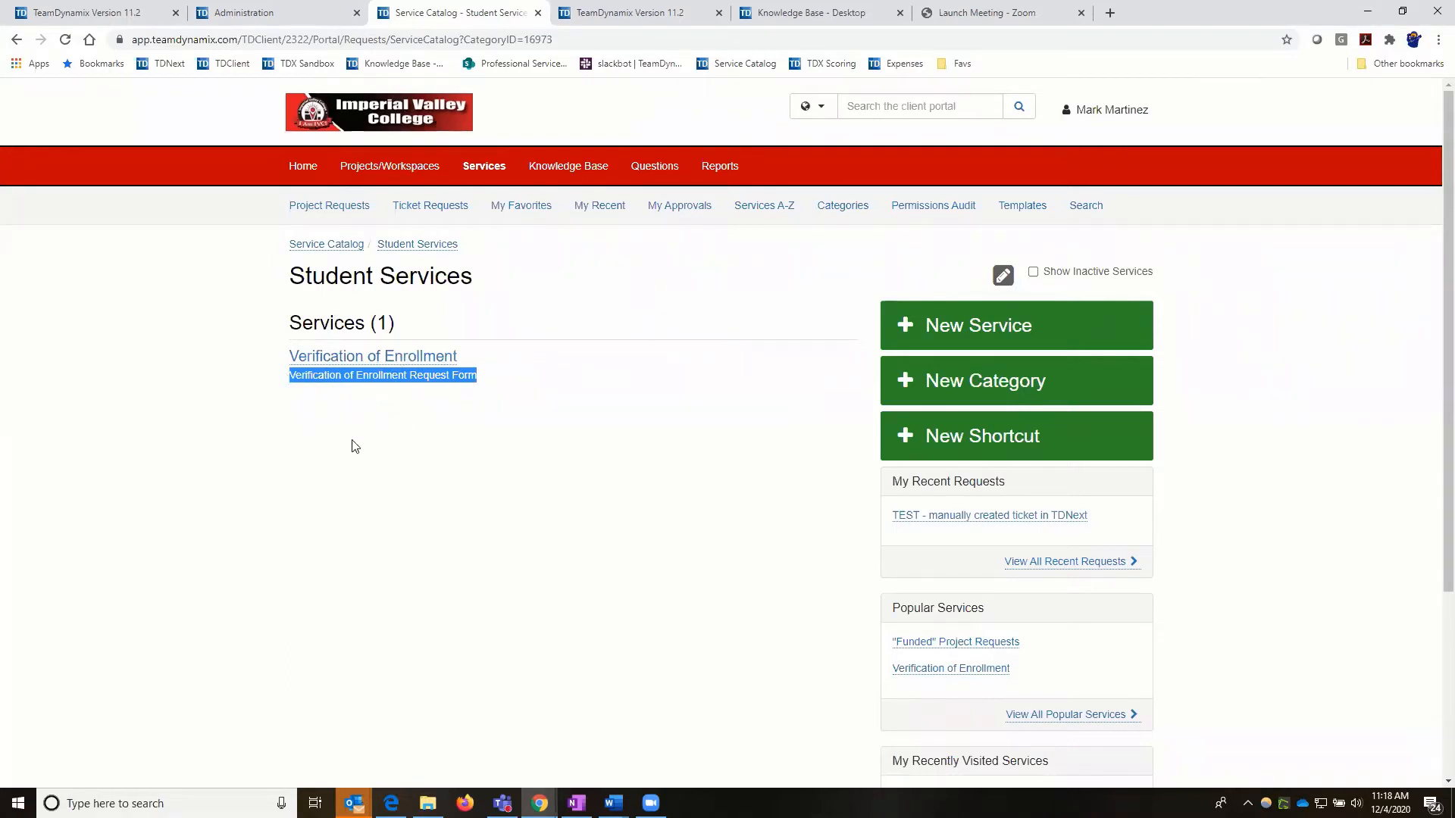
pyautogui.click(360, 367)
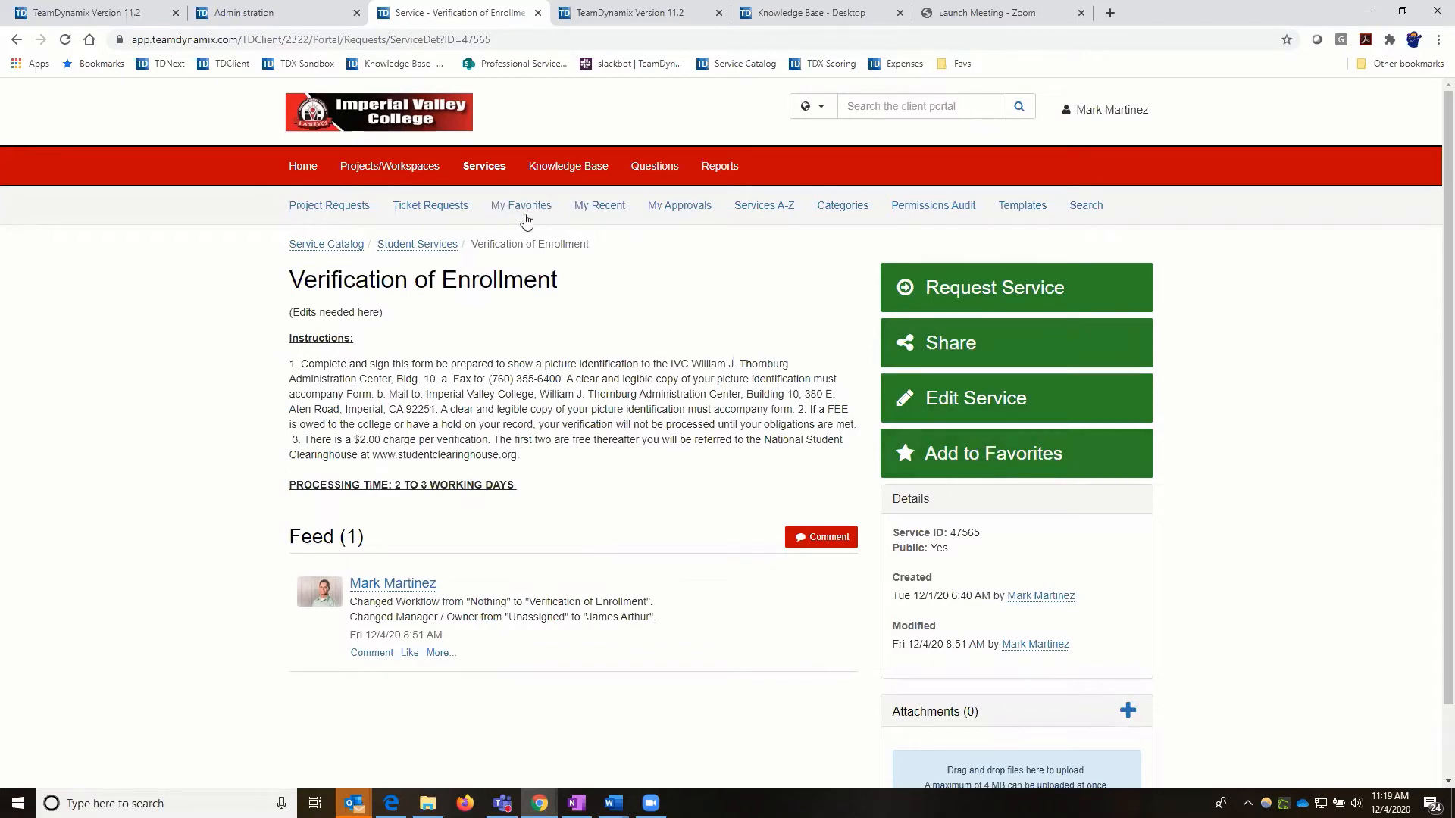
# Open the Verification of Enrollment service for editing, review its descriptions and show its permissions
pyautogui.click(944, 404)
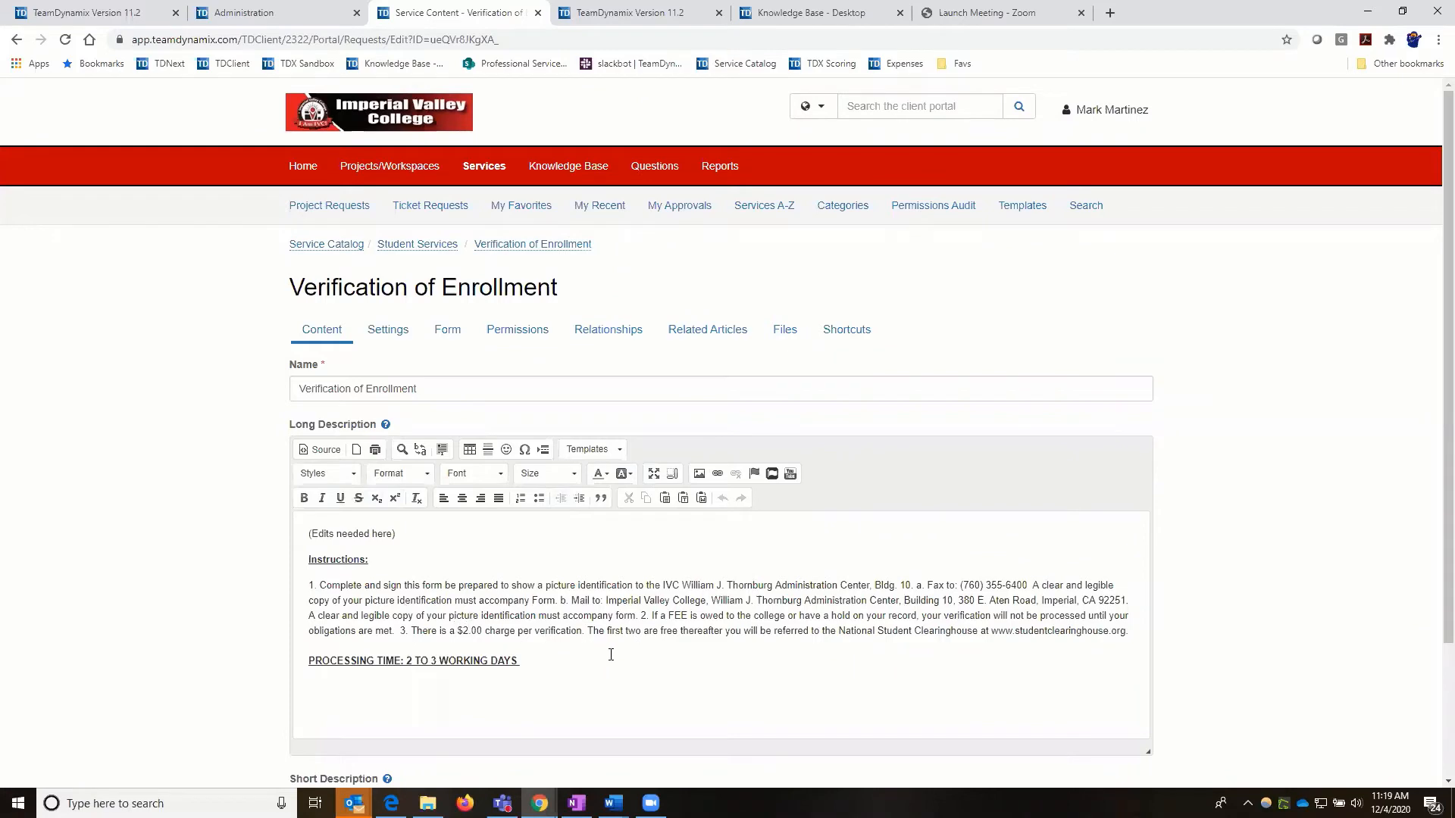
pyautogui.scroll(-2, 611, 656)
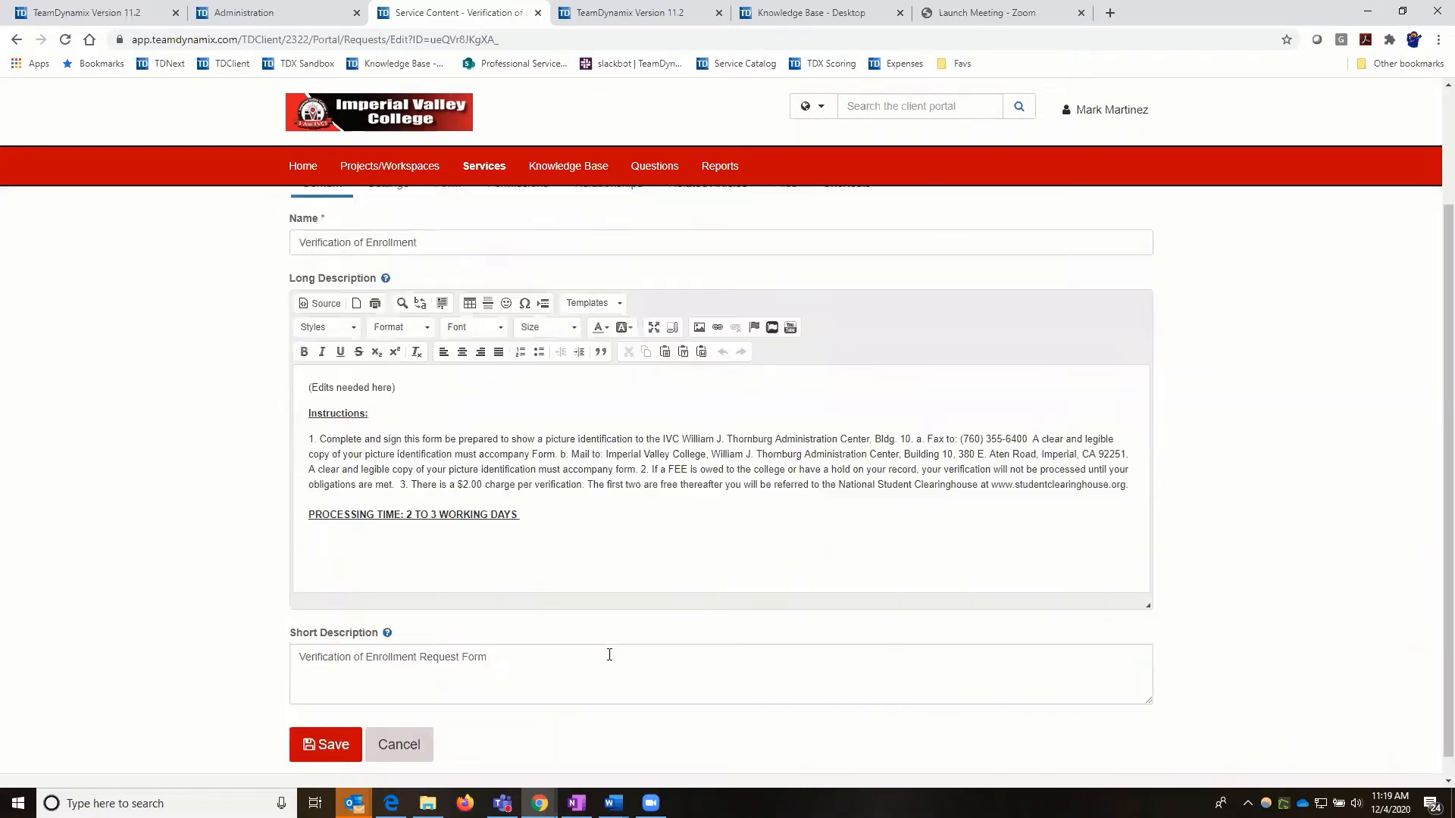
pyautogui.scroll(2, 562, 597)
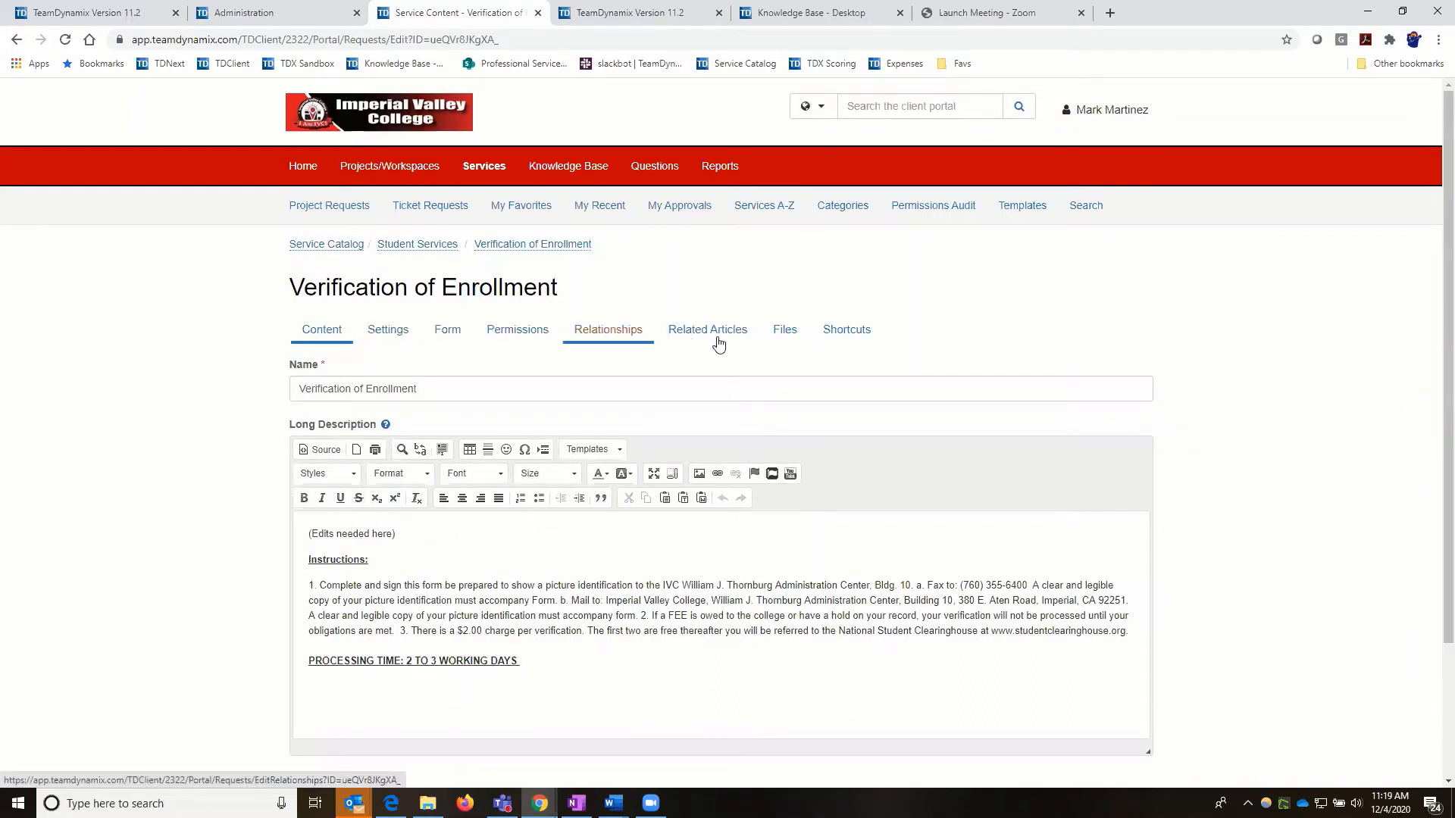
pyautogui.click(526, 332)
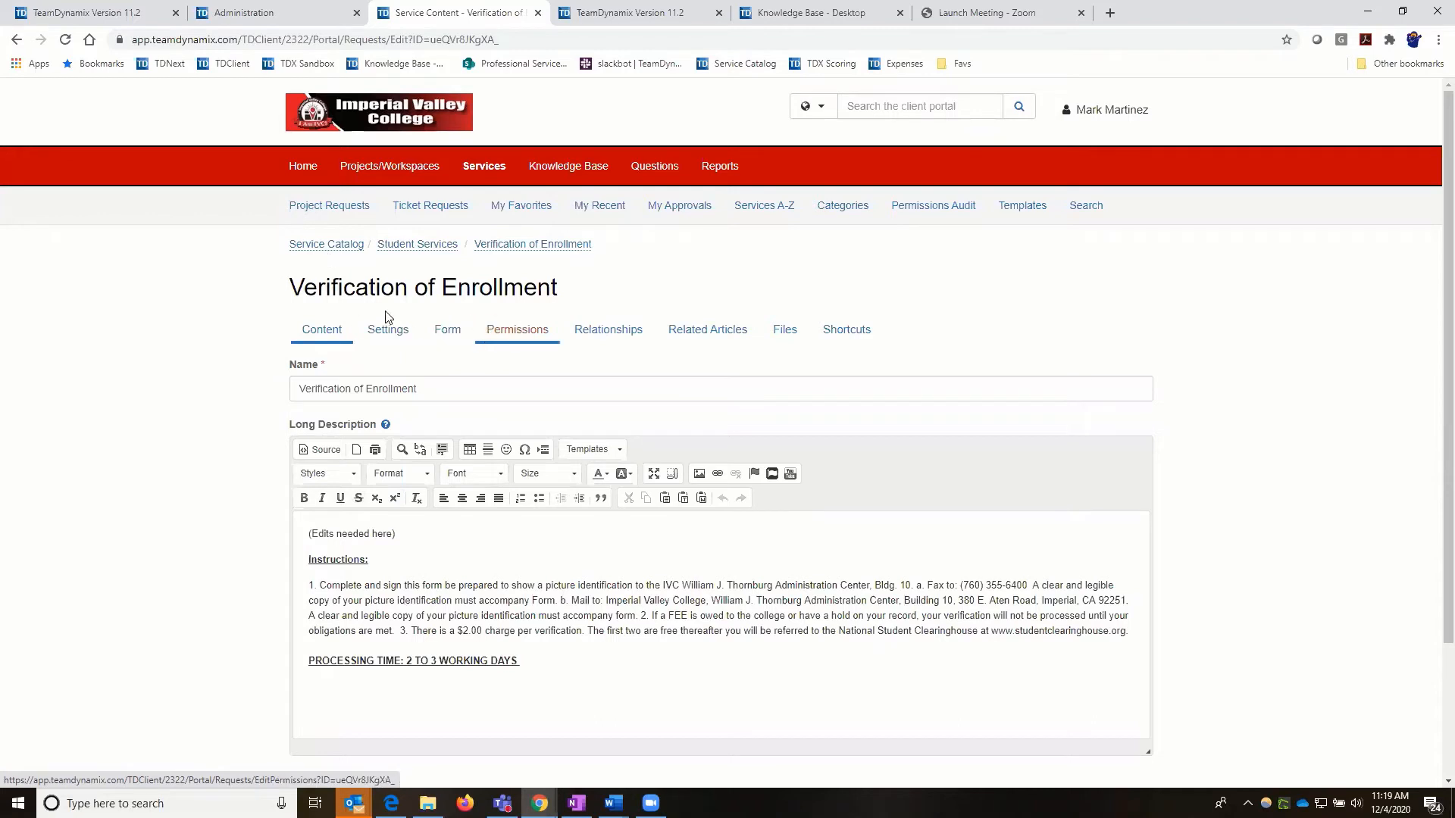
pyautogui.click(508, 339)
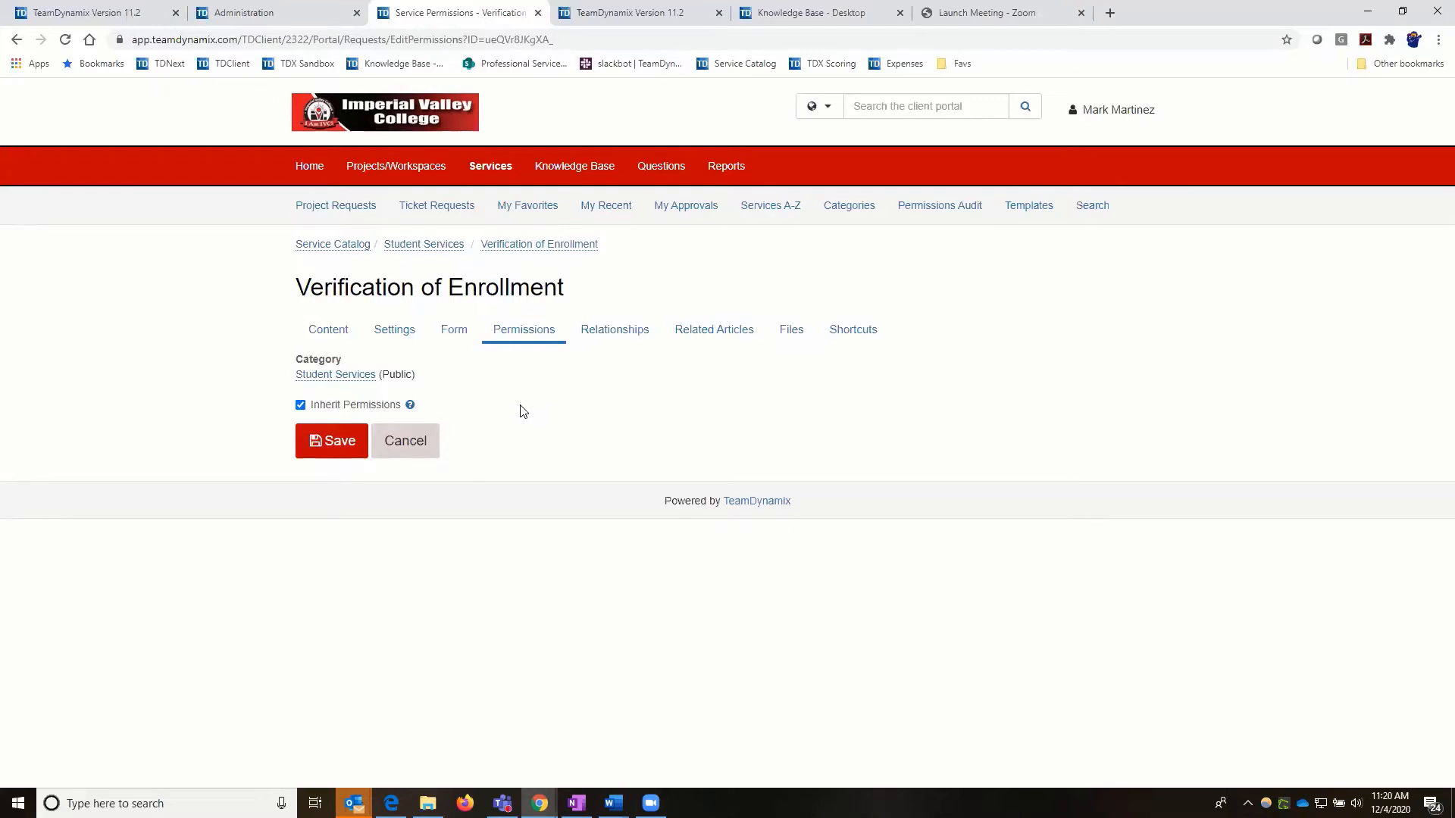
# Turn off inherited permissions, try allowing only associated groups to use the service, and view the groups that can be added
pyautogui.click(300, 405)
pyautogui.click(300, 428)
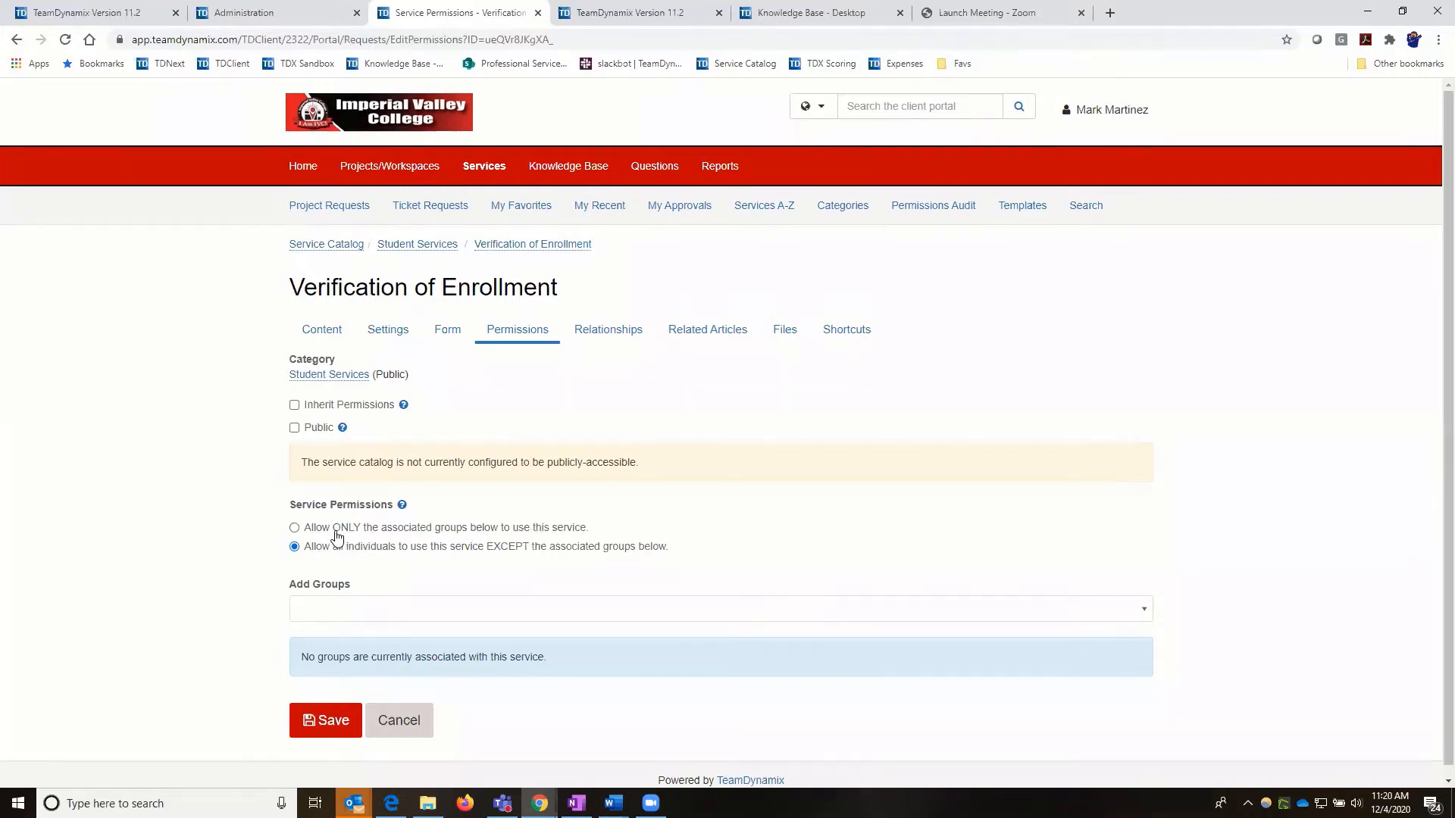
pyautogui.click(308, 530)
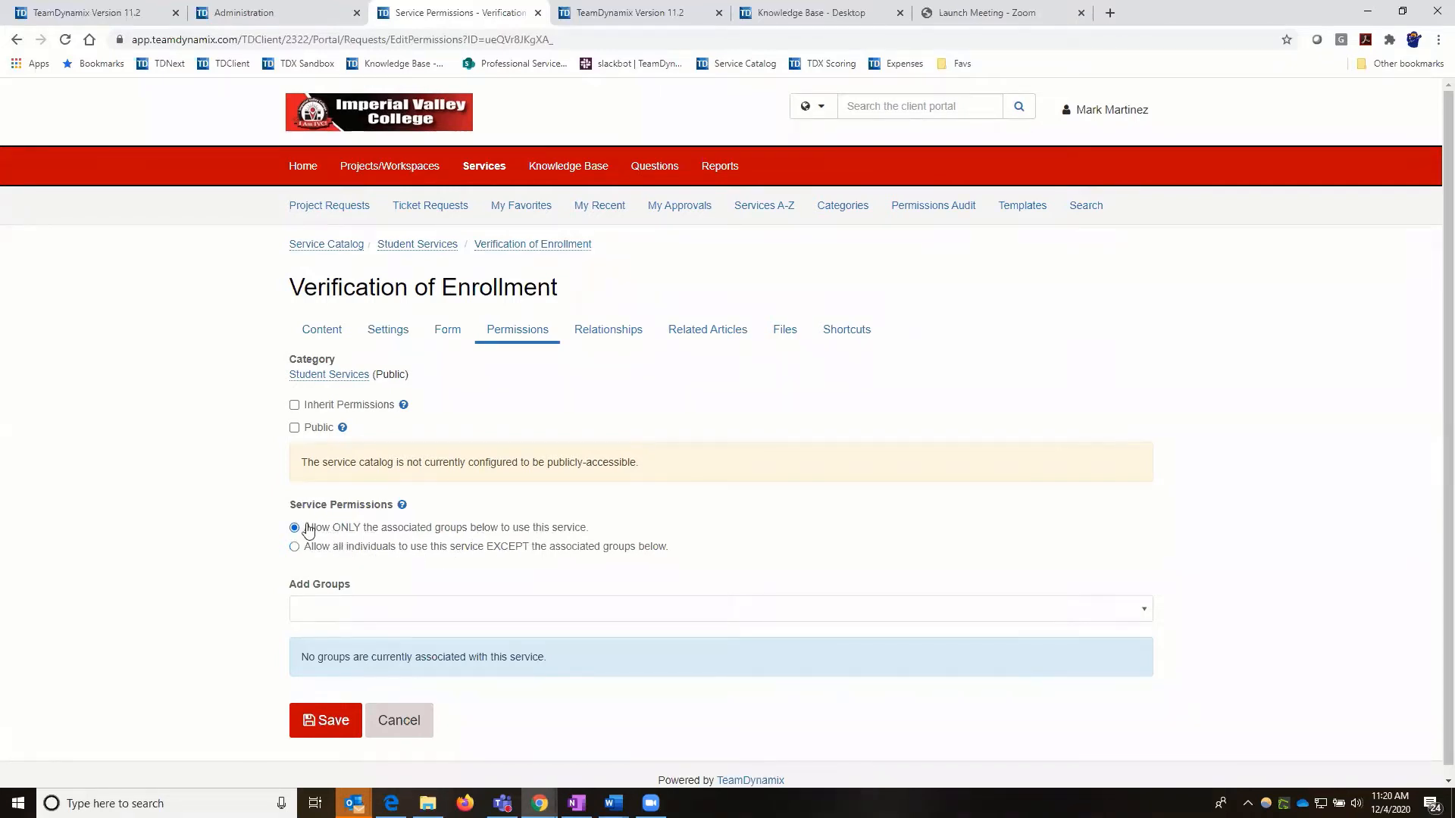
pyautogui.click(361, 621)
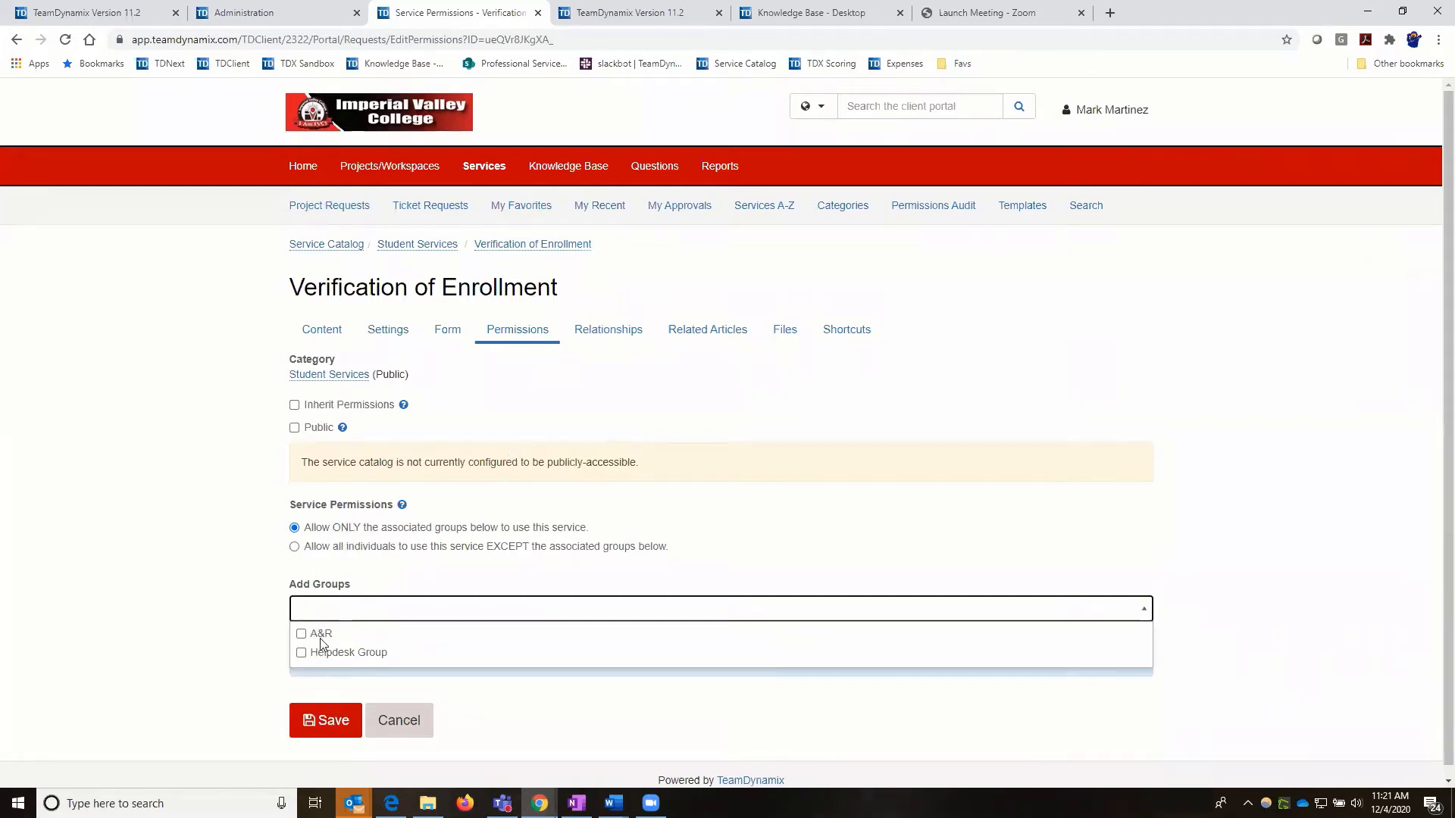
pyautogui.click(294, 547)
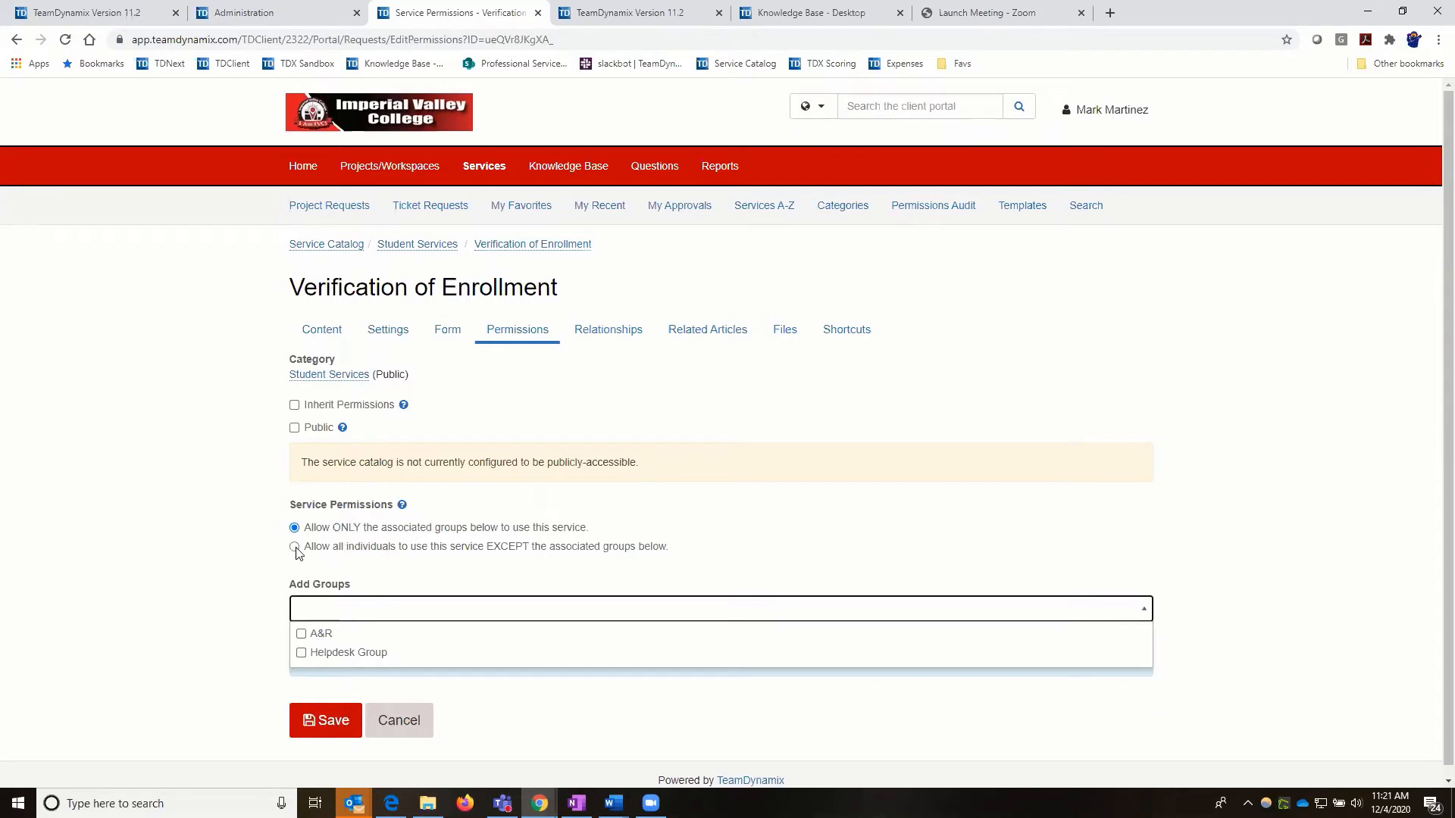
pyautogui.click(332, 615)
# Restore inherited permissions for the Verification of Enrollment service and save them
pyautogui.click(311, 406)
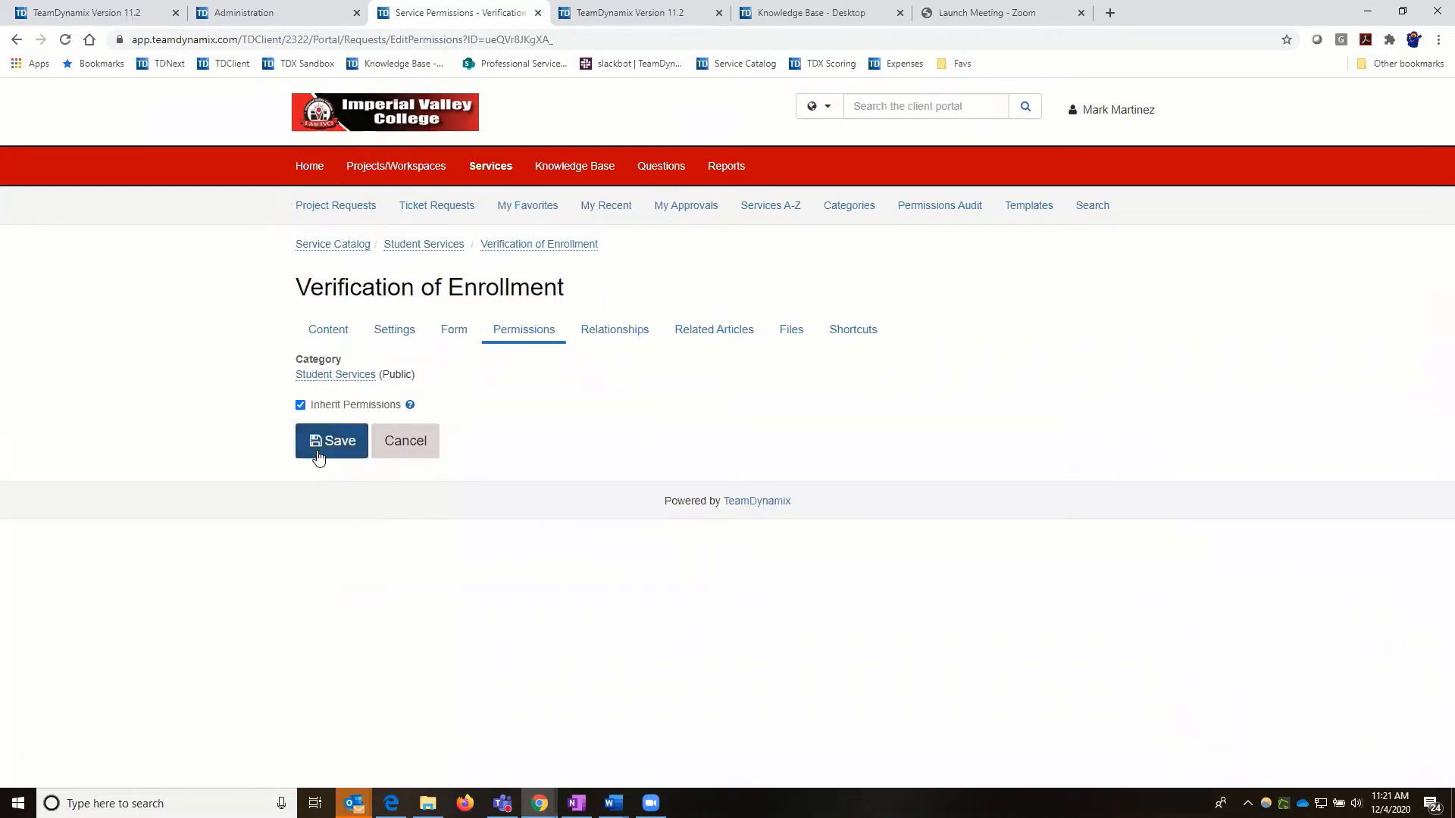
pyautogui.click(332, 441)
pyautogui.click(335, 443)
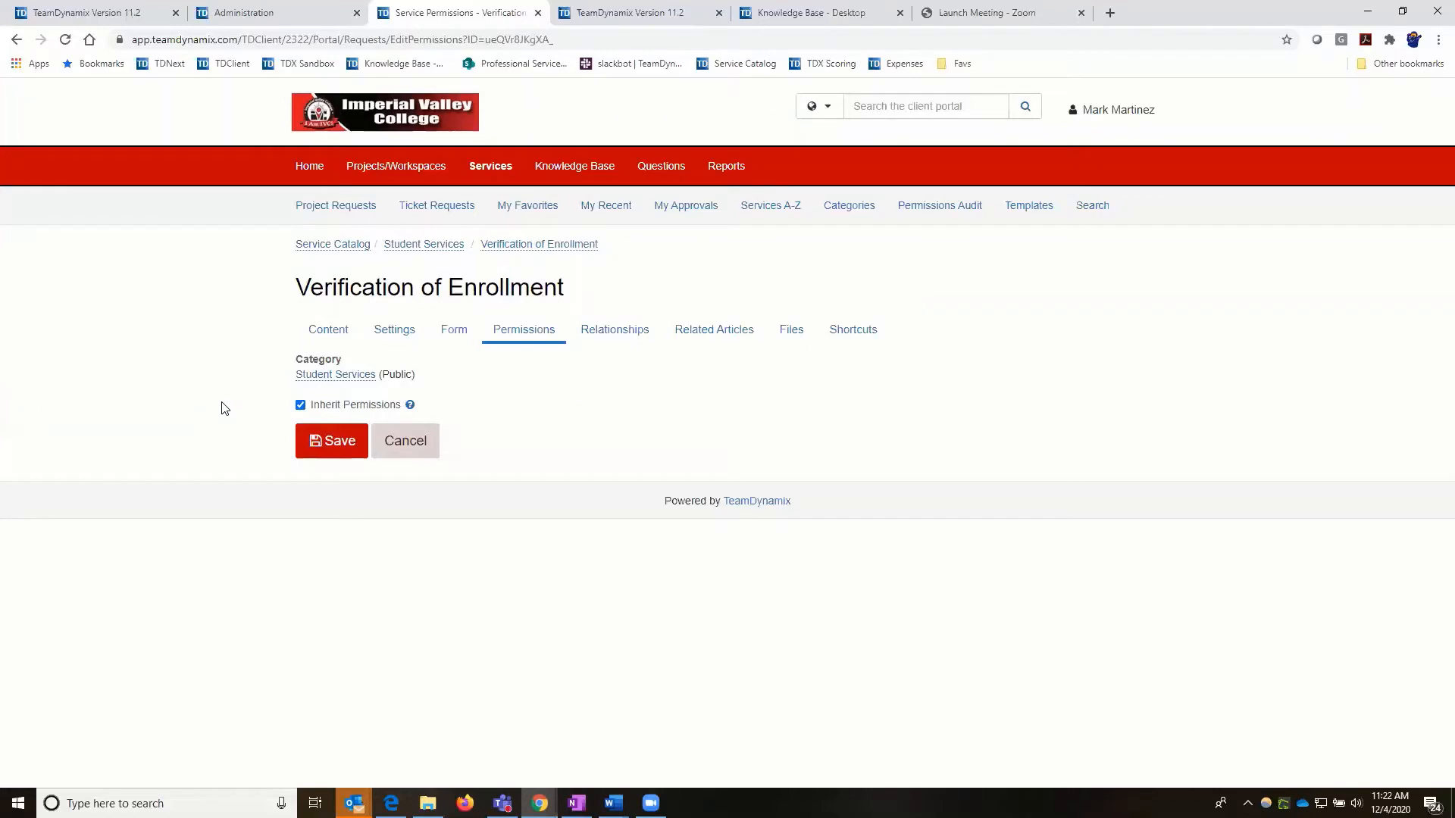
# Return to the Student Services category and open the request form of the Verification of Enrollment service
pyautogui.click(410, 247)
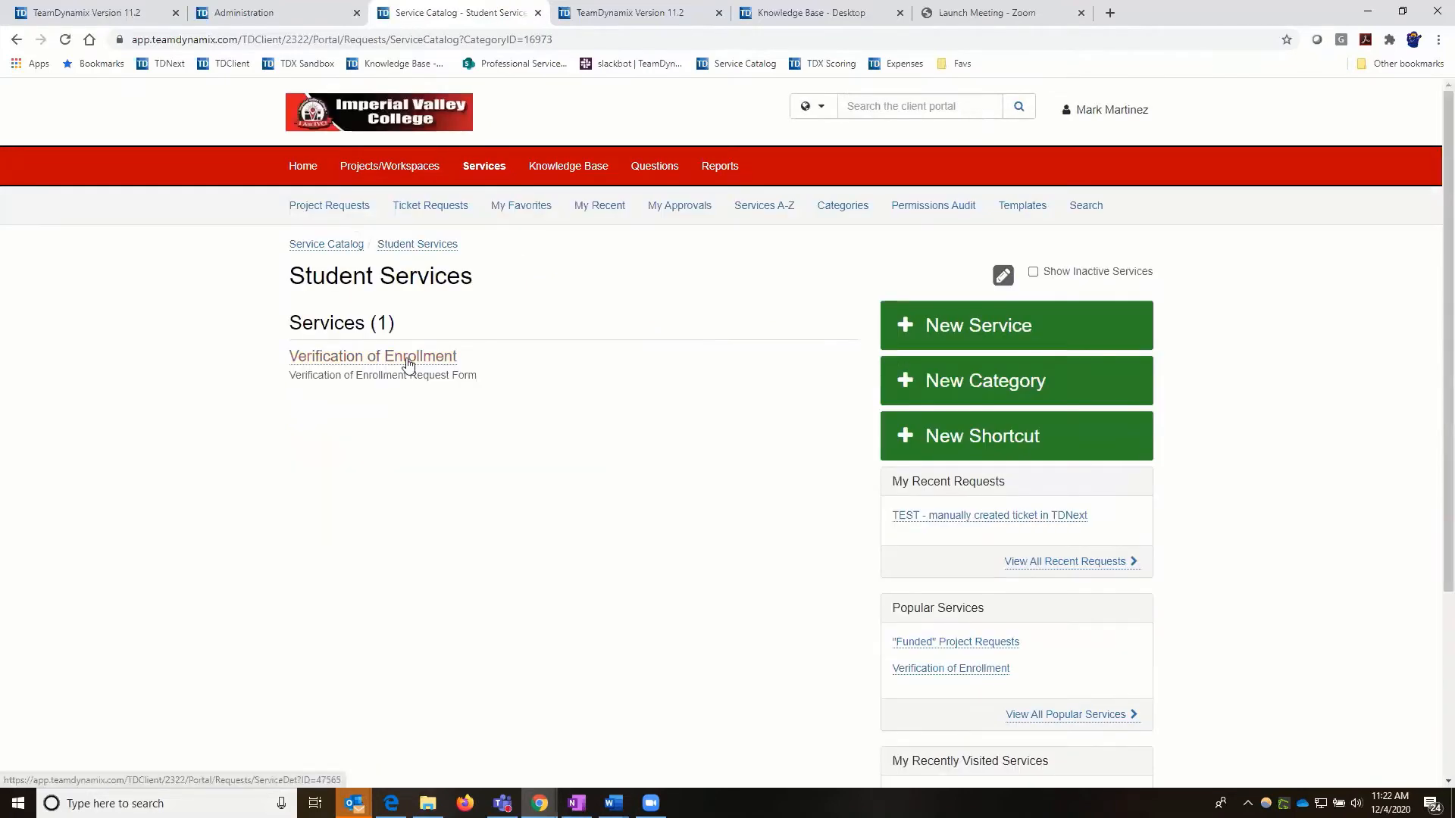
pyautogui.click(408, 365)
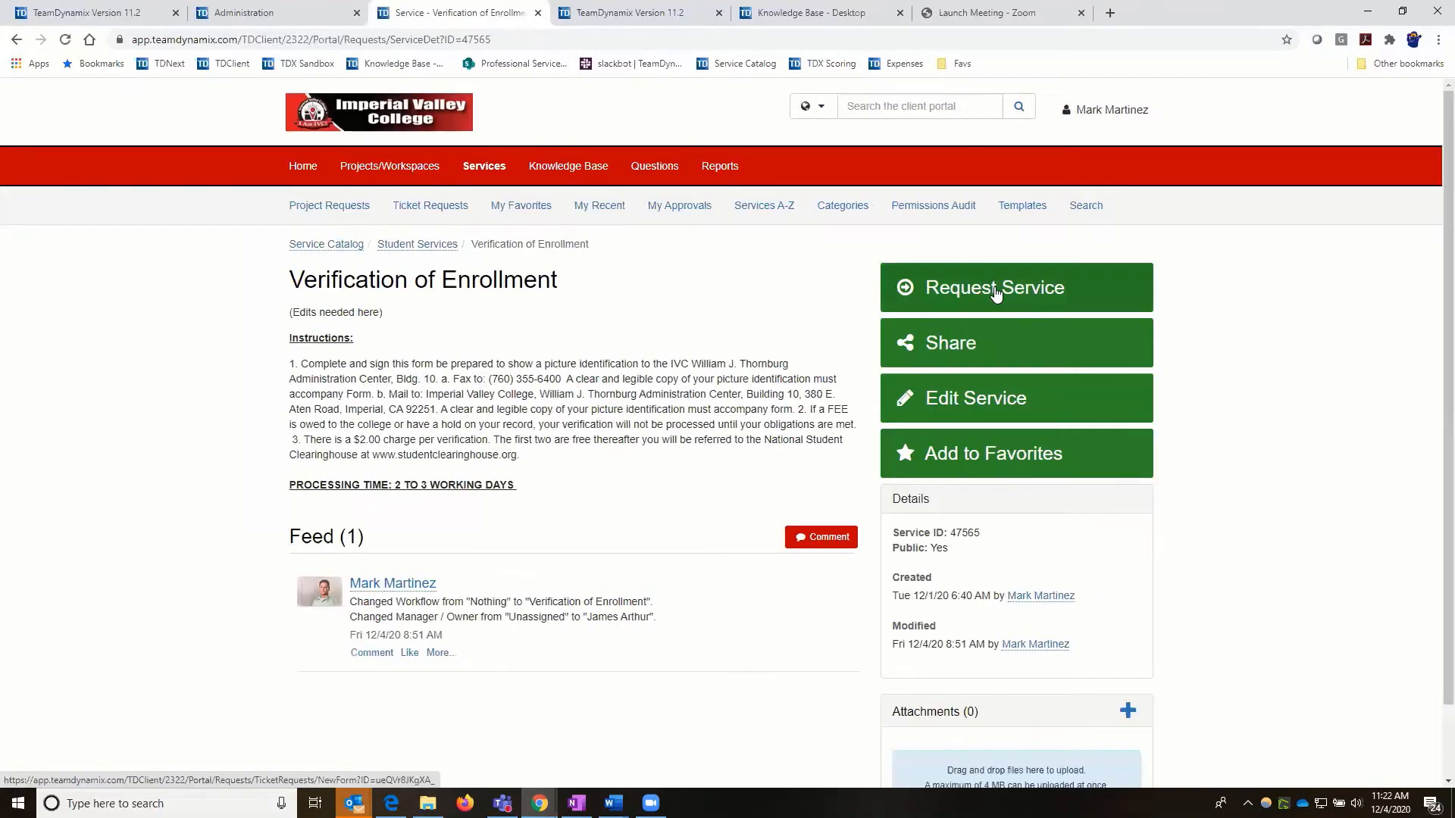
pyautogui.click(996, 294)
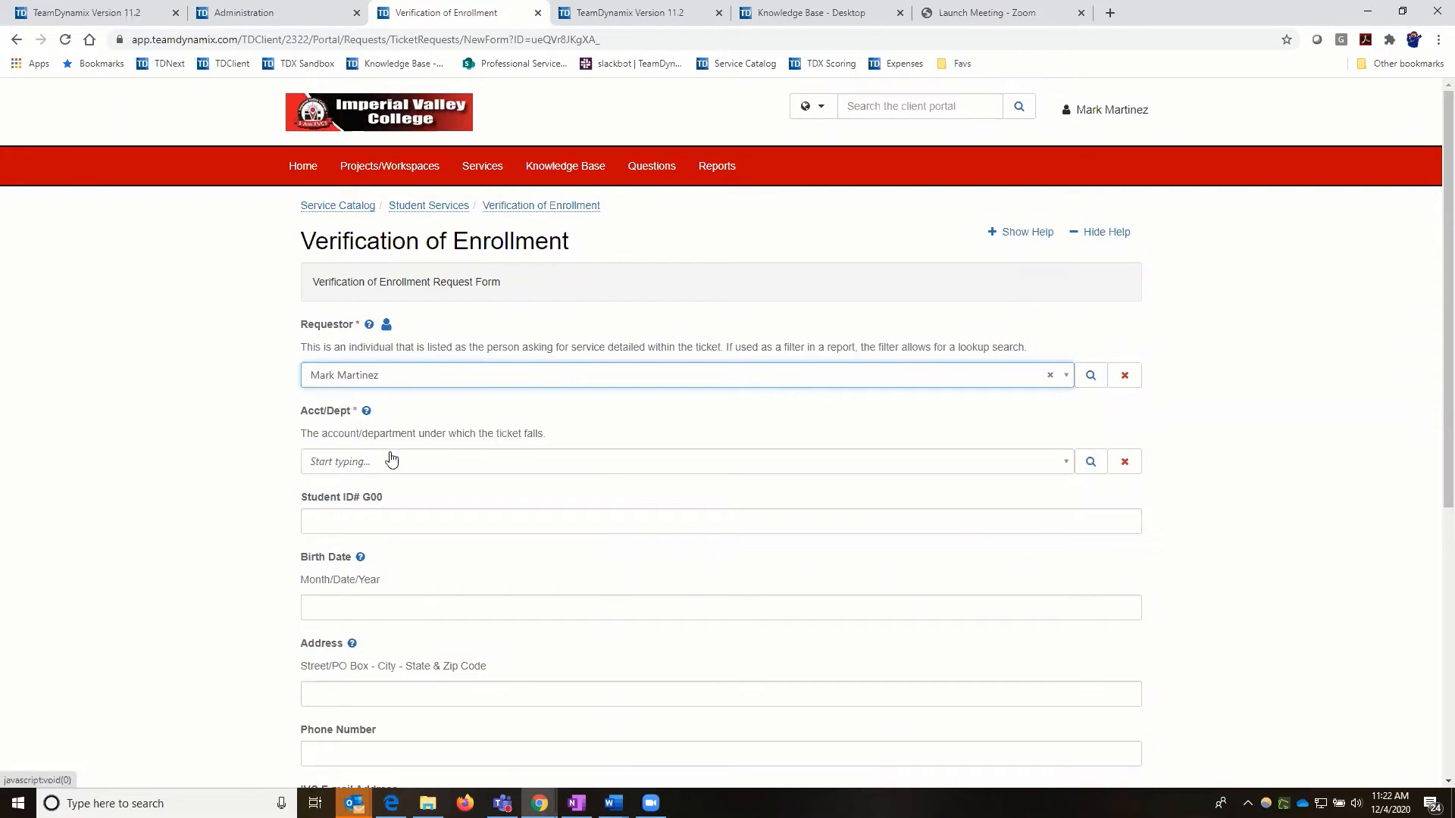
pyautogui.click(426, 359)
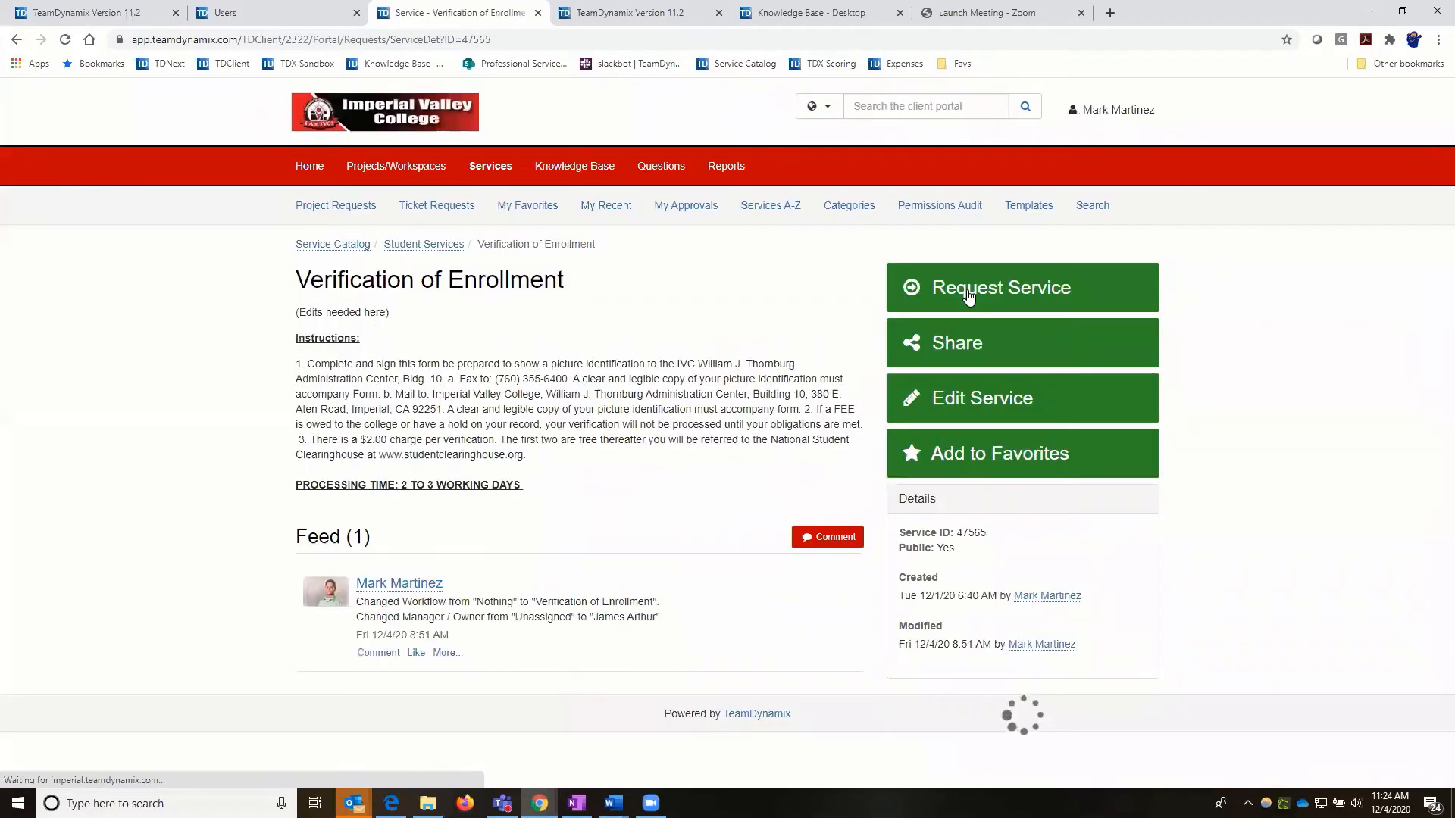
pyautogui.click(968, 296)
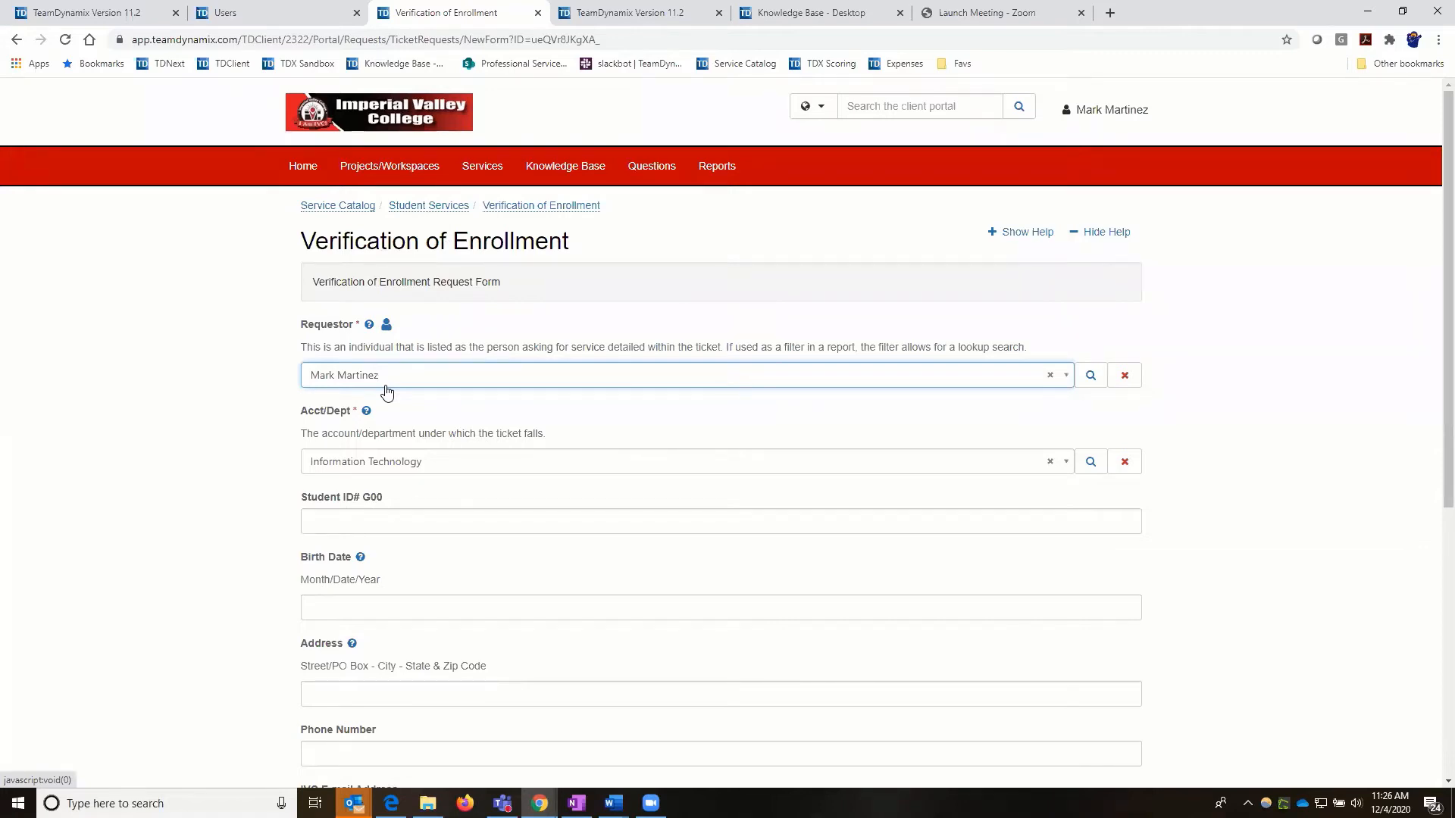
# Try a test number in the Student ID field of the request form and clear it again
pyautogui.scroll(-1, 356, 425)
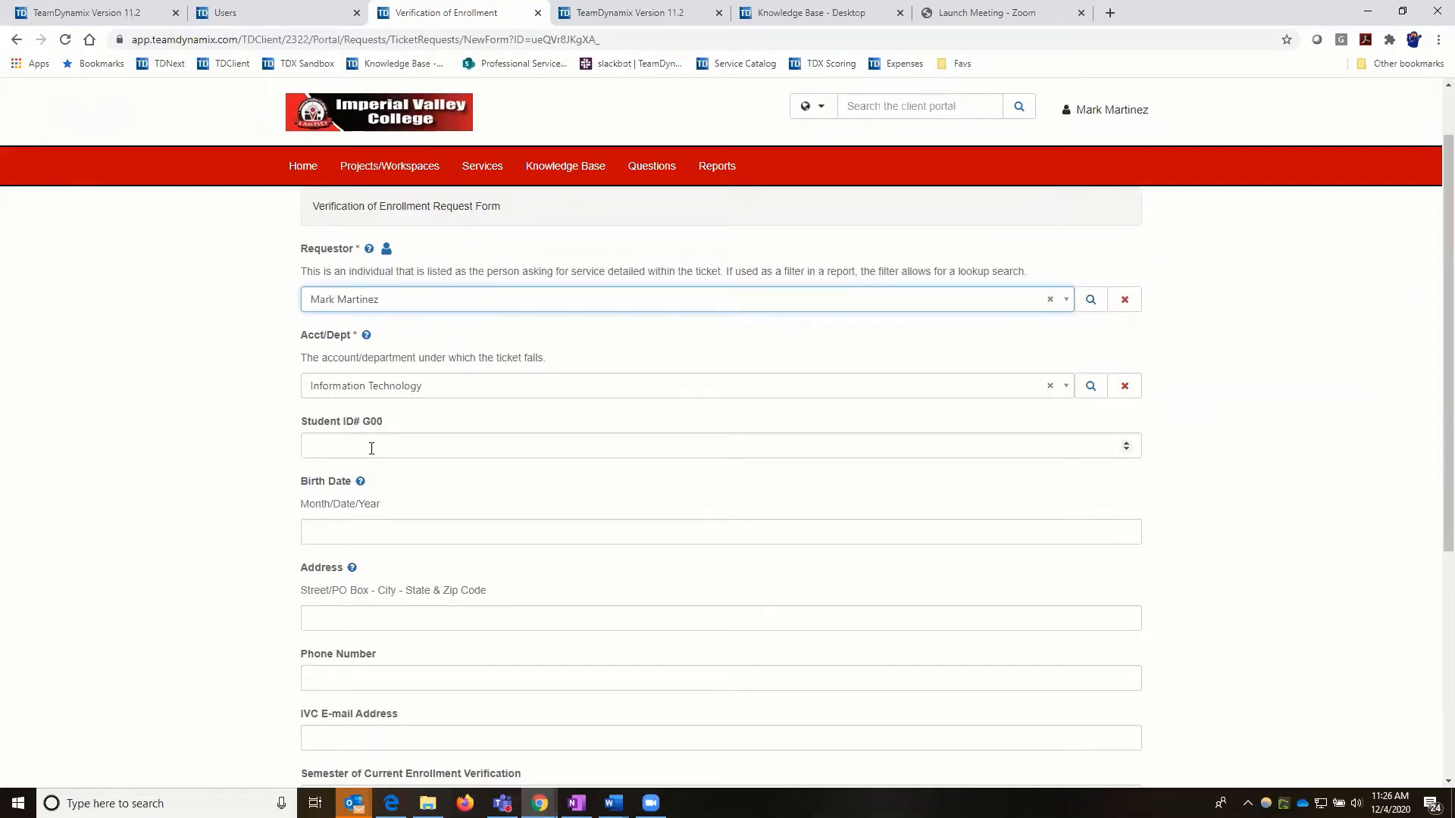
pyautogui.scroll(-2, 371, 448)
pyautogui.click(349, 304)
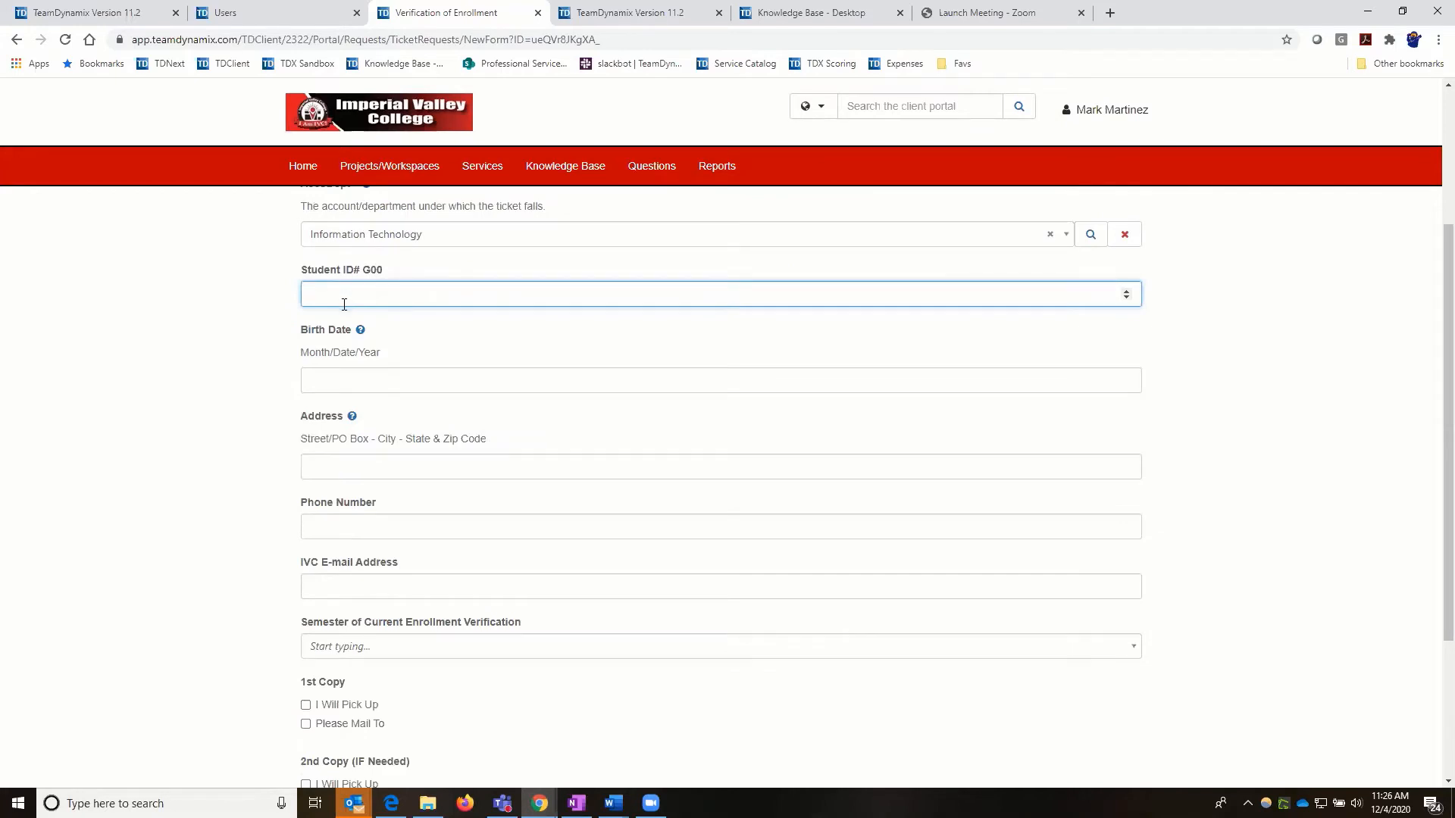
pyautogui.write('e')
pyautogui.click(1126, 297)
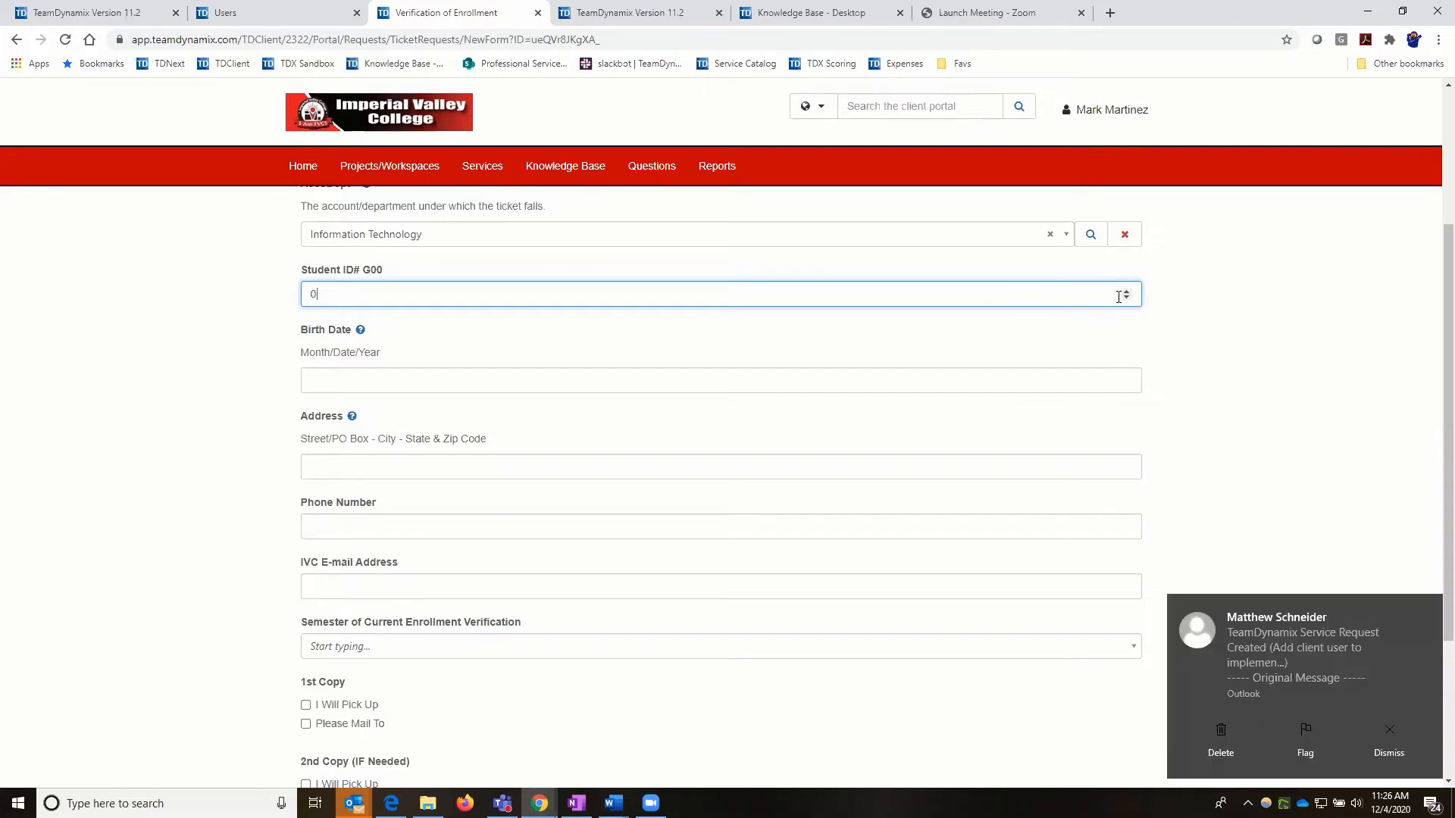
pyautogui.click(1126, 291)
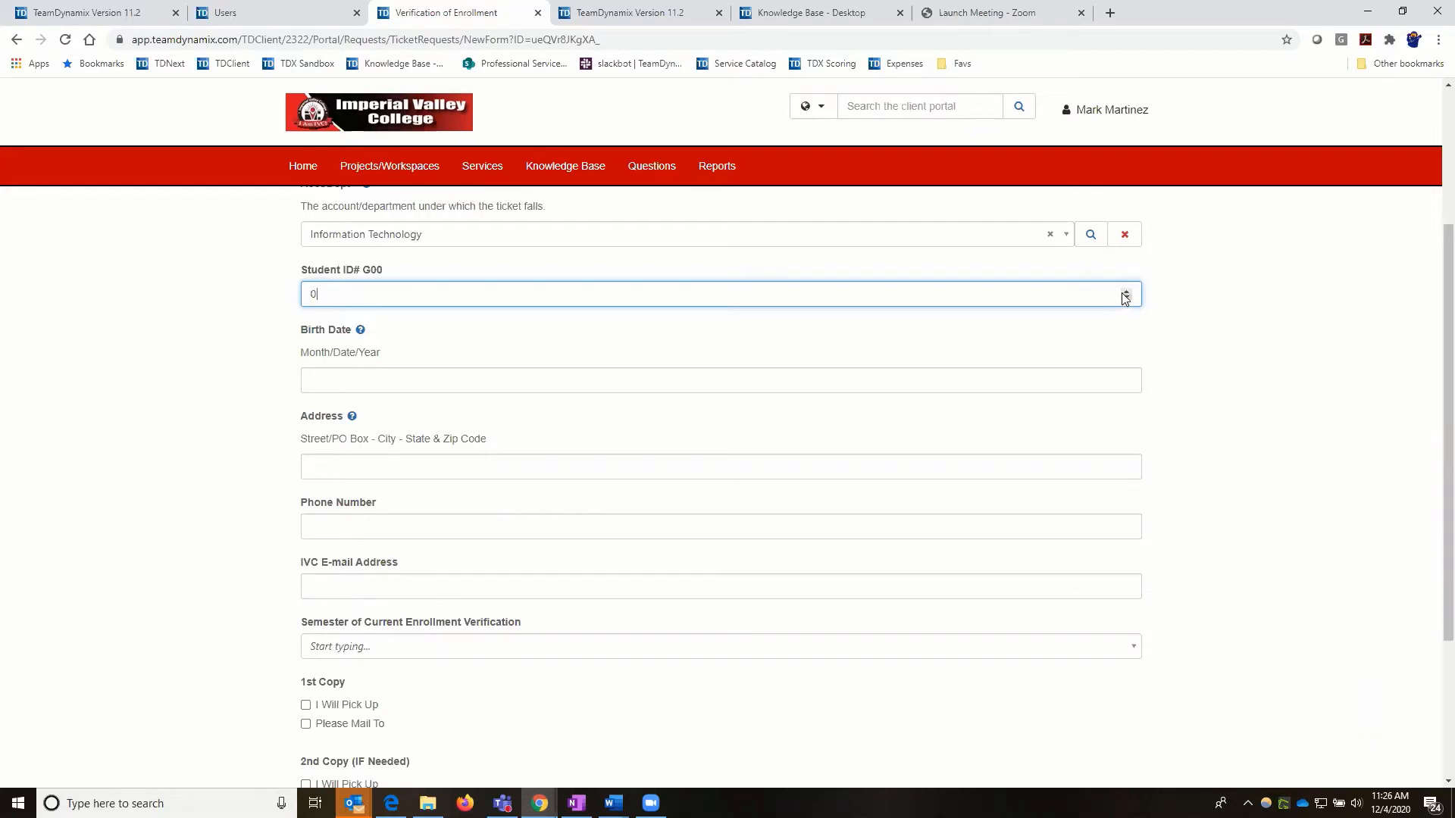
pyautogui.press('BackSpace')
pyautogui.hotkey('alt', 'Tab')
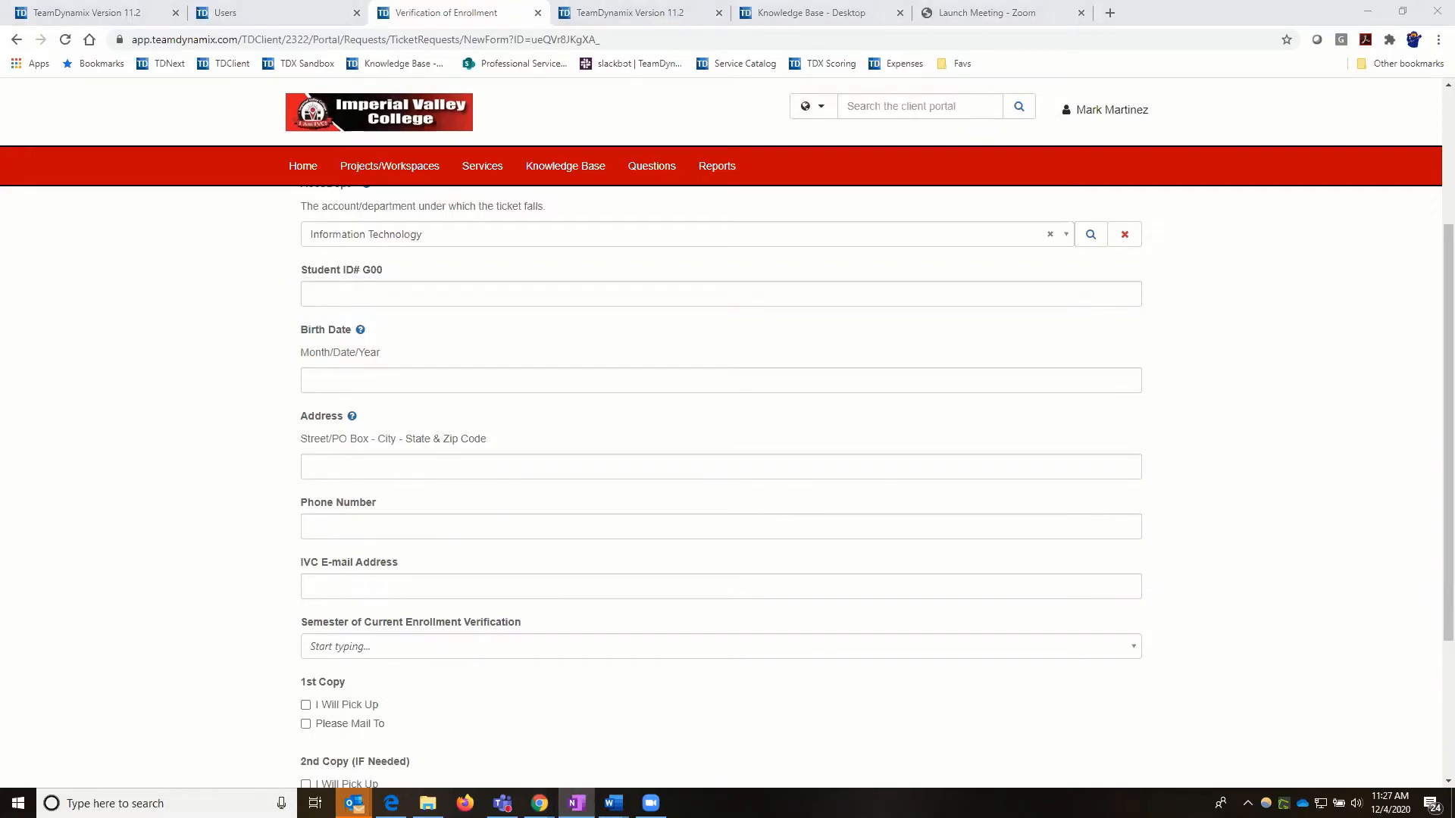
# Try a test number in the Birth Date field and clear it again
pyautogui.click(366, 385)
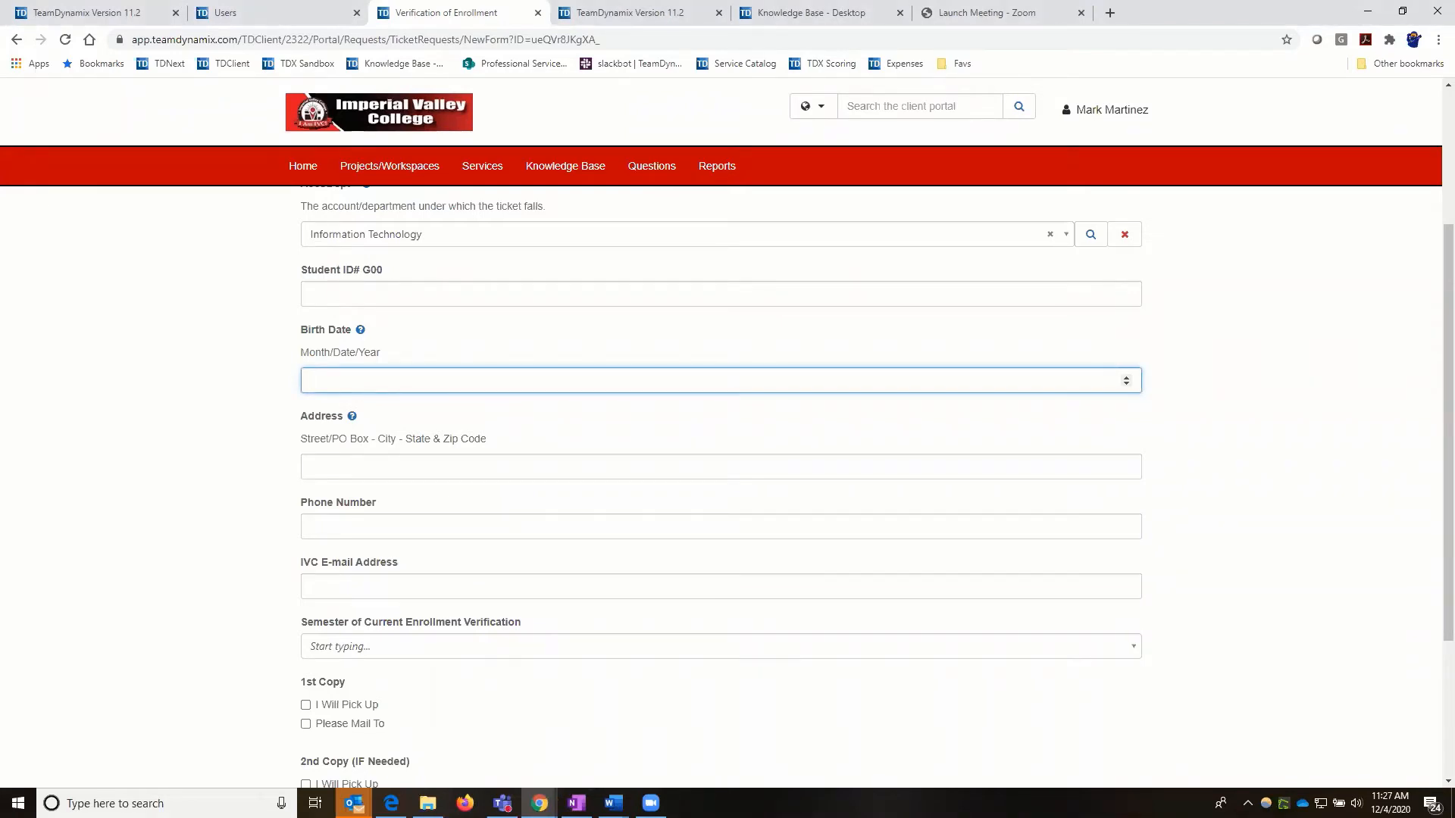
pyautogui.hotkey('alt', 'Tab')
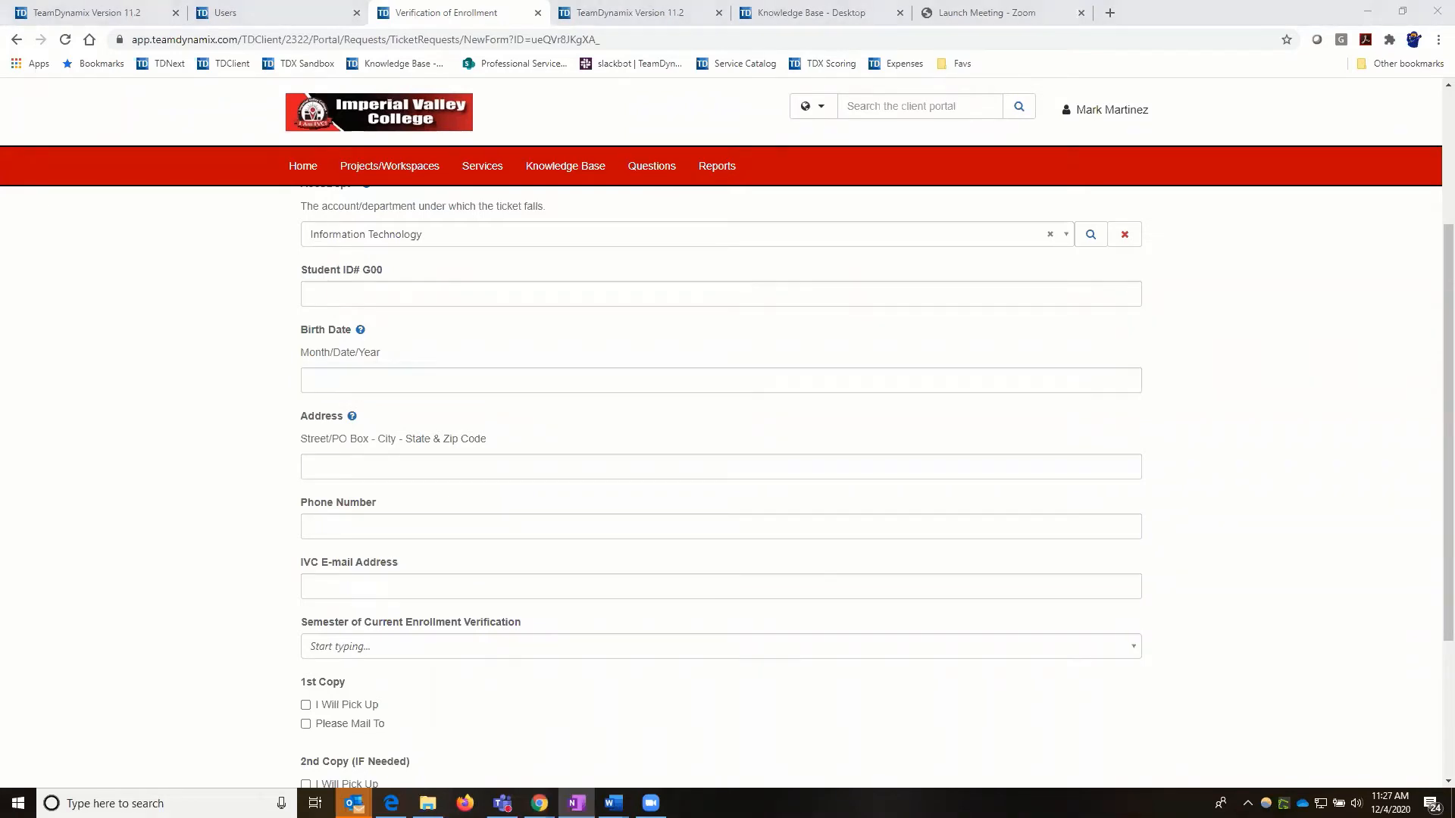
pyautogui.click(321, 381)
pyautogui.write('0')
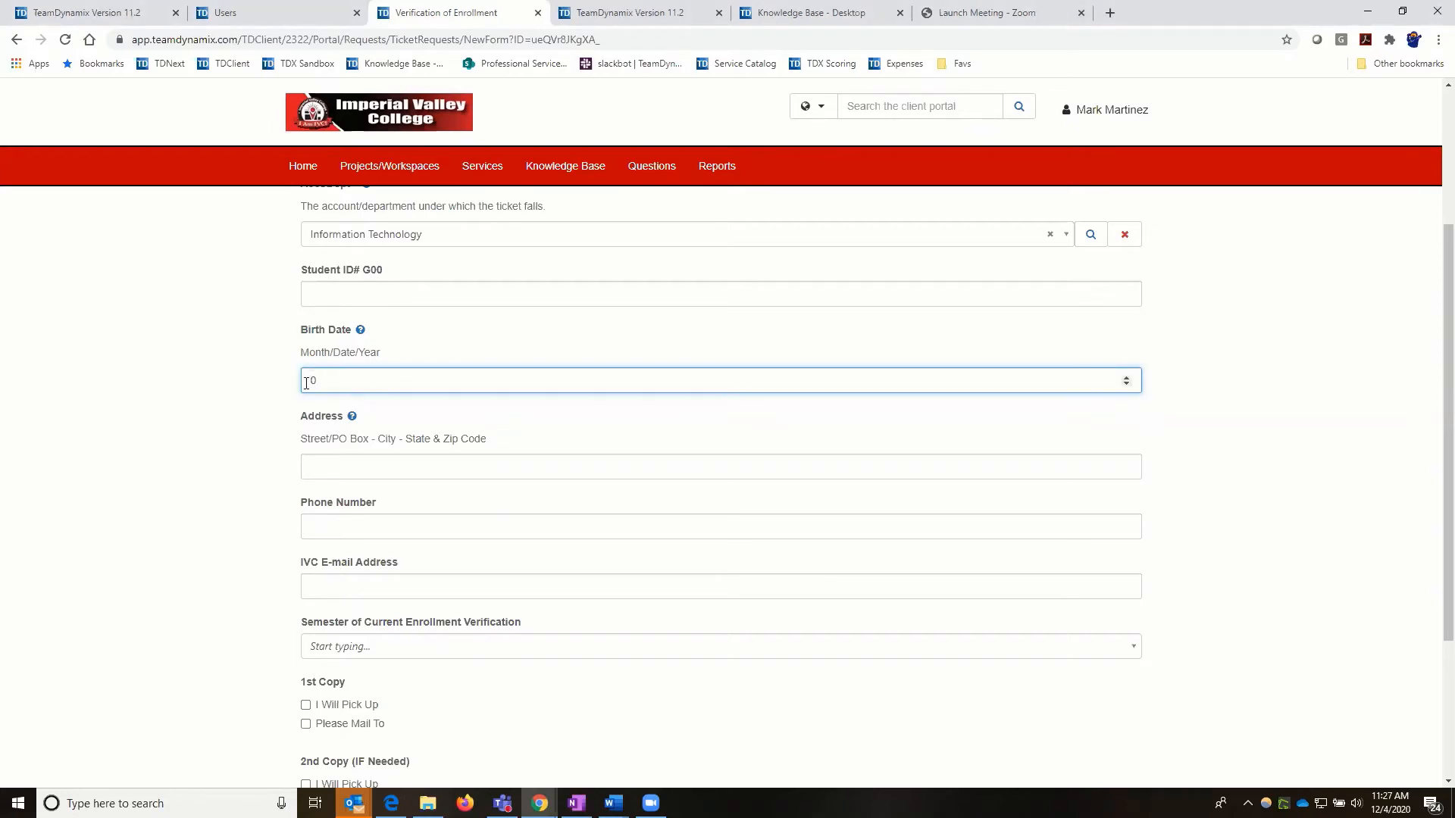
pyautogui.press('BackSpace')
# Set the Address field to 0 and go through the empty phone number and e-mail fields
pyautogui.click(335, 466)
pyautogui.write('1')
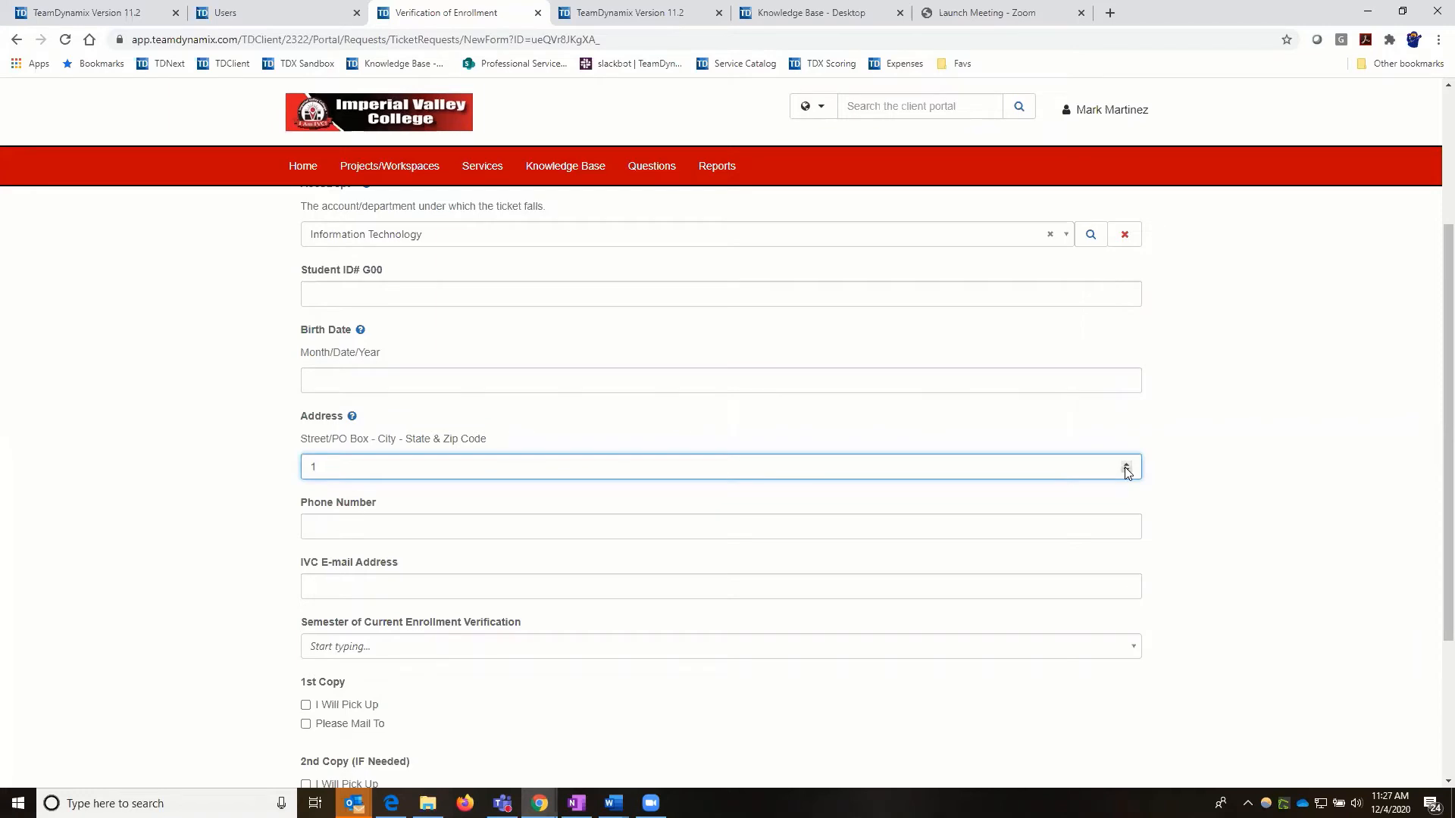
pyautogui.click(1126, 471)
pyautogui.click(353, 529)
pyautogui.press('Tab')
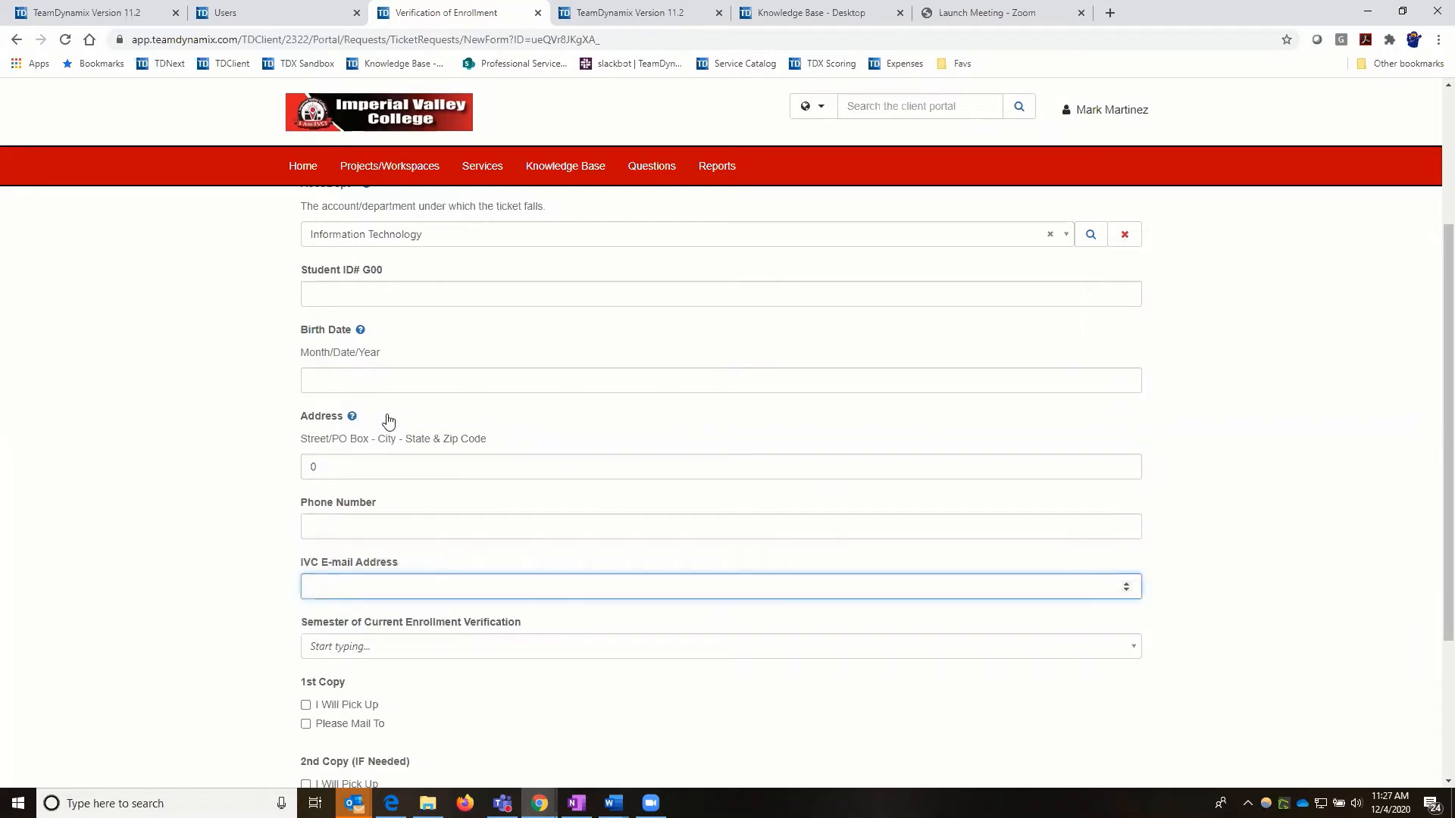
# Choose Fall as the Semester of Current Enrollment Verification
pyautogui.scroll(-3, 394, 421)
pyautogui.click(351, 410)
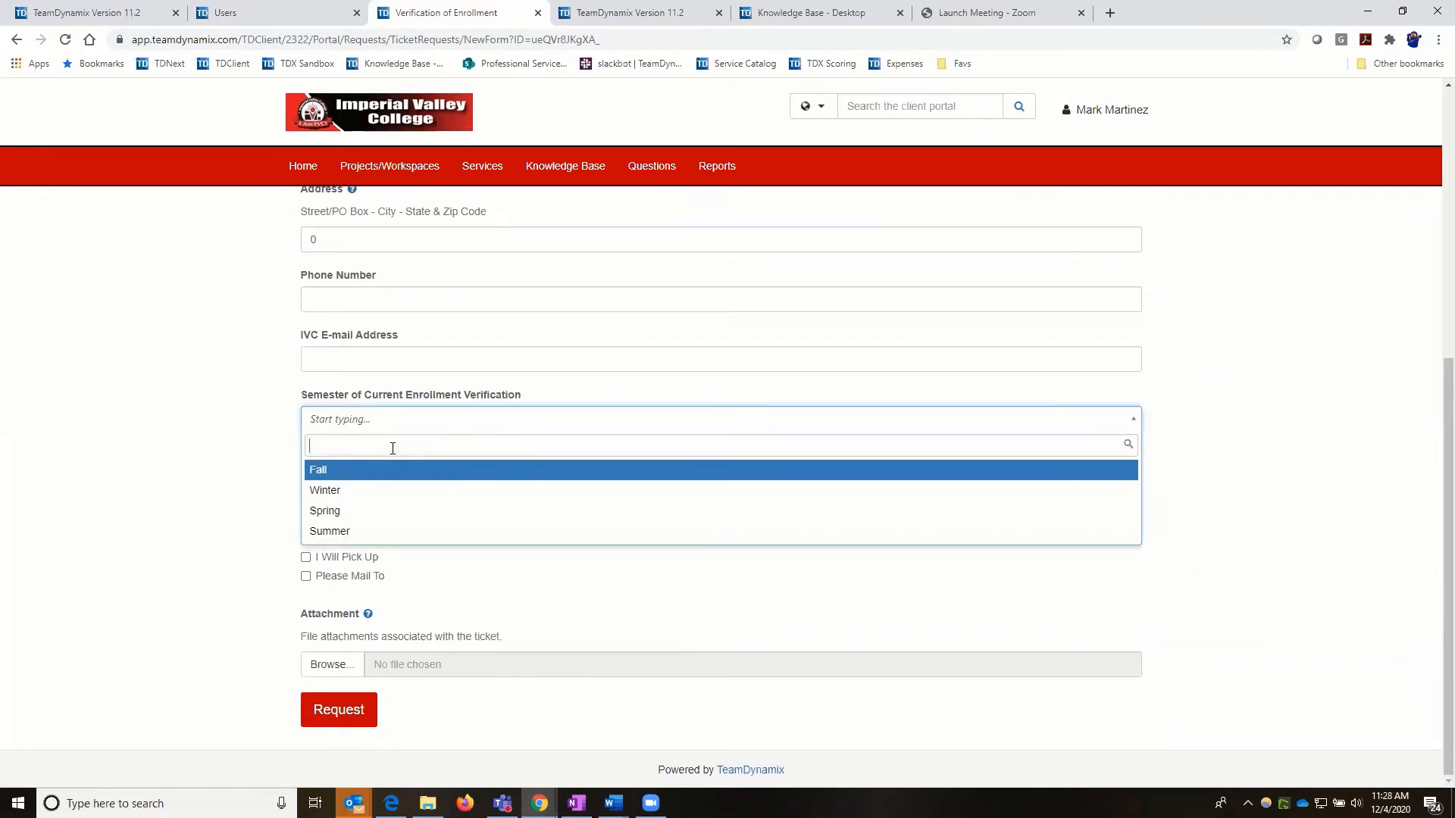
pyautogui.click(318, 471)
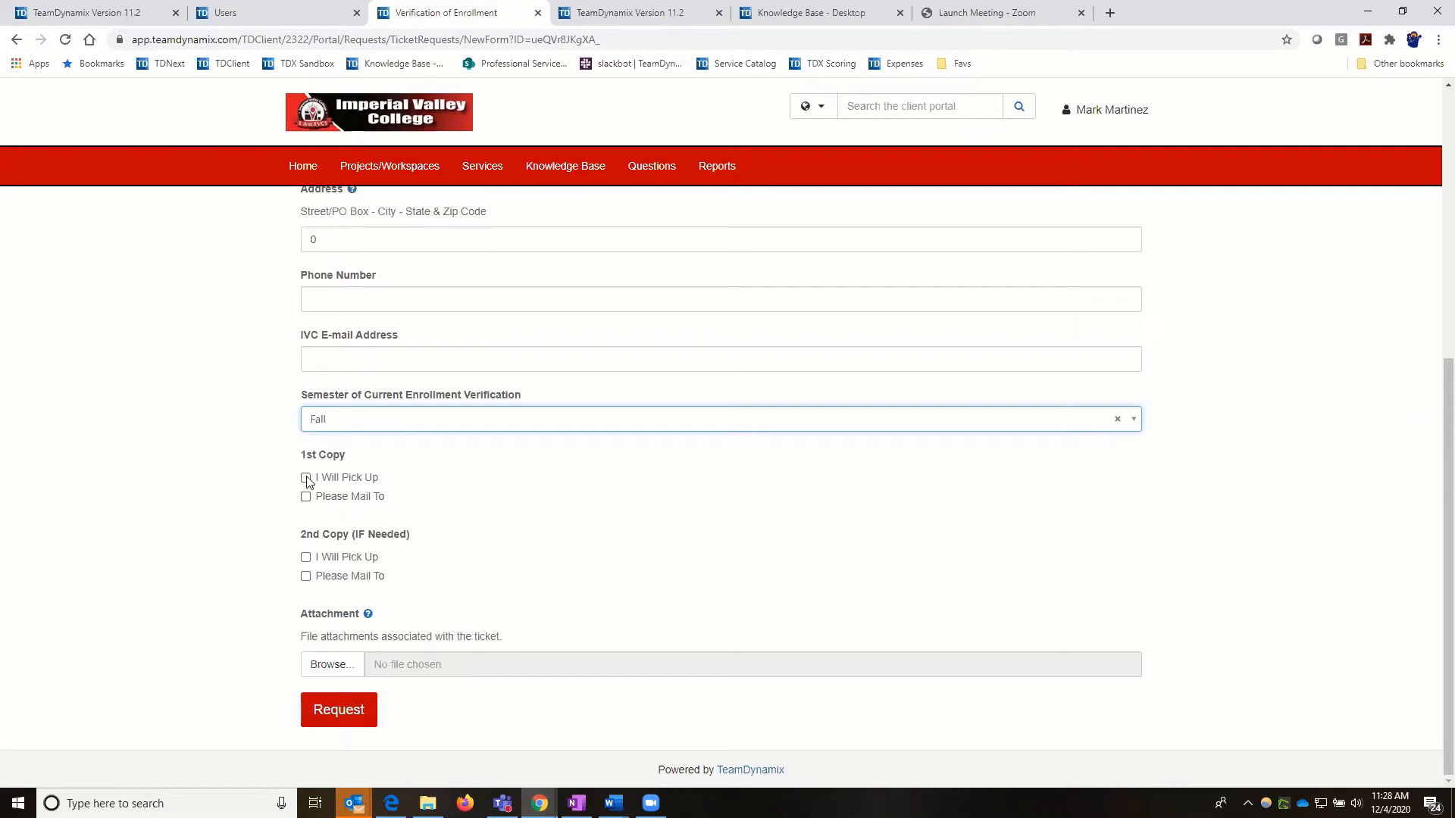
# Try the delivery options for the 1st Copy and leave both of them unselected
pyautogui.click(306, 479)
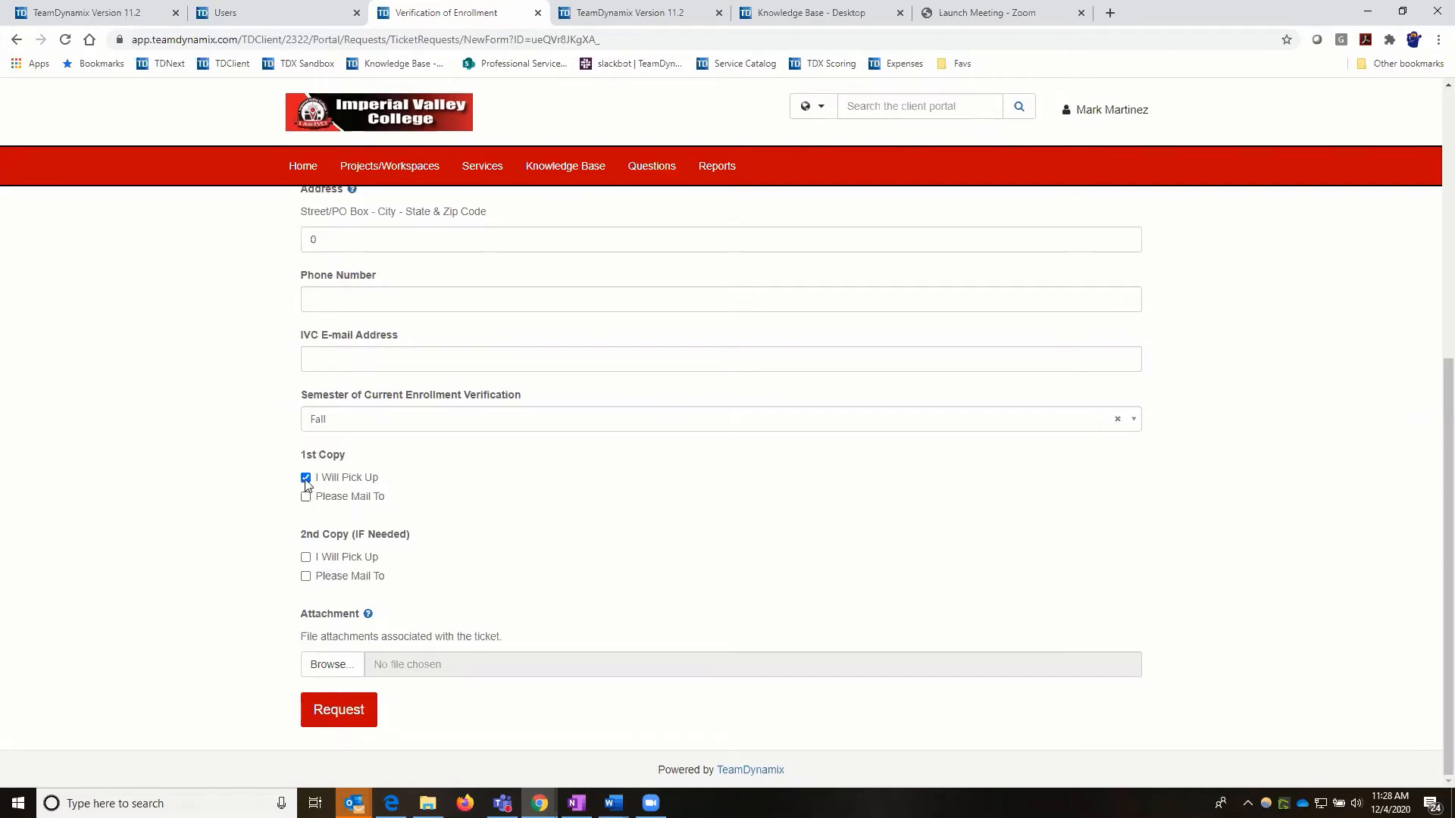
pyautogui.click(325, 506)
pyautogui.click(306, 496)
pyautogui.hotkey('alt', 'Tab')
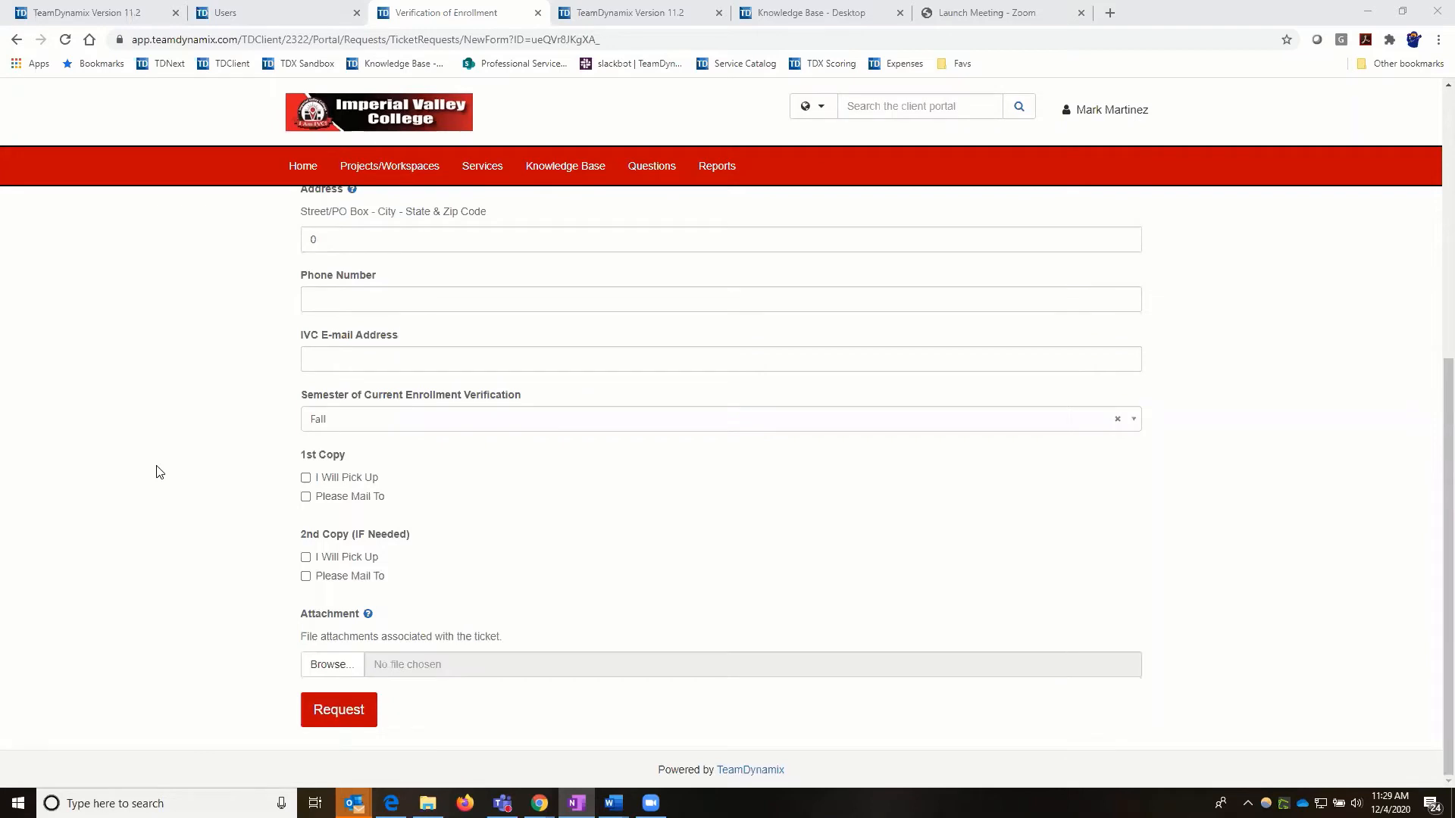
# Submit the Verification of Enrollment request
pyautogui.scroll(6, 159, 472)
pyautogui.scroll(-6, 313, 719)
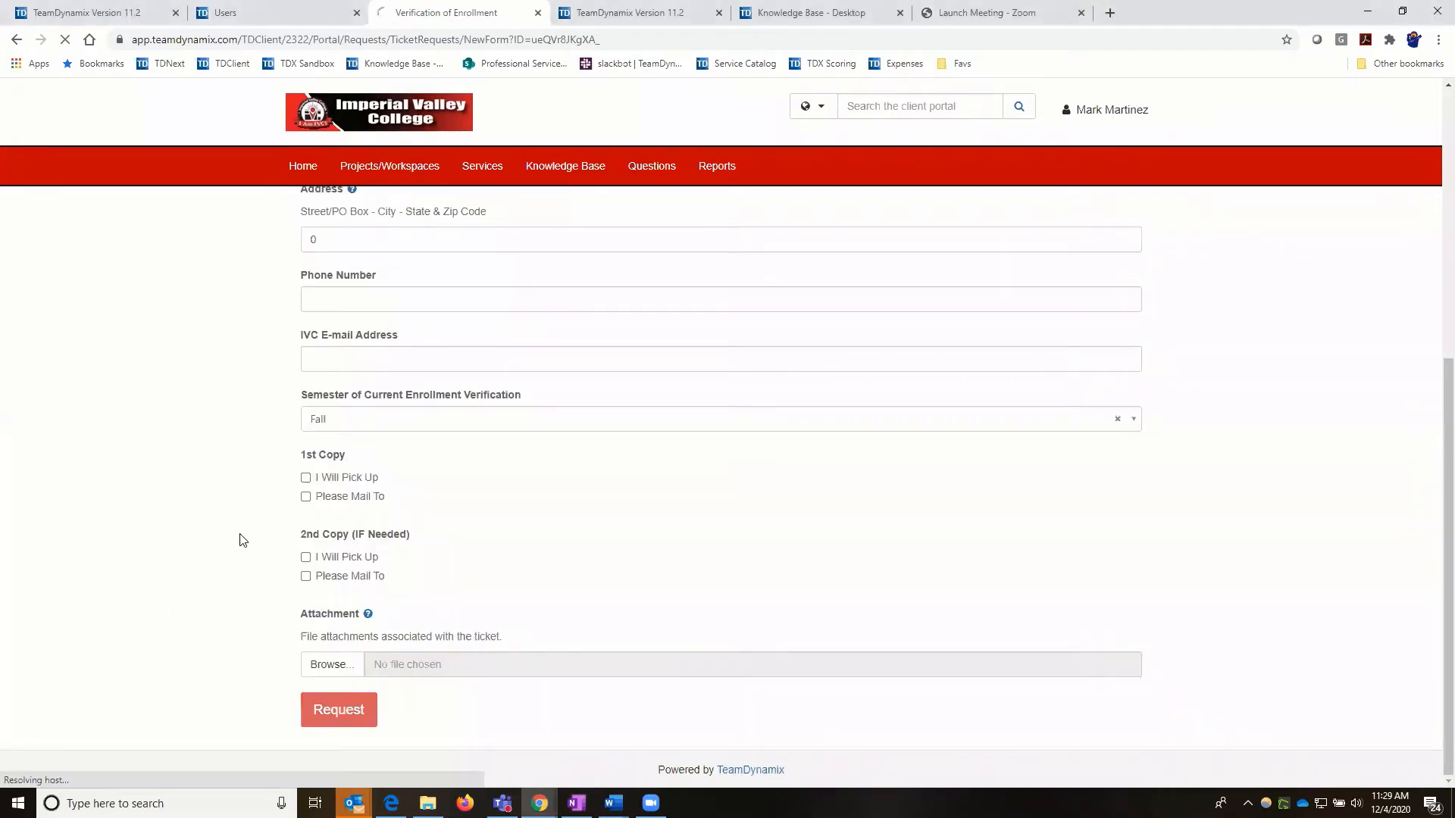
pyautogui.click(347, 713)
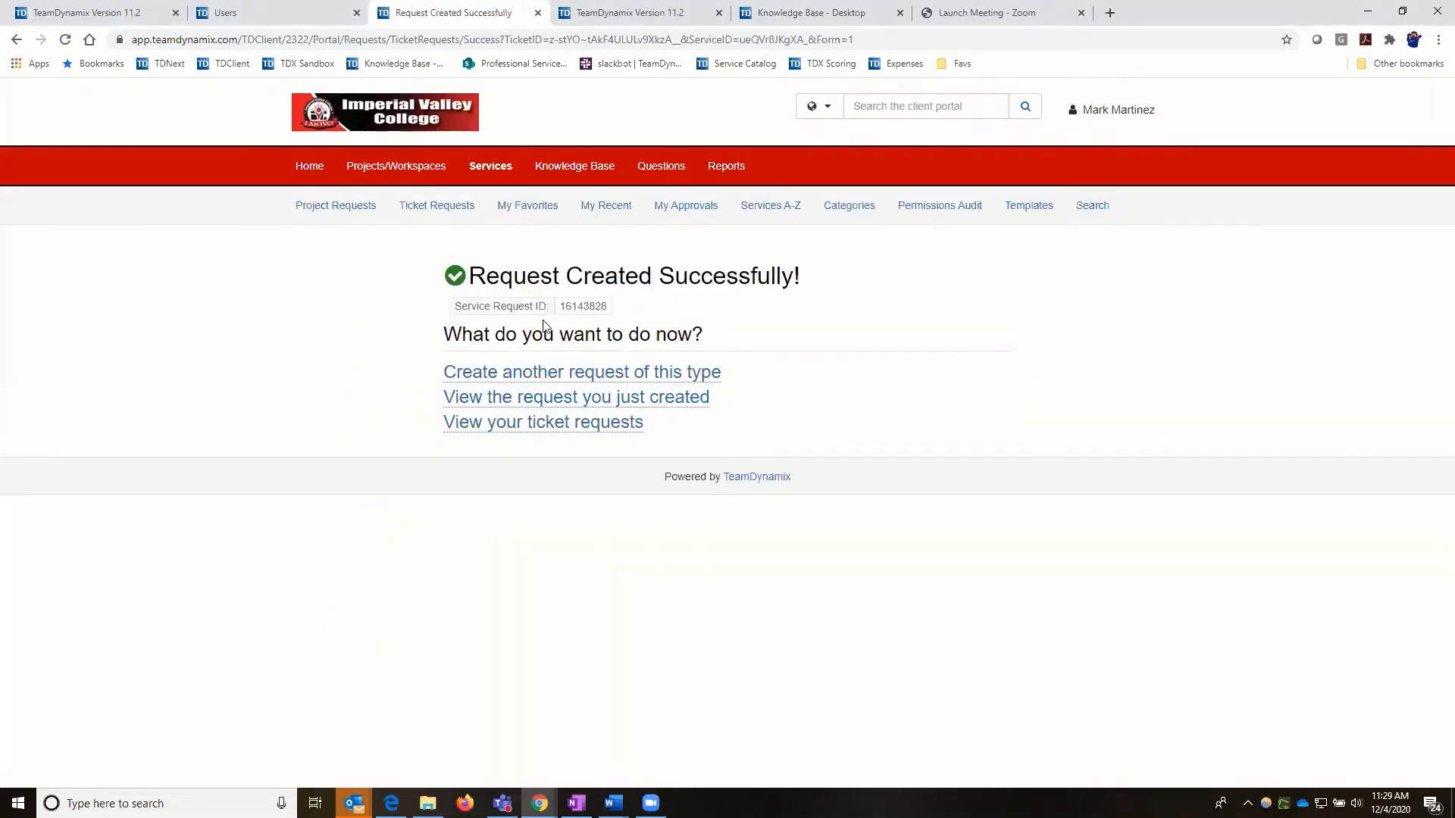
# Go to the ticket requests list and open the new Verification of Enrollment request to view its details
pyautogui.click(588, 207)
pyautogui.click(443, 214)
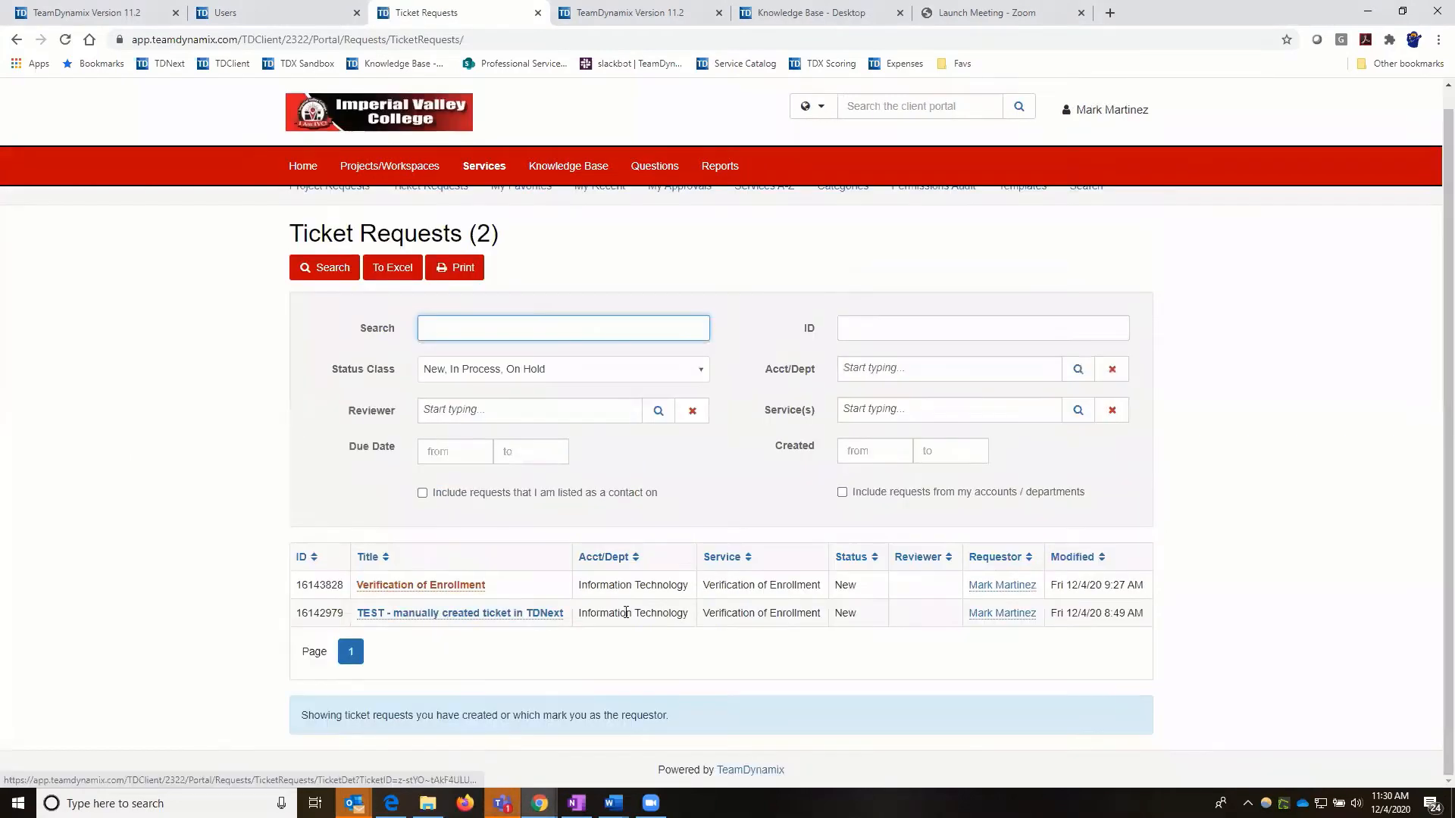
pyautogui.click(464, 586)
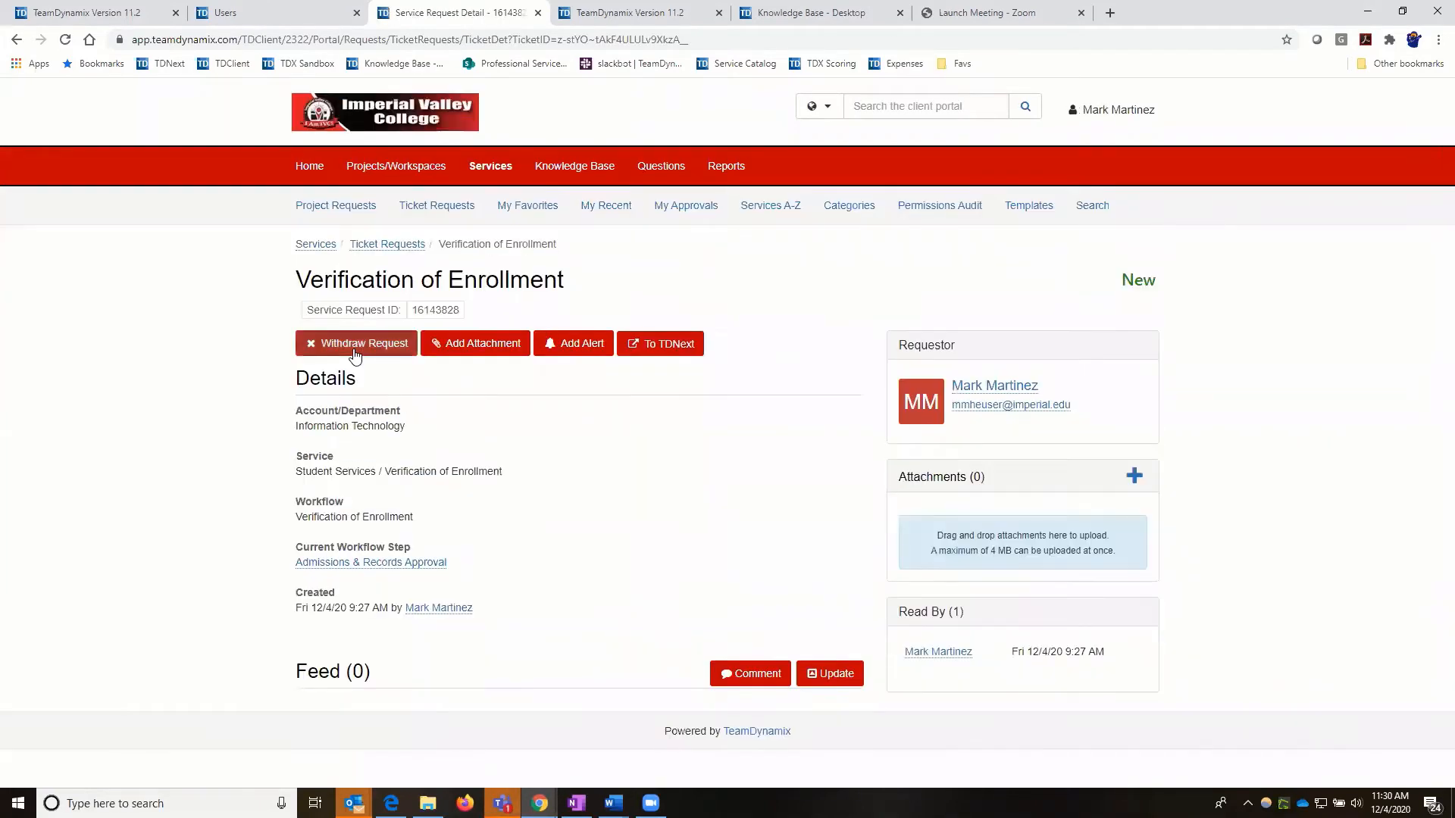
pyautogui.click(472, 354)
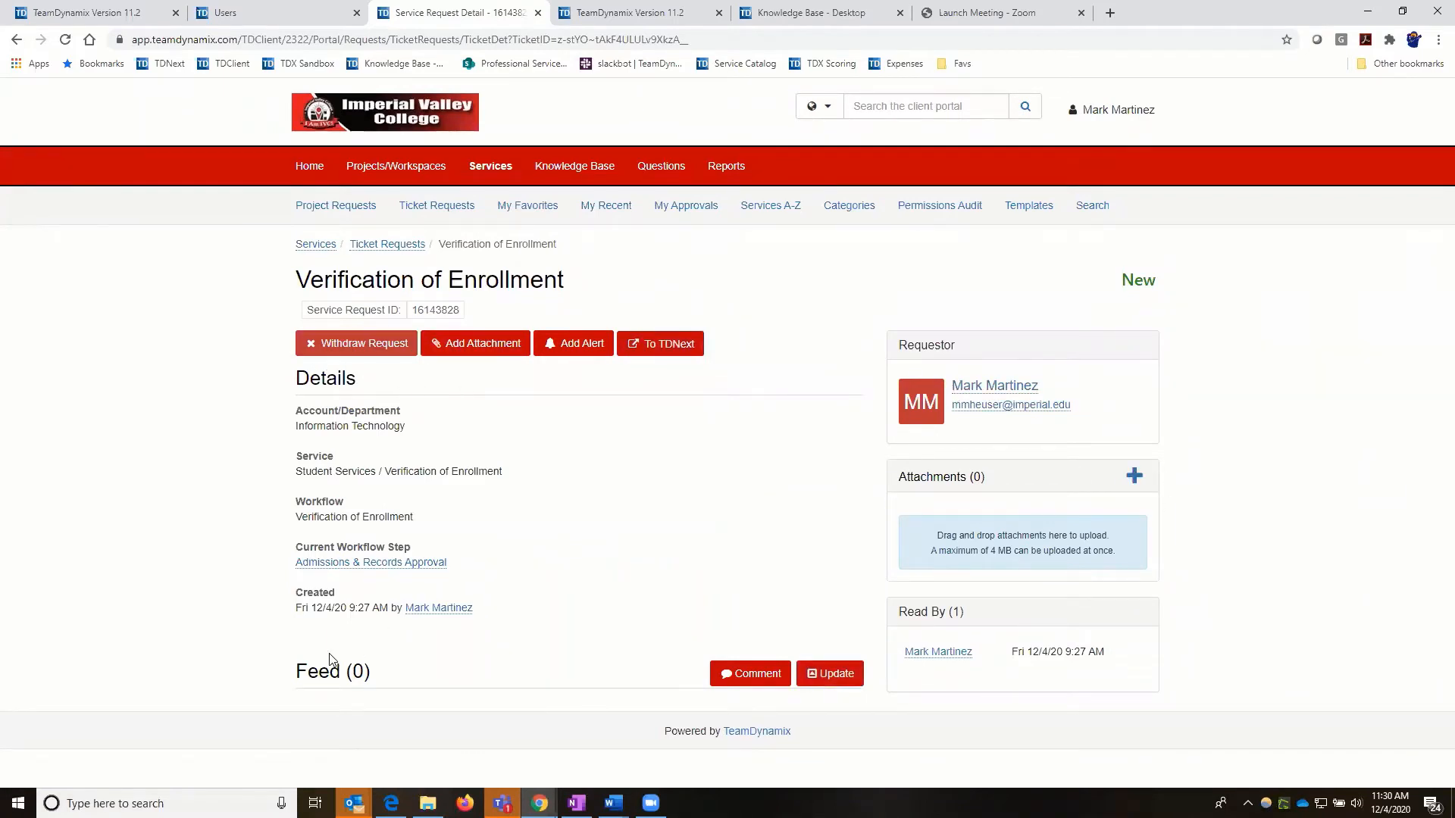
# Start a comment on the request, try adding the requestor as the person to notify, and remove that recipient
pyautogui.click(747, 674)
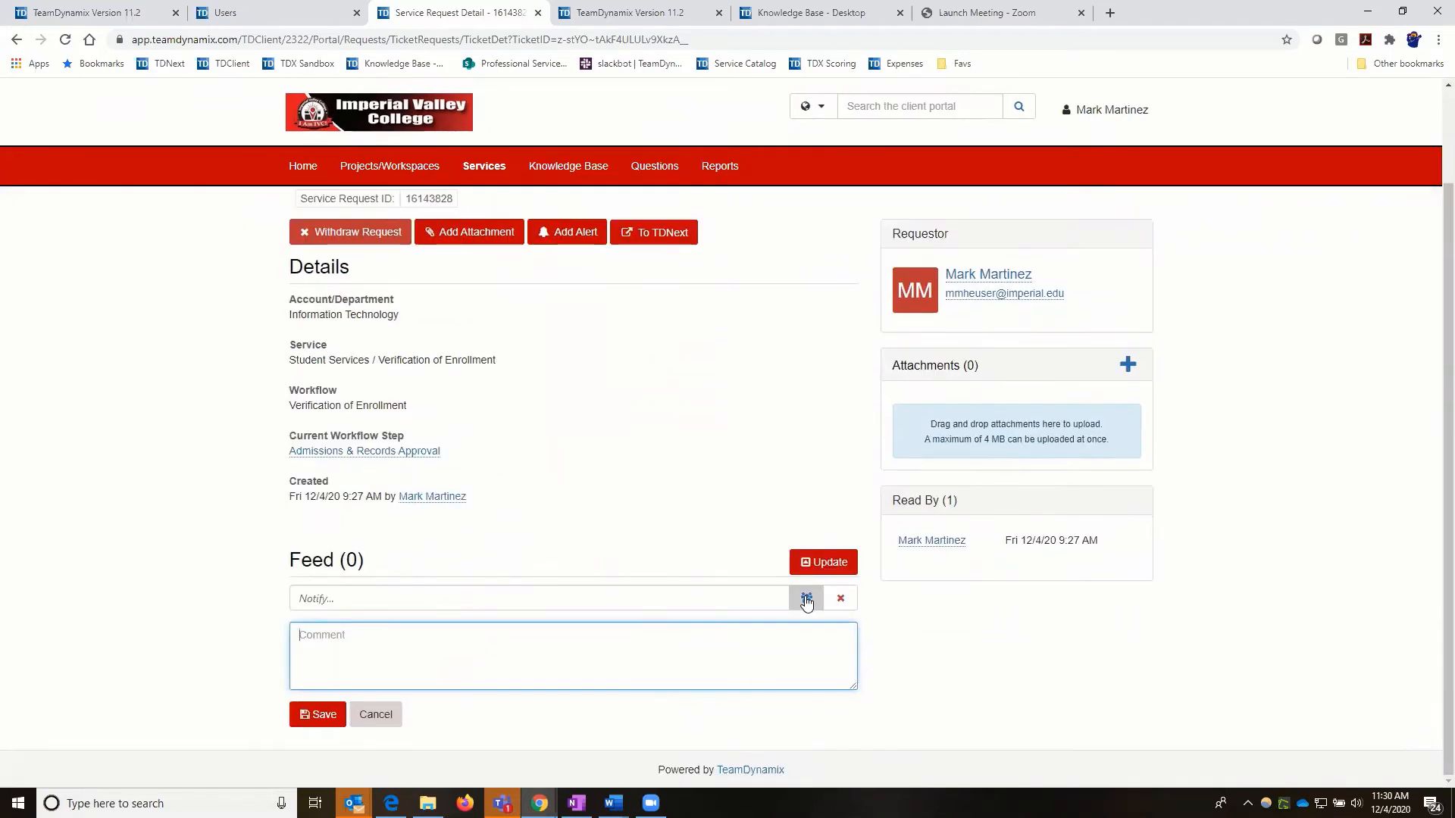
pyautogui.click(806, 600)
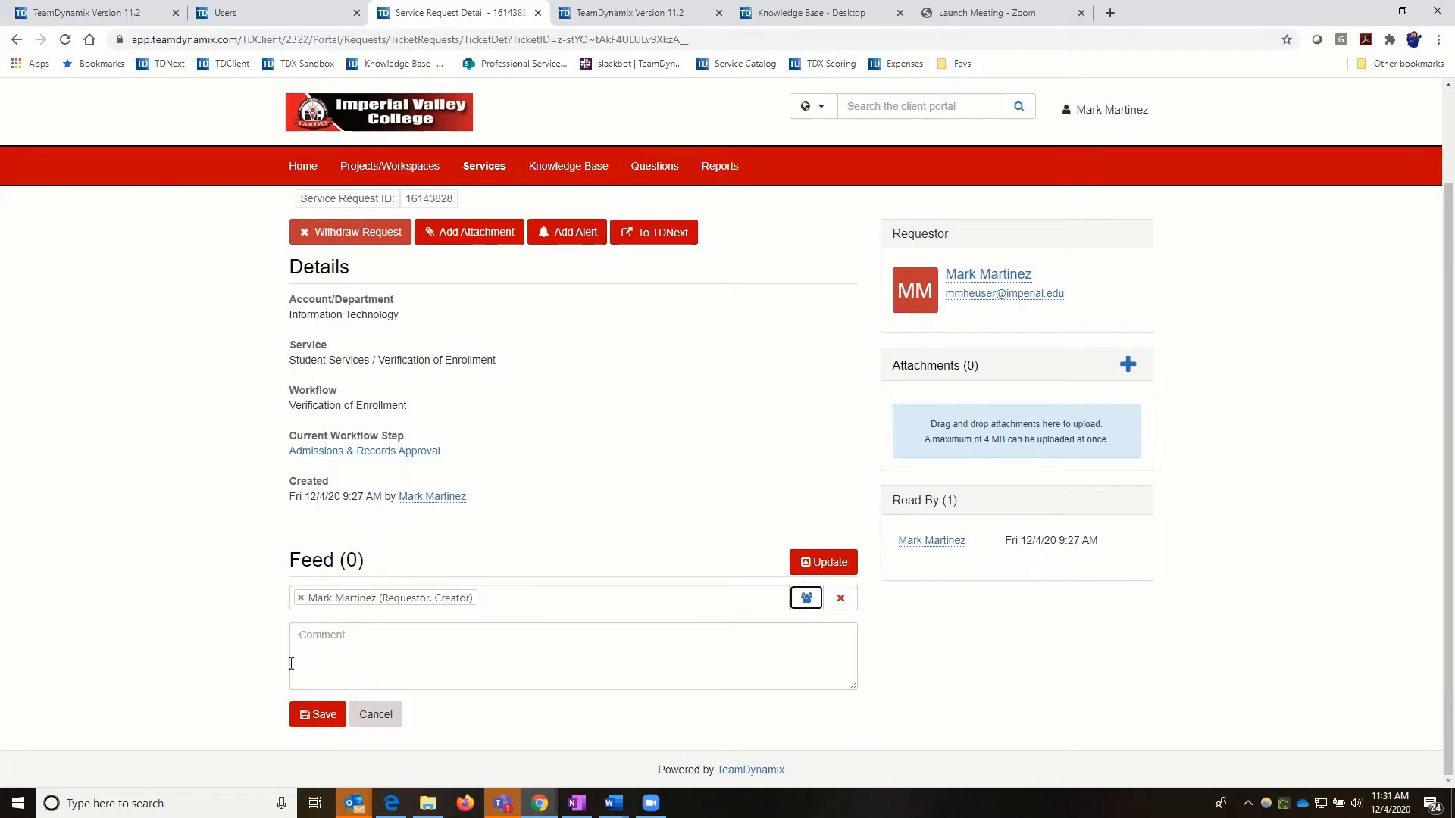
pyautogui.click(301, 598)
# Switch to TDNext, reload the IT Services ticket list and open the Verification of Enrollment ticket
pyautogui.scroll(2, 172, 595)
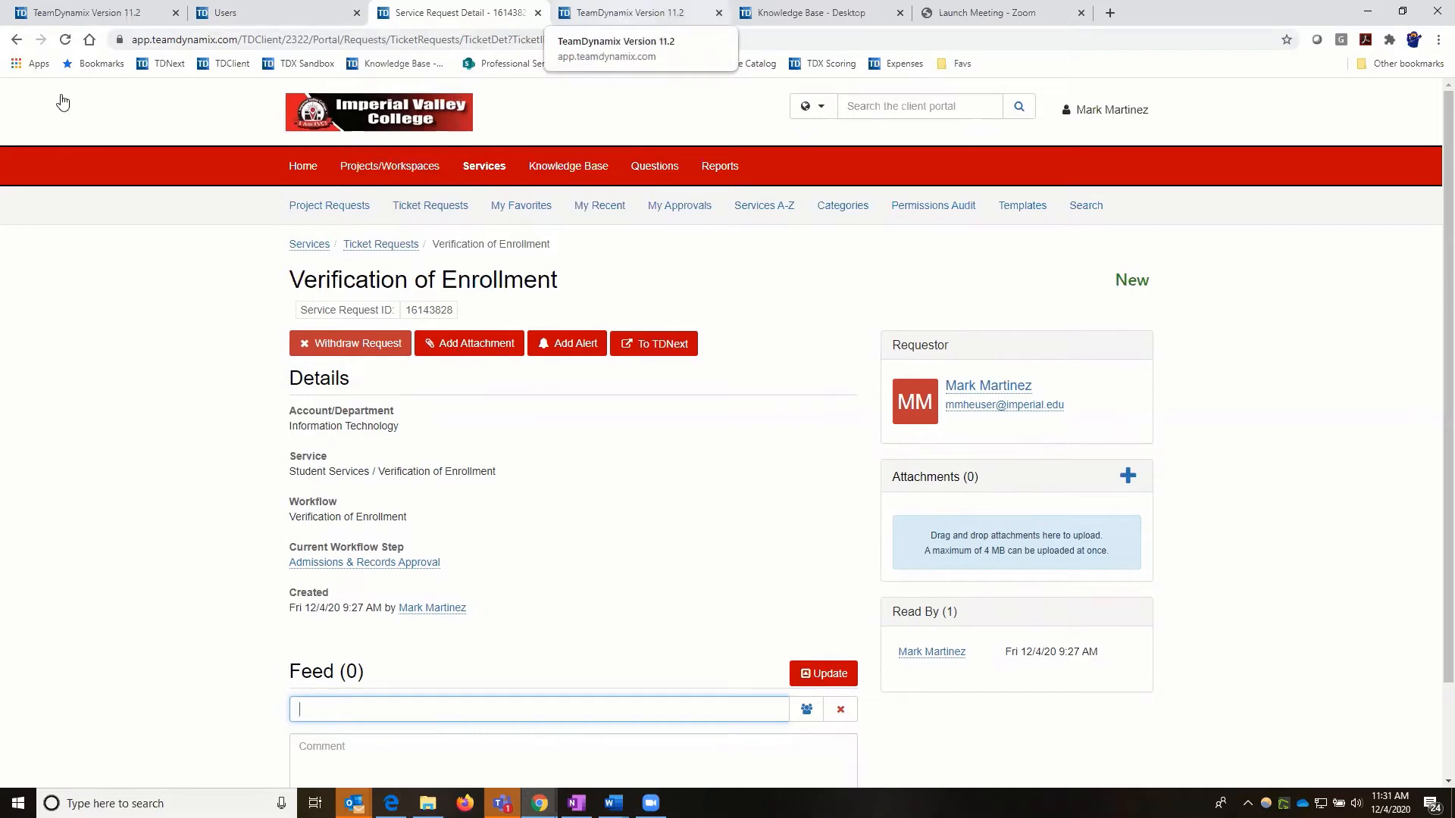
pyautogui.hotkey('ctrl', 'Tab')
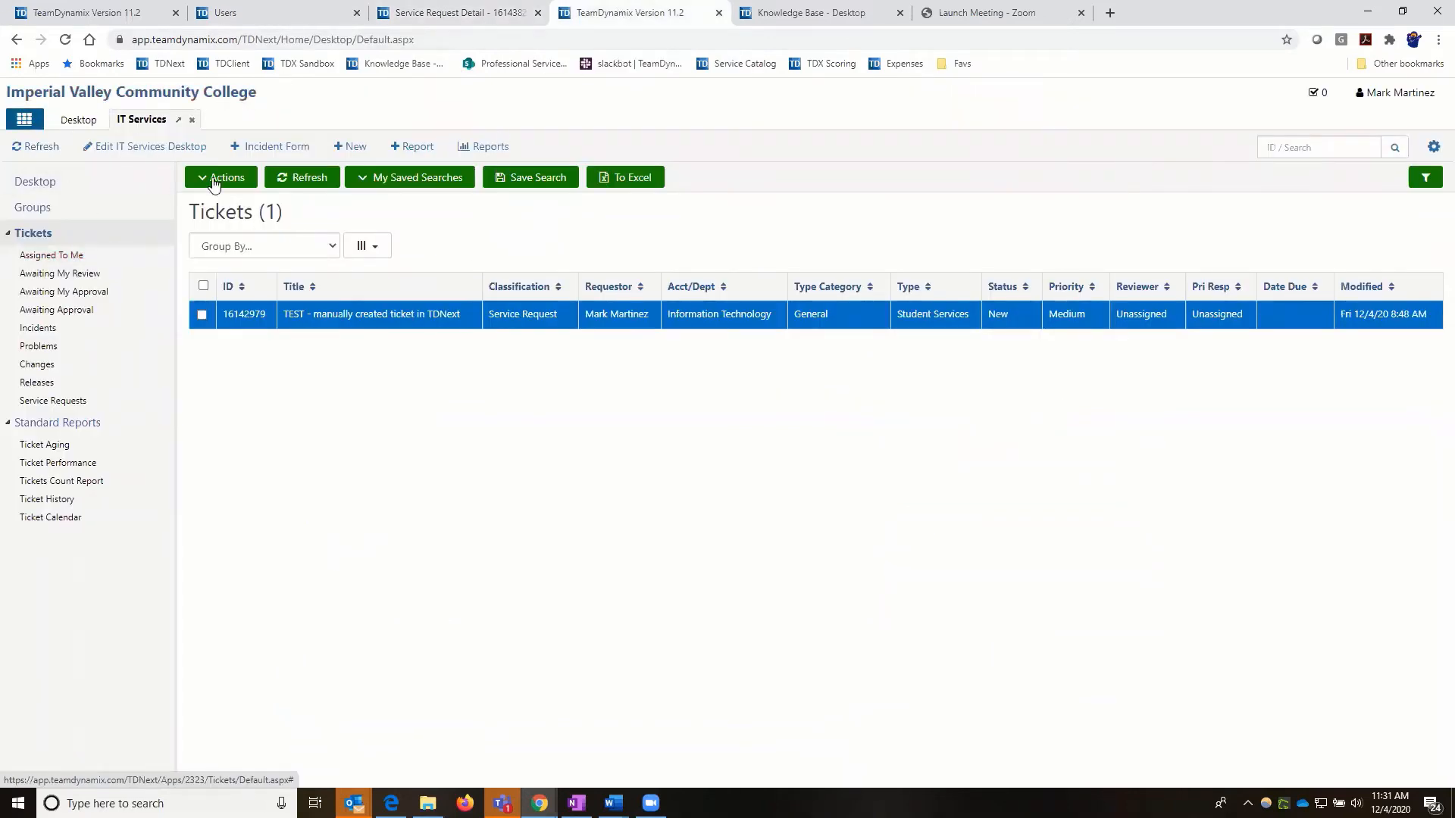
pyautogui.click(25, 123)
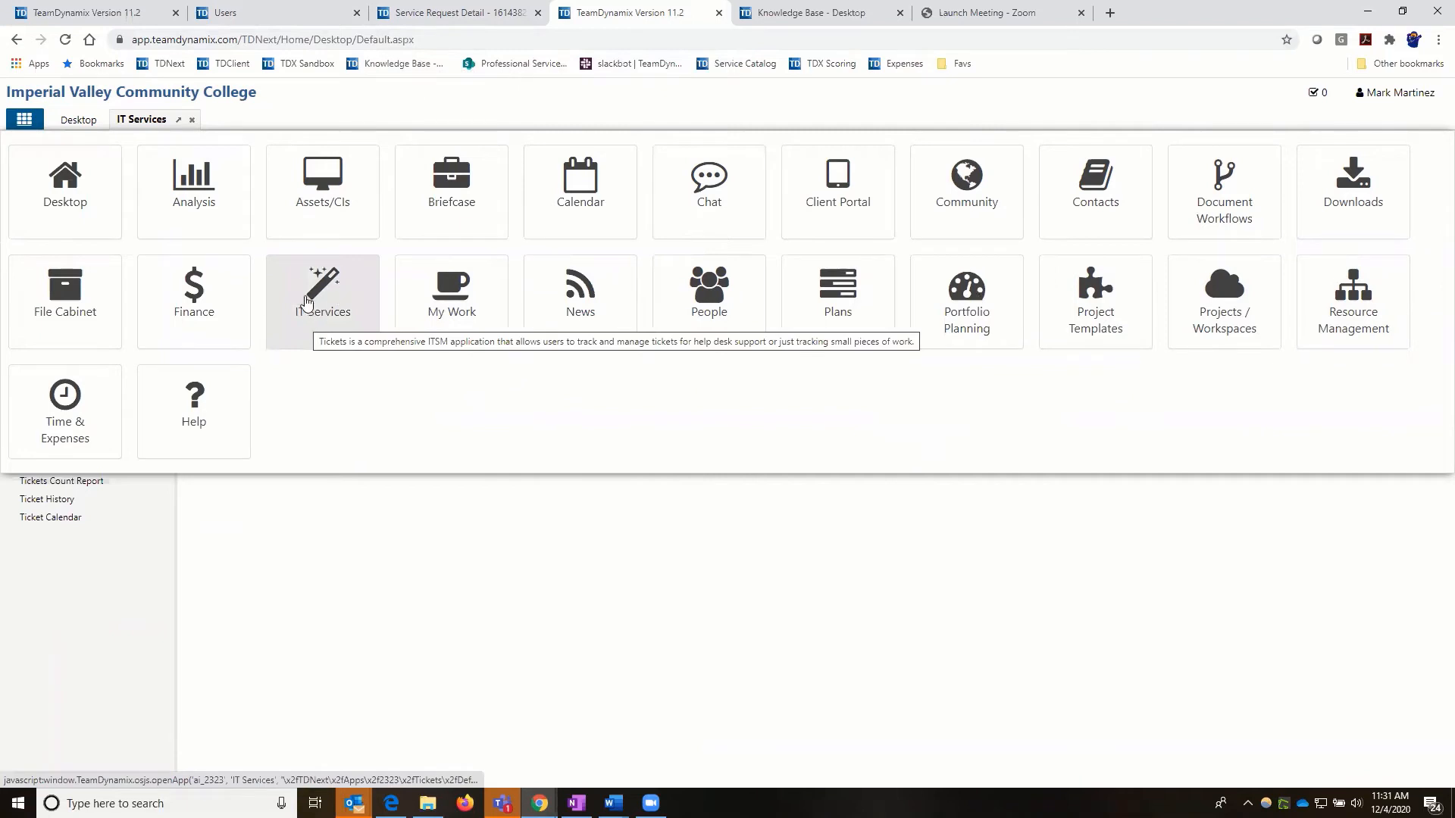
pyautogui.click(339, 309)
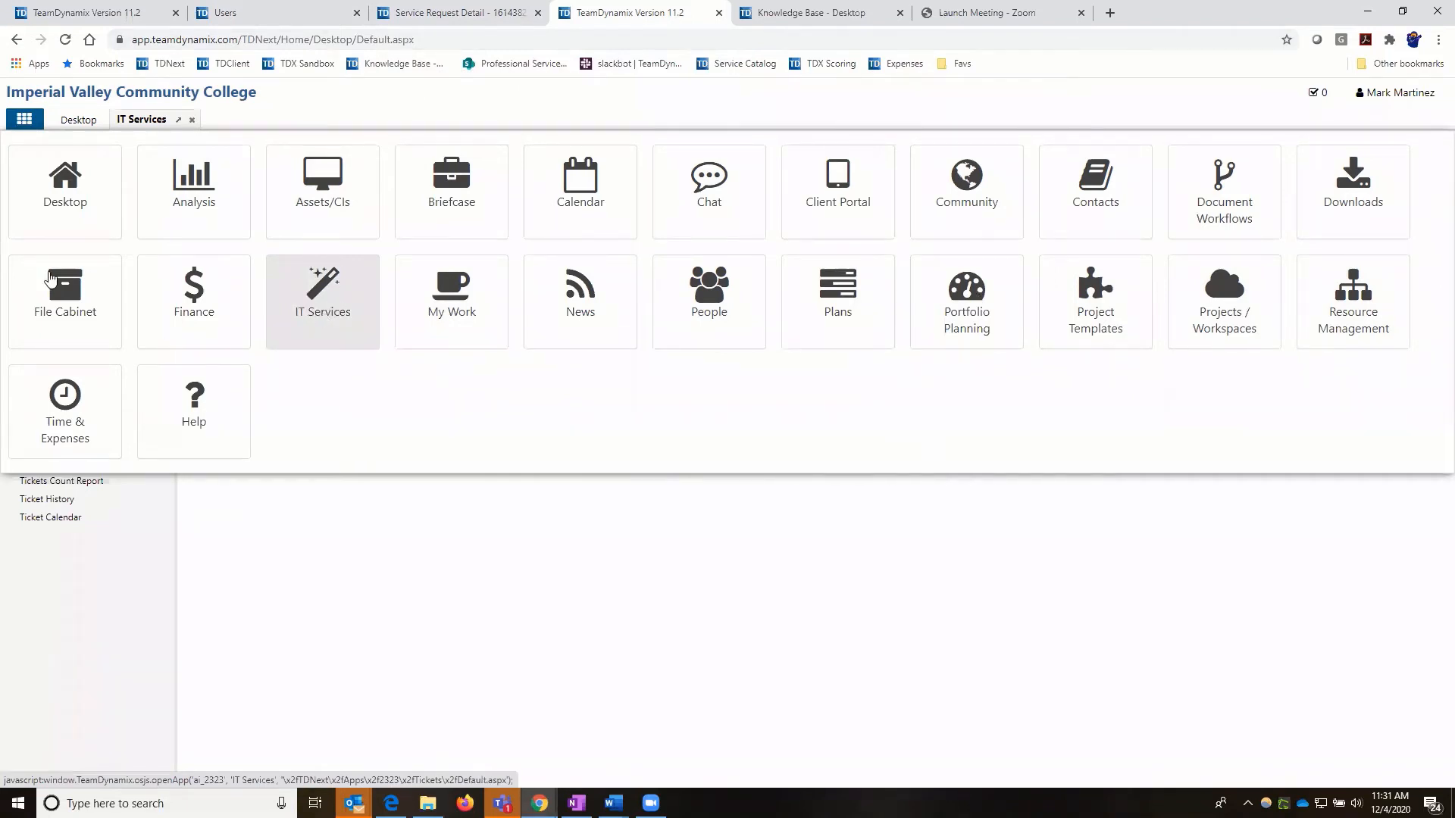
pyautogui.click(32, 235)
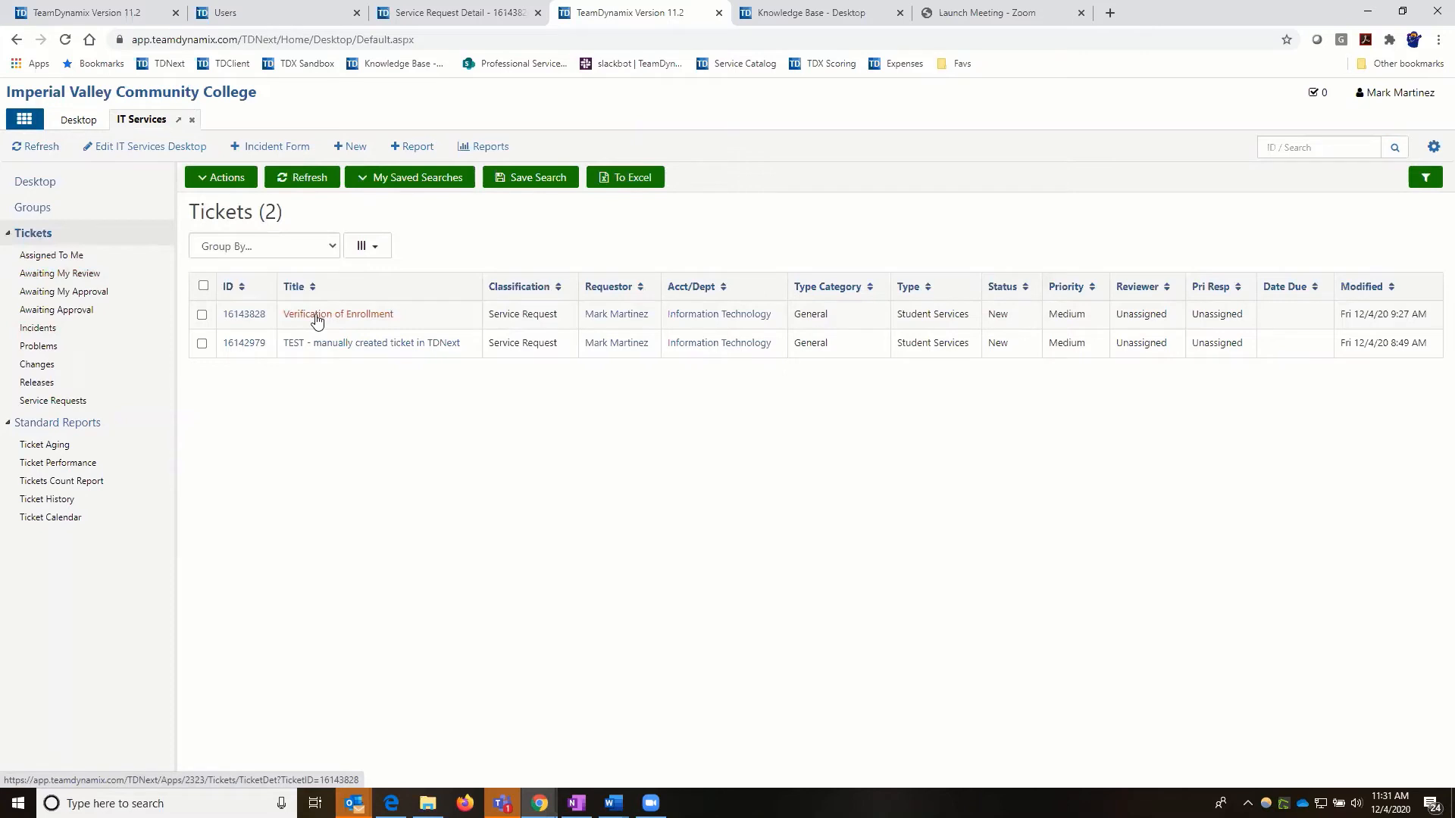
pyautogui.click(317, 322)
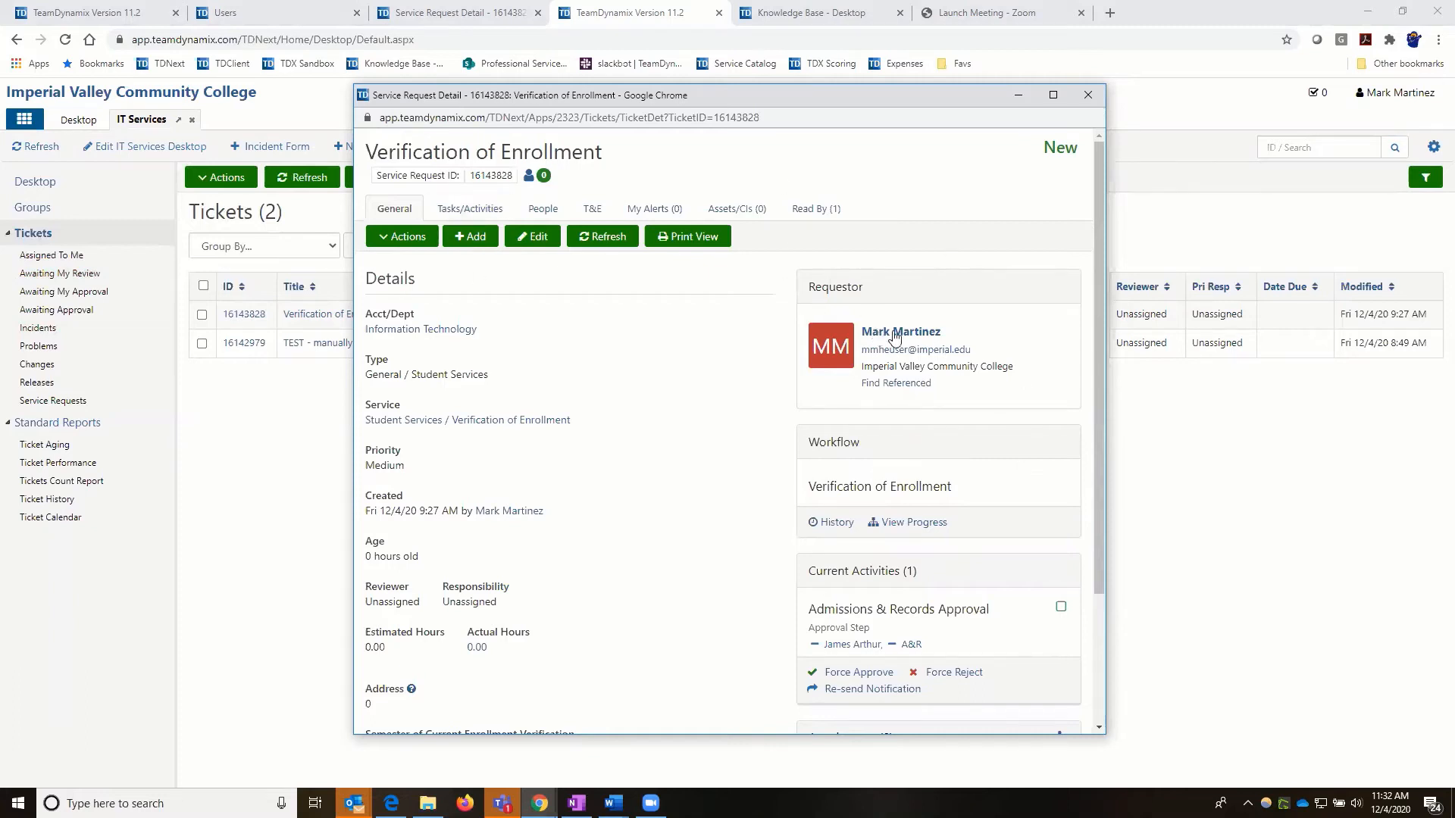
# Examine the ticket's workflow history and its steps, comparing them with the ticket details
pyautogui.moveTo(814, 445); pyautogui.dragTo(865, 445)
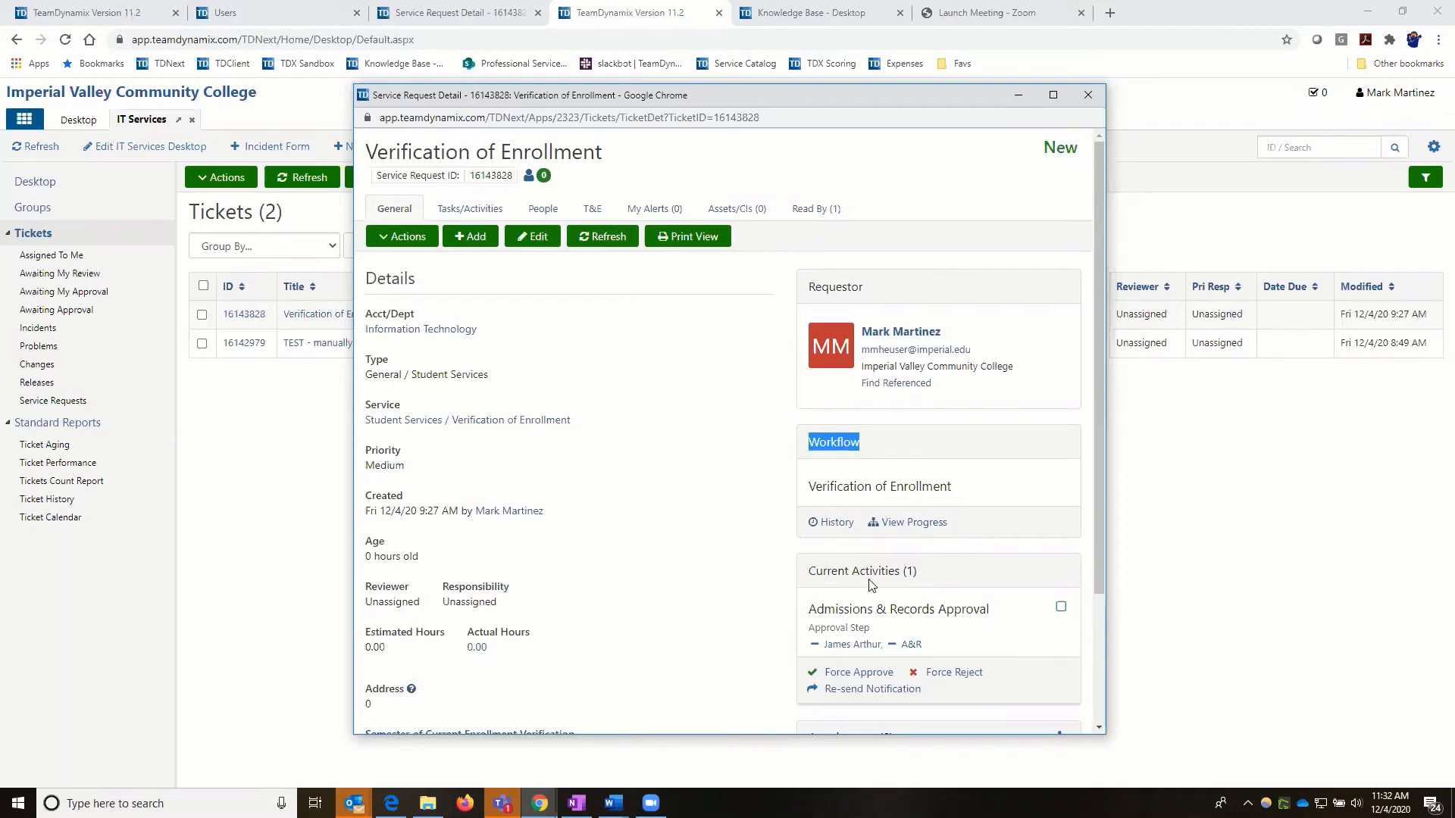
pyautogui.click(835, 524)
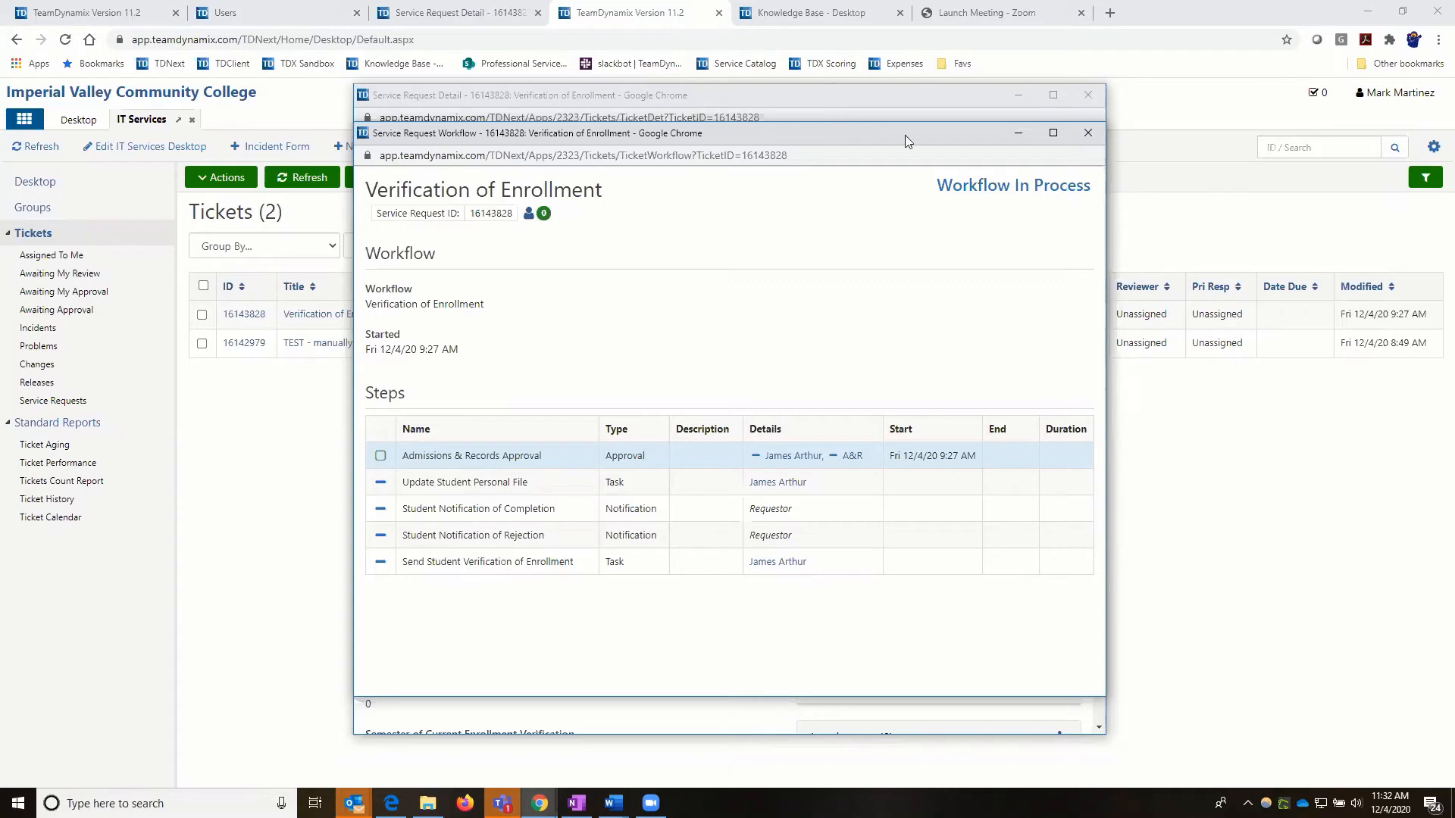
pyautogui.click(1088, 134)
pyautogui.moveTo(447, 133); pyautogui.dragTo(549, 452)
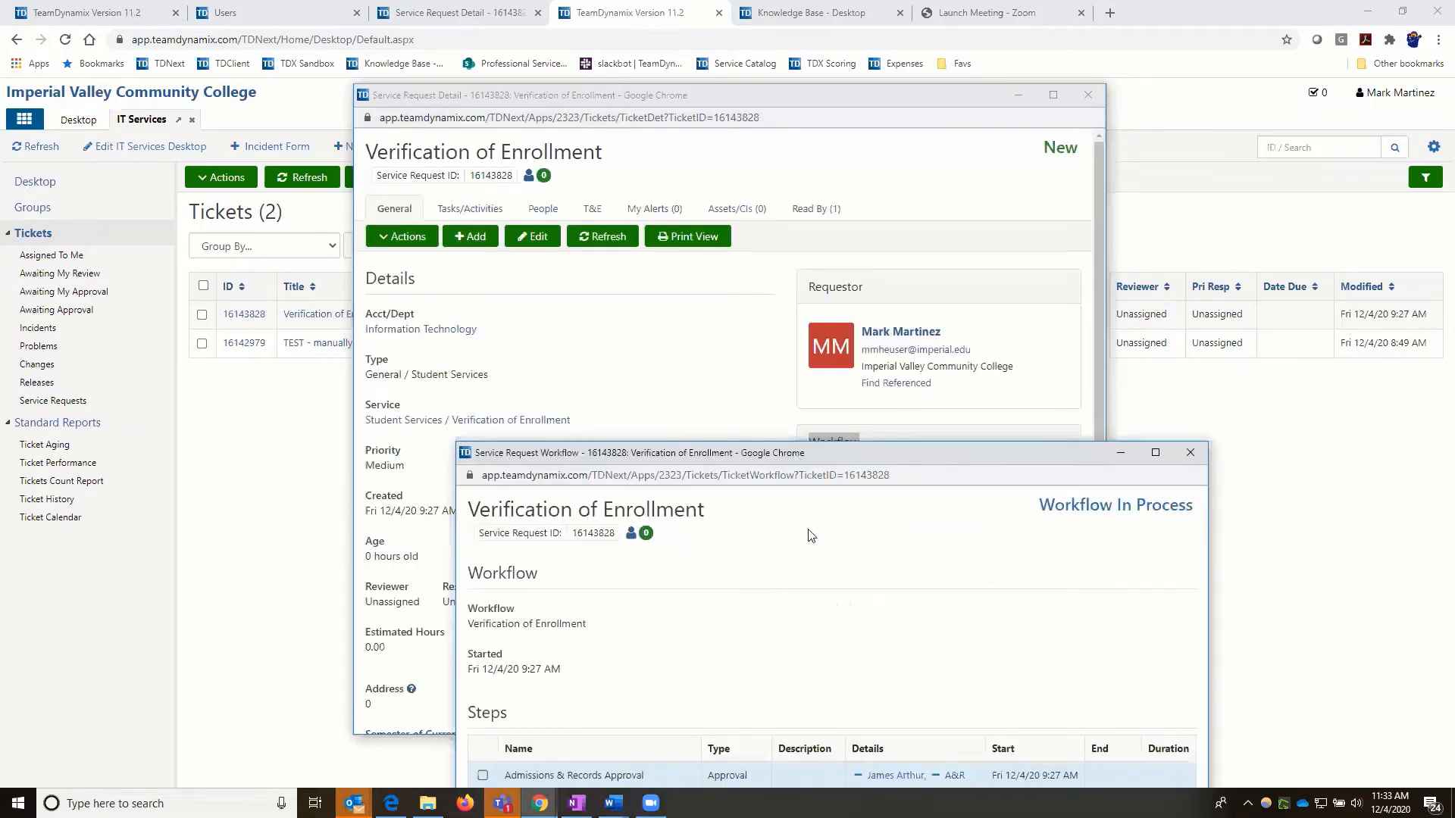
pyautogui.moveTo(623, 453); pyautogui.dragTo(533, 123)
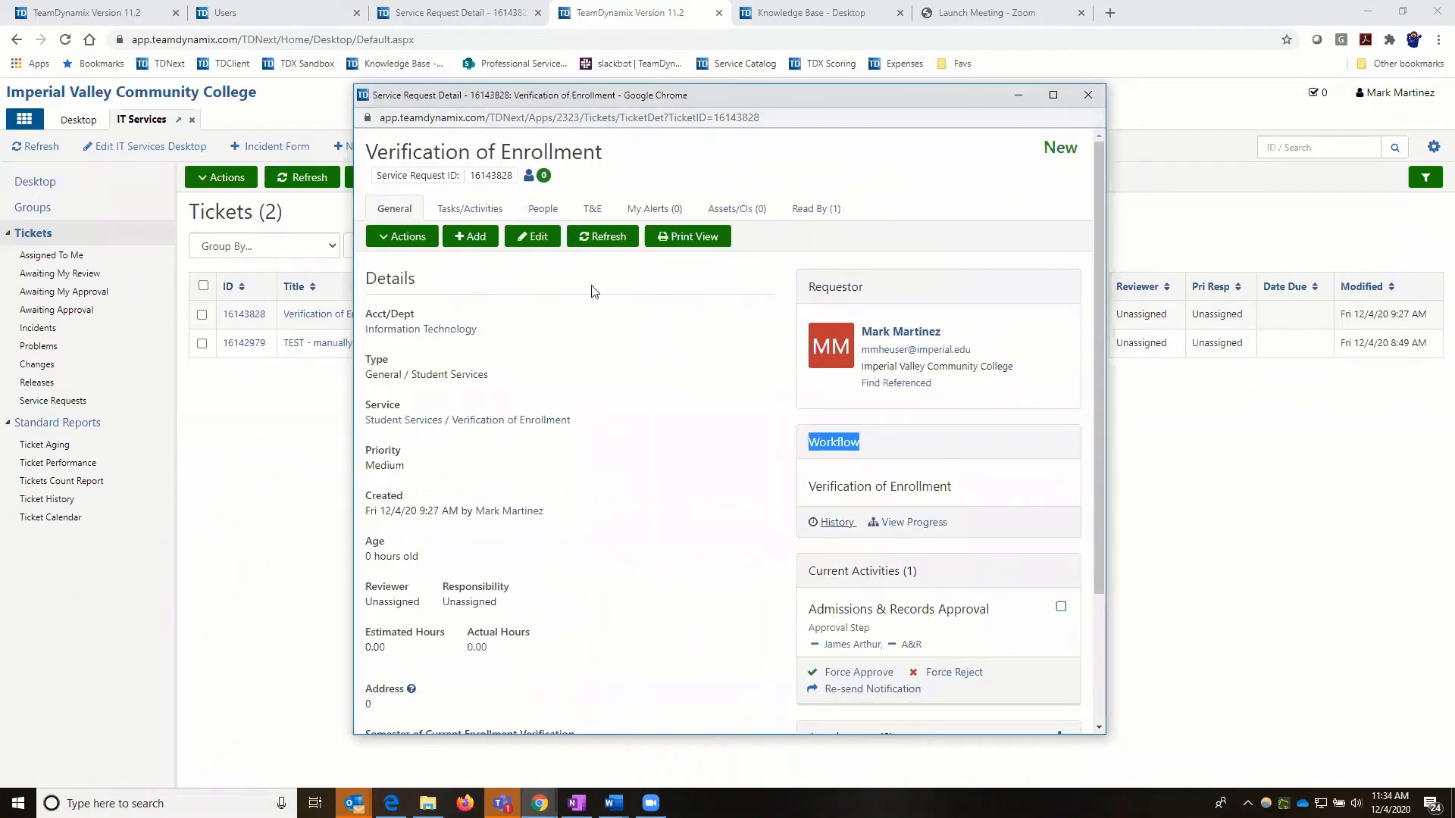
# Start an update of the Verification of Enrollment ticket, choosing the status In Process and the time type Ticket Time
pyautogui.click(413, 238)
pyautogui.click(442, 262)
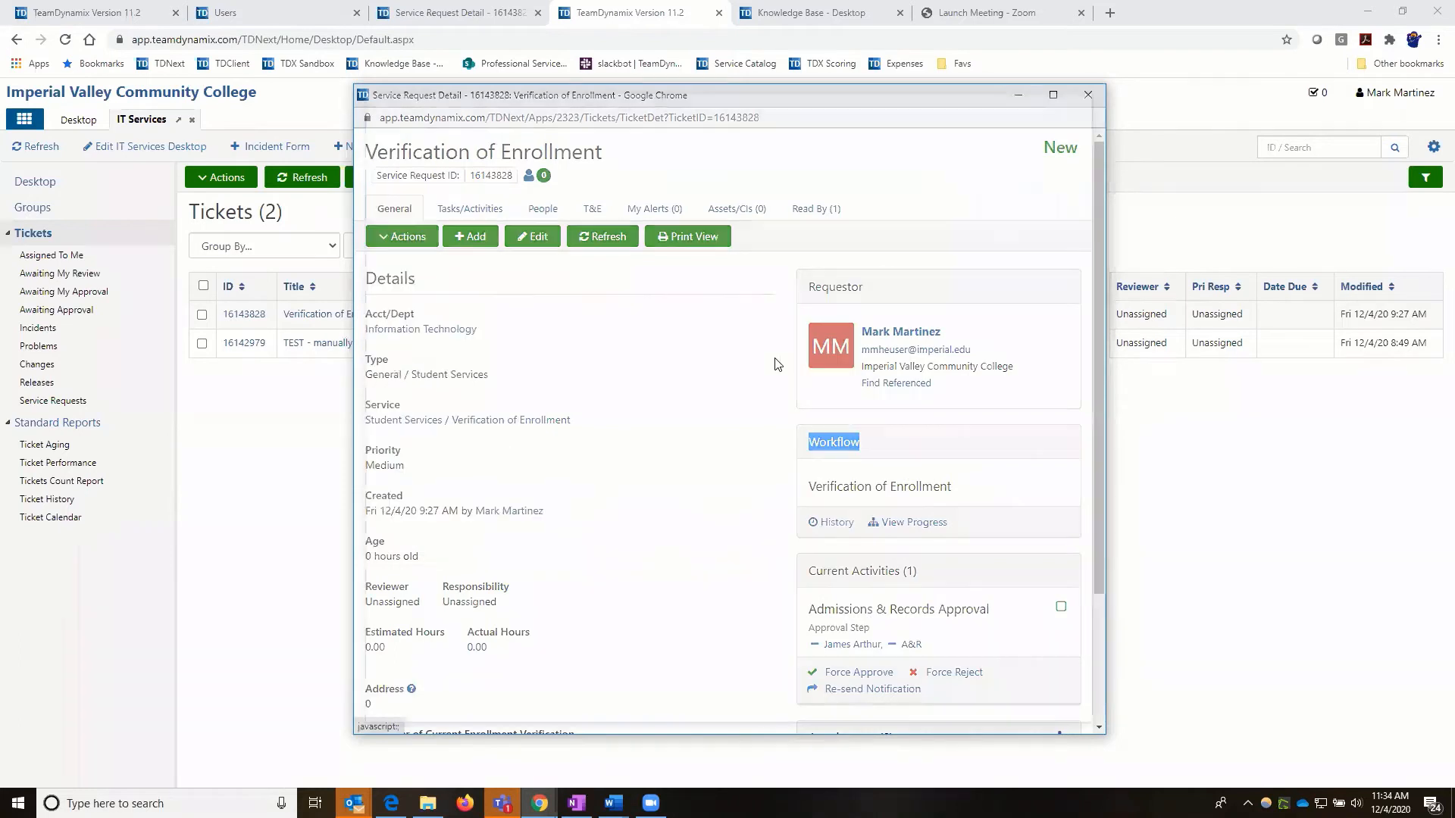
pyautogui.click(576, 262)
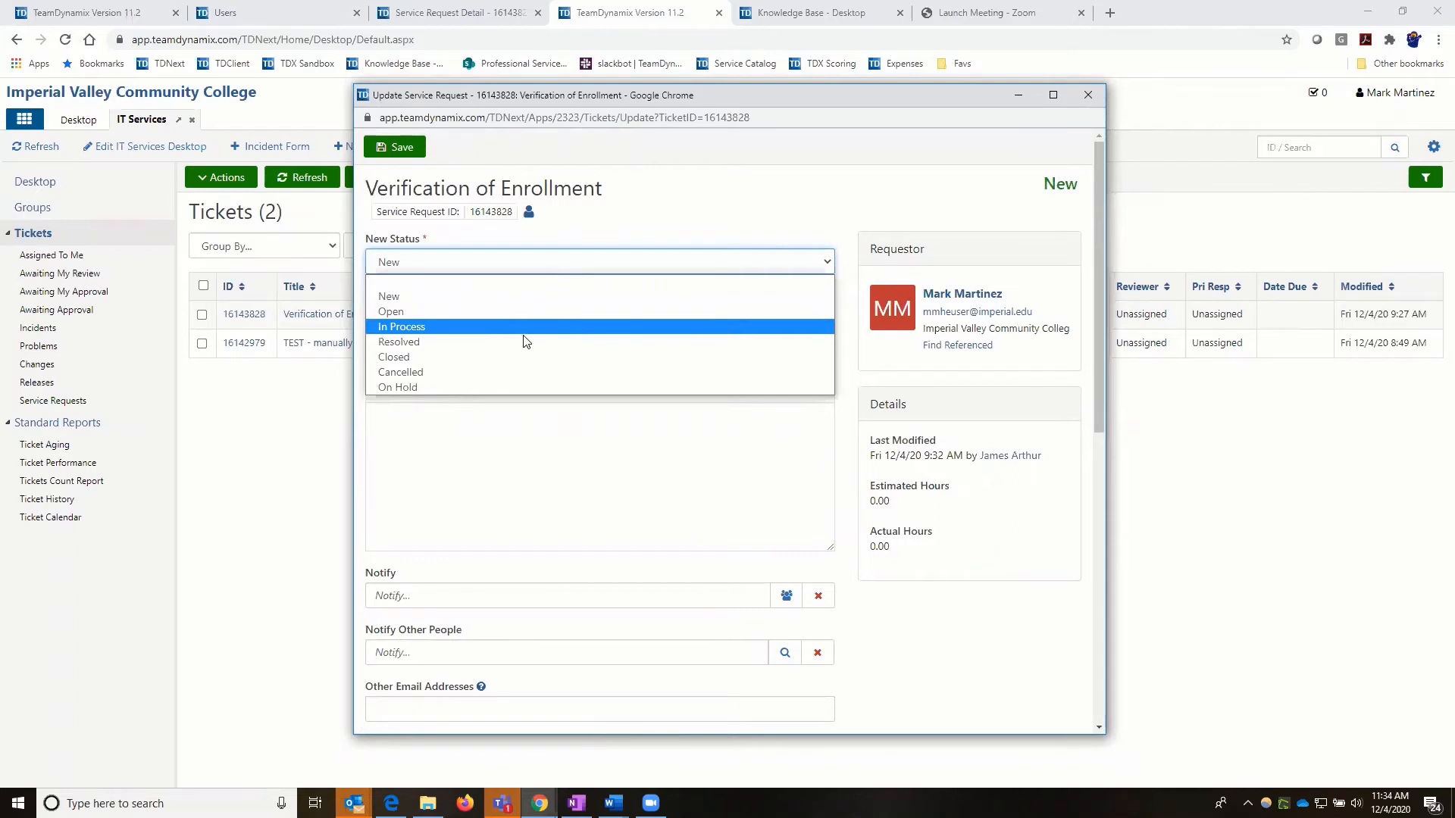
pyautogui.click(644, 227)
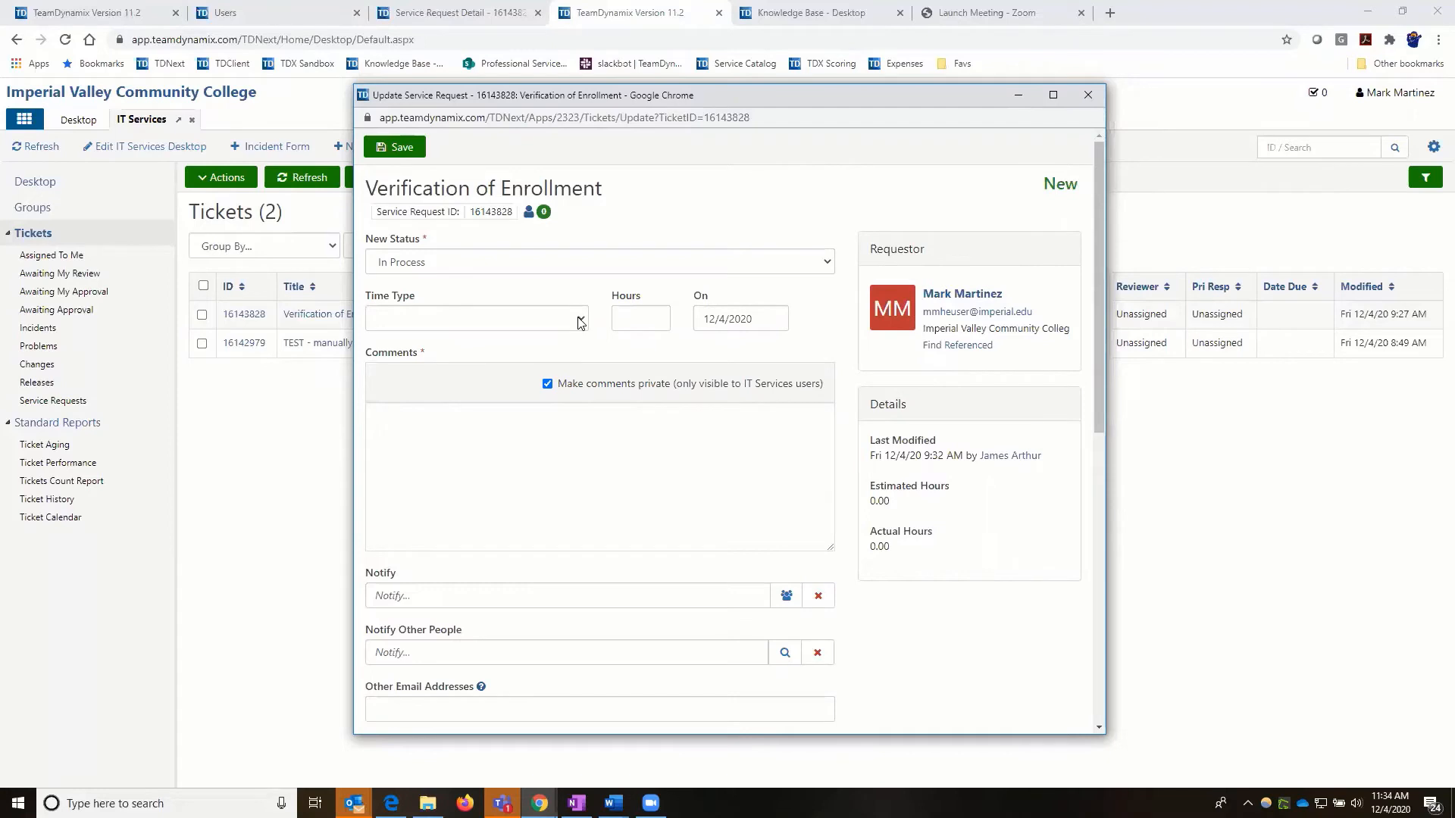
pyautogui.click(581, 322)
pyautogui.click(541, 350)
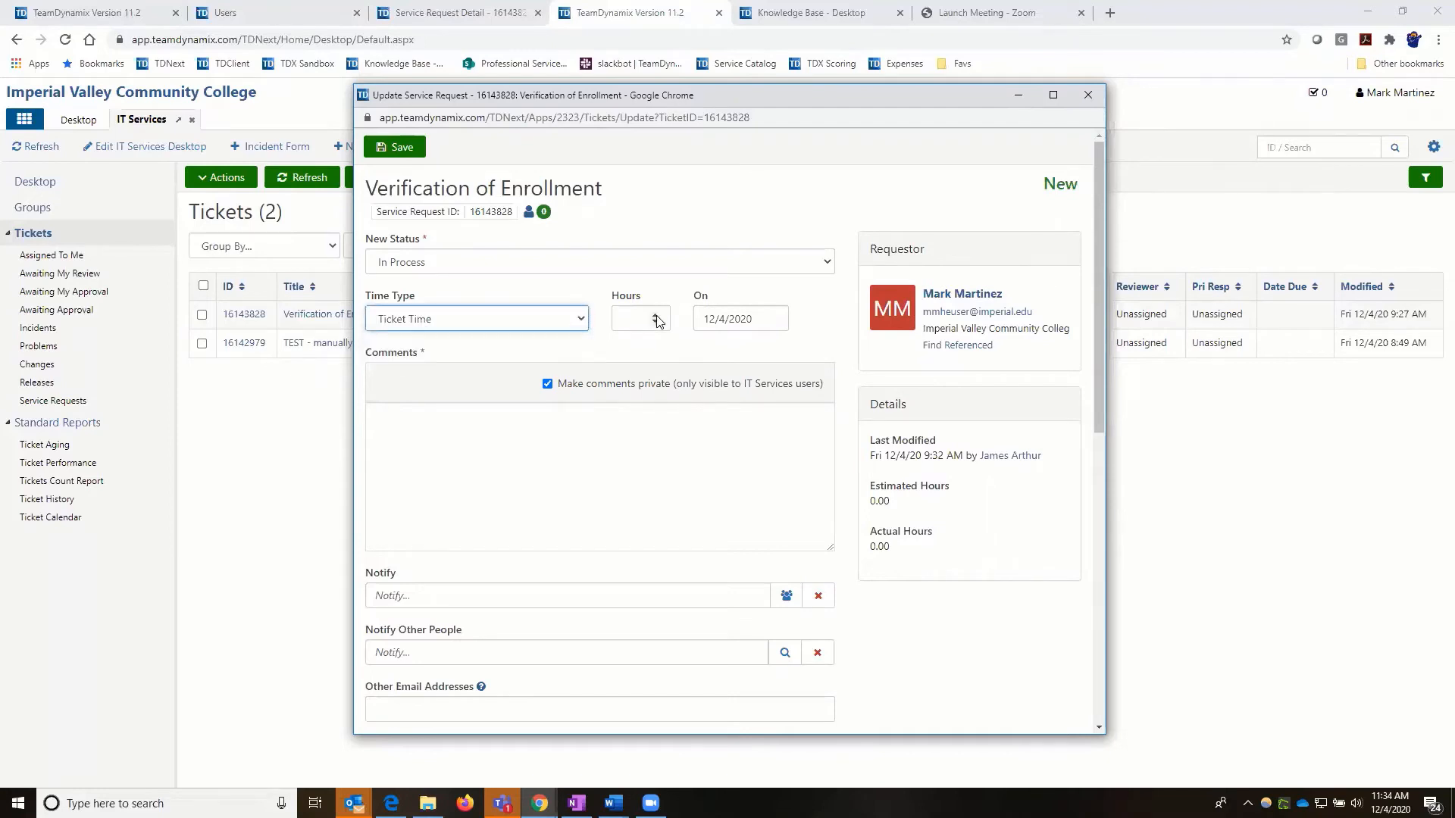
pyautogui.click(408, 416)
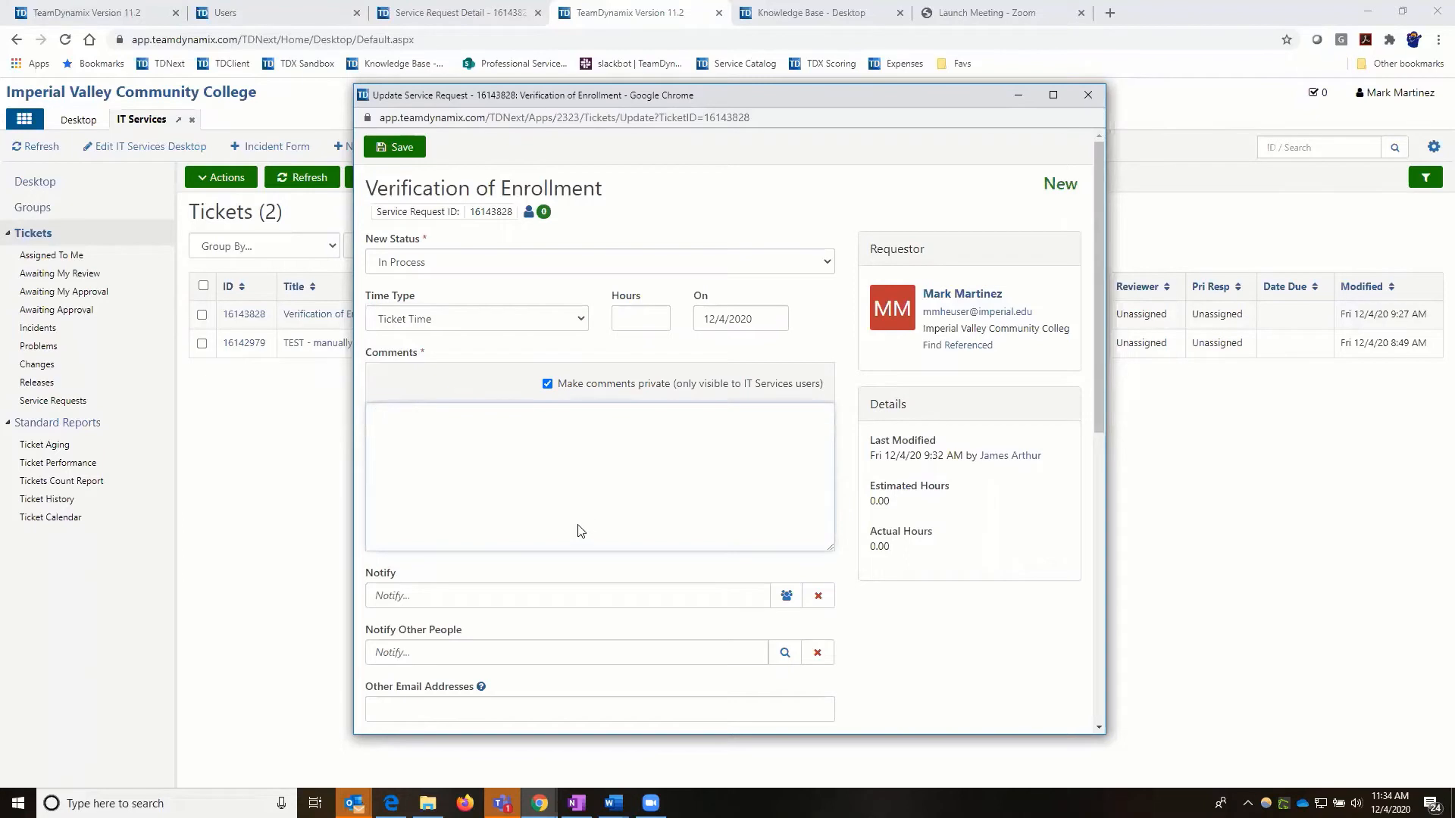
# Review the notification, attachment and student fields of the ticket update form, and leave it without saving
pyautogui.scroll(-3, 444, 393)
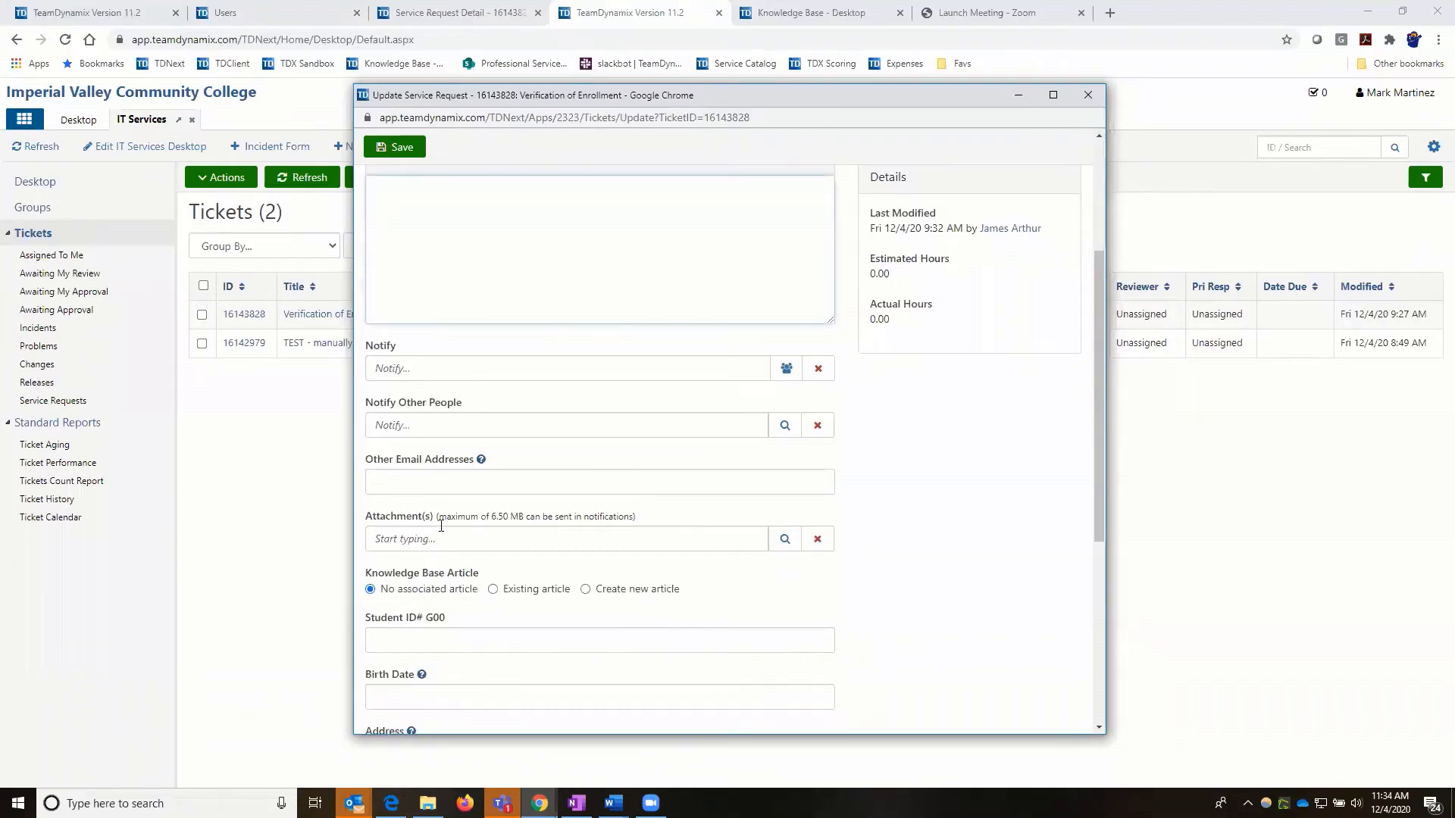
pyautogui.scroll(-6, 476, 648)
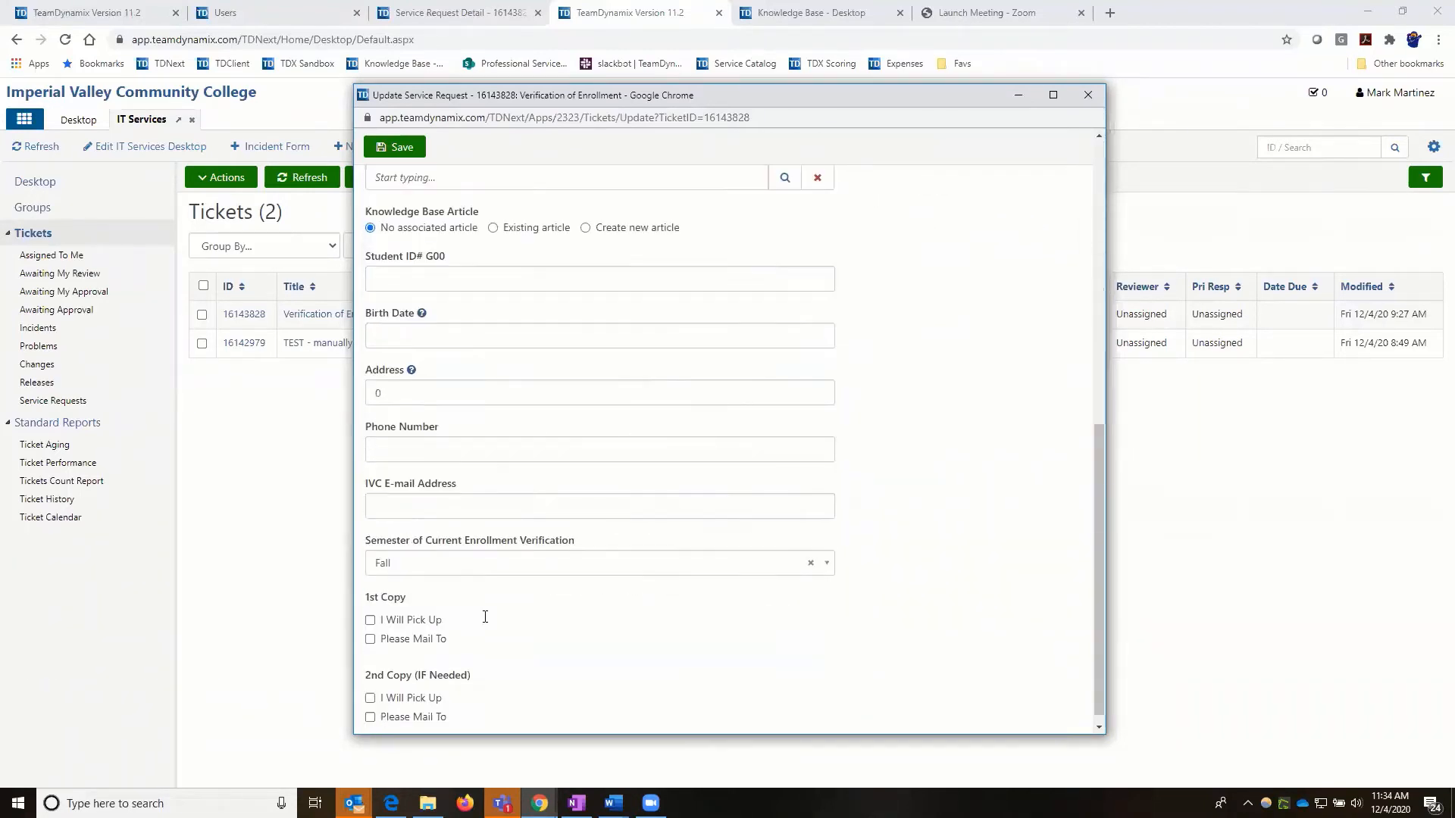
pyautogui.scroll(4, 489, 629)
pyautogui.scroll(5, 481, 610)
pyautogui.scroll(-9, 480, 576)
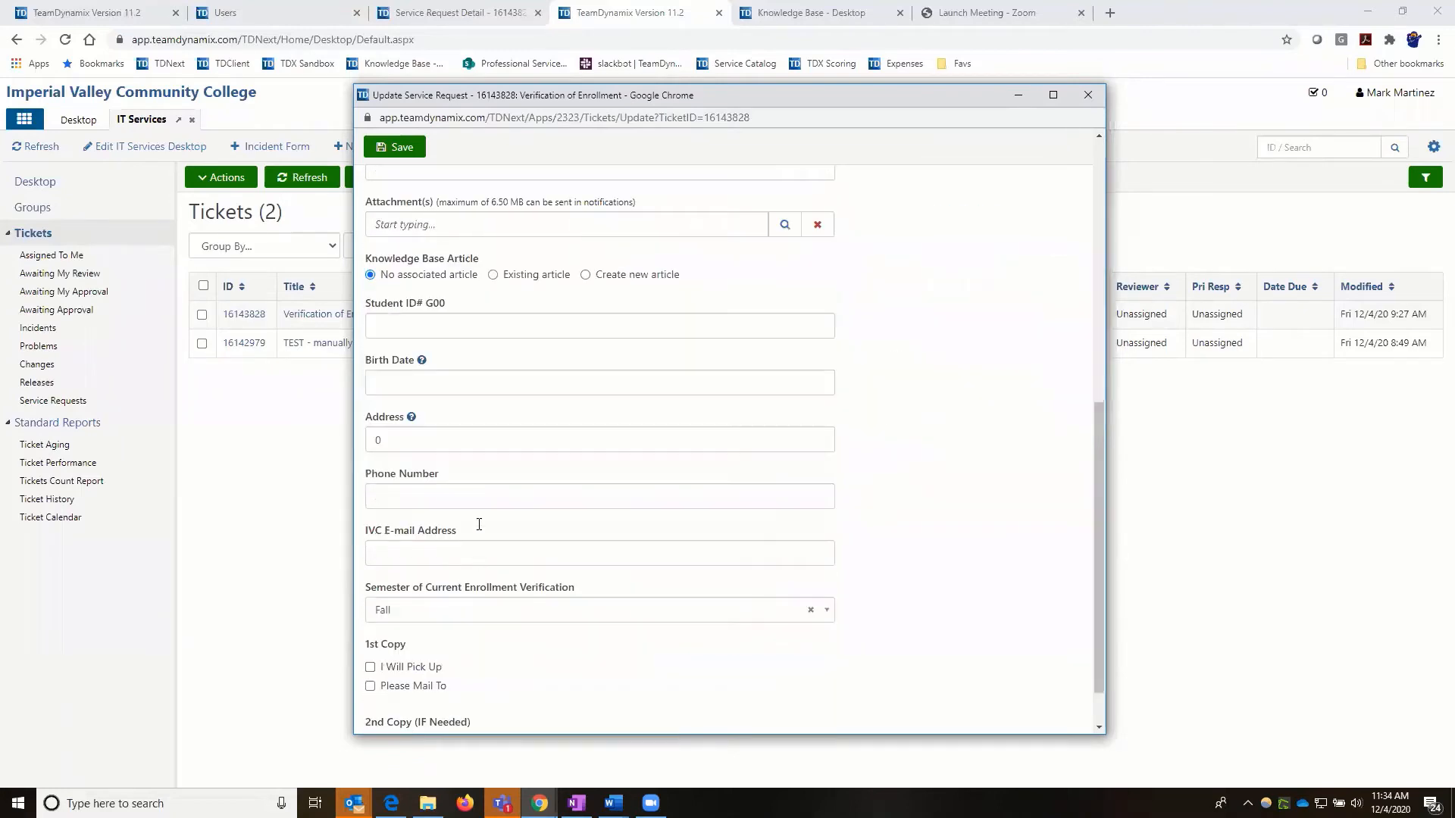
pyautogui.scroll(9, 424, 152)
pyautogui.scroll(2, 391, 156)
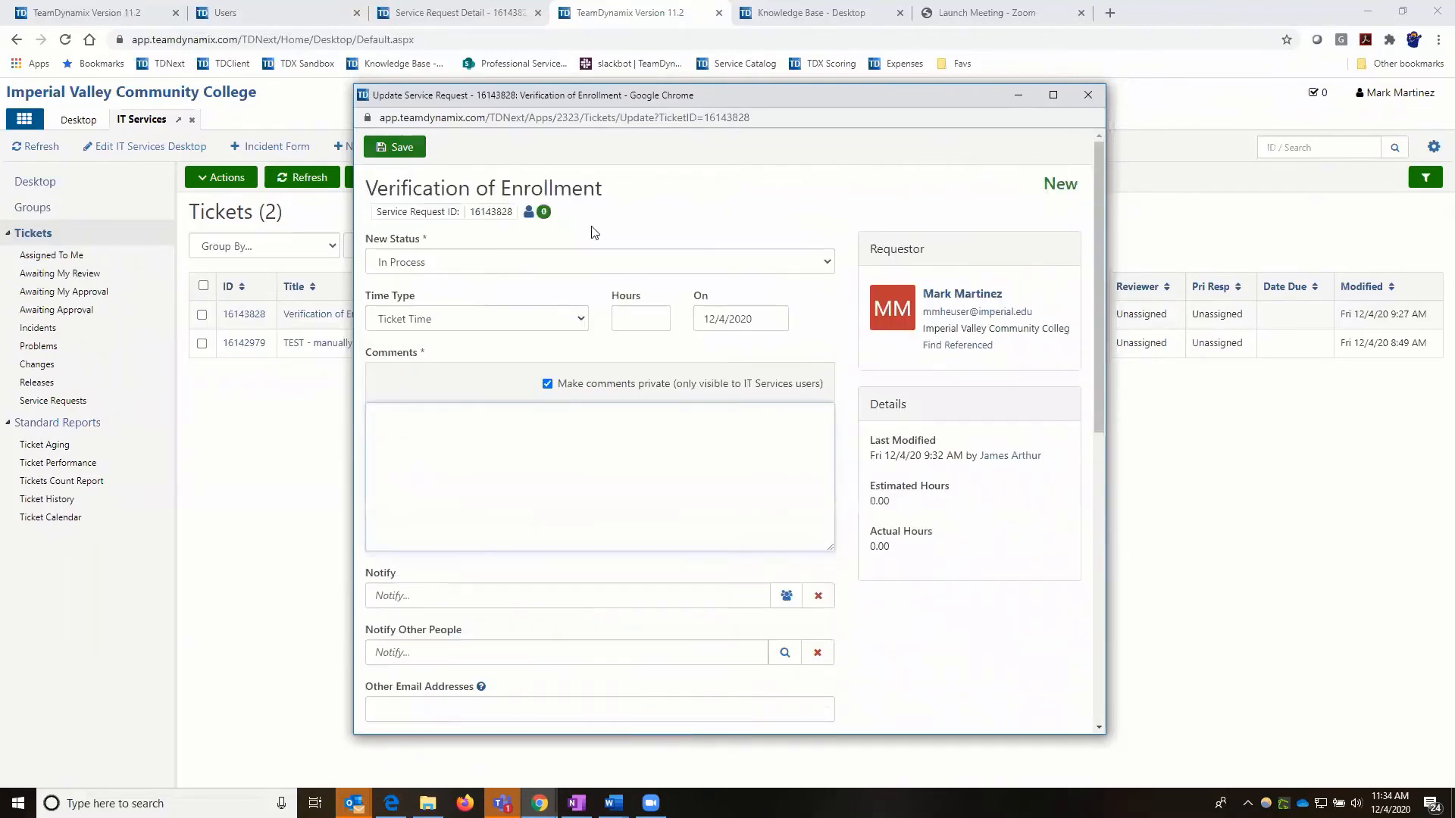
pyautogui.click(1088, 95)
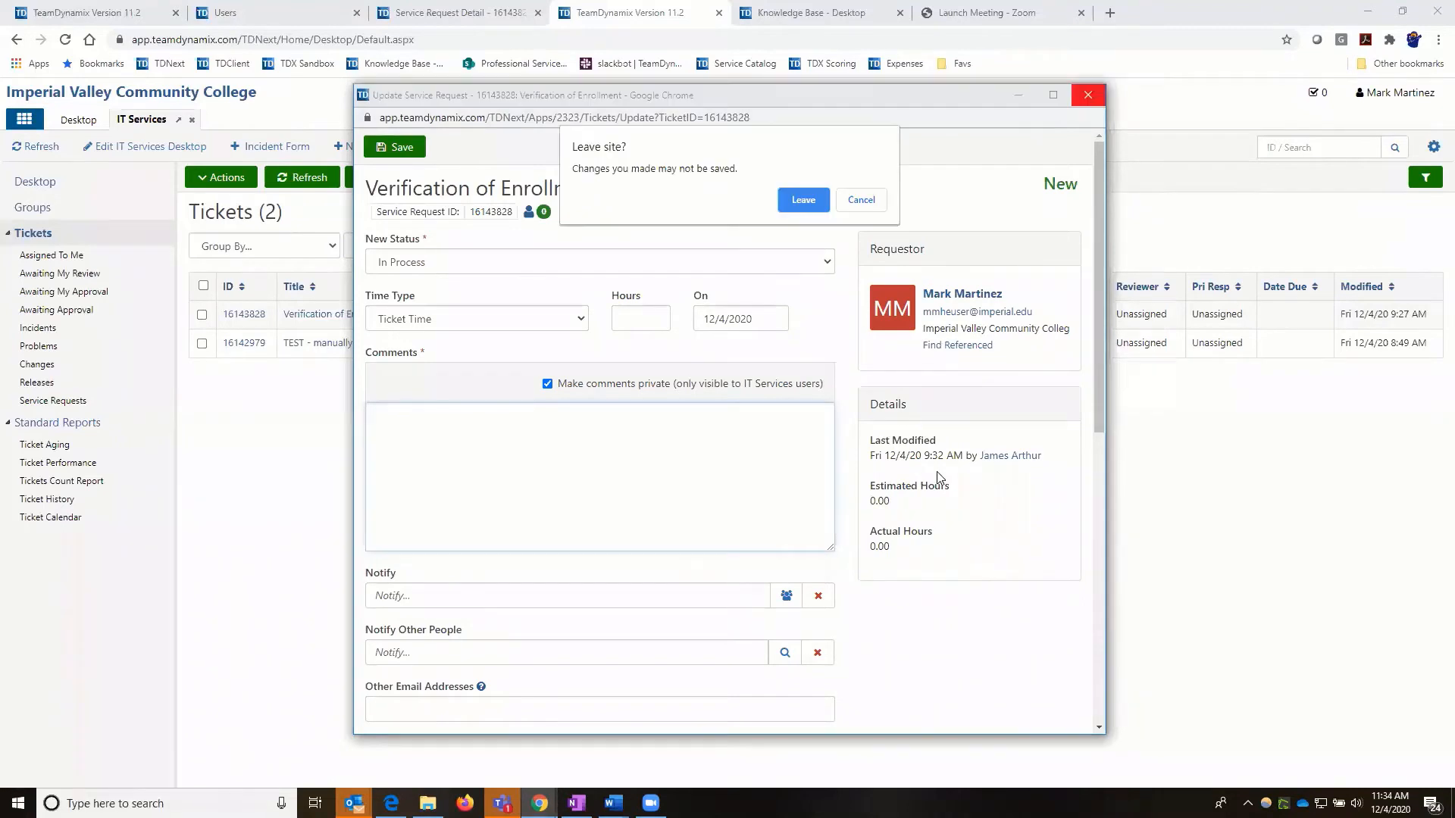
pyautogui.press('Return')
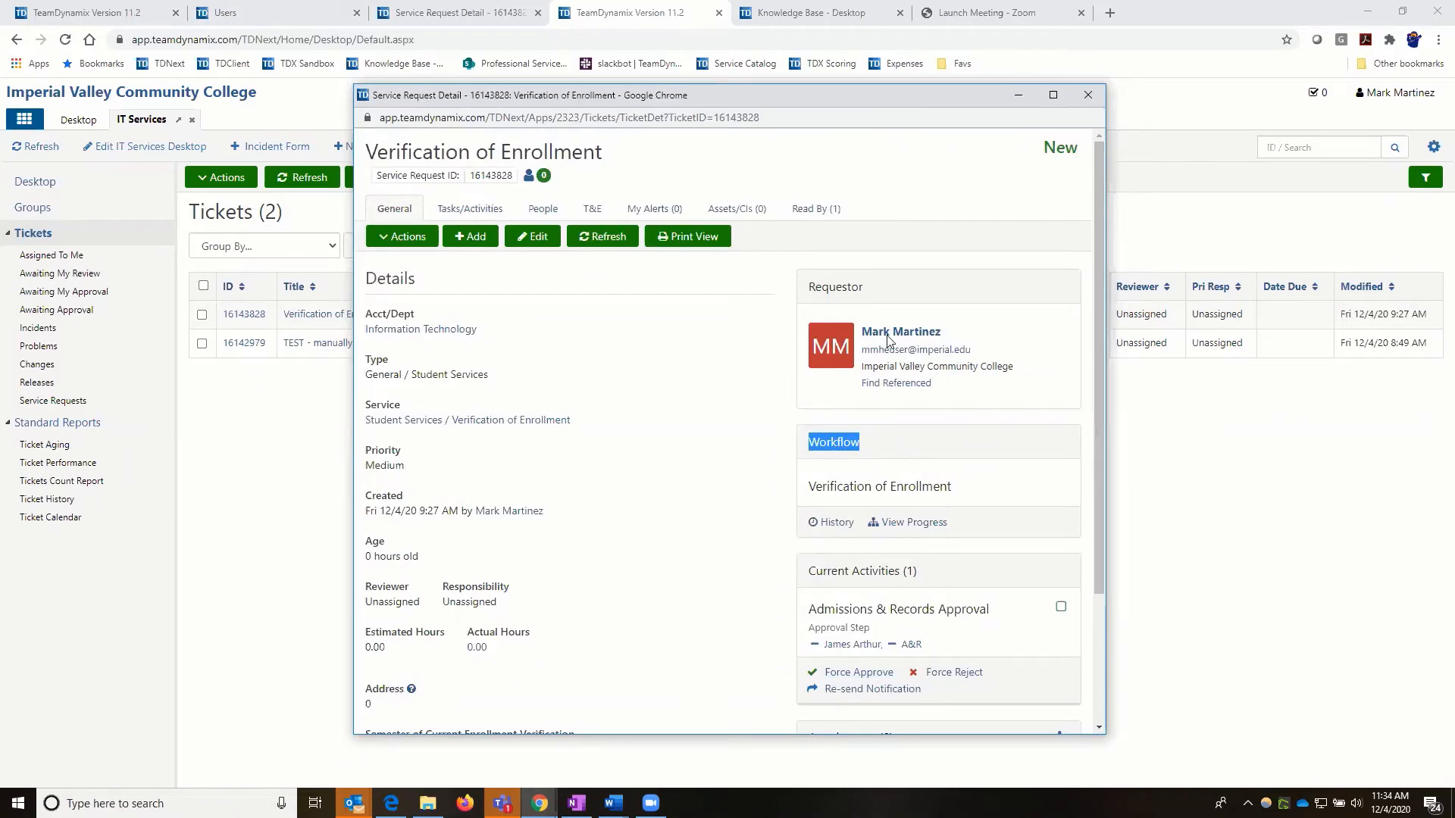
# View the progress diagram of the ticket's Verification of Enrollment workflow at full-screen size and close it
pyautogui.scroll(-2, 818, 409)
pyautogui.scroll(1, 819, 410)
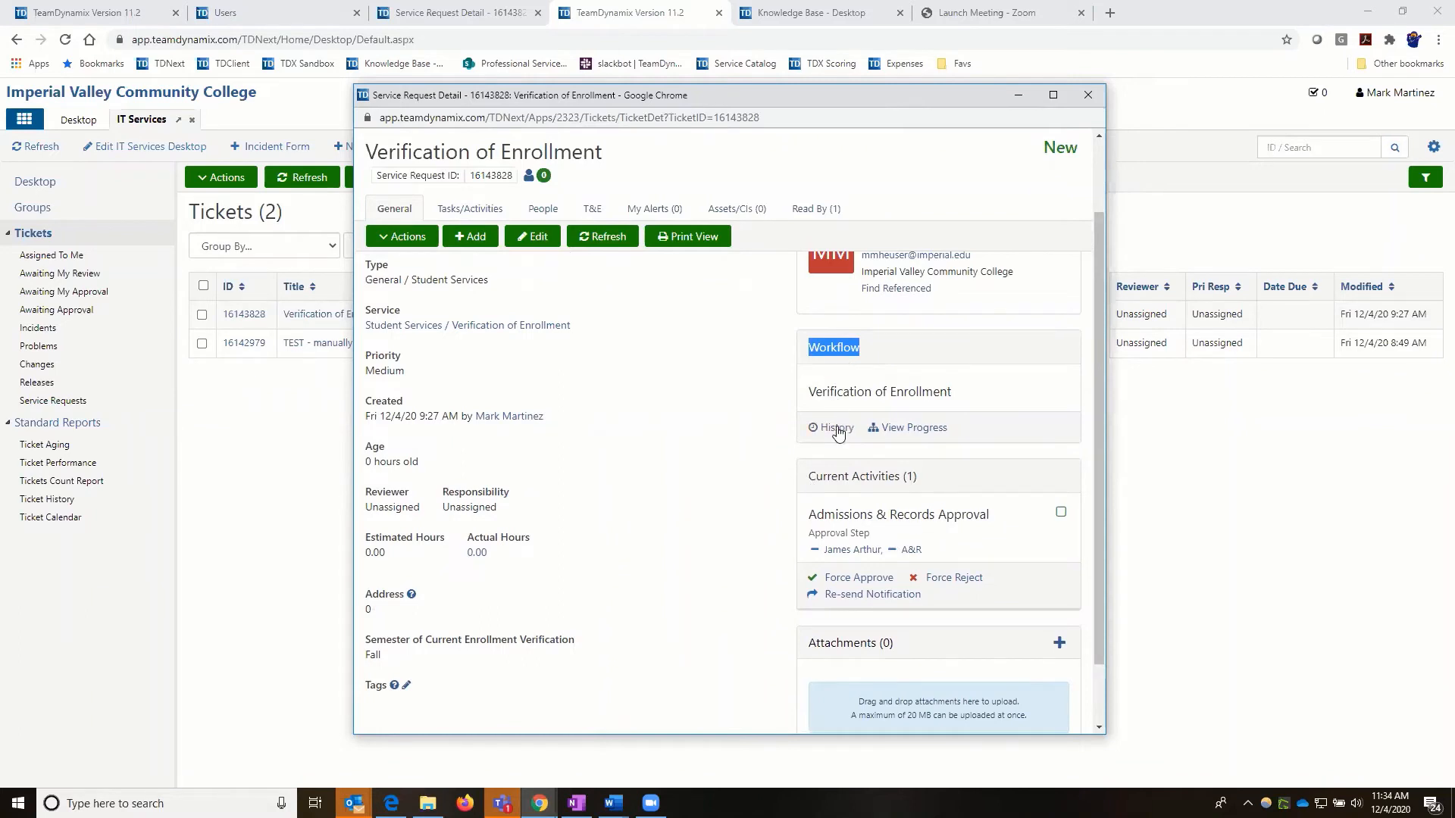
pyautogui.click(933, 430)
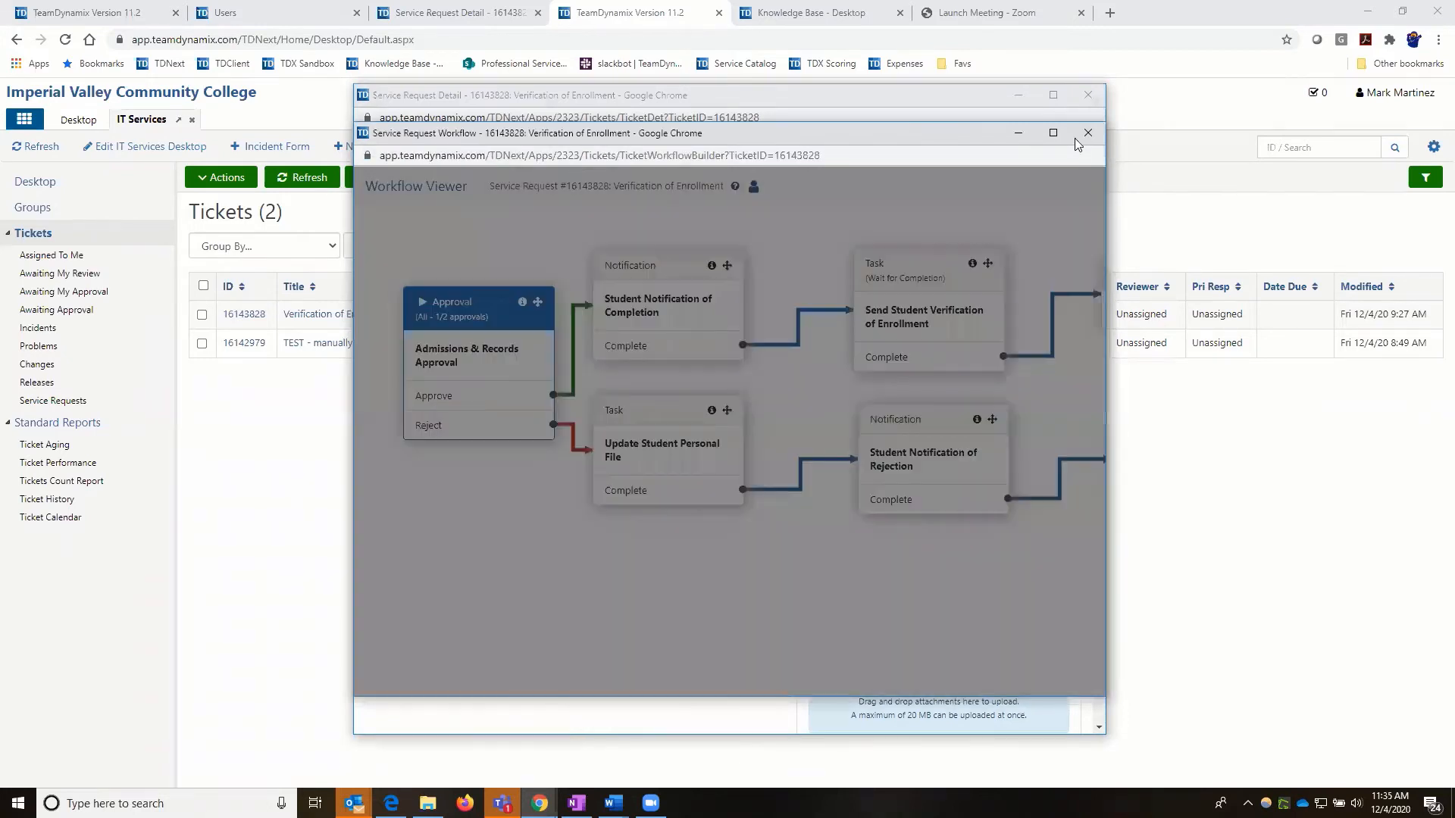
pyautogui.click(1053, 136)
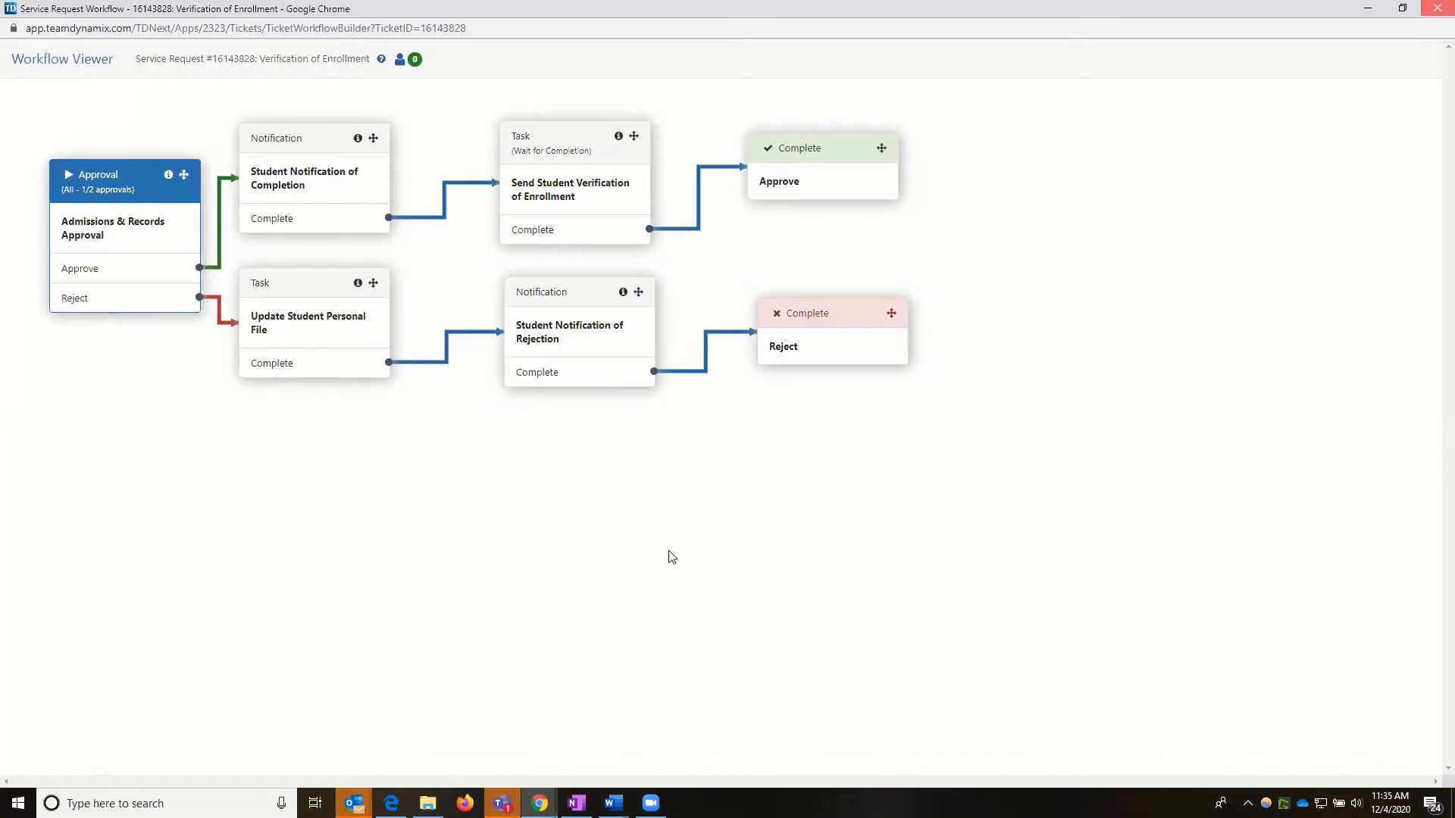
pyautogui.click(1438, 8)
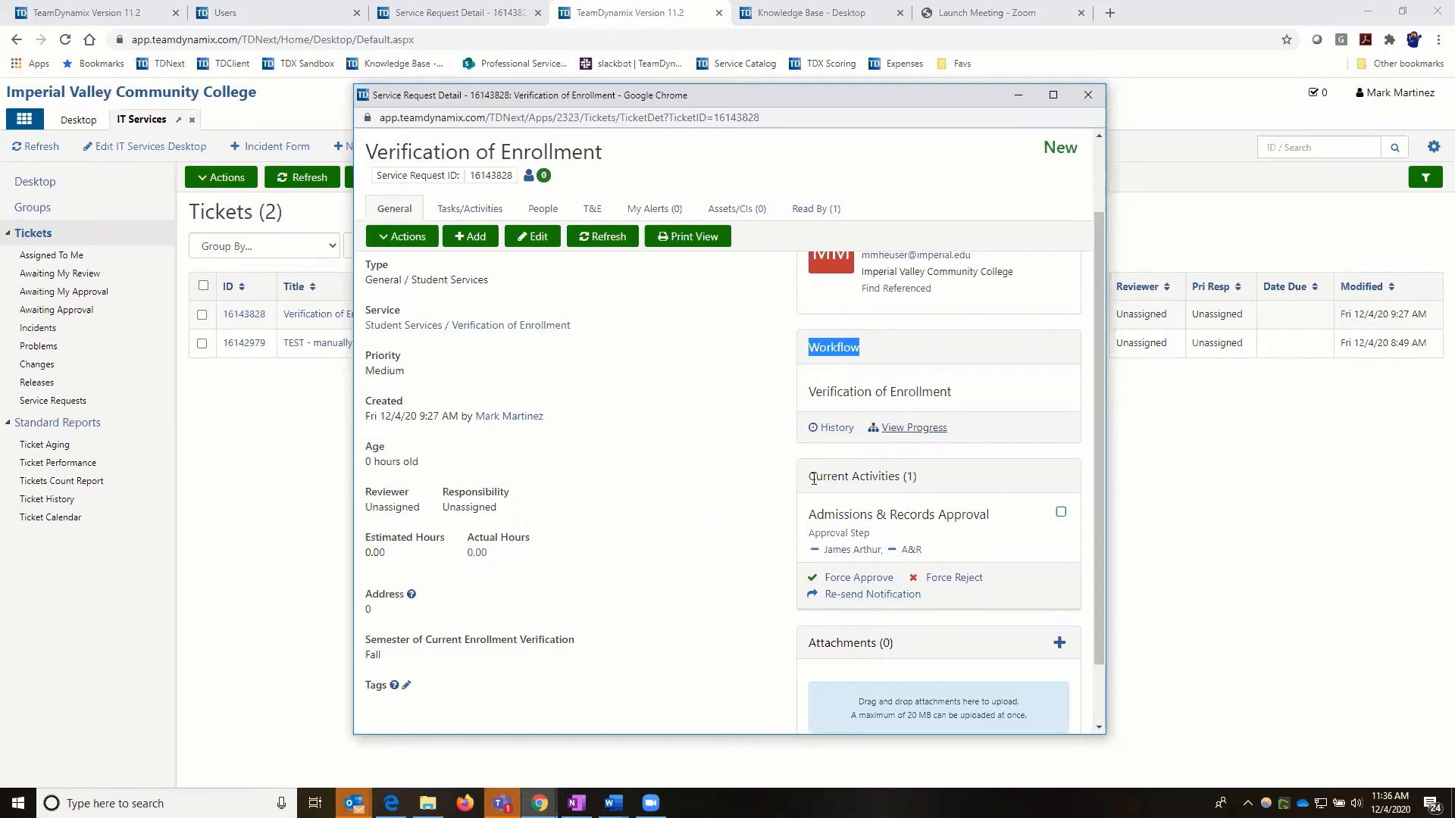
# Force approve the Admissions & Records Approval step with the comment "Approved by me because I can! :)"
pyautogui.scroll(-2, 757, 489)
pyautogui.scroll(2, 826, 539)
pyautogui.click(847, 581)
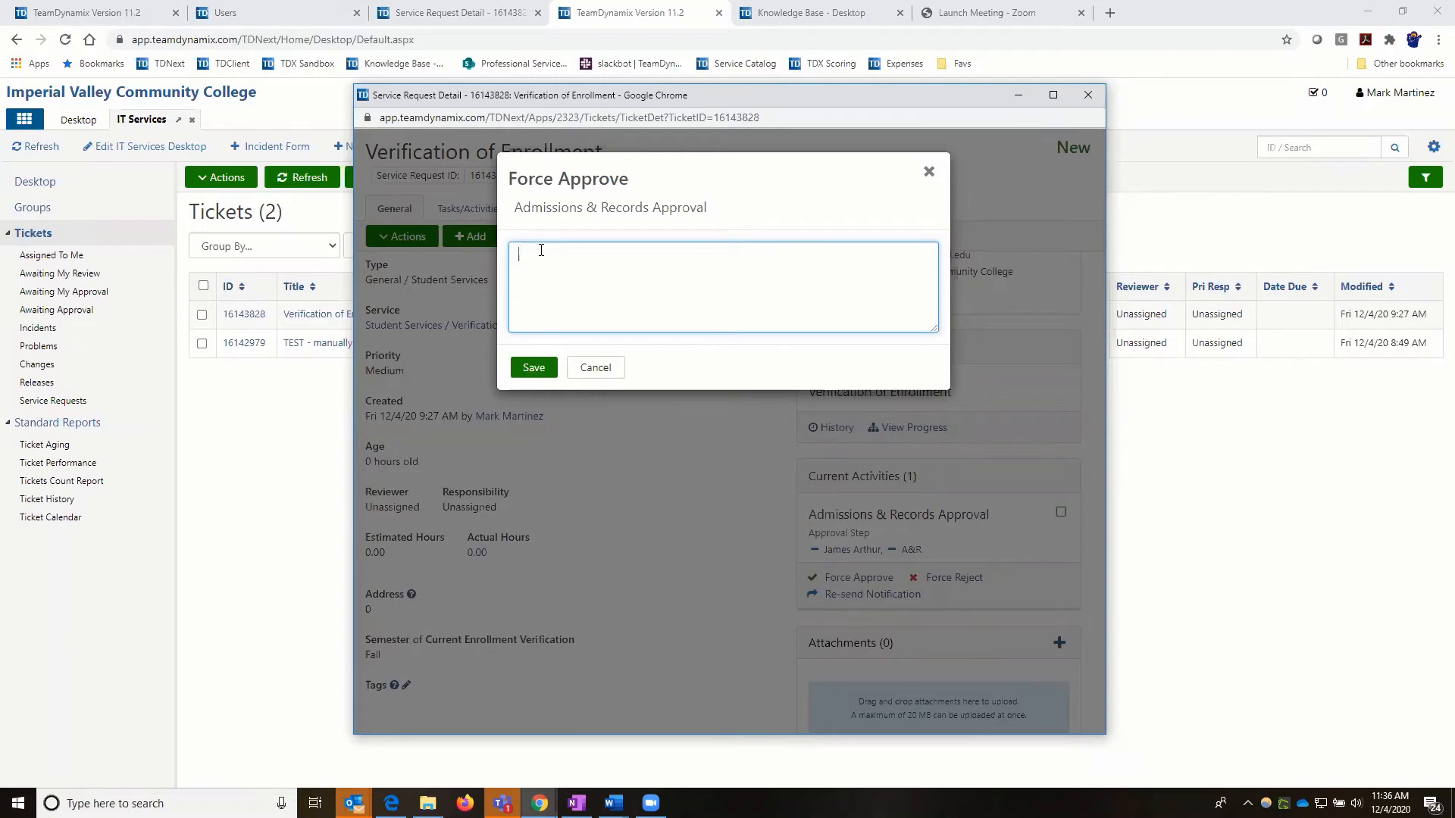
pyautogui.write('Approved by me because I can! :)')
pyautogui.click(533, 367)
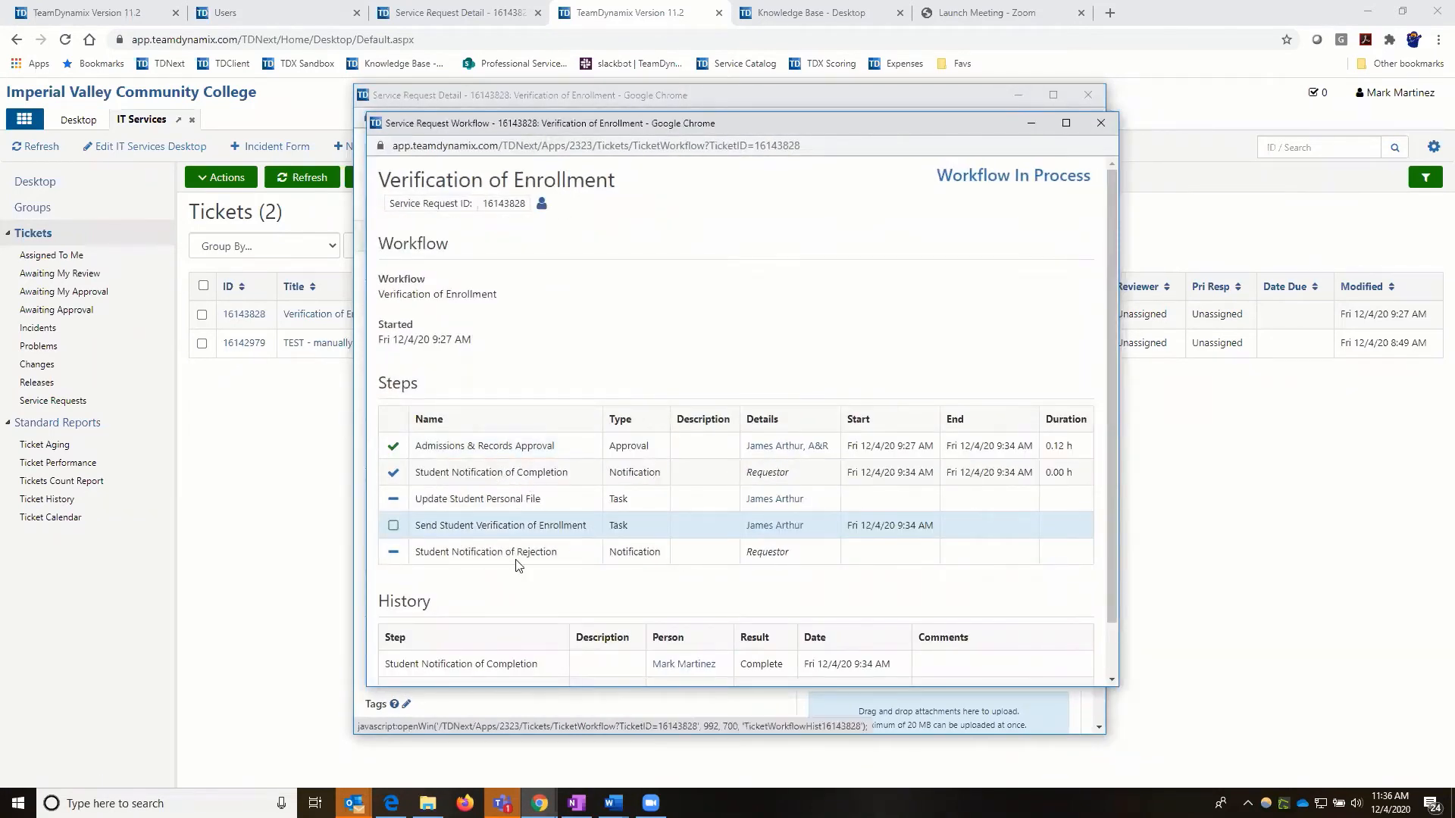
# Examine the workflow history's steps and approval comments, along with the ticket's current activity and feed
pyautogui.scroll(-1, 550, 590)
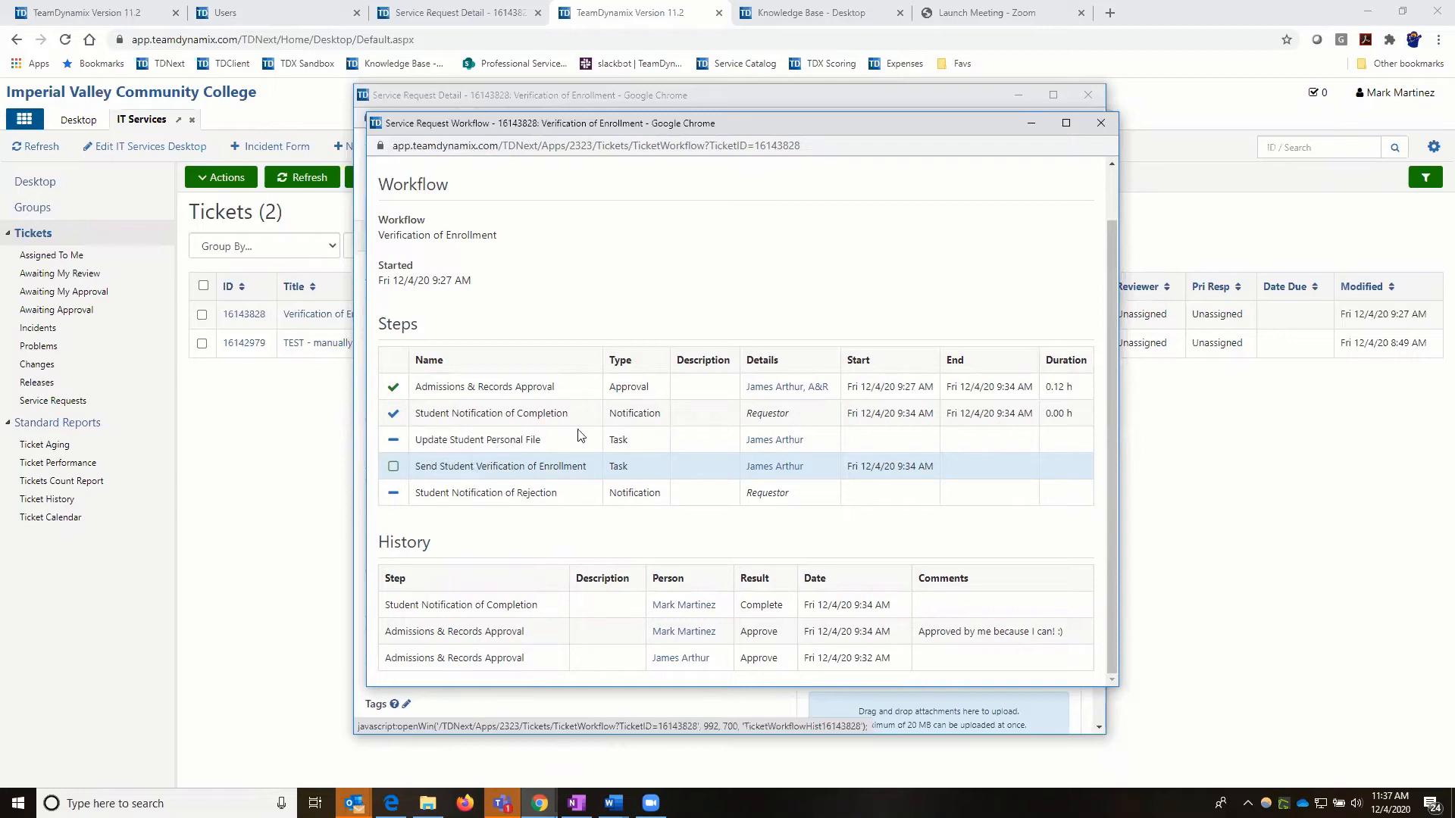
pyautogui.click(1101, 122)
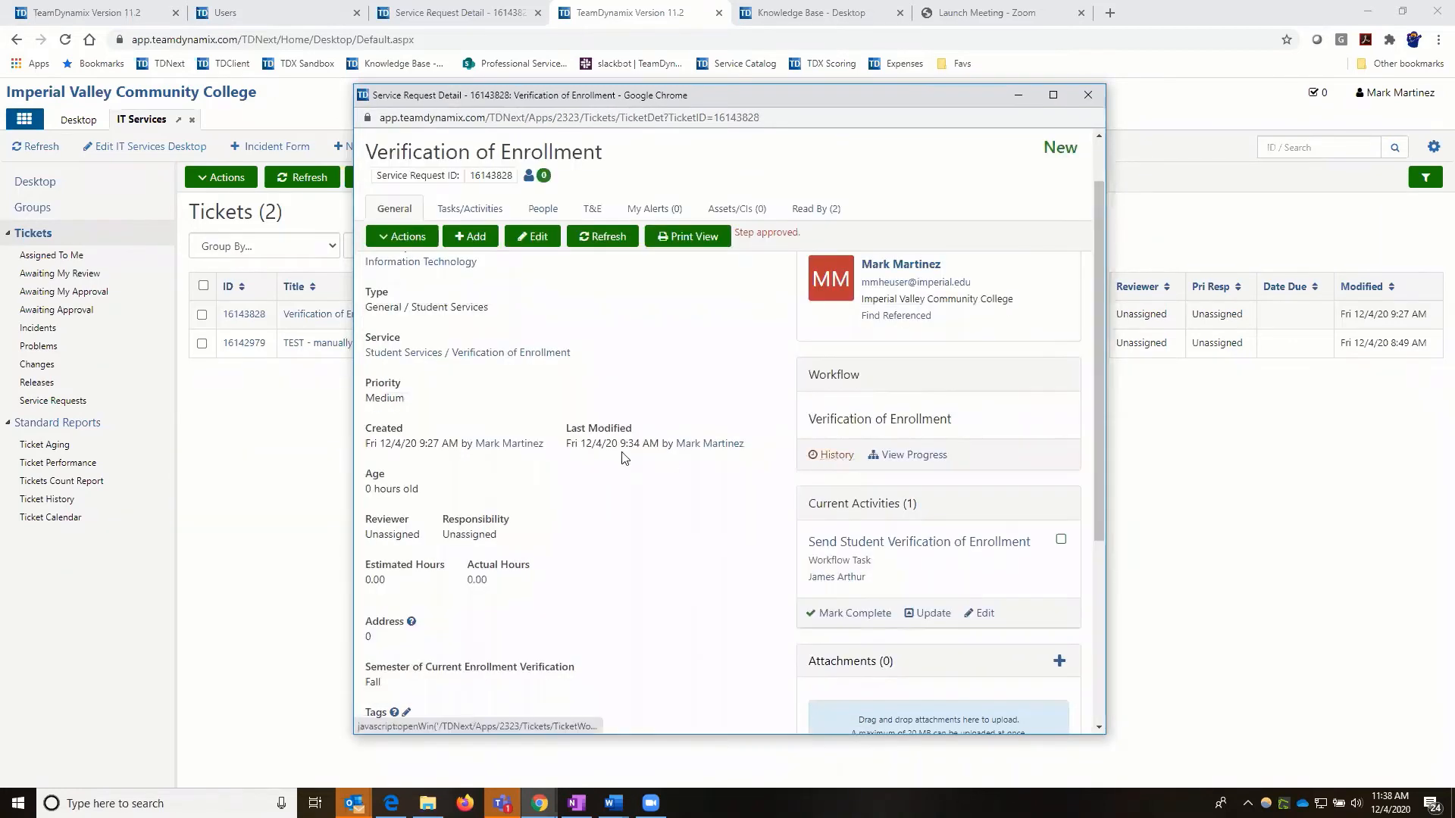
pyautogui.click(837, 456)
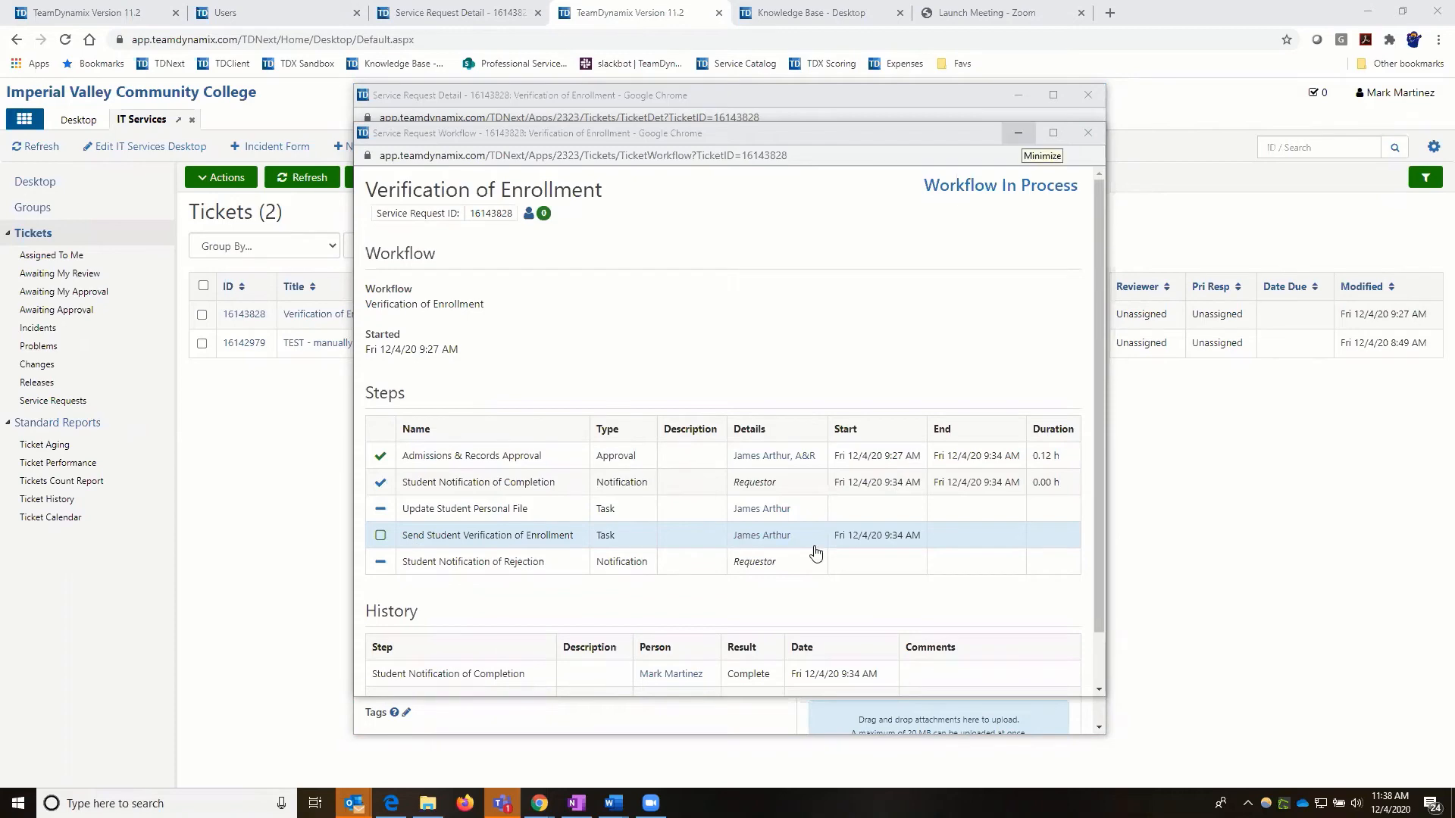
pyautogui.click(987, 544)
pyautogui.hotkey('ctrl', 'w')
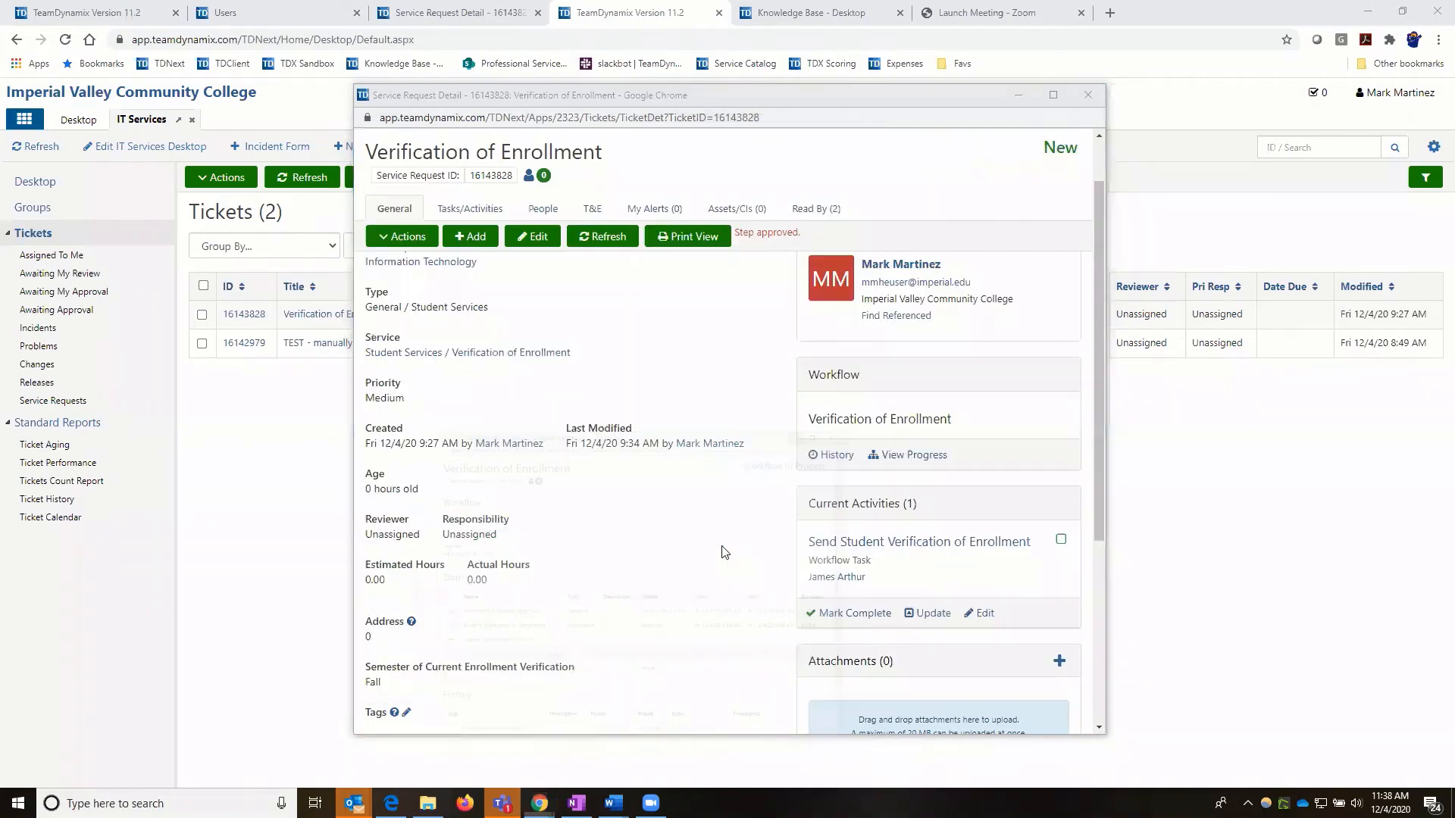
pyautogui.scroll(-2, 857, 402)
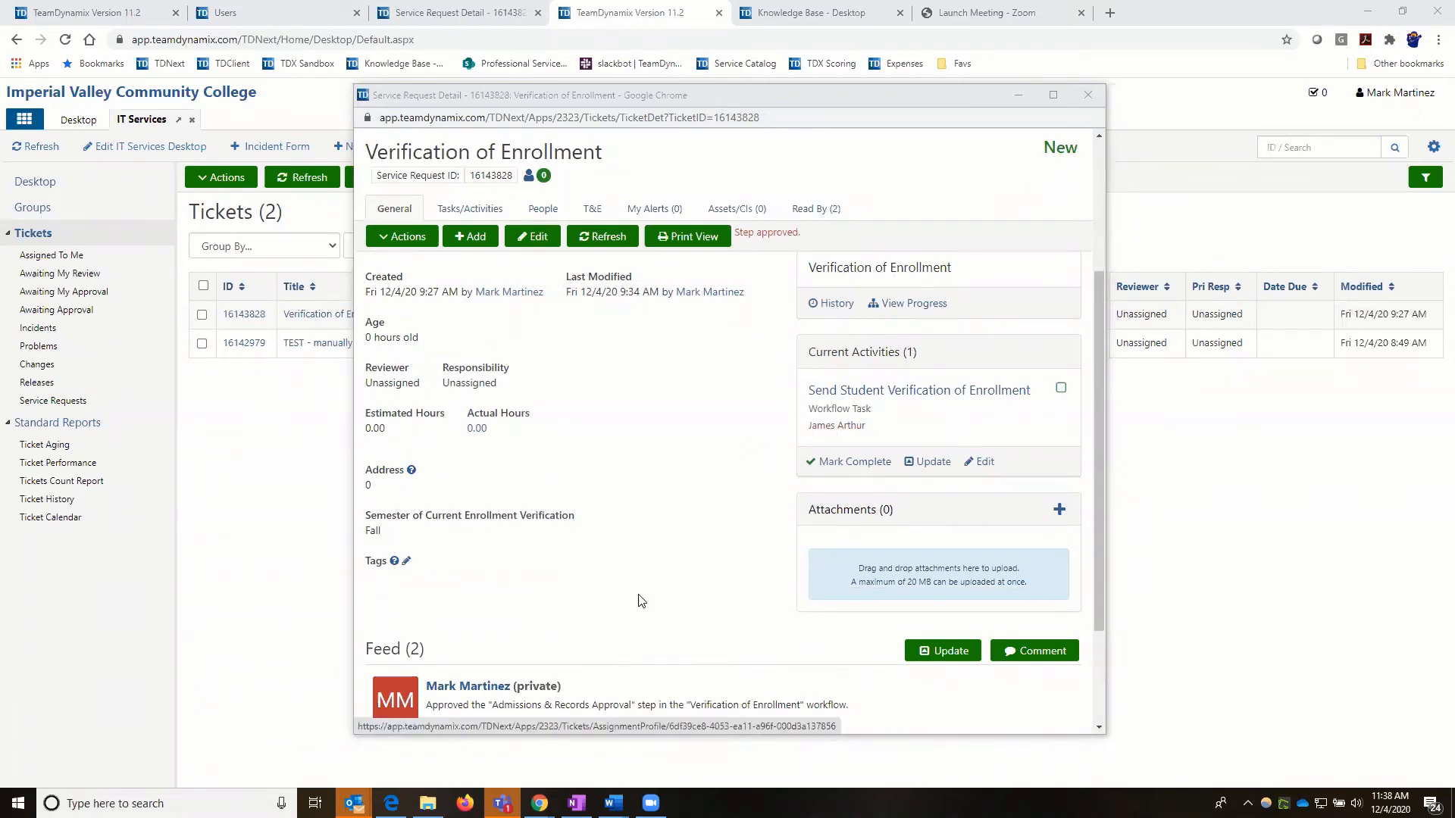
pyautogui.scroll(-2, 644, 595)
pyautogui.scroll(4, 872, 540)
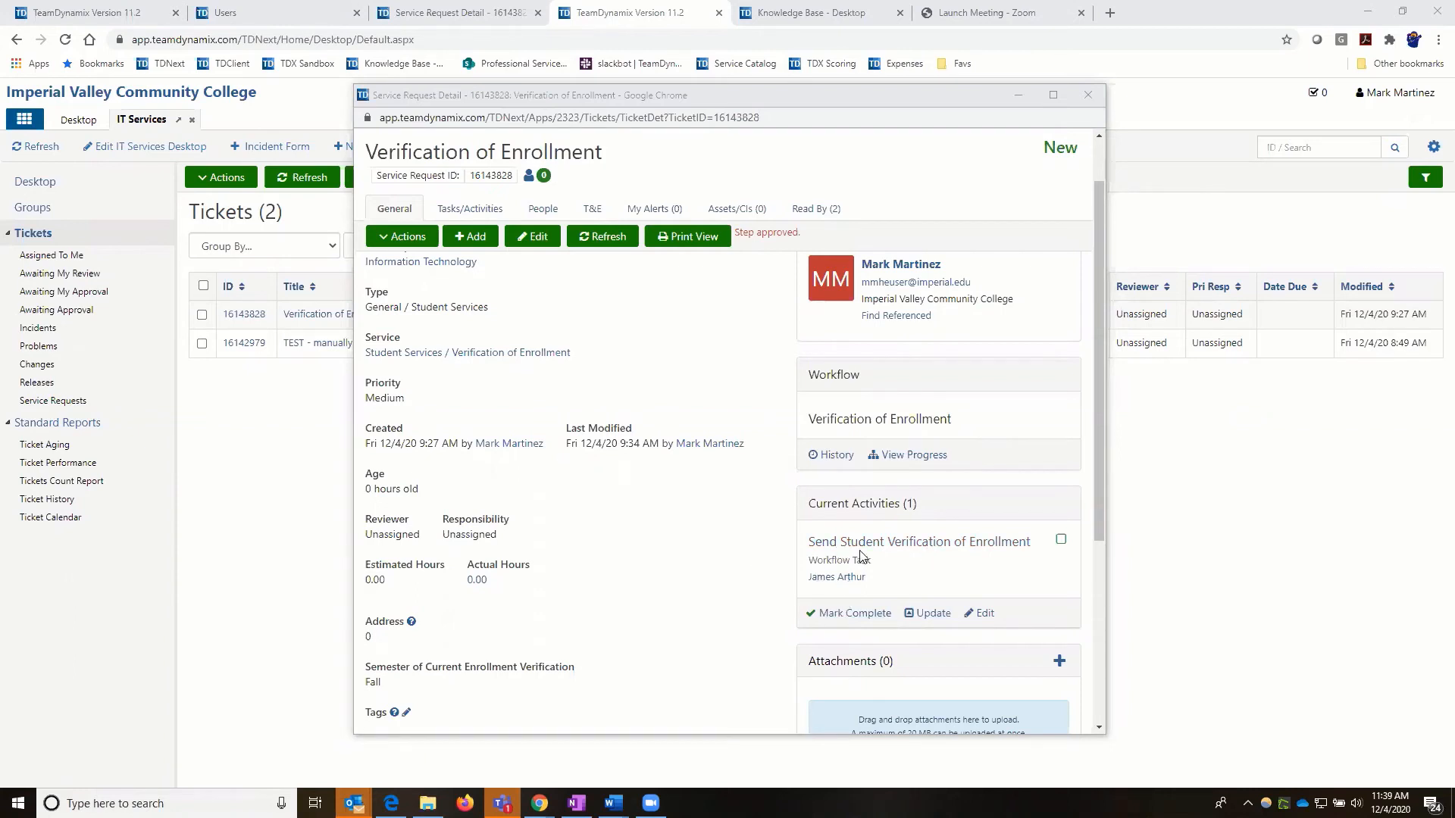
# Update the Send Student Verification of Enrollment task with the private comment "Student will pickup form here on 12/4/20"
pyautogui.click(931, 618)
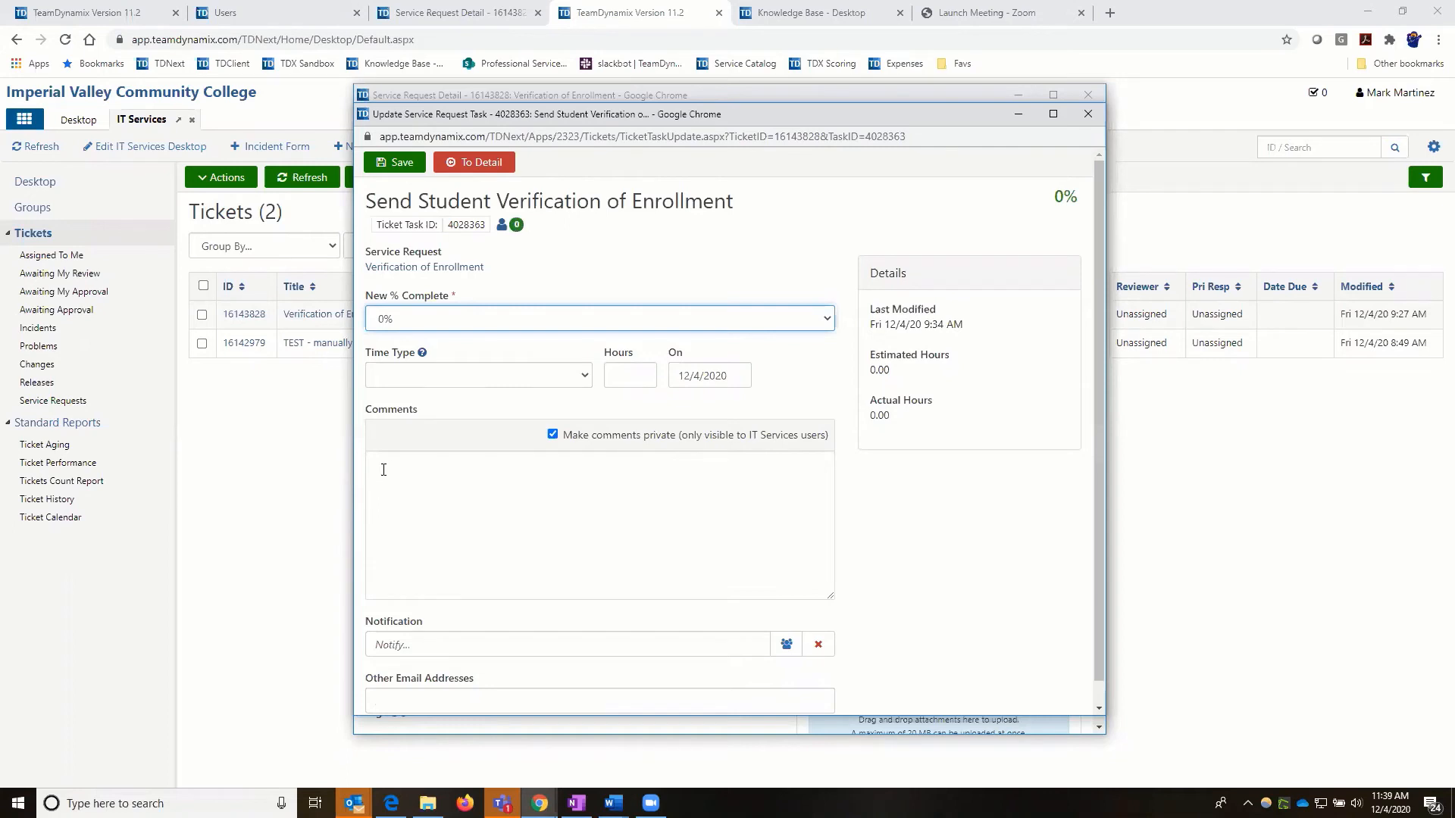
pyautogui.click(391, 463)
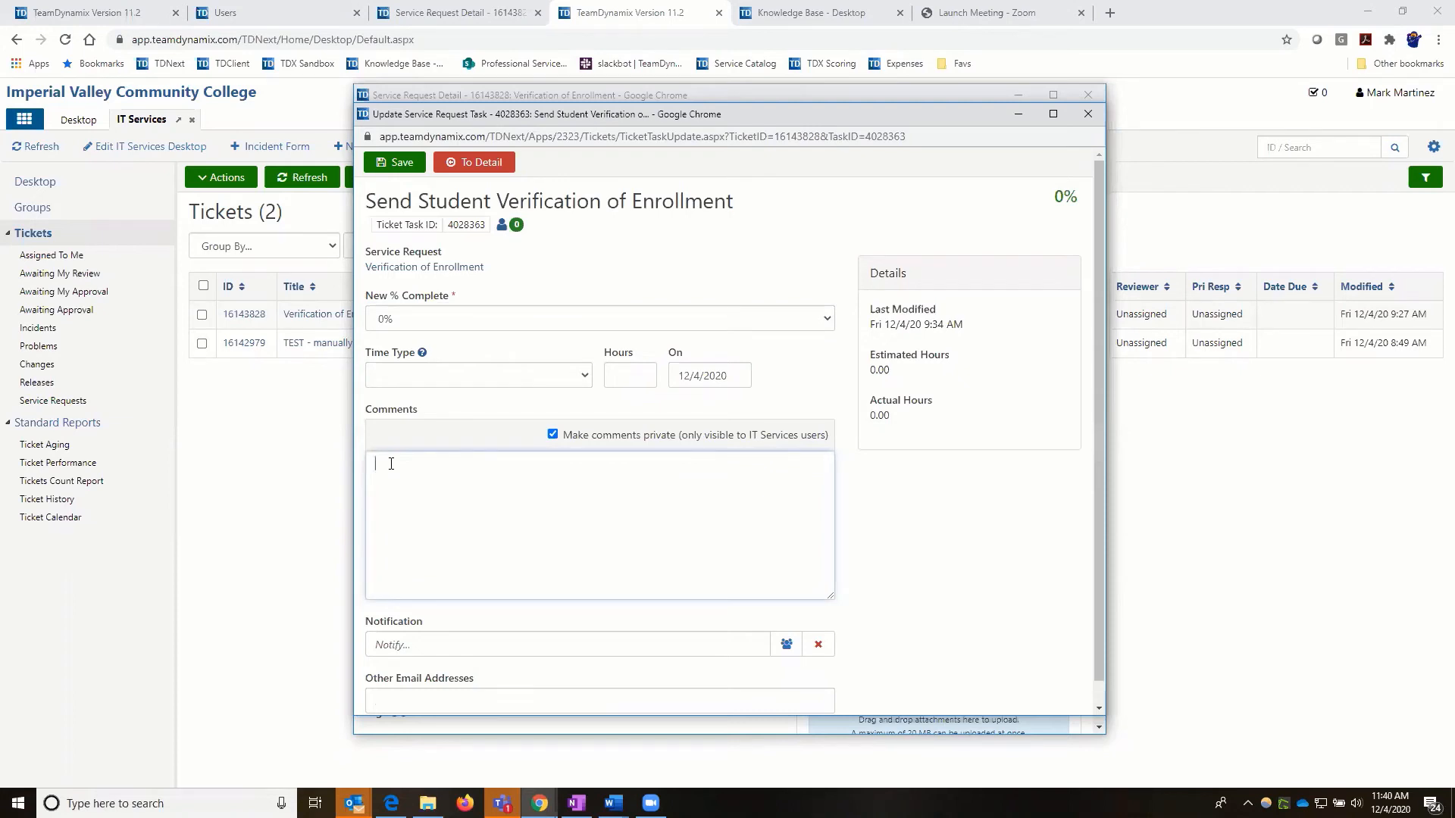
pyautogui.write('Student will pickup form here on 12/4/20')
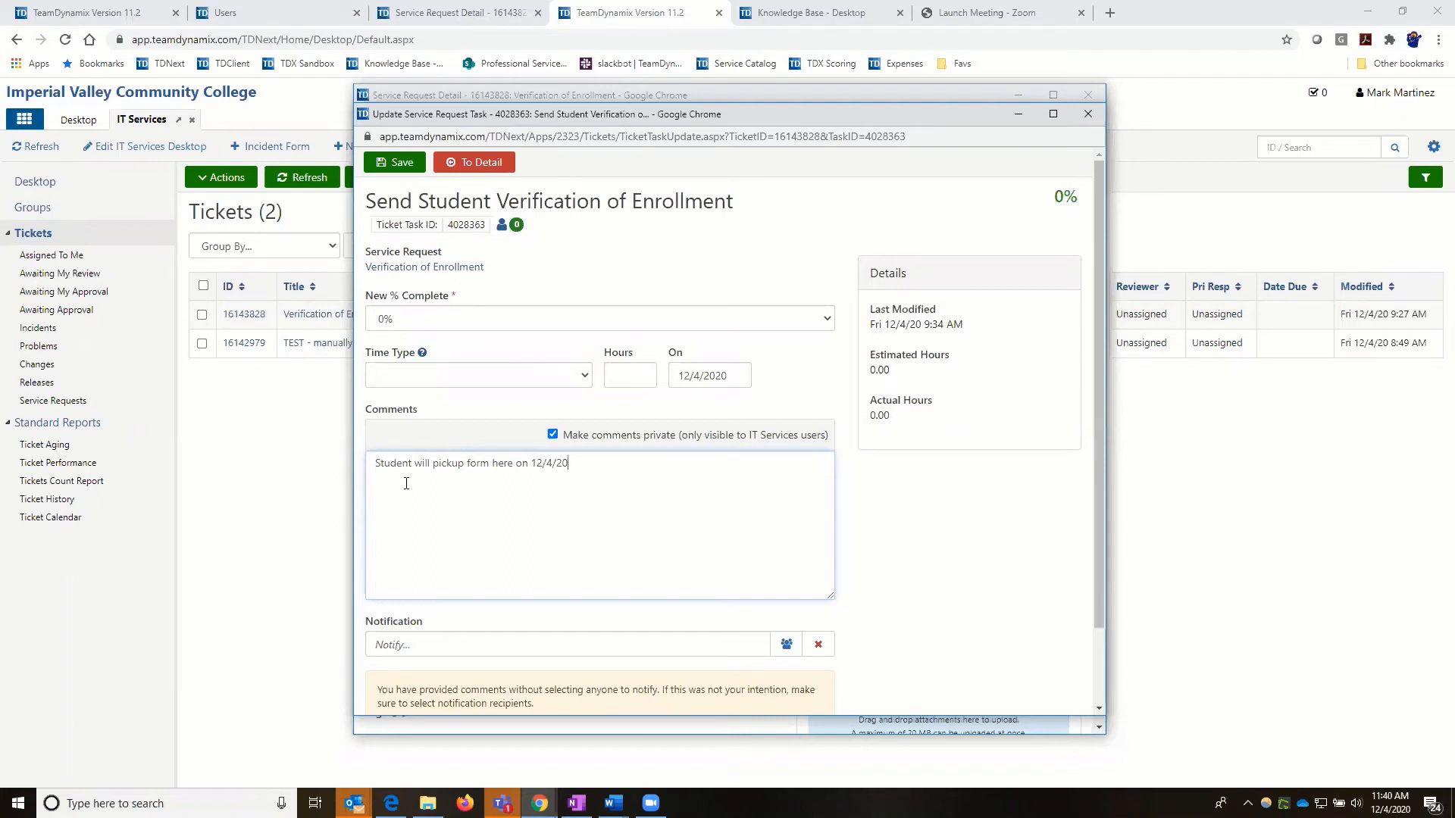
pyautogui.click(394, 162)
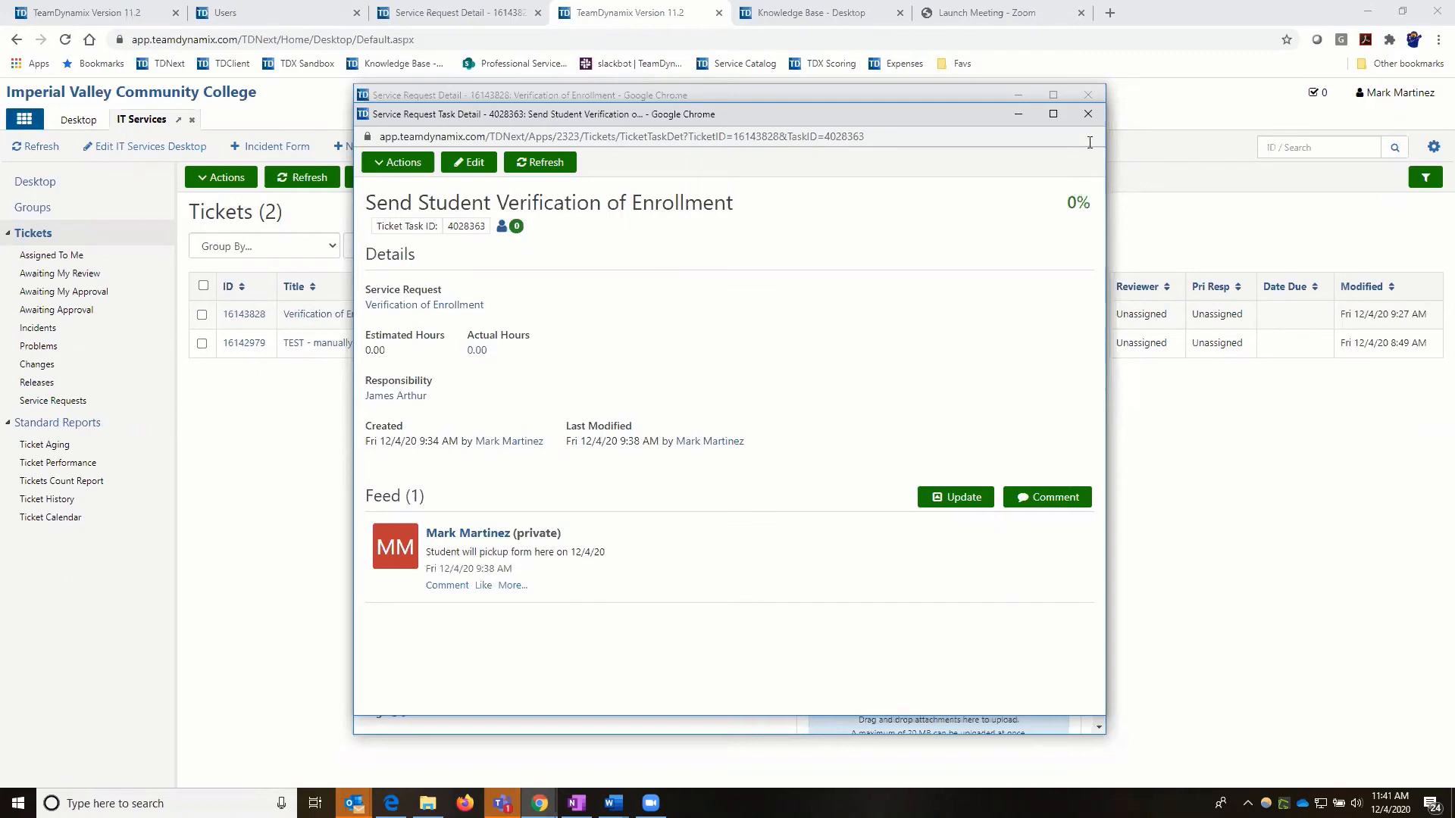
pyautogui.click(1088, 115)
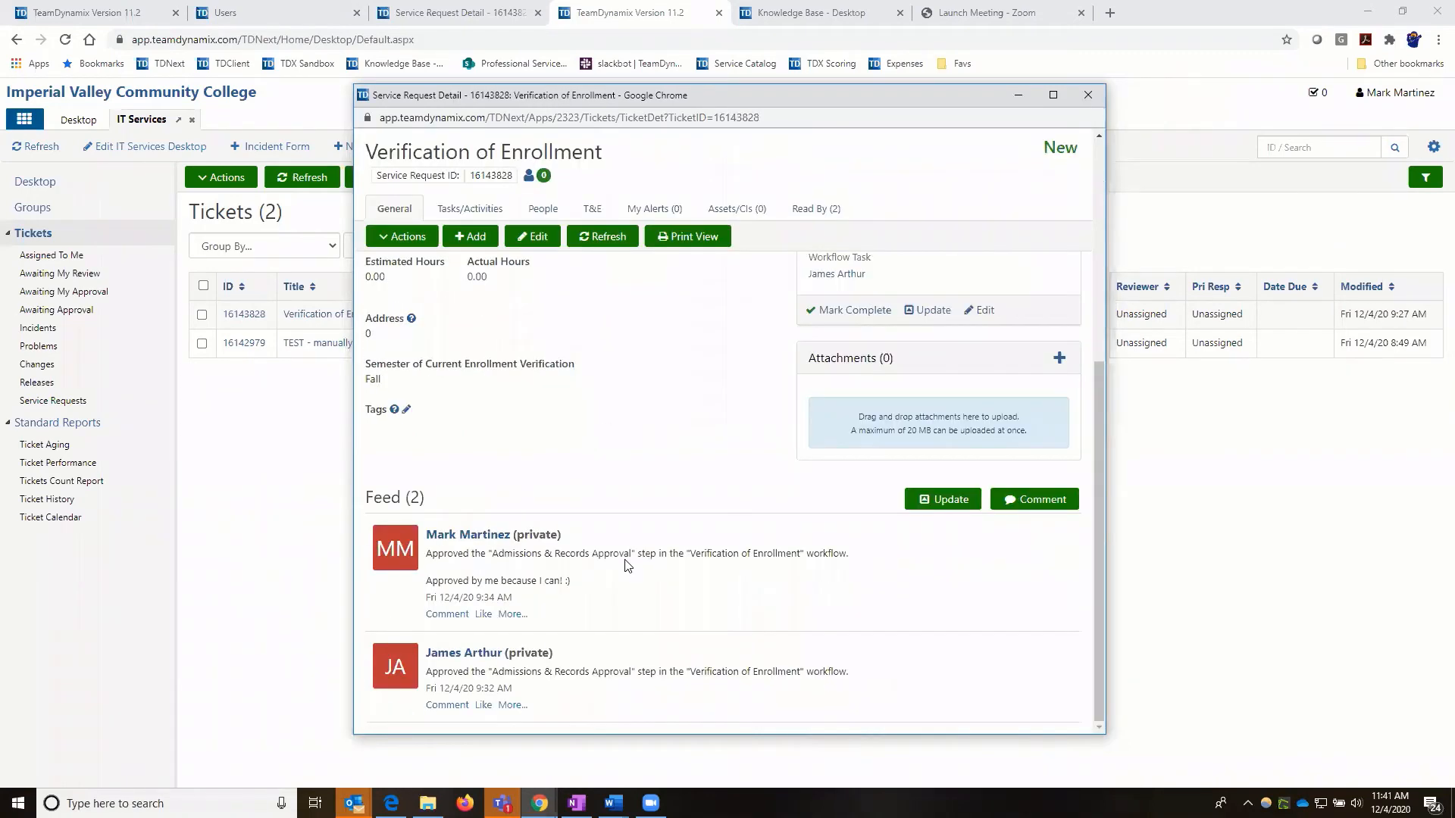
# Enlarge the ticket, try the 1st Copy options I Will Pick Up and Please Mail To in its update form, and discard the update
pyautogui.scroll(5, 628, 566)
pyautogui.click(1053, 94)
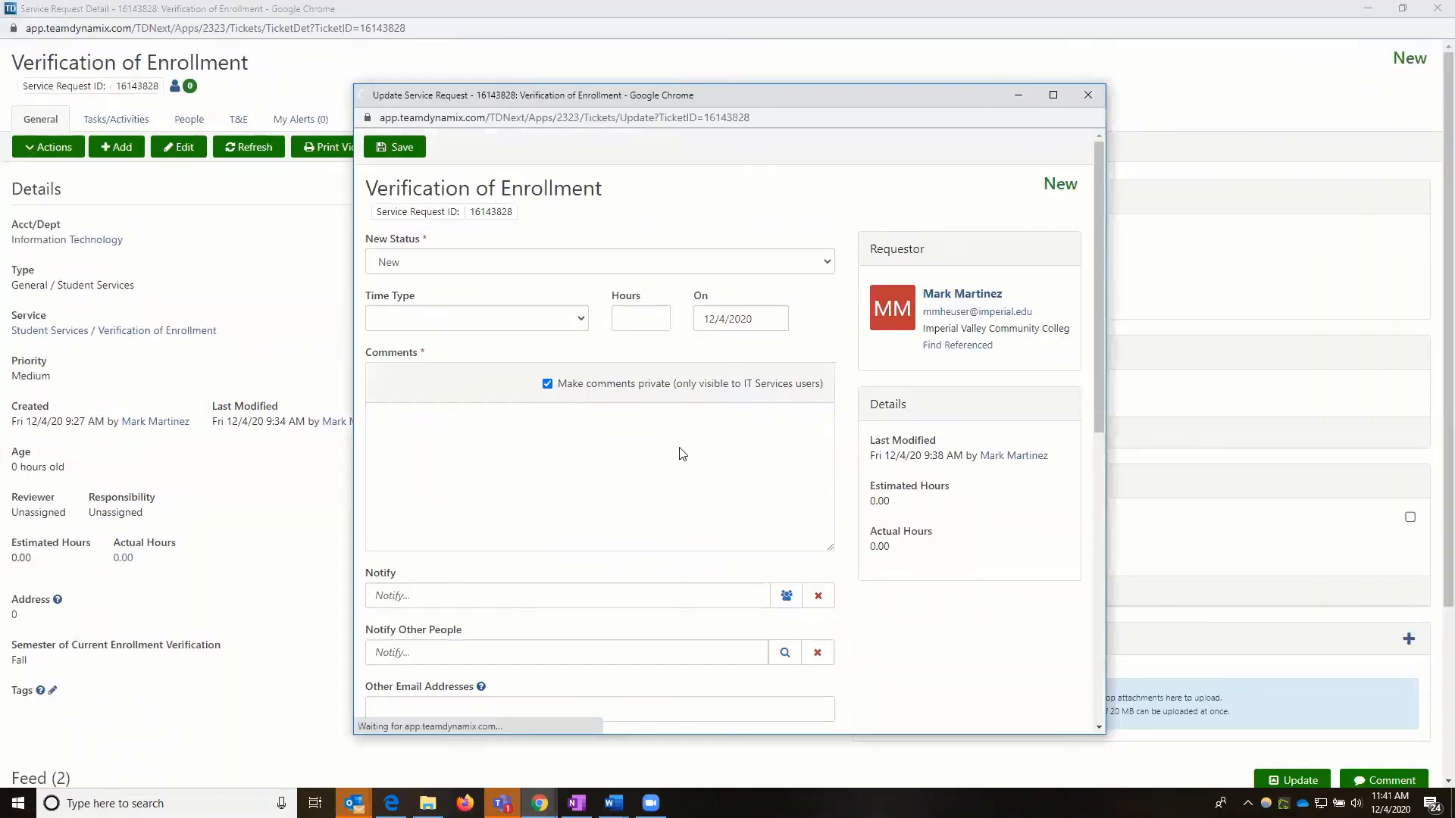
pyautogui.scroll(-10, 644, 515)
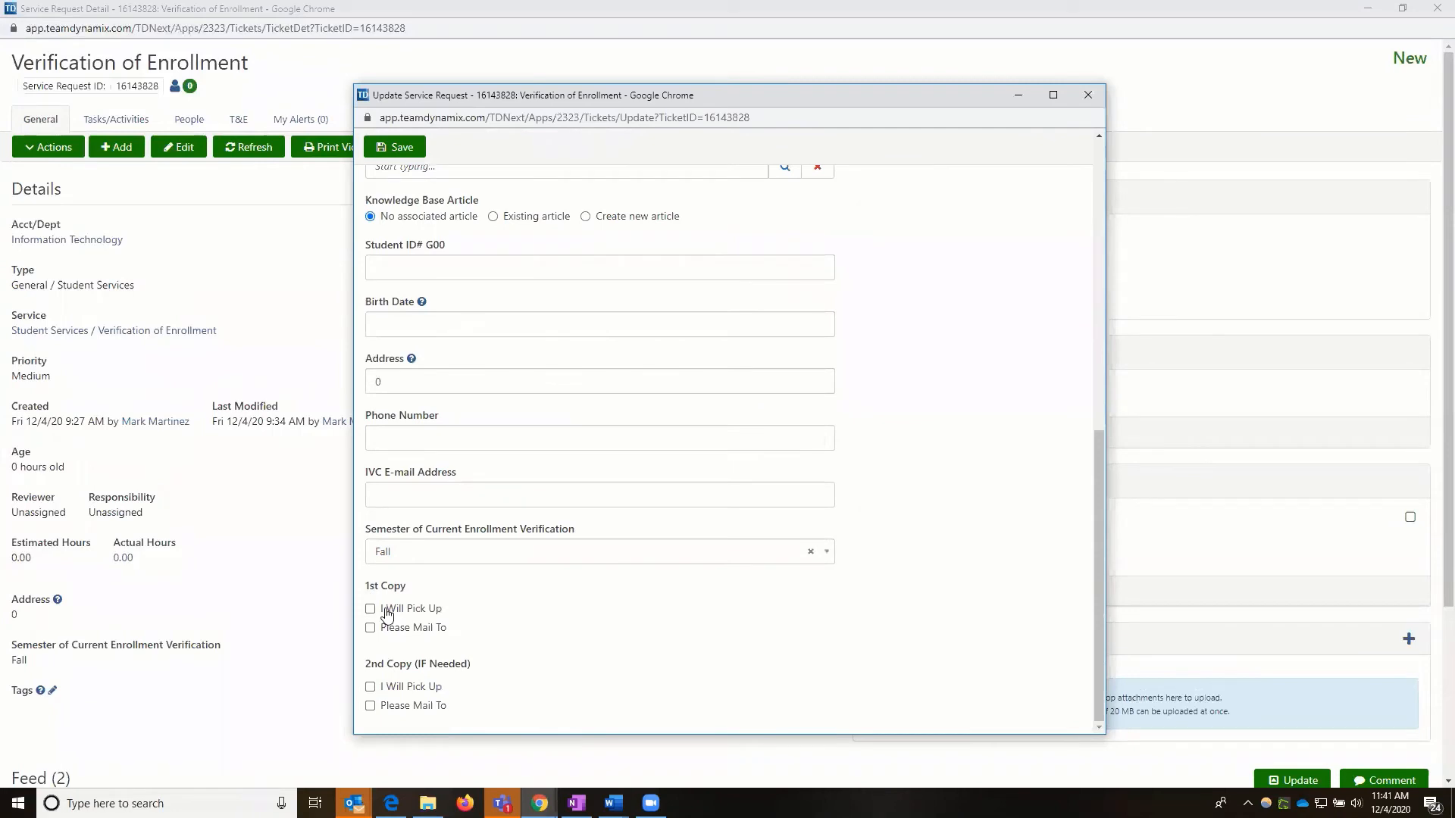
pyautogui.click(387, 612)
pyautogui.click(370, 628)
pyautogui.click(371, 609)
pyautogui.click(1089, 92)
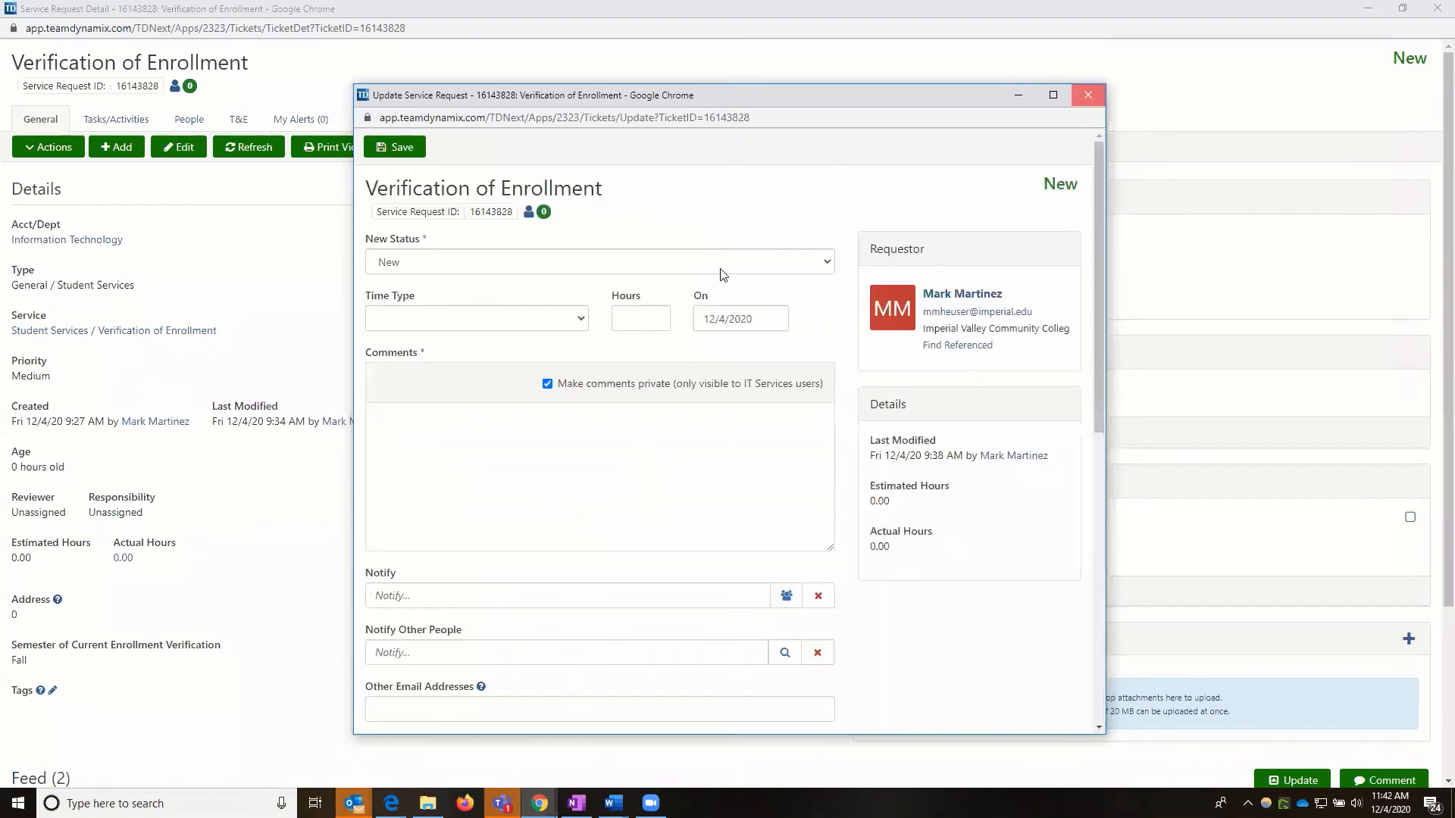
# Start an update of the Send Student Verification of Enrollment task with the private comment "Emailed to Student their verification"
pyautogui.scroll(-1, 833, 515)
pyautogui.scroll(-2, 981, 447)
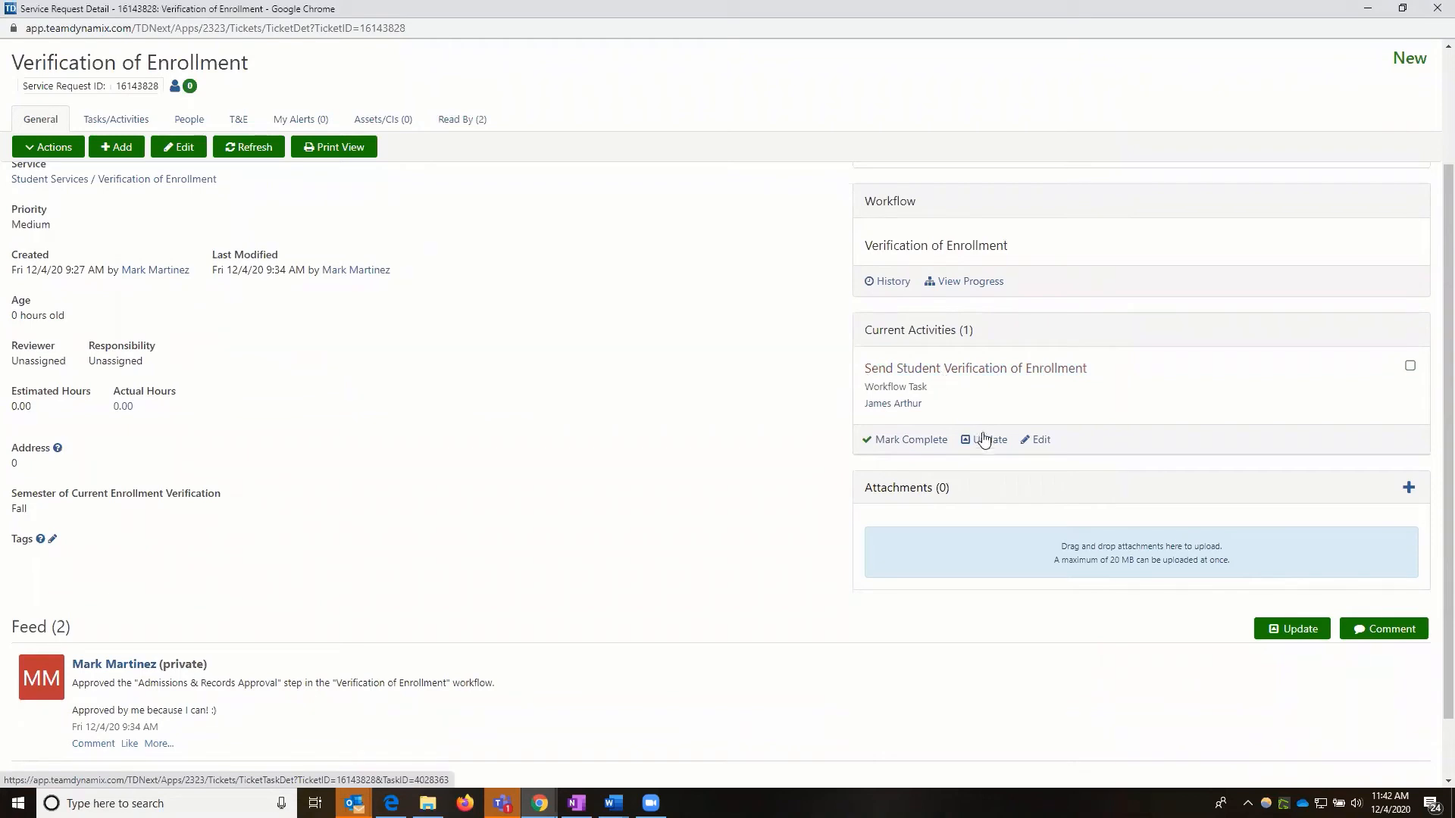
pyautogui.click(984, 444)
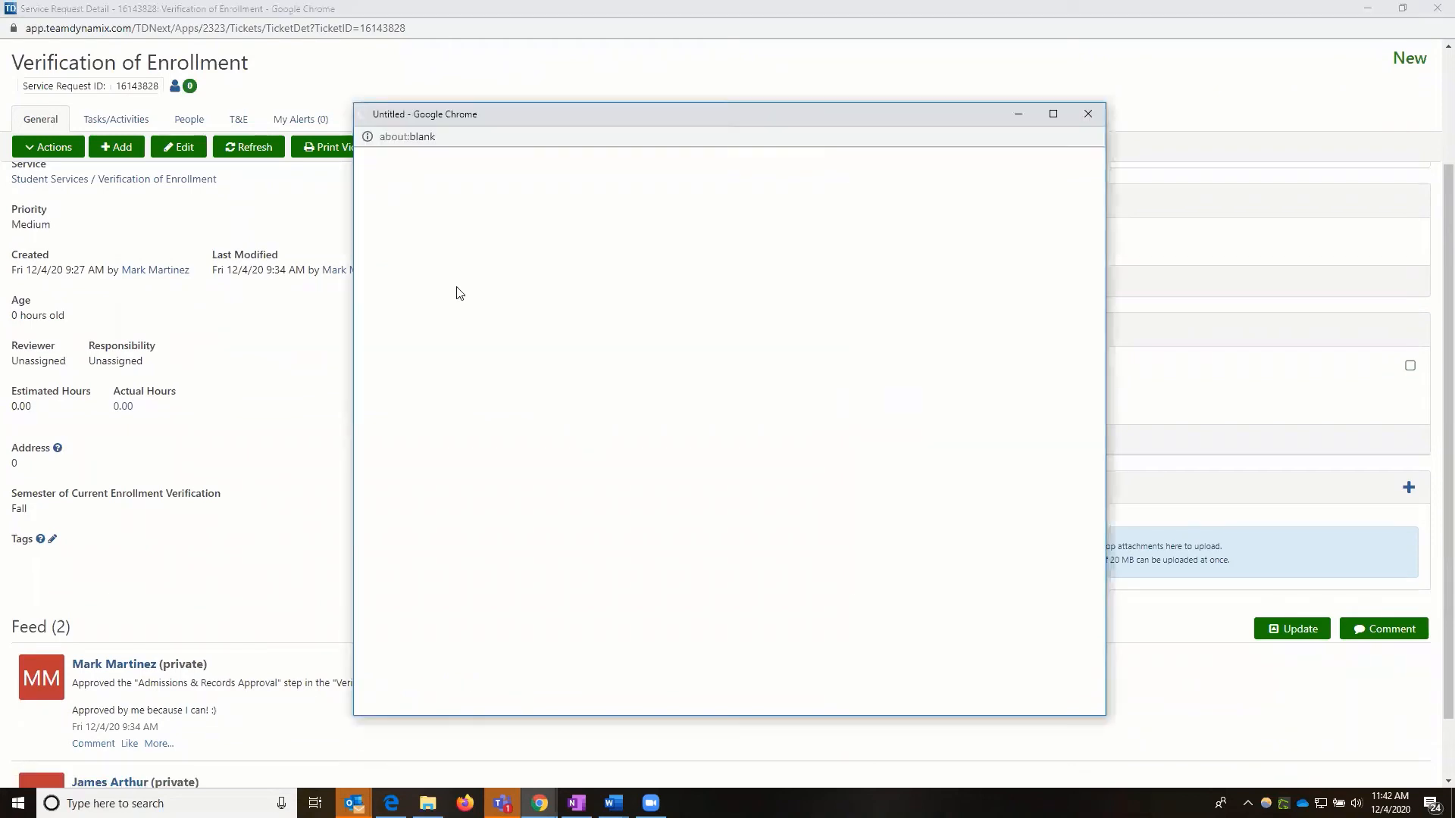
pyautogui.click(424, 459)
pyautogui.write('Emailed')
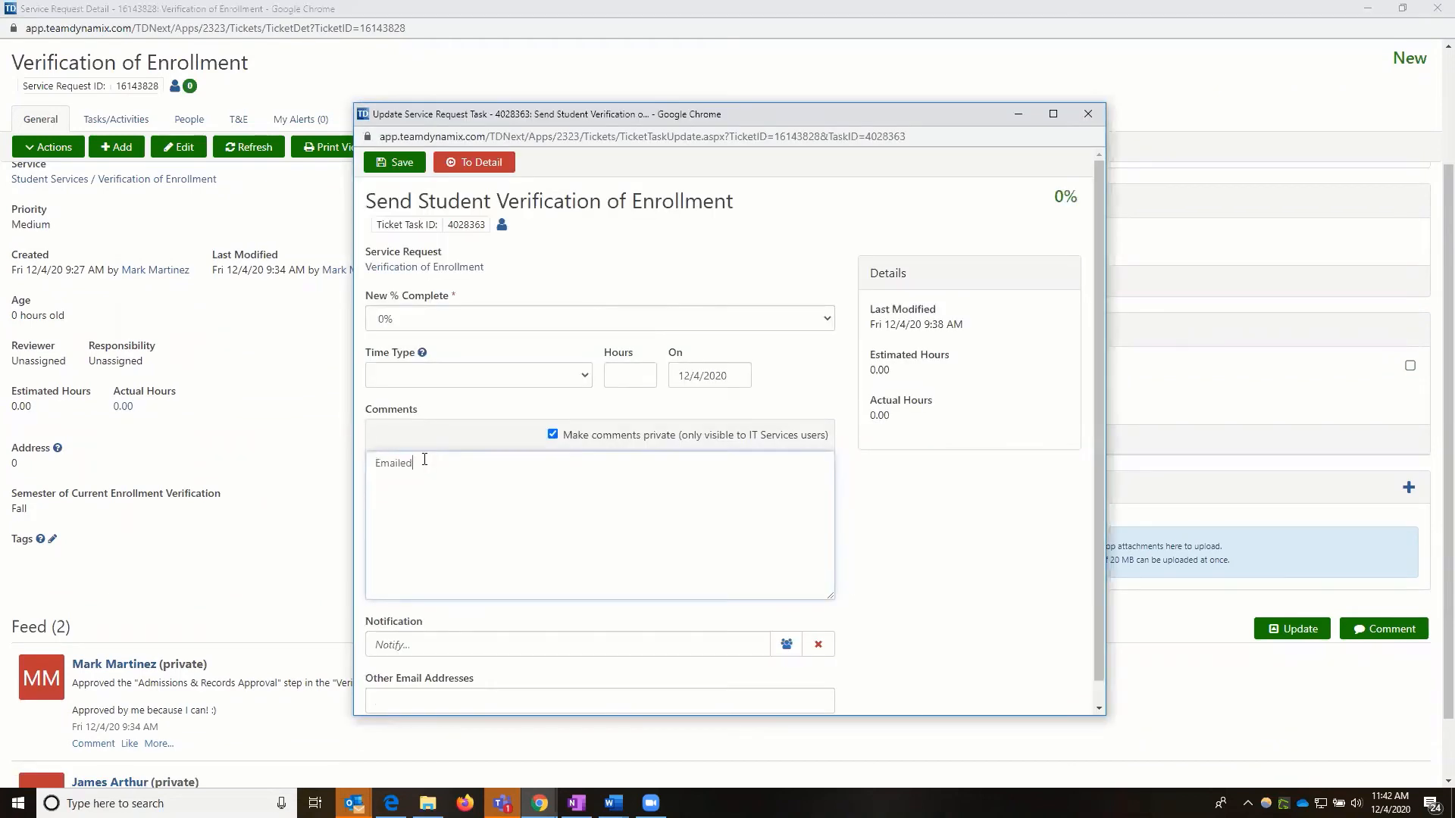
pyautogui.write(' to Studnetnt ther')
pyautogui.press('BackSpace')
pyautogui.press('BackSpace')
pyautogui.write('ir verification')
# Set the task update to 100% complete and log .5 hours of Ticket Time
pyautogui.click(490, 321)
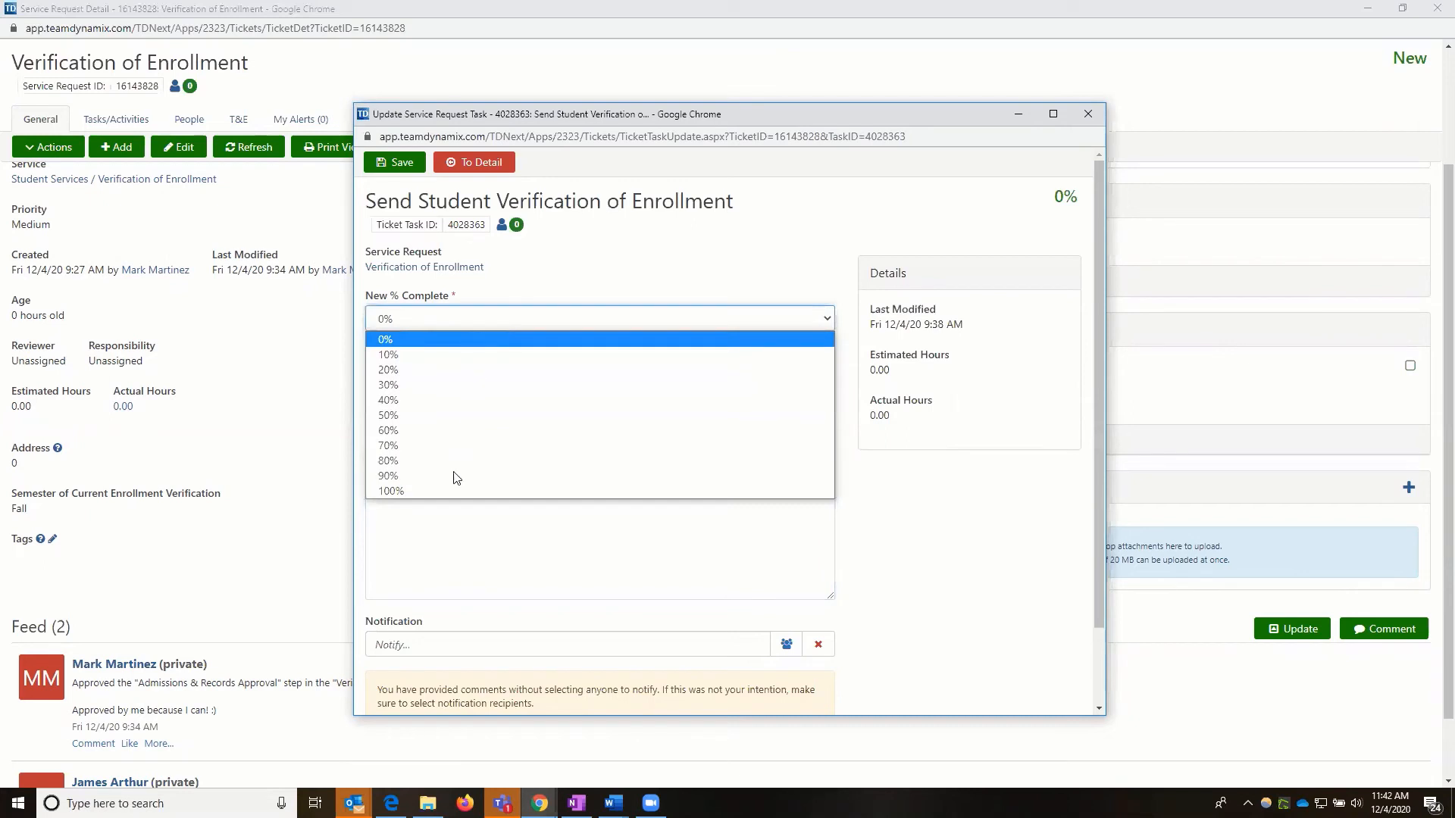
pyautogui.click(489, 491)
pyautogui.click(583, 378)
pyautogui.click(457, 411)
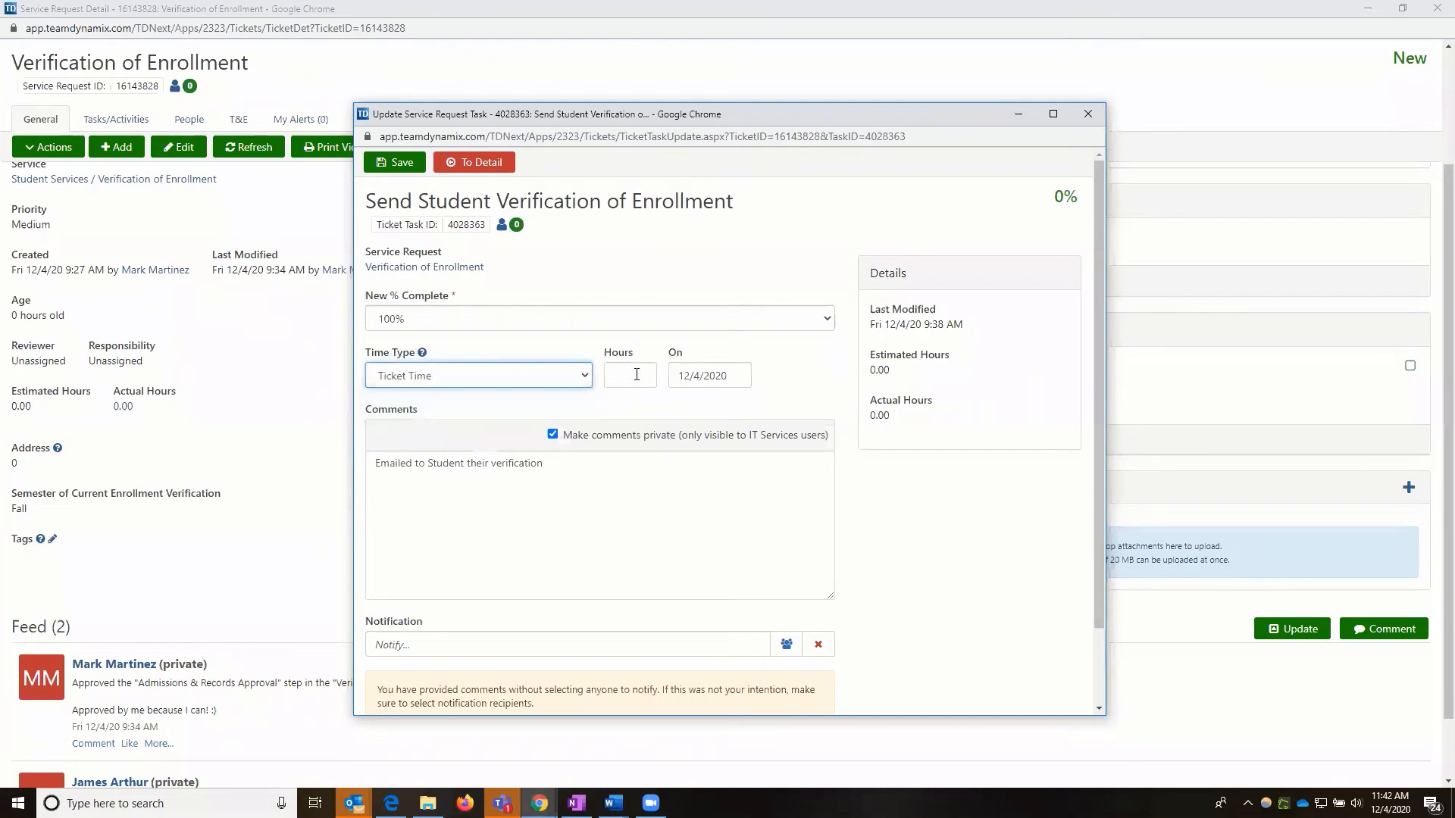
pyautogui.click(636, 374)
pyautogui.write('.5')
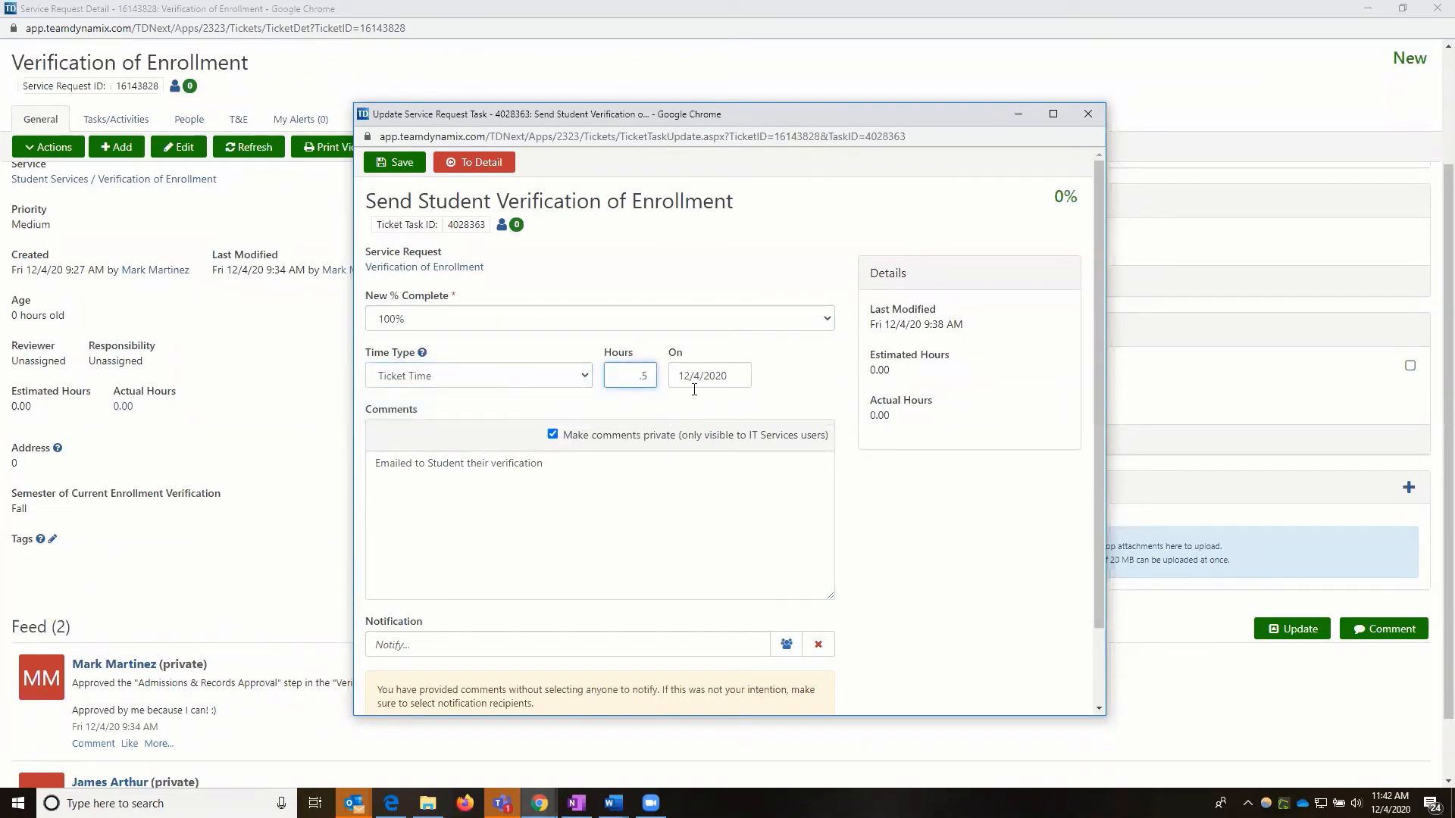
# Add all the suggested people to the task update's notification, save it and refresh the ticket
pyautogui.scroll(-2, 454, 547)
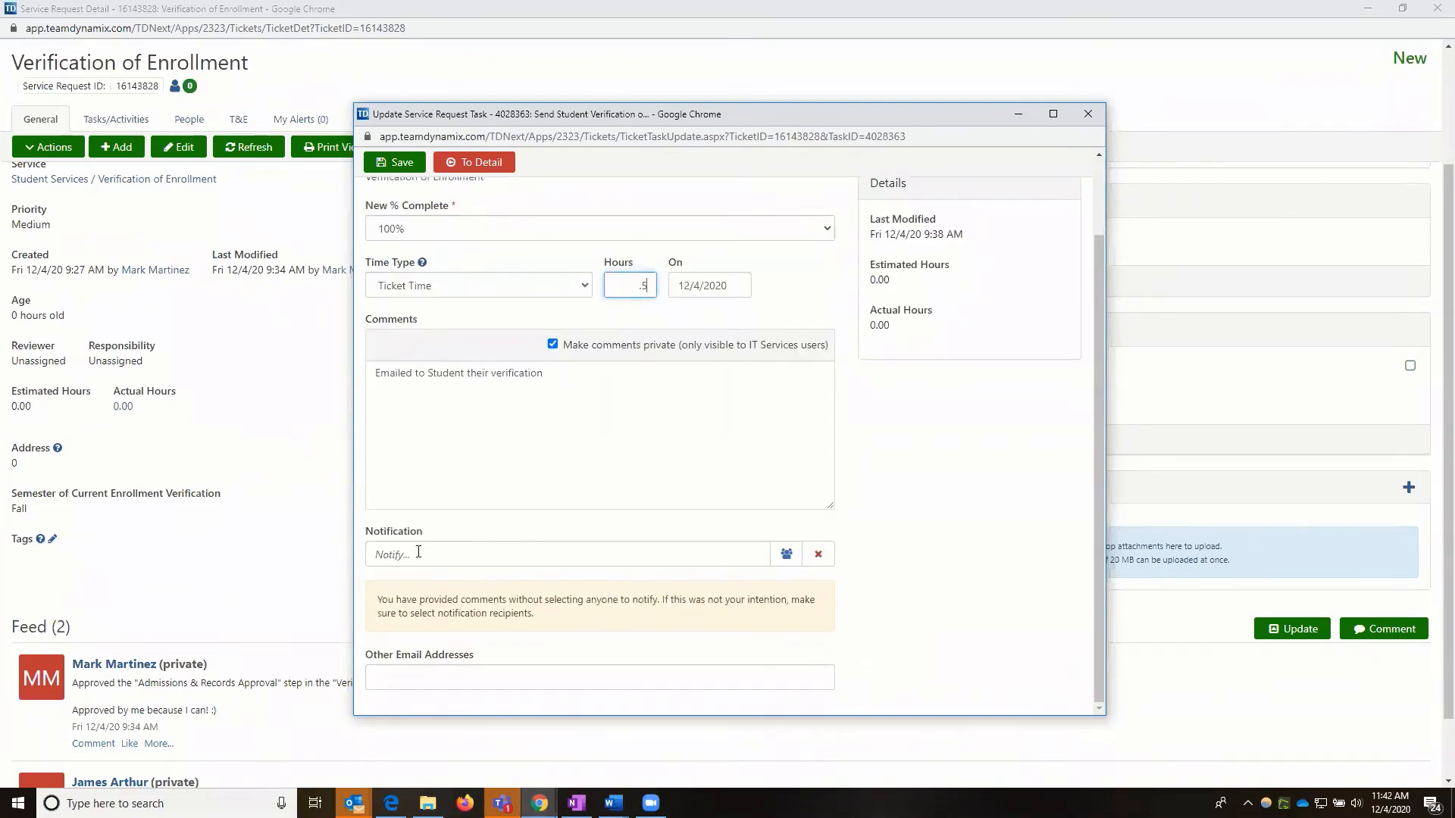
pyautogui.click(787, 554)
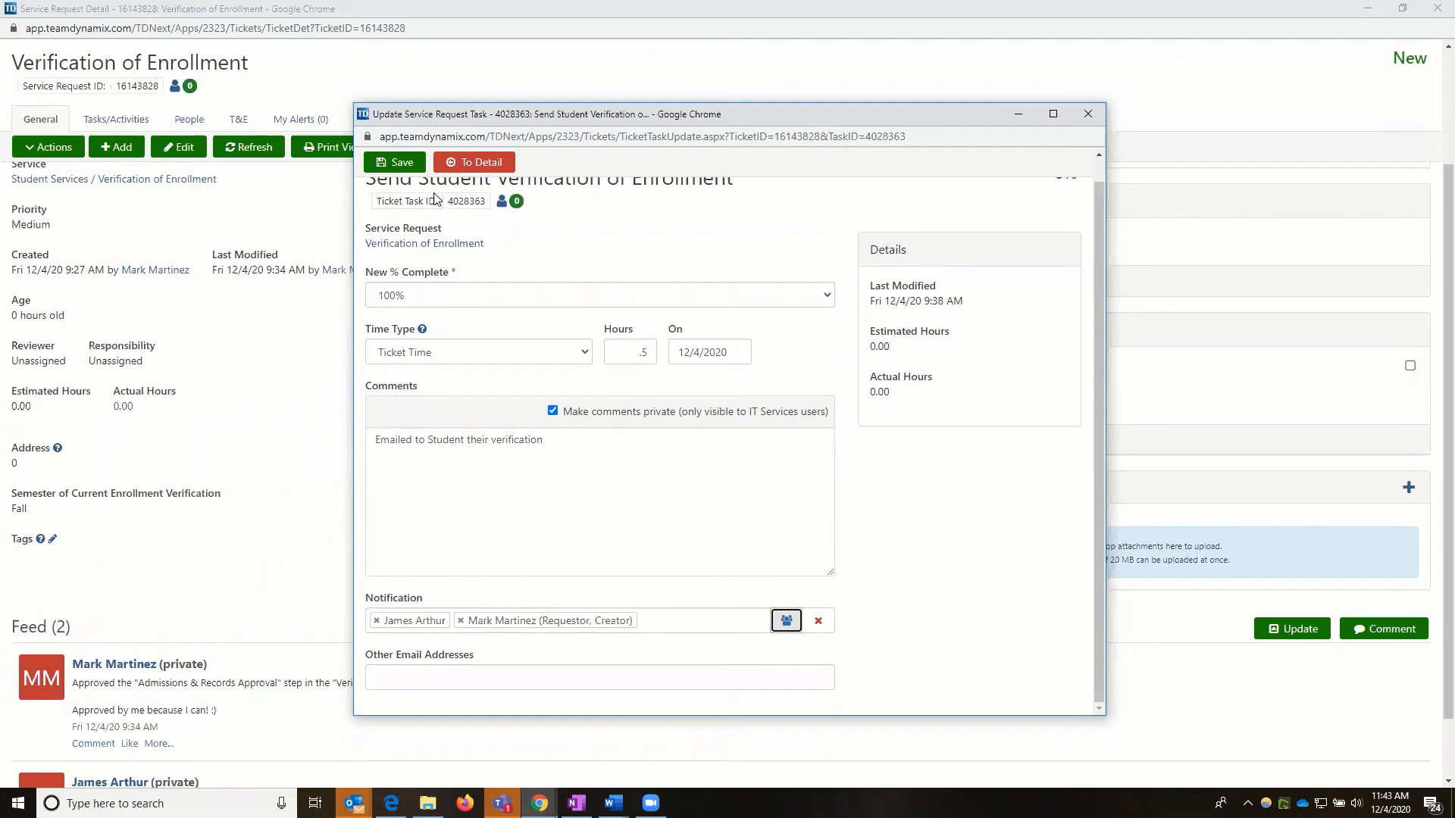
pyautogui.click(403, 164)
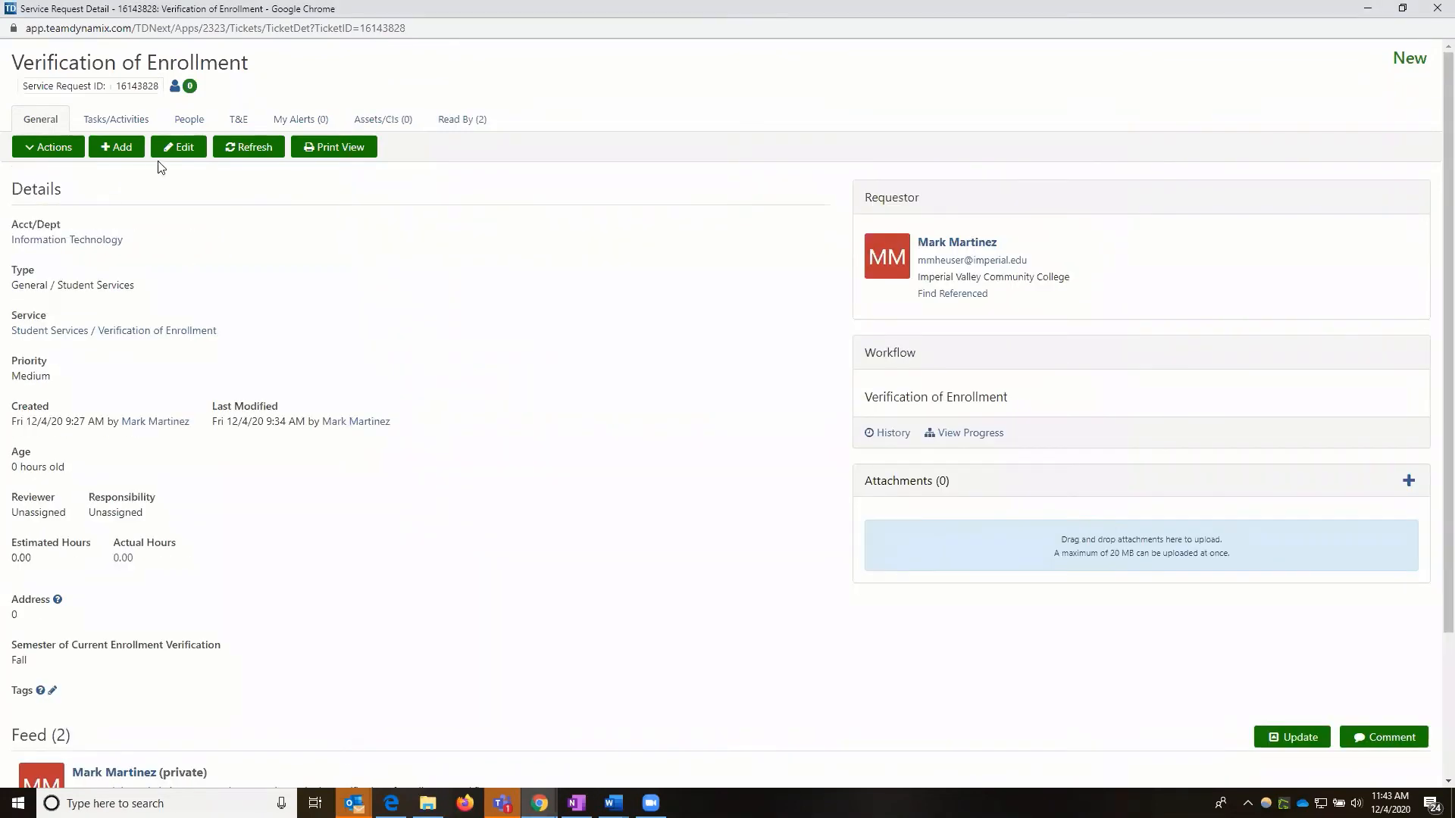
pyautogui.click(275, 151)
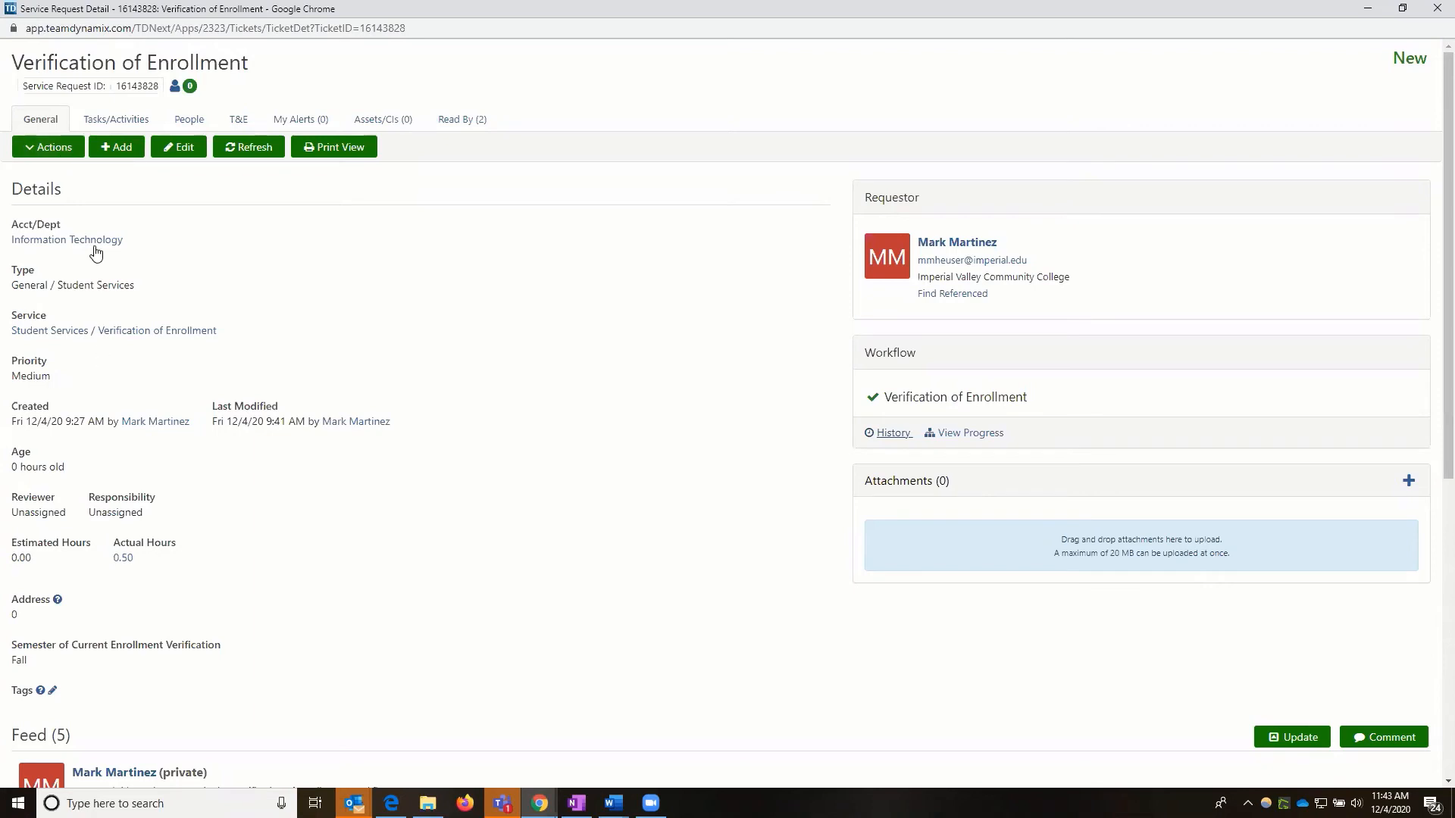
# Start an update of the Verification of Enrollment ticket with status Closed and .25 hours of Ticket Time
pyautogui.click(60, 151)
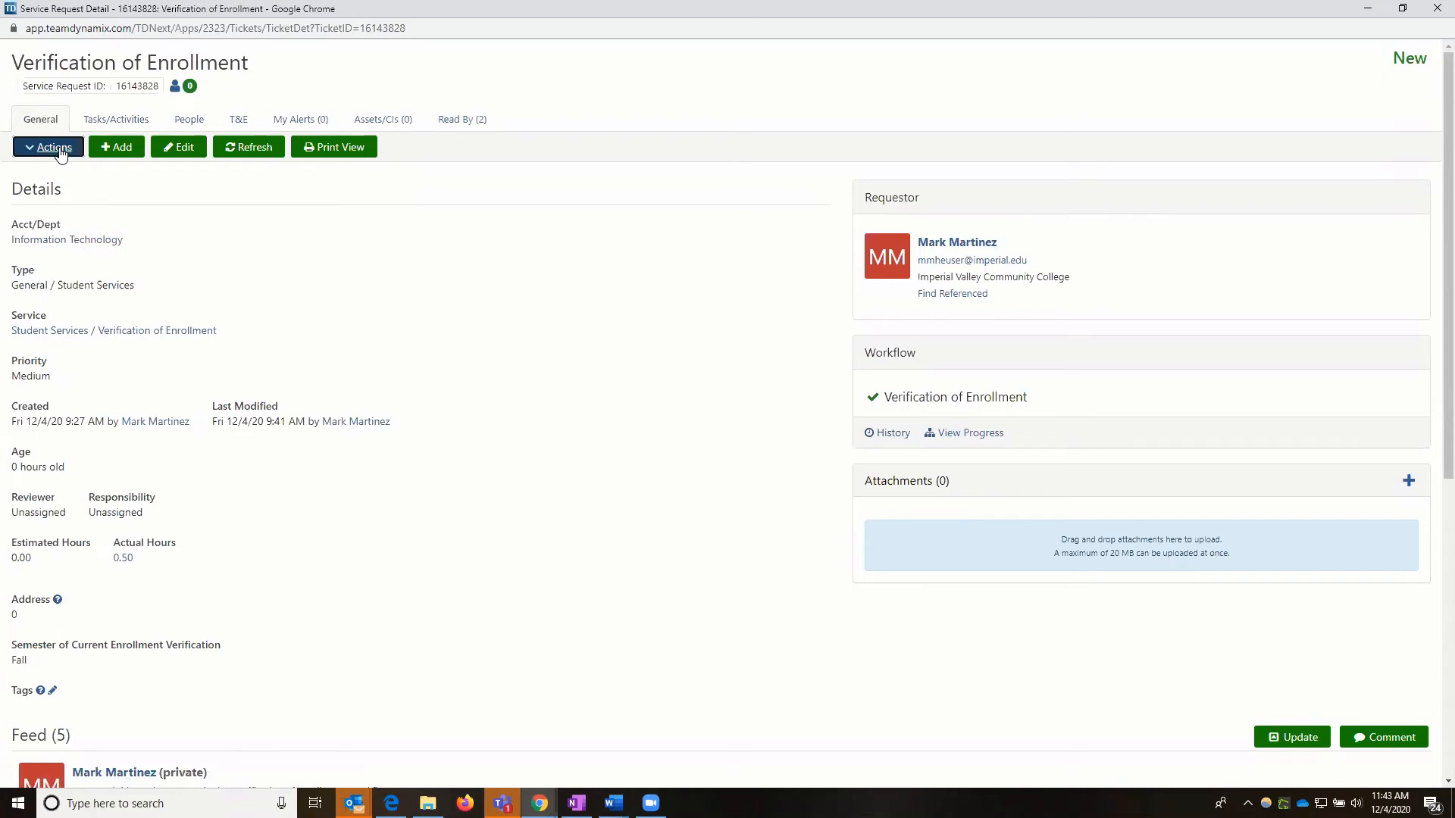
pyautogui.click(57, 175)
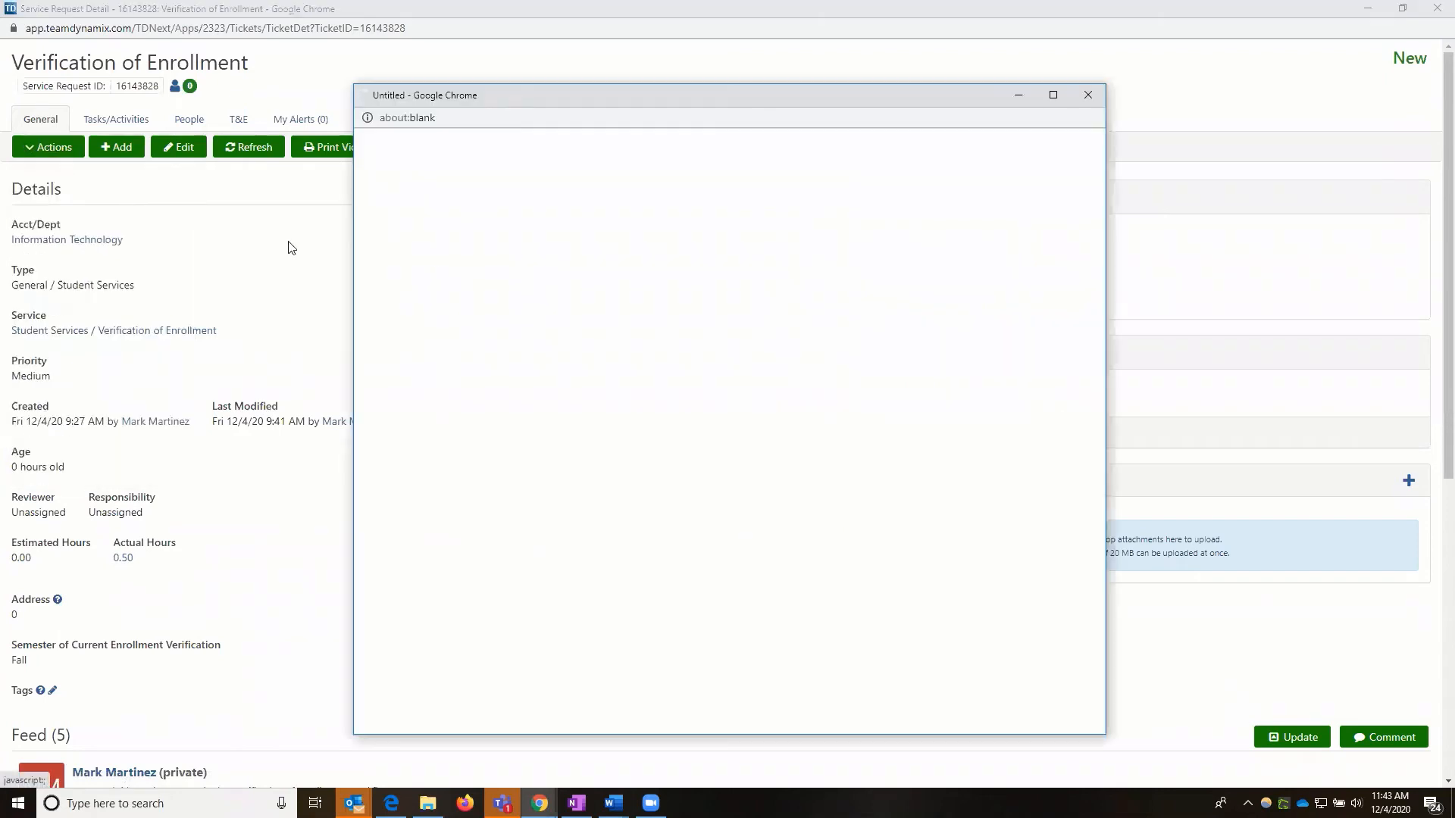
pyautogui.click(461, 263)
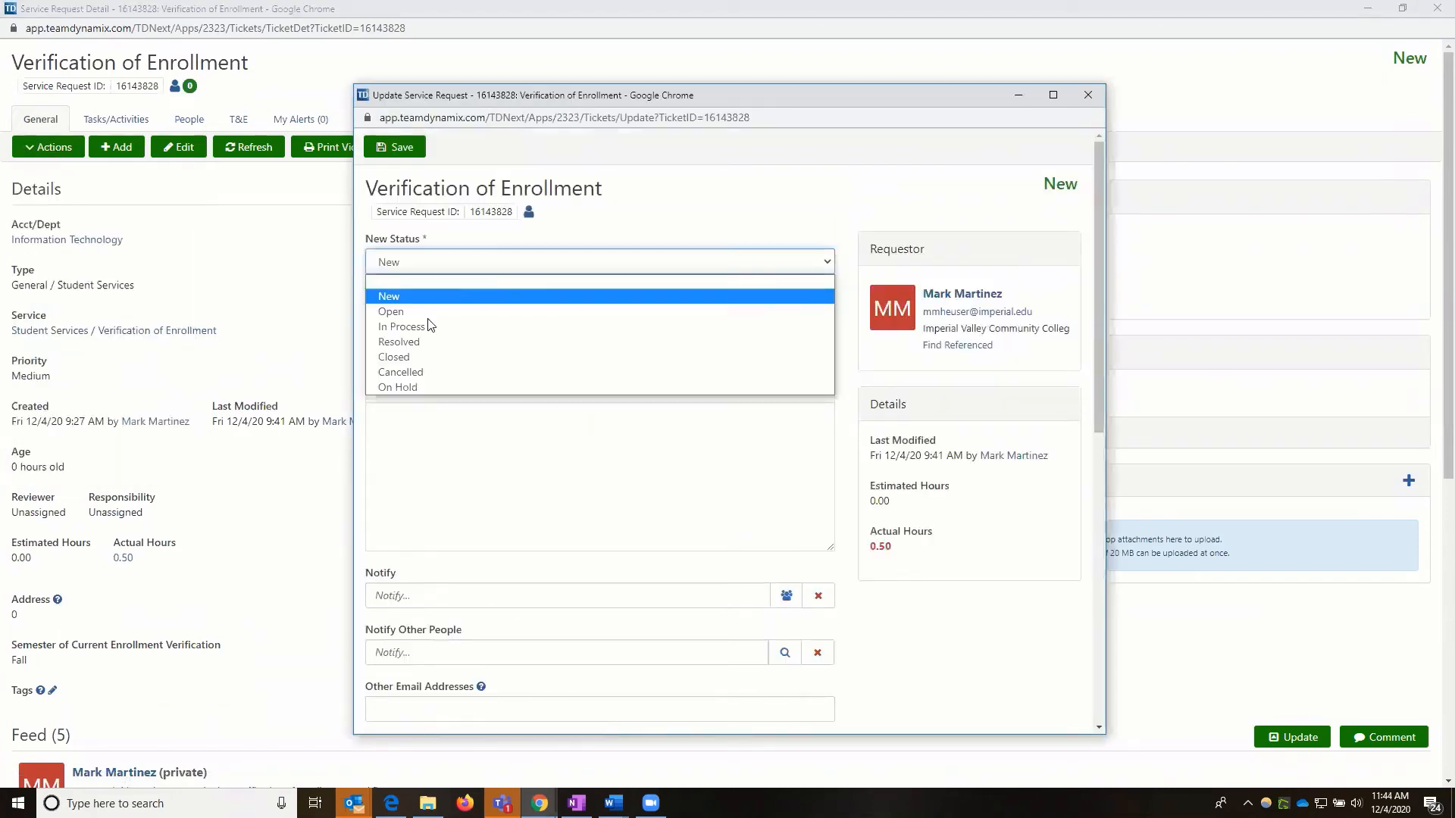
pyautogui.click(413, 356)
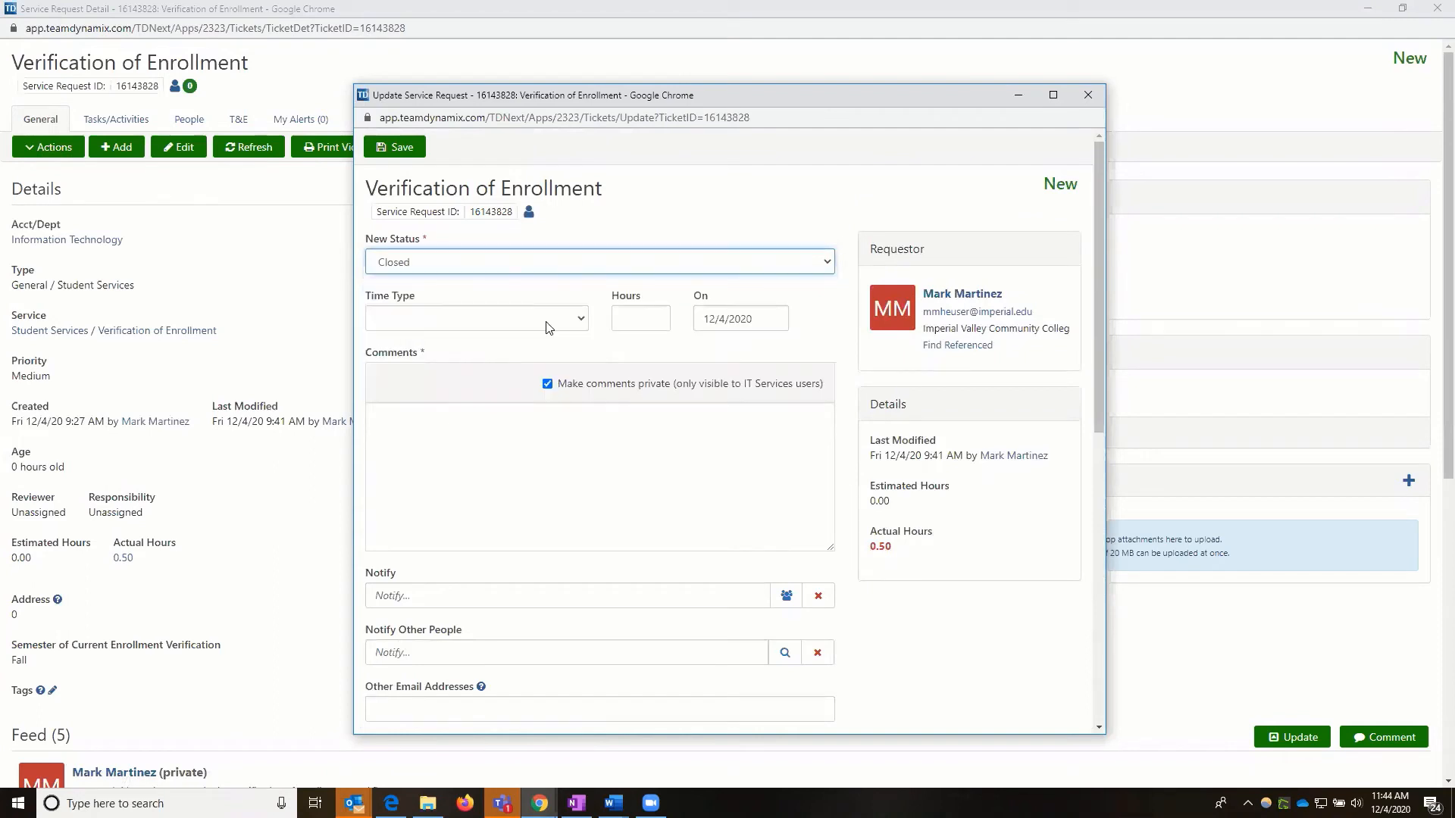
pyautogui.click(506, 319)
pyautogui.click(508, 352)
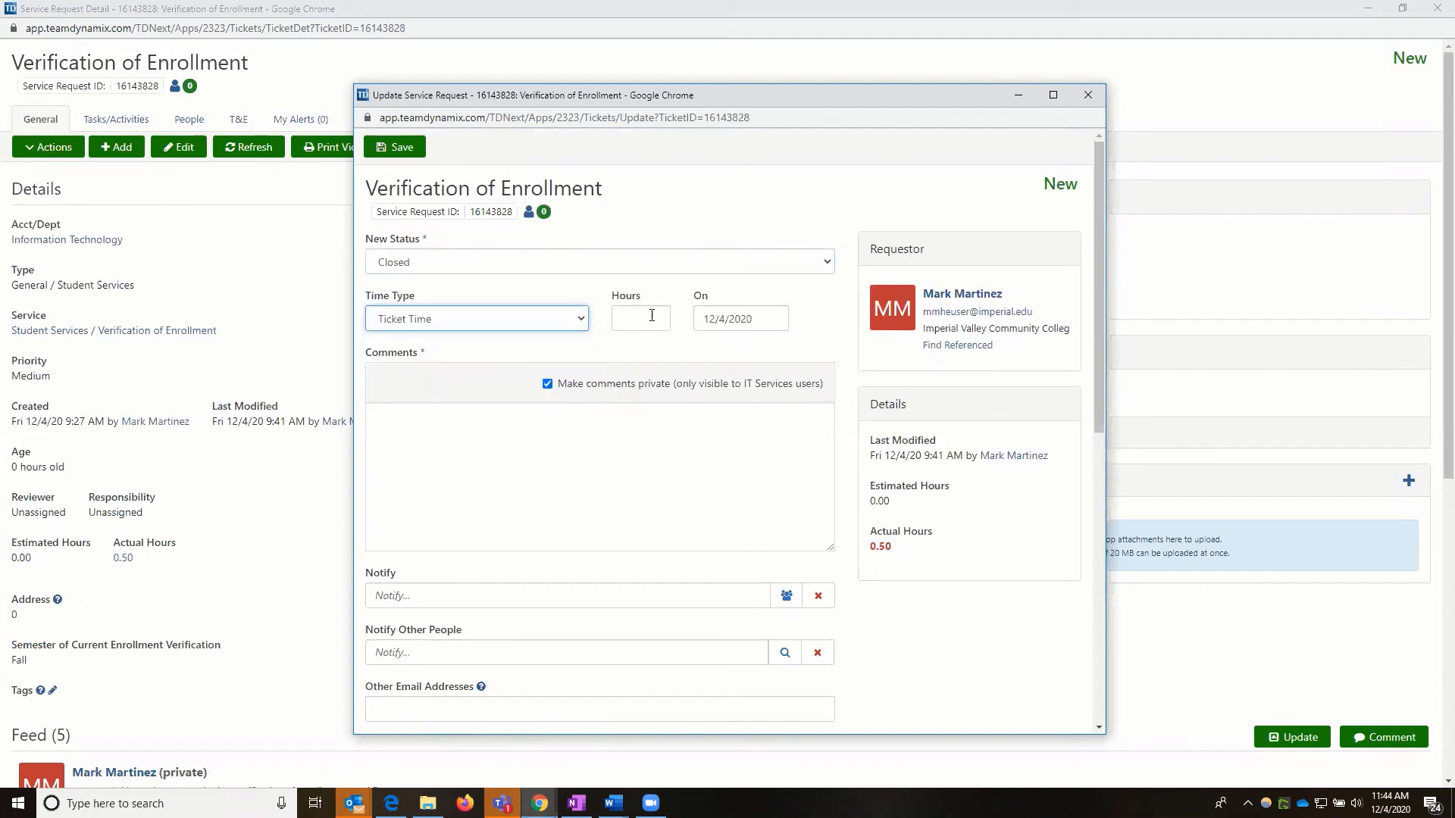
pyautogui.click(654, 315)
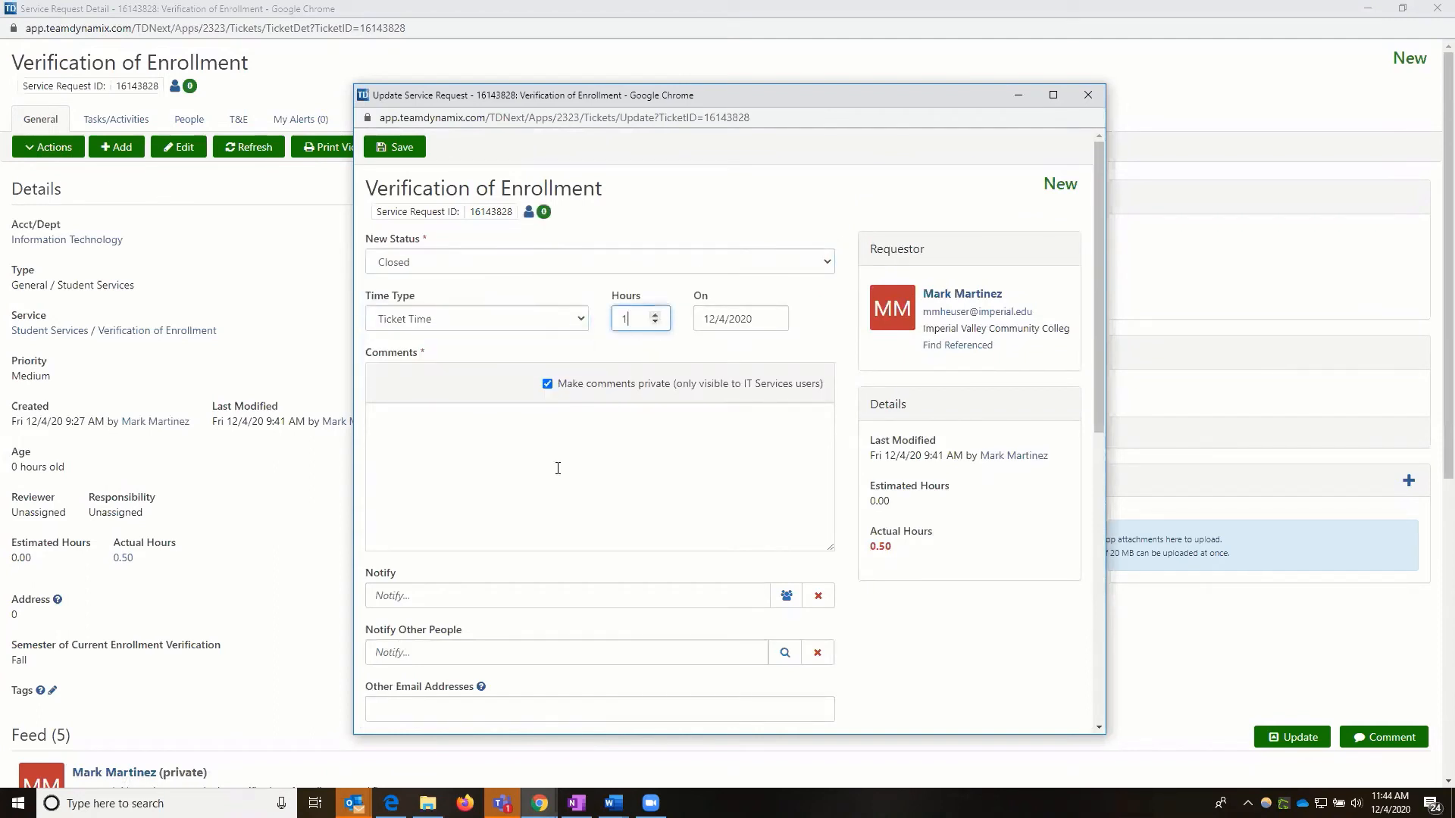
pyautogui.press('BackSpace')
pyautogui.write('.25')
# Enter the non-private comment "Public comment - this has been completed.", notify all the suggested people and save the ticket update
pyautogui.click(396, 423)
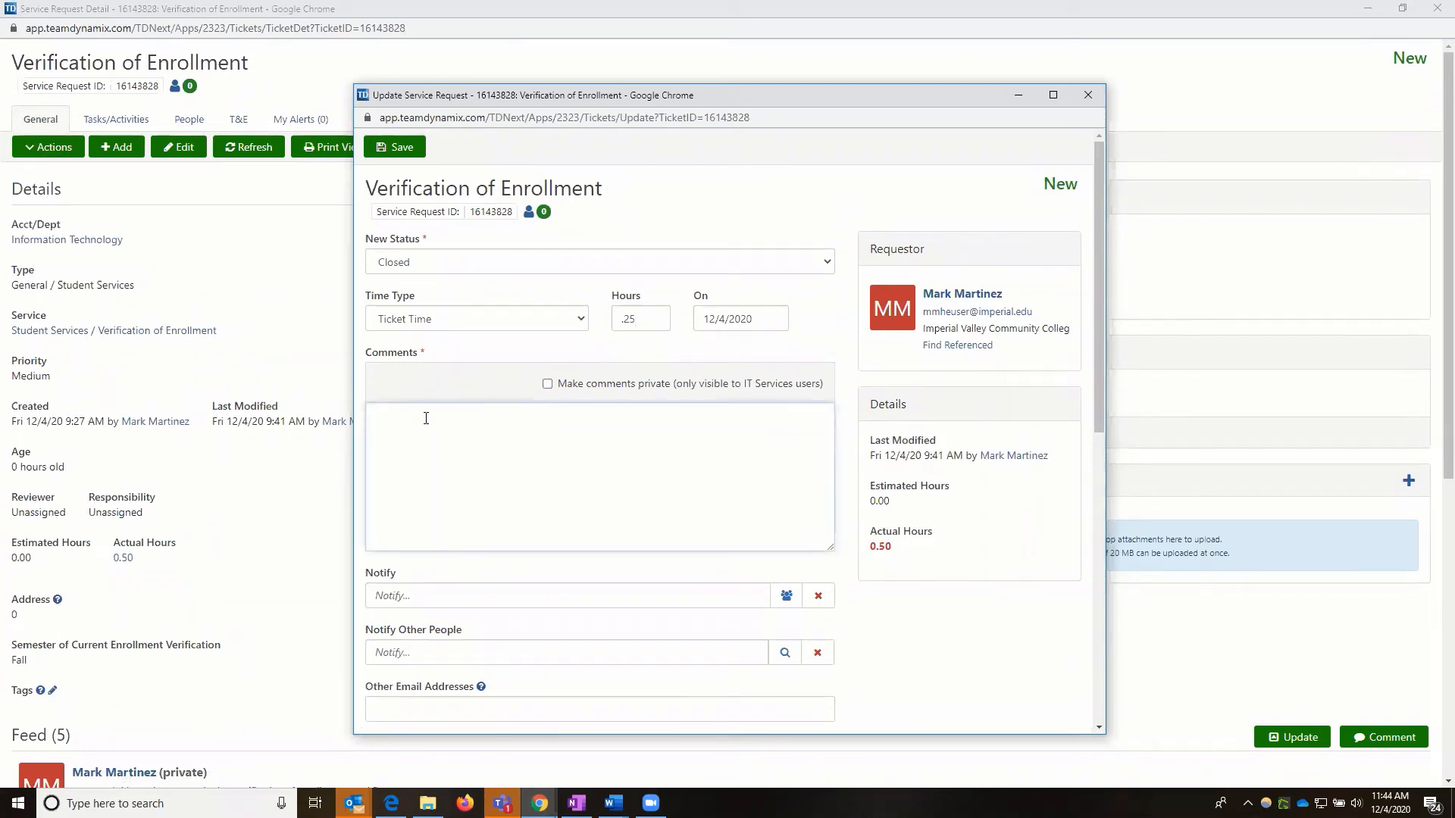
pyautogui.write('Public comment - t')
pyautogui.write('his has been completed.')
pyautogui.click(786, 595)
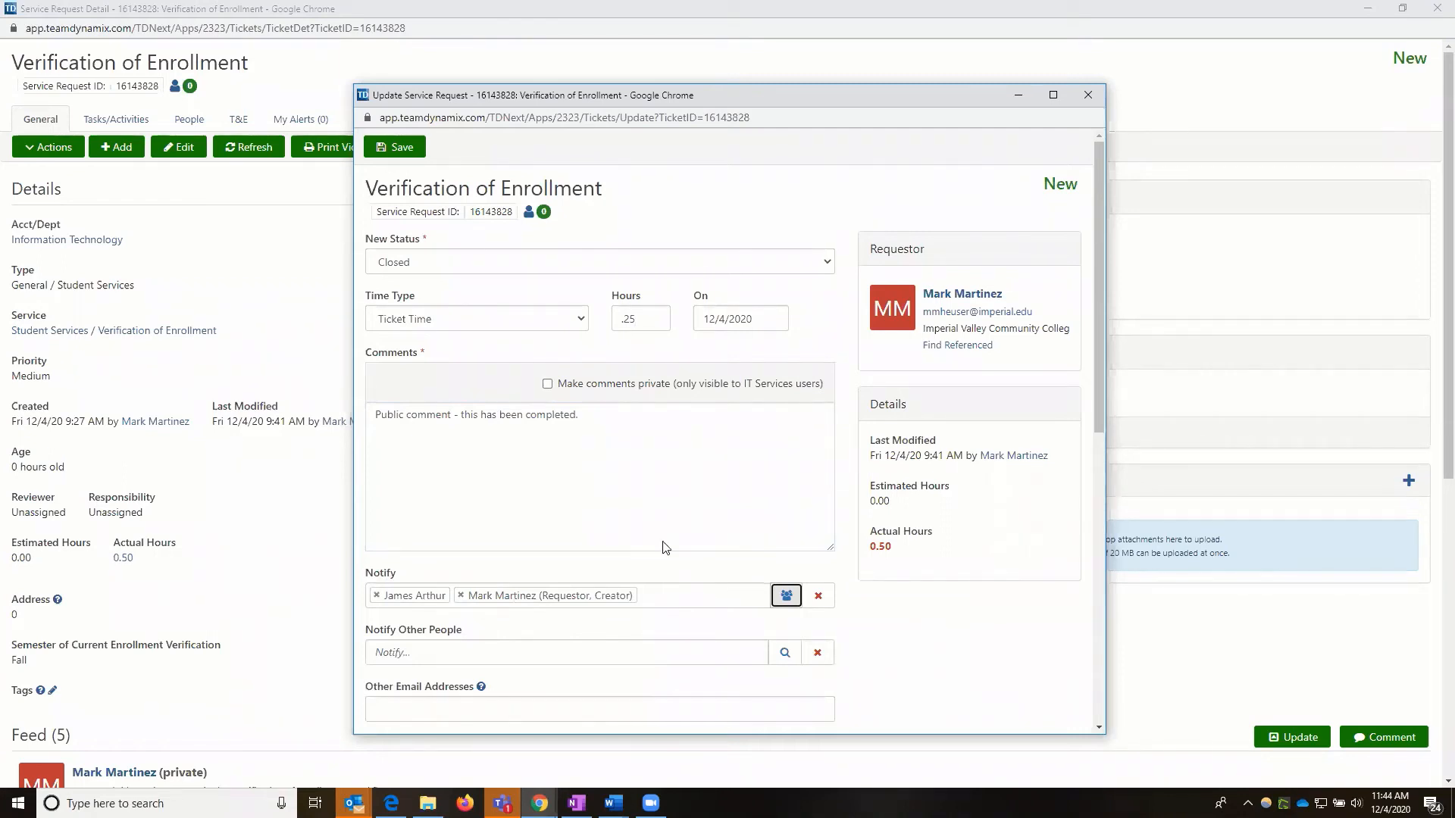
pyautogui.scroll(-3, 663, 547)
pyautogui.scroll(3, 553, 496)
pyautogui.click(390, 148)
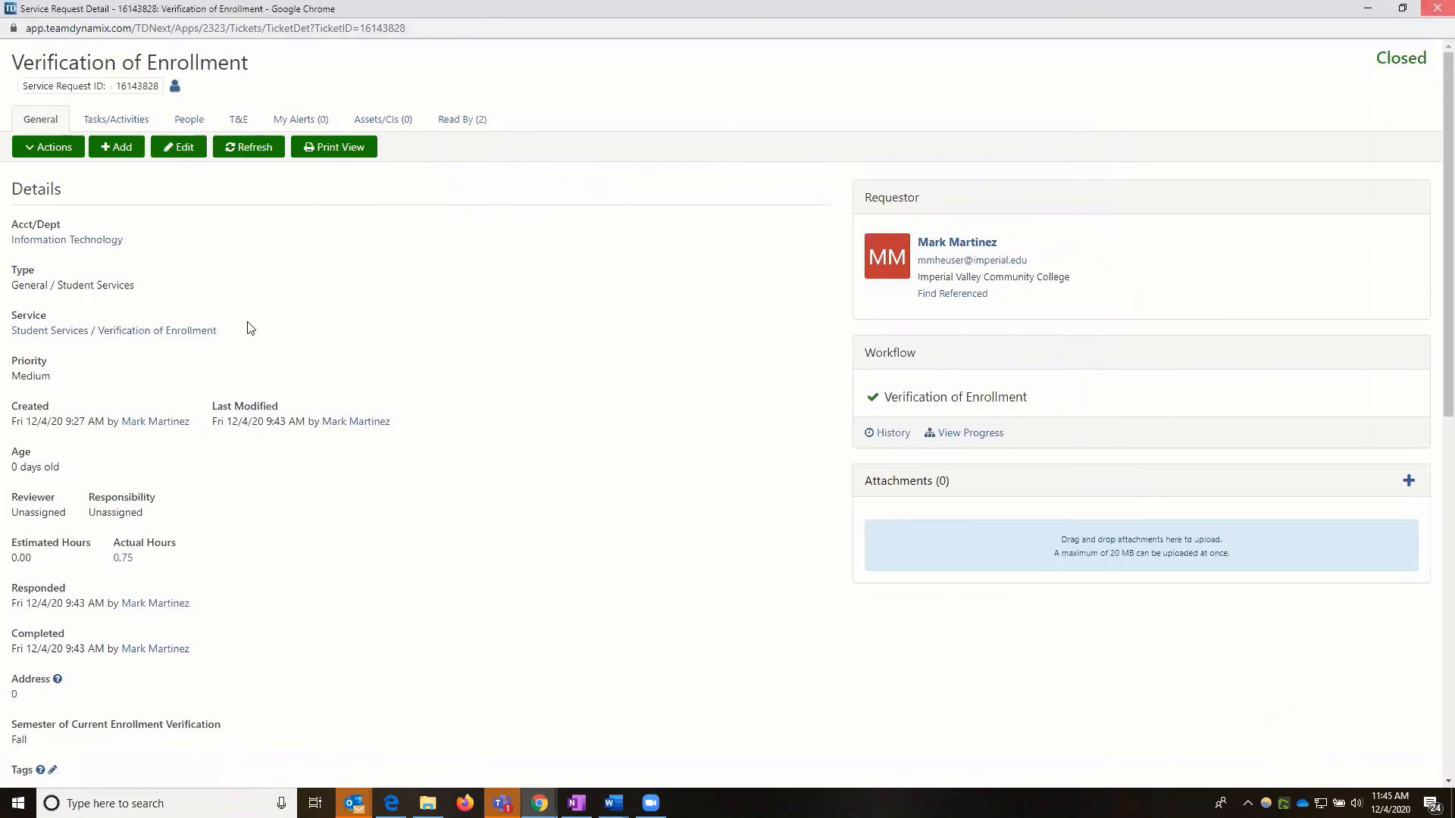
# Reload the IT Services ticket list in TDNext and filter it to Resolved and Closed tickets, excluding New, Open and On Hold
pyautogui.hotkey('alt', 'Tab')
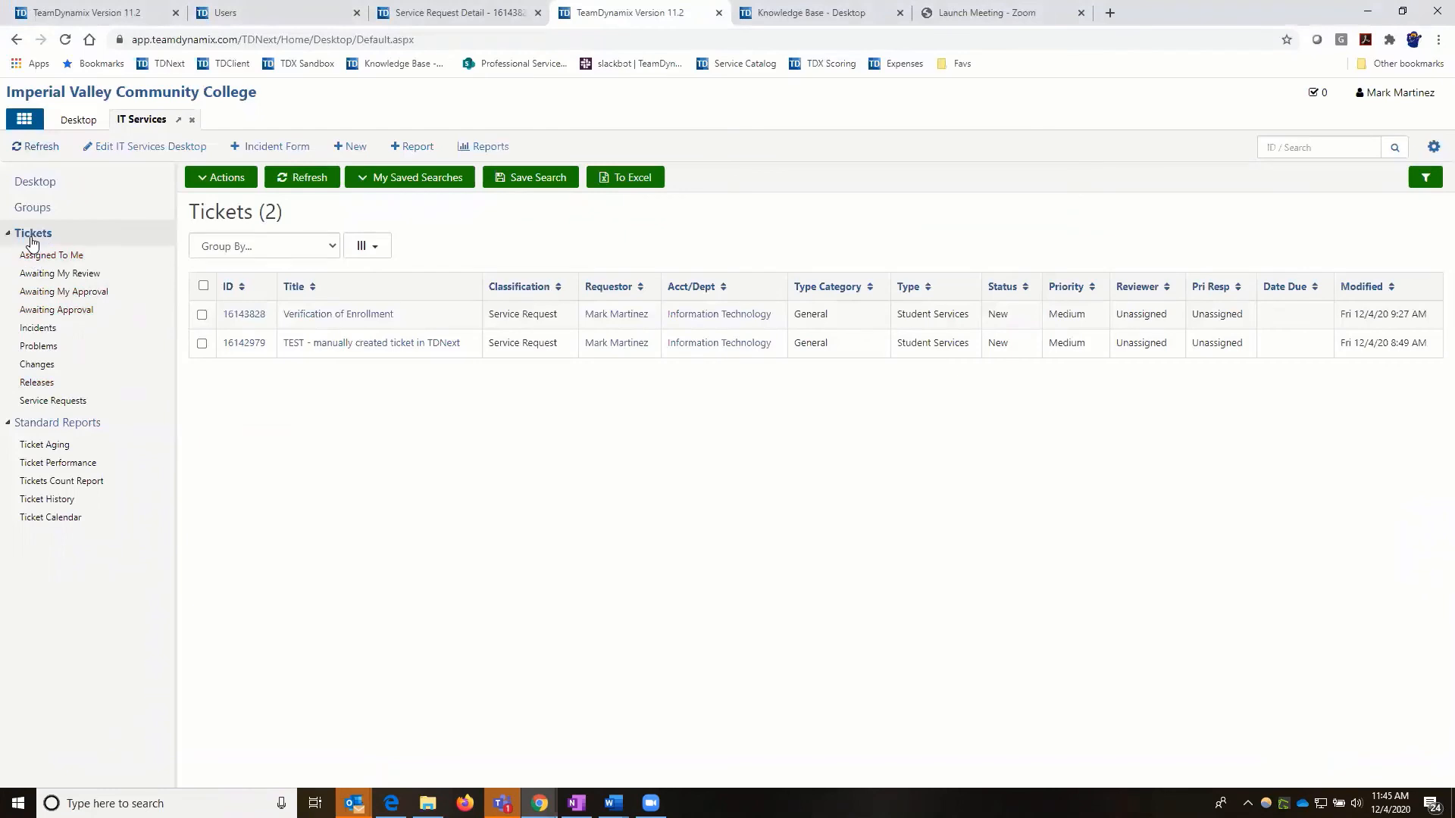
pyautogui.click(32, 235)
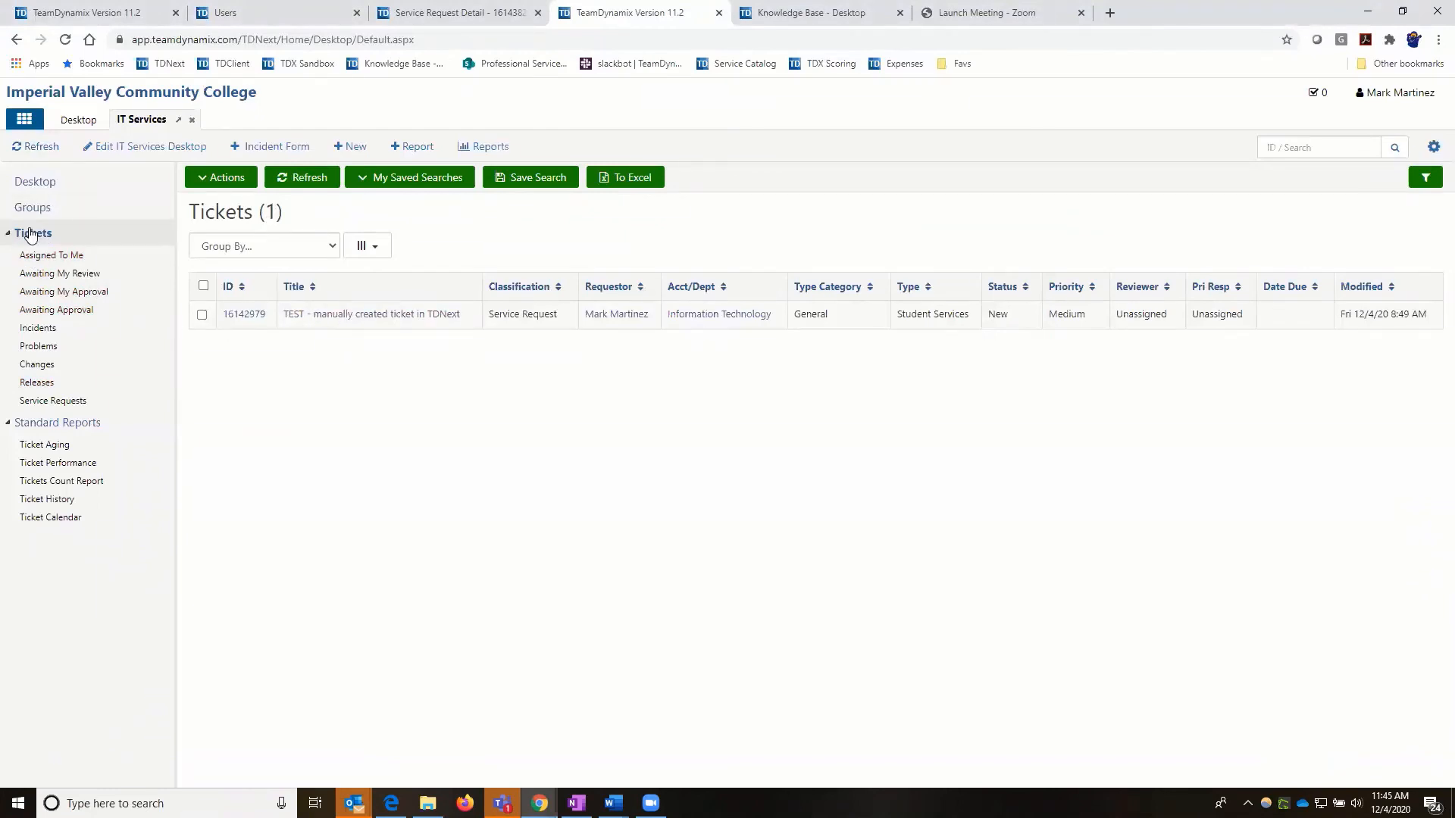
pyautogui.click(1424, 179)
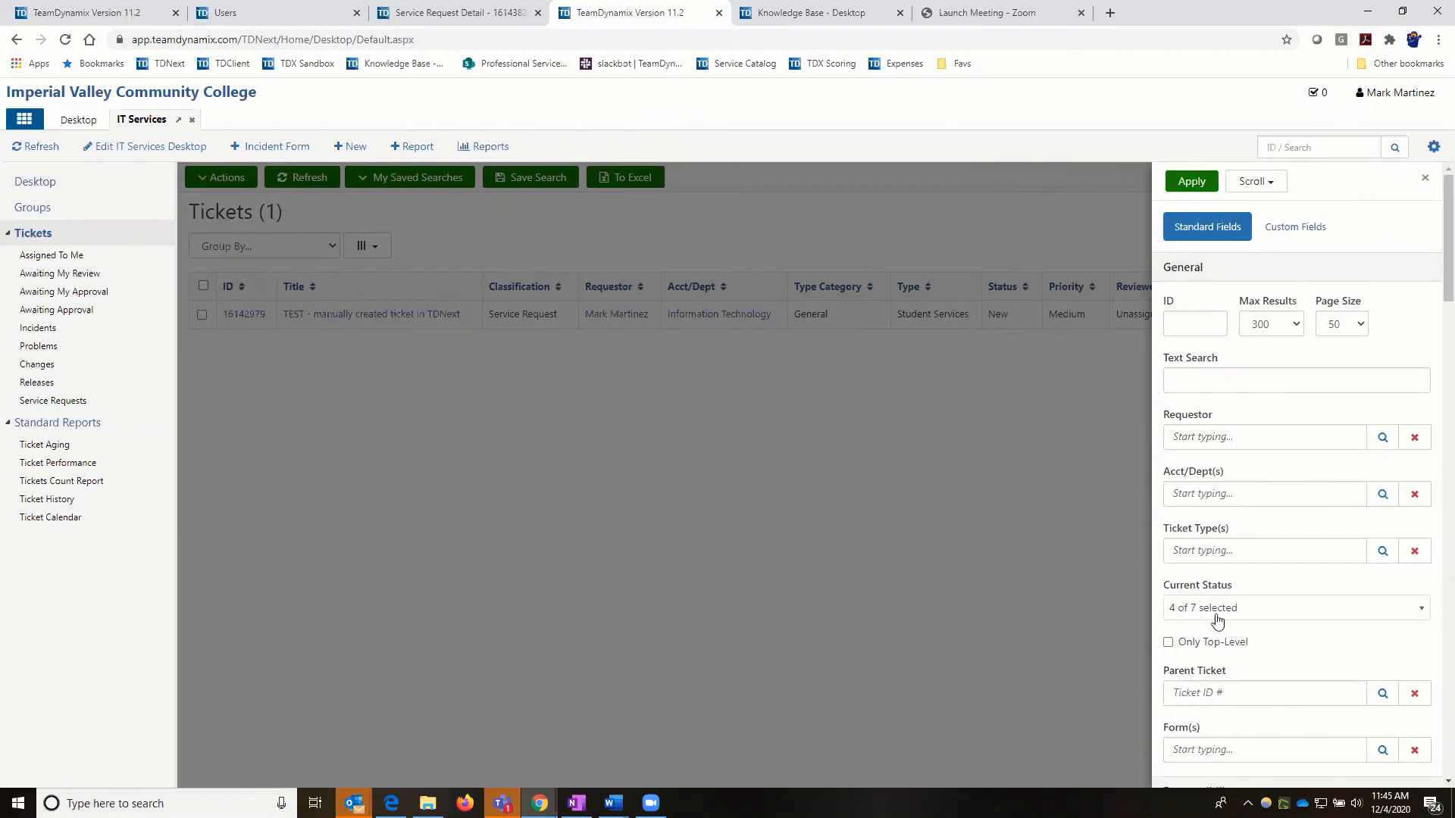
pyautogui.click(1392, 610)
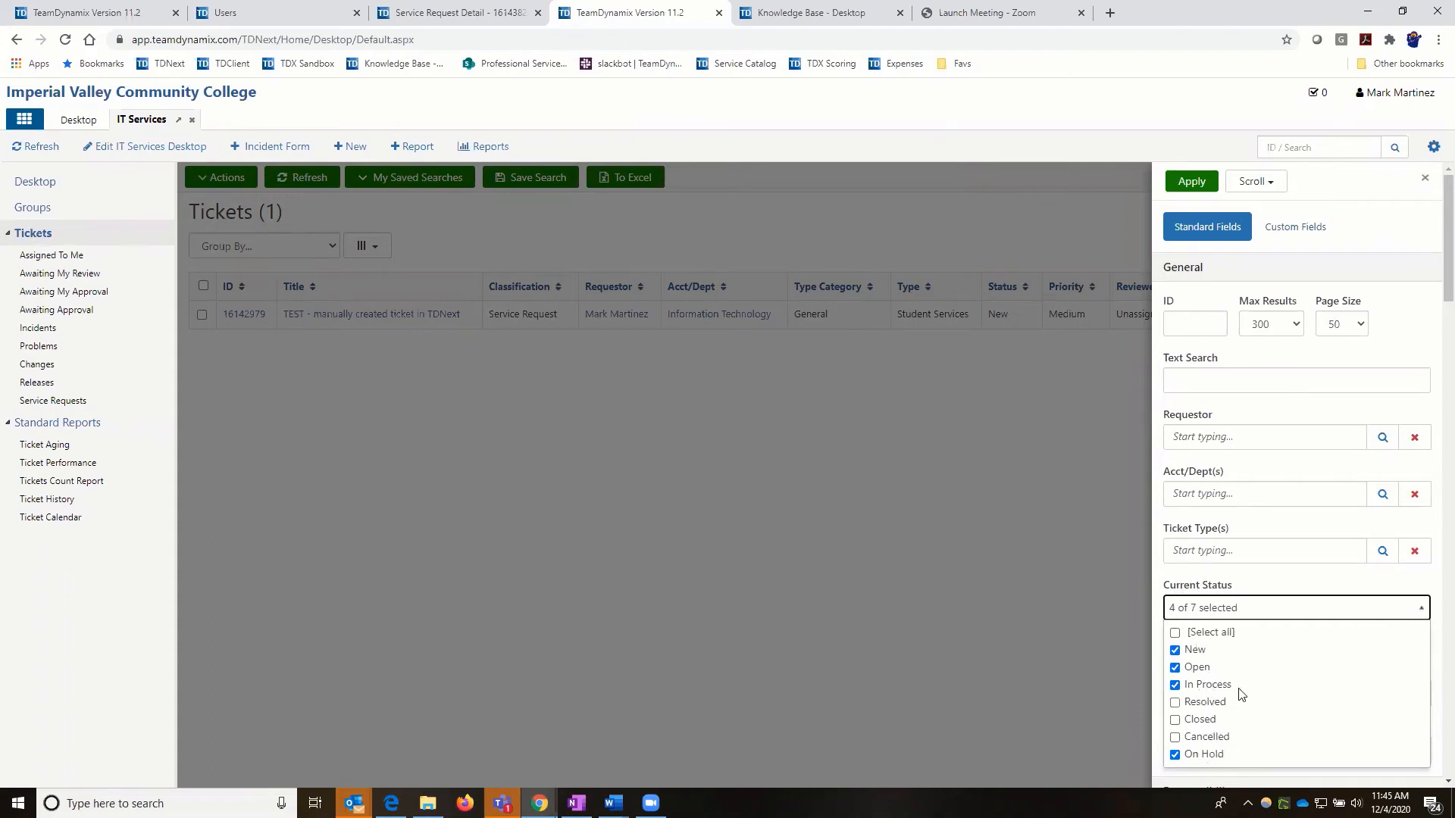
pyautogui.click(1175, 719)
pyautogui.click(1175, 701)
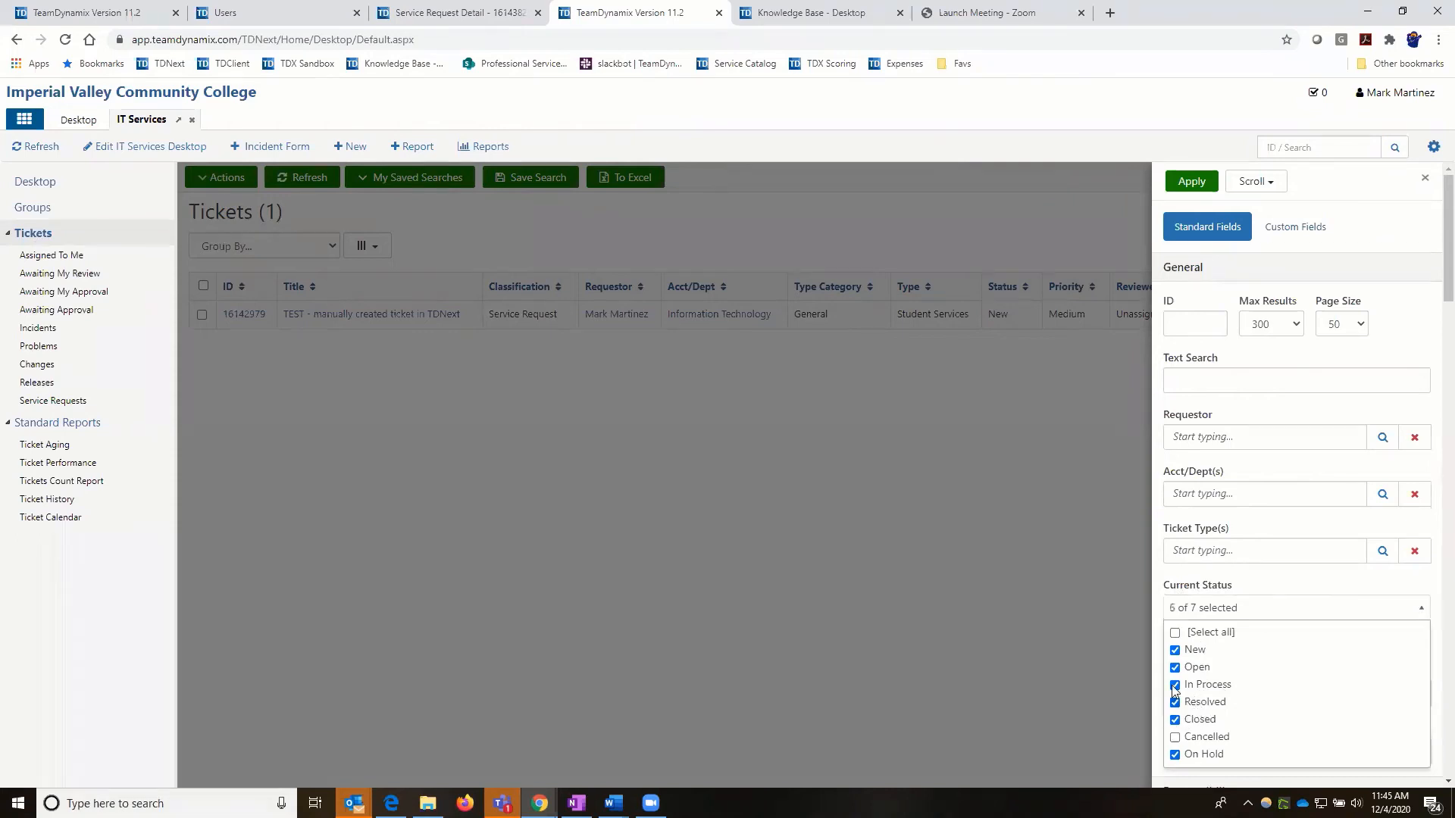
pyautogui.click(1174, 650)
pyautogui.click(1175, 666)
pyautogui.click(1174, 754)
pyautogui.click(1189, 183)
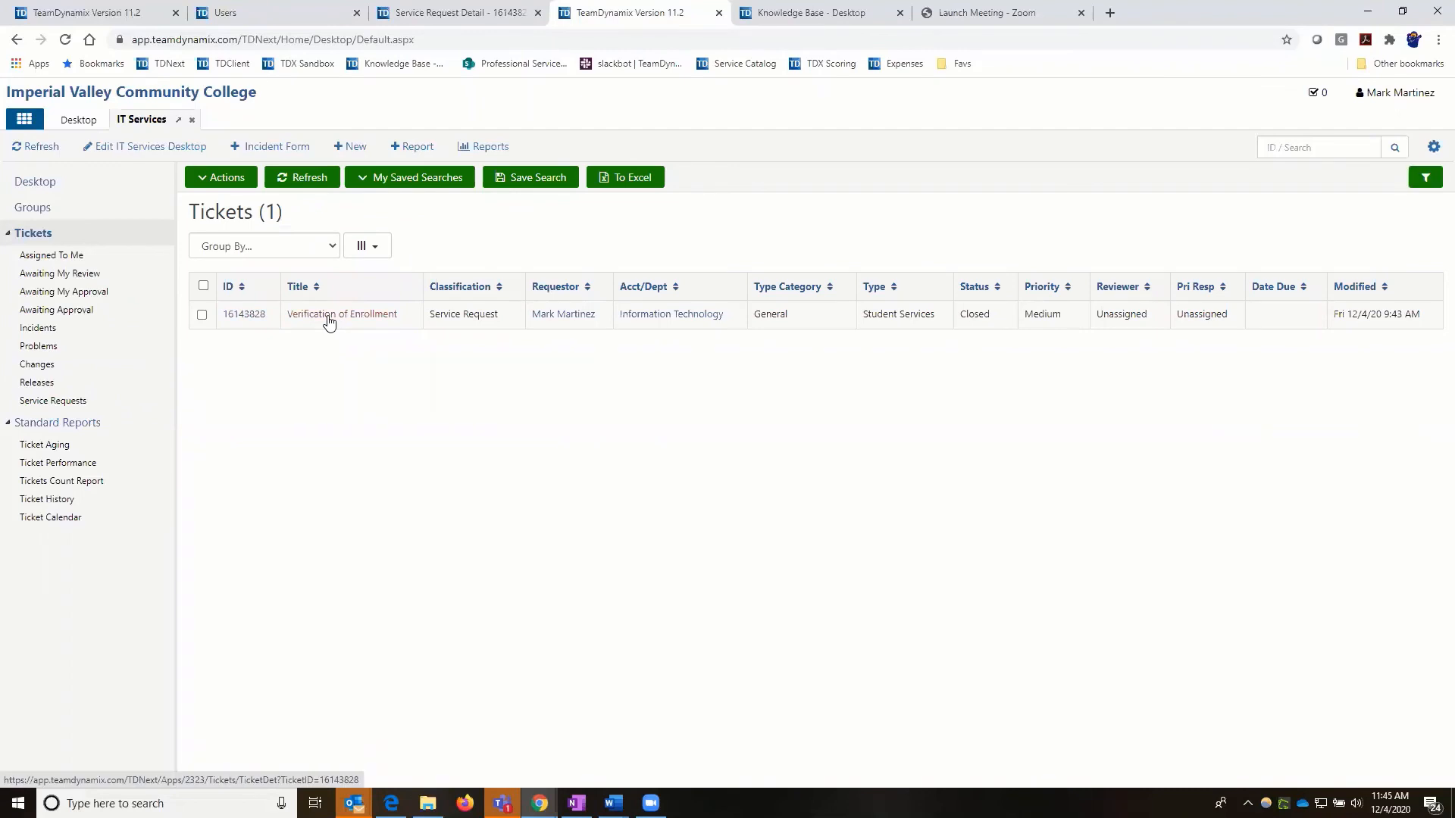
# View the closed Verification of Enrollment ticket in TDNext and the same request's detail page in the client portal
pyautogui.click(329, 322)
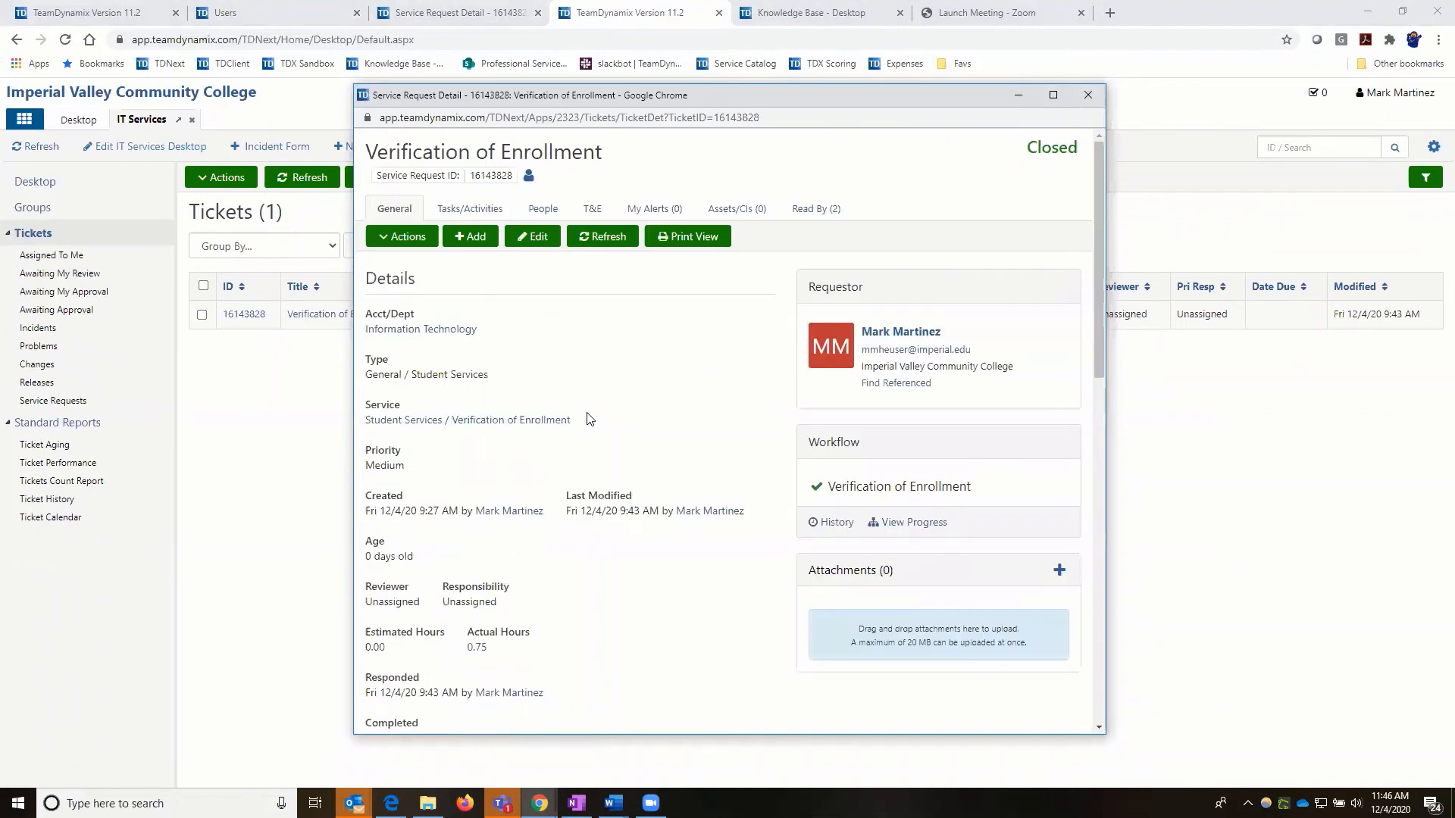
pyautogui.hotkey('ctrl', 'w')
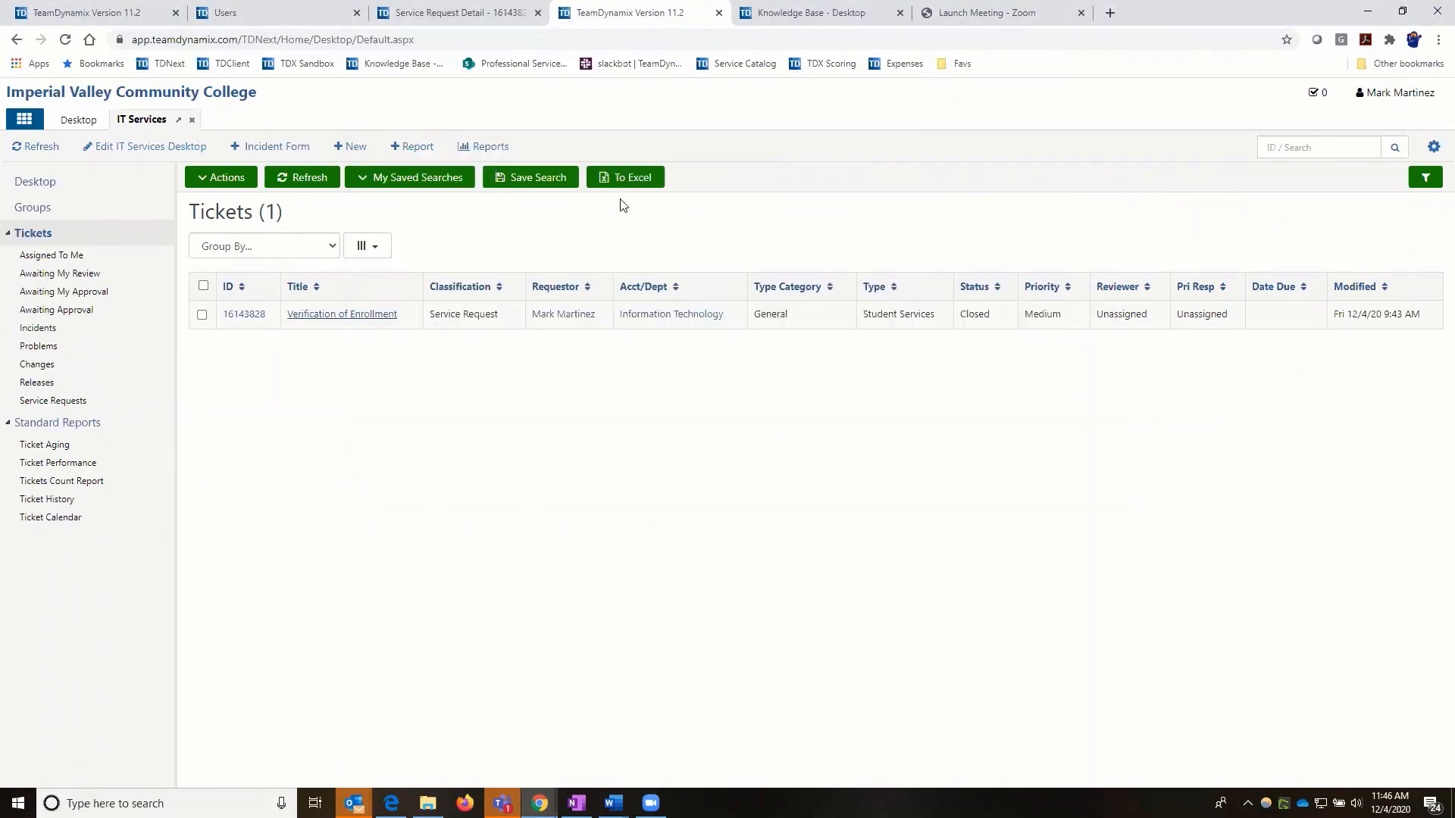
pyautogui.click(470, 17)
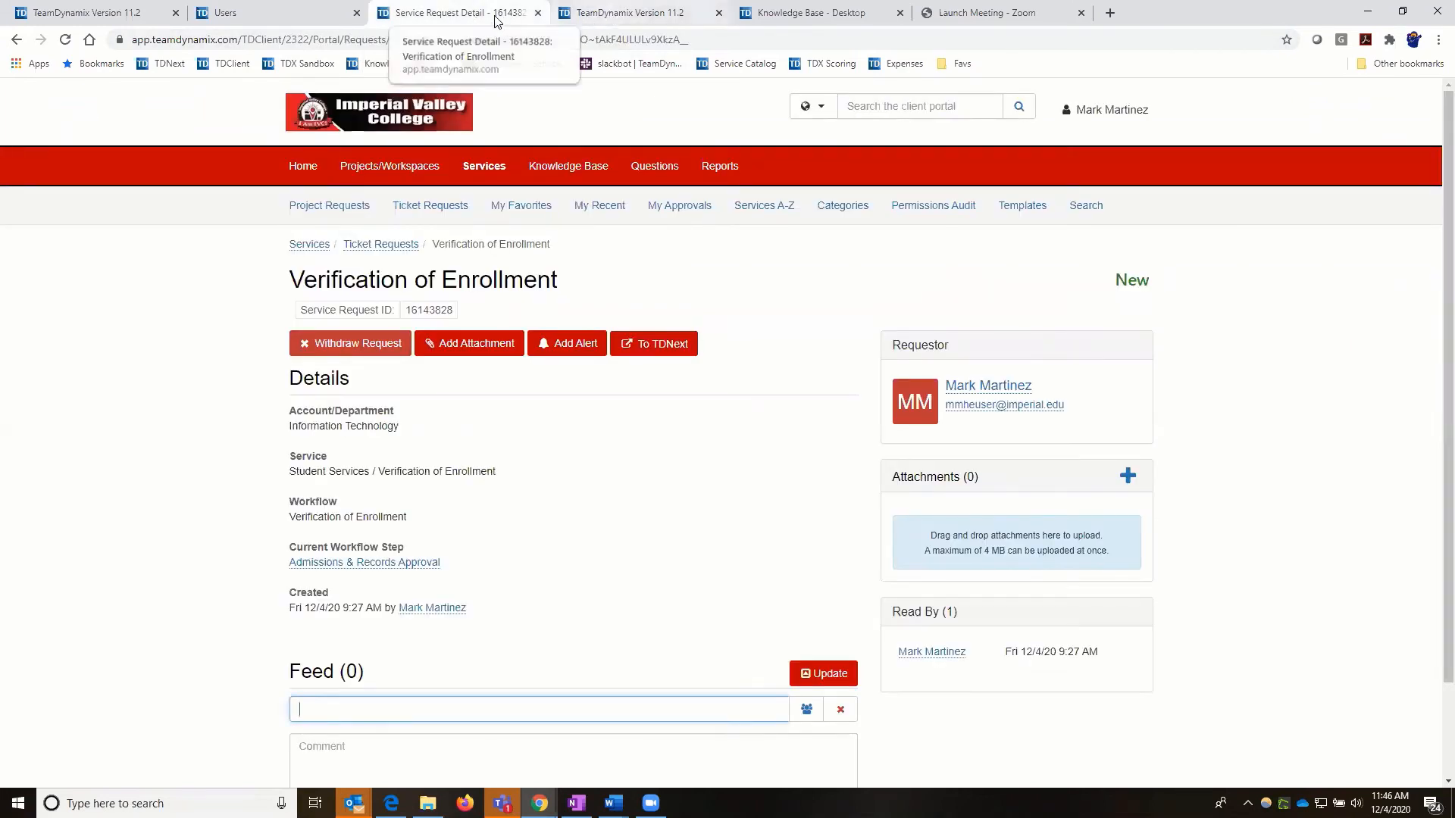
pyautogui.click(588, 20)
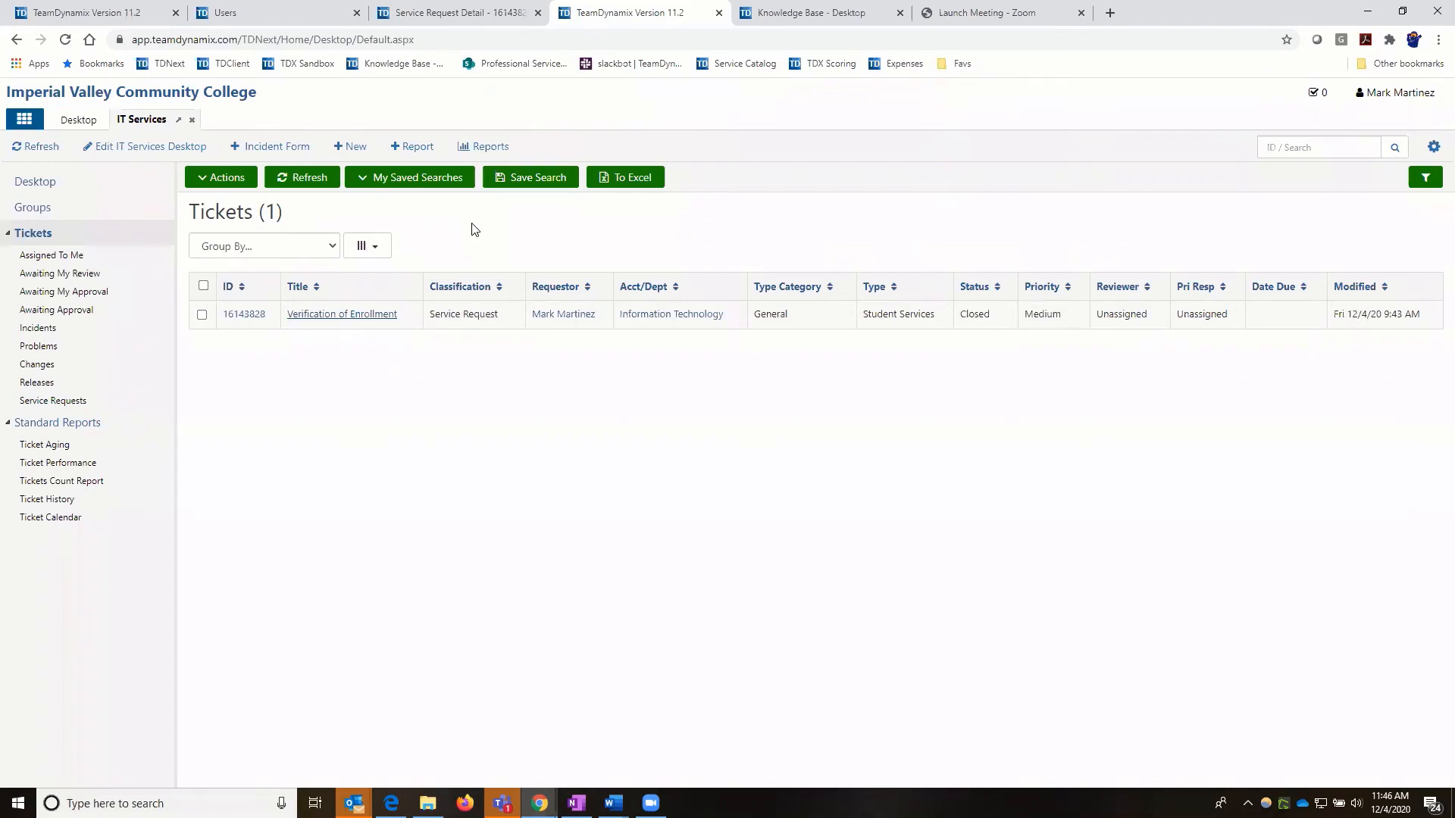
pyautogui.click(477, 19)
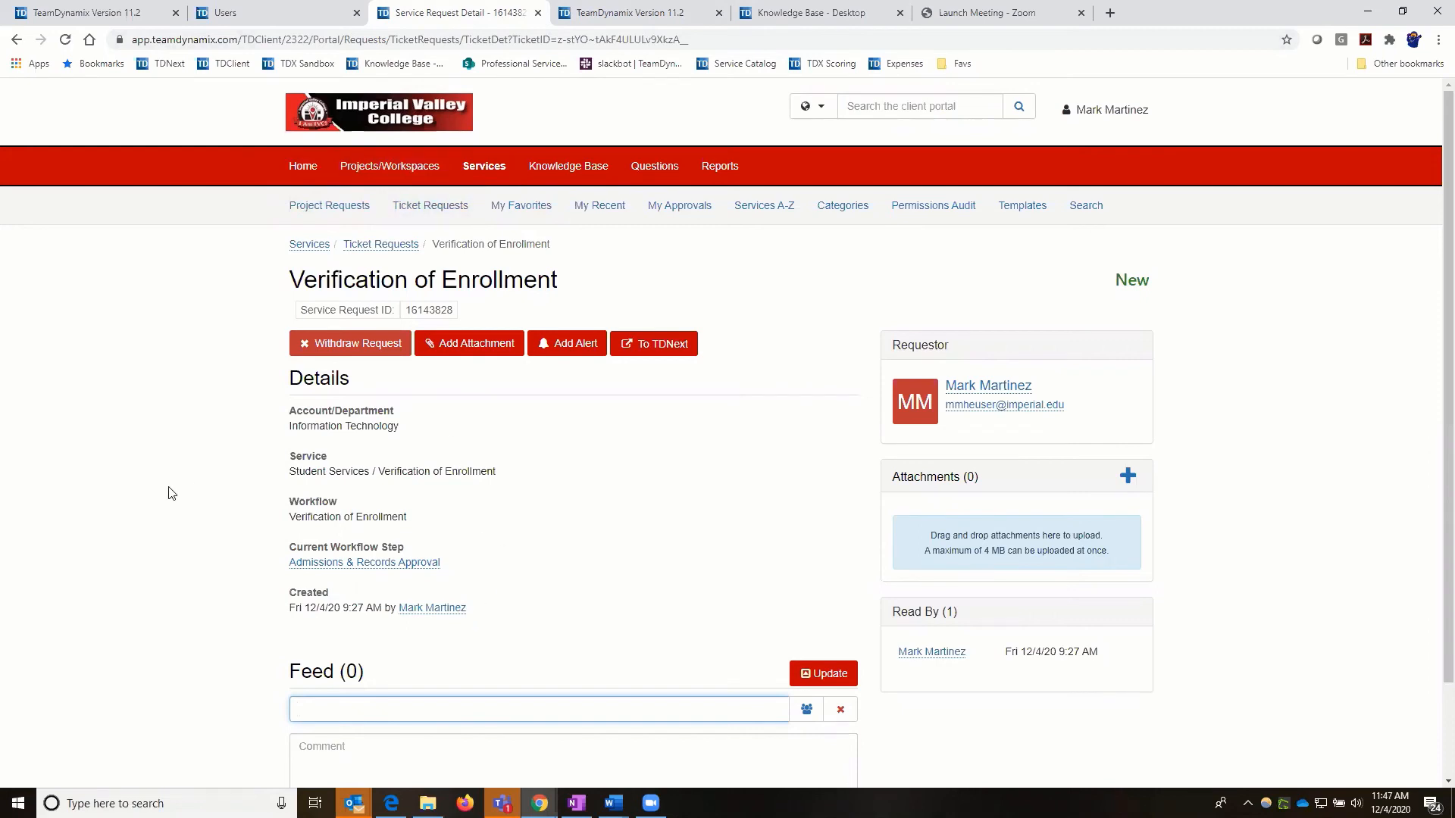
# Return to TDNext and open a new service request with the Verification of Enrollment Form
pyautogui.click(636, 21)
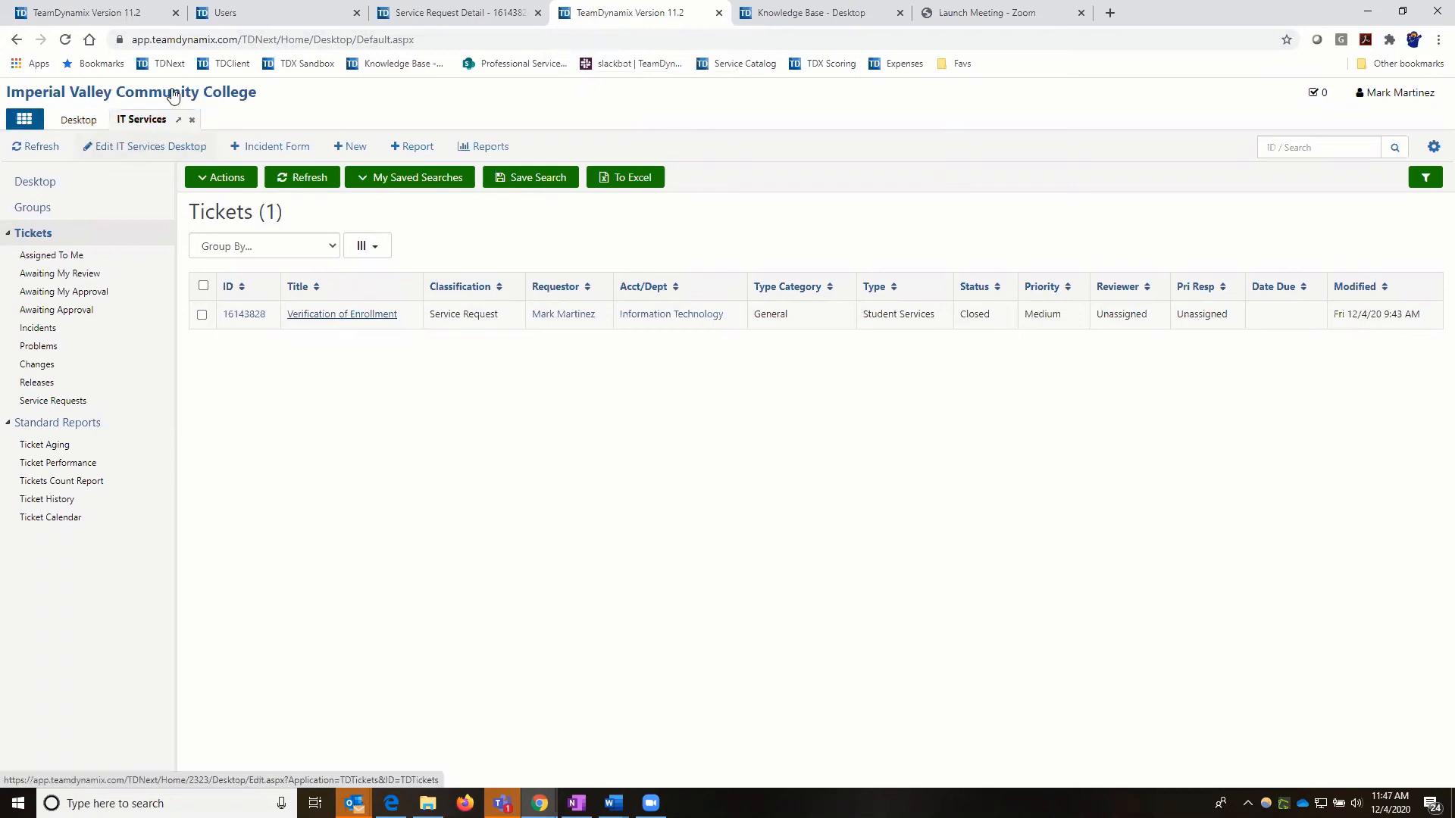
pyautogui.click(353, 151)
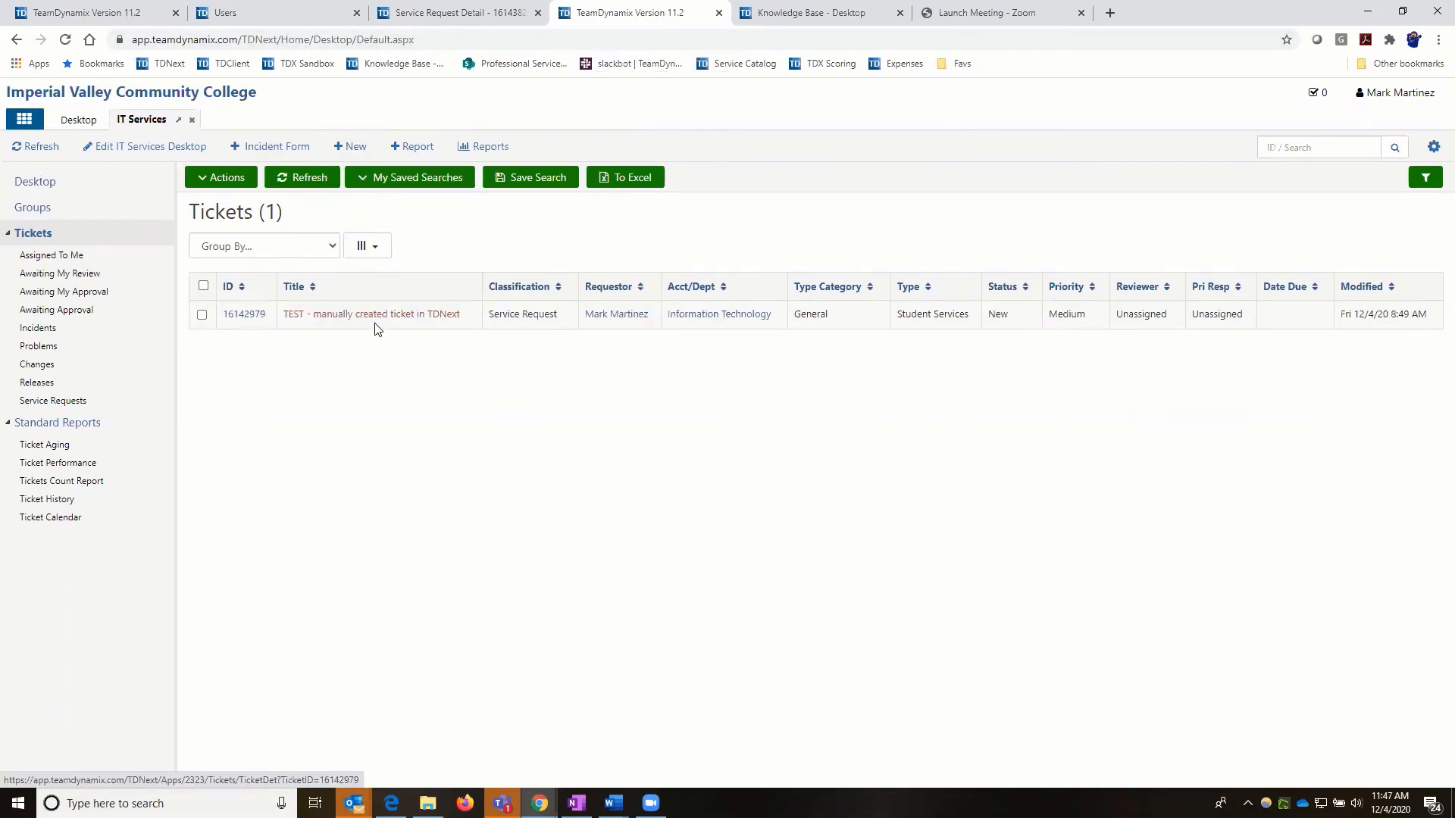
pyautogui.click(355, 147)
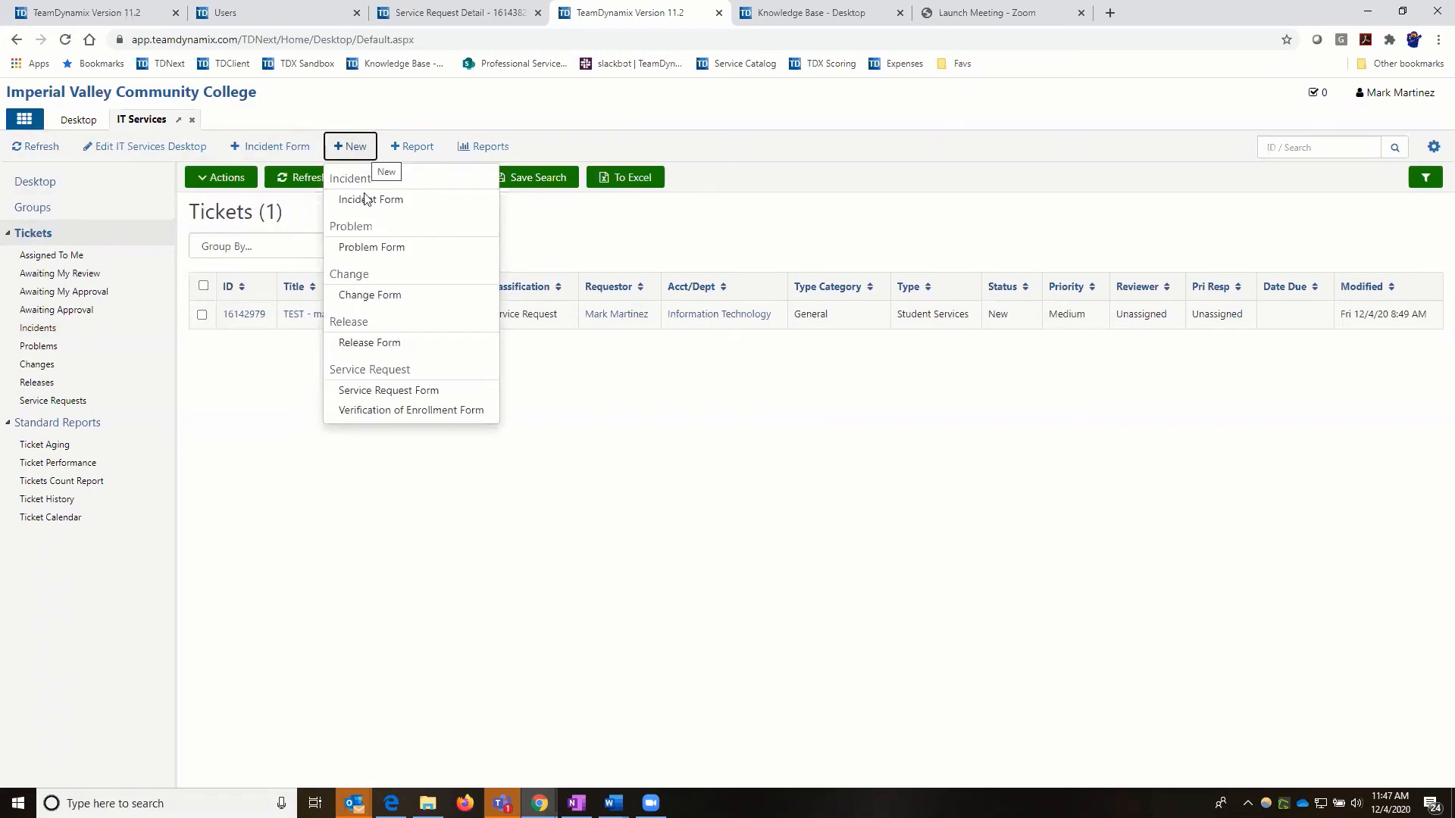
pyautogui.click(382, 415)
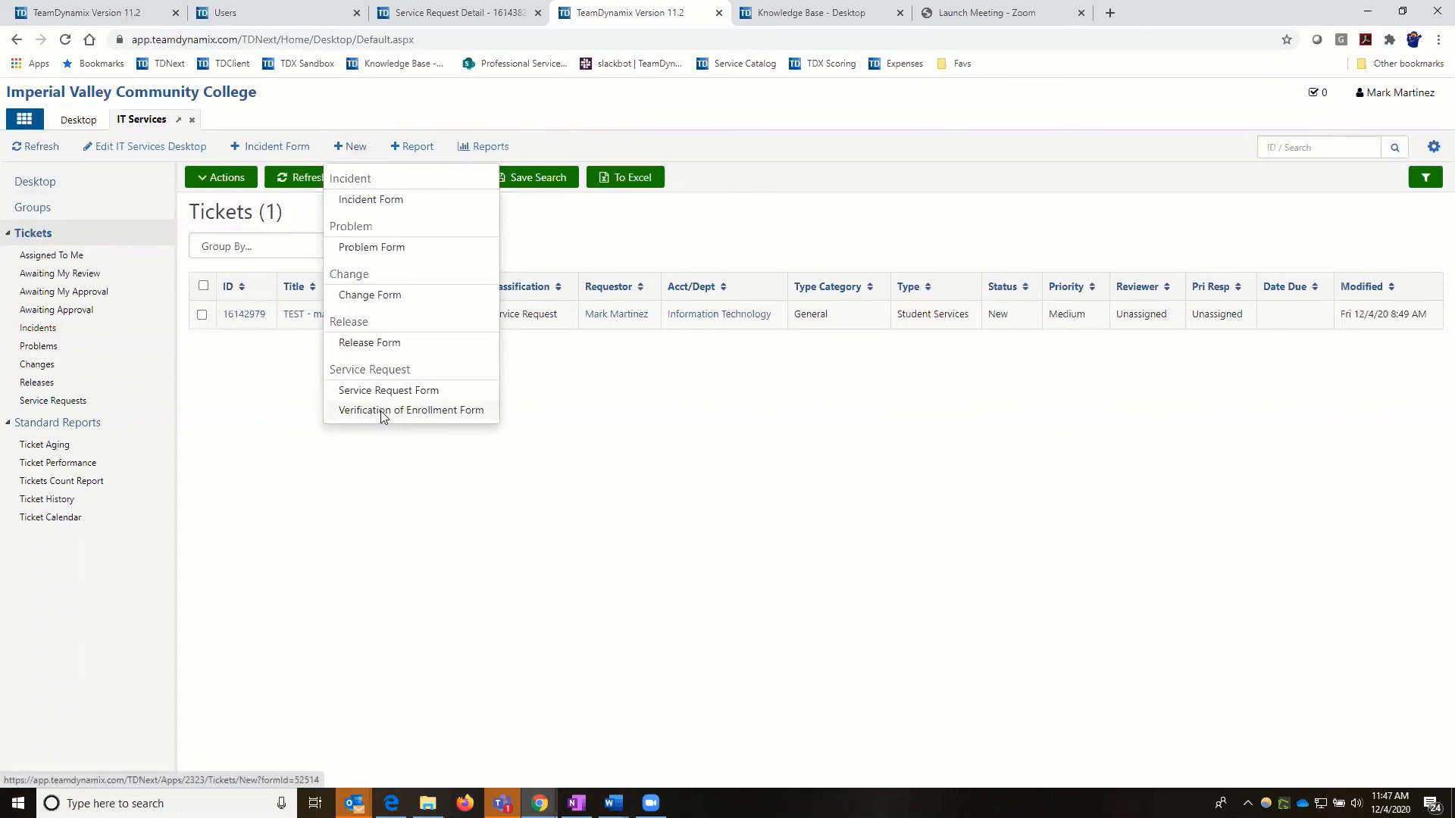
pyautogui.click(382, 414)
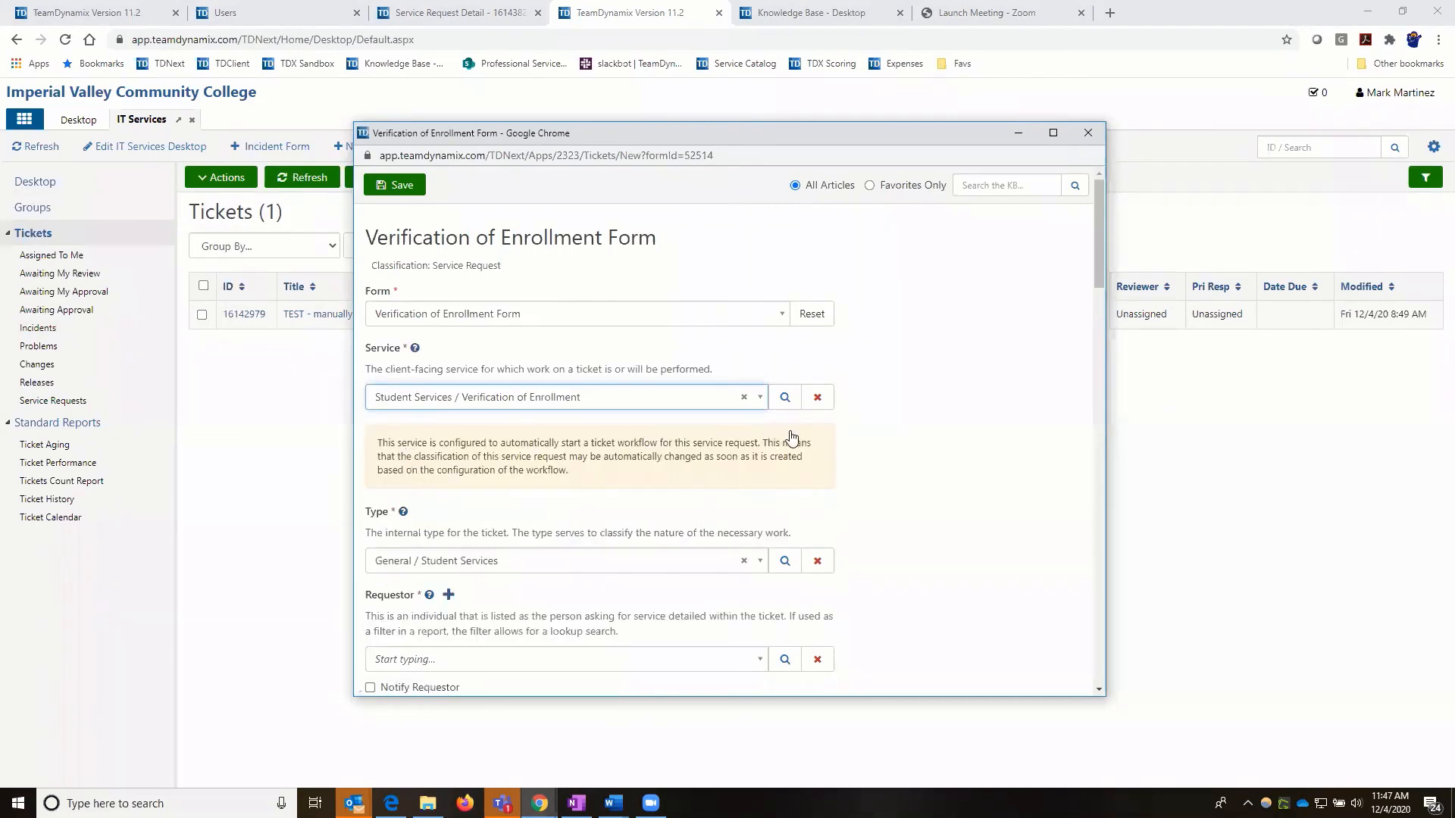
# Select the signed-in staff member as the requestor in the new Verification of Enrollment Form
pyautogui.scroll(-3, 767, 432)
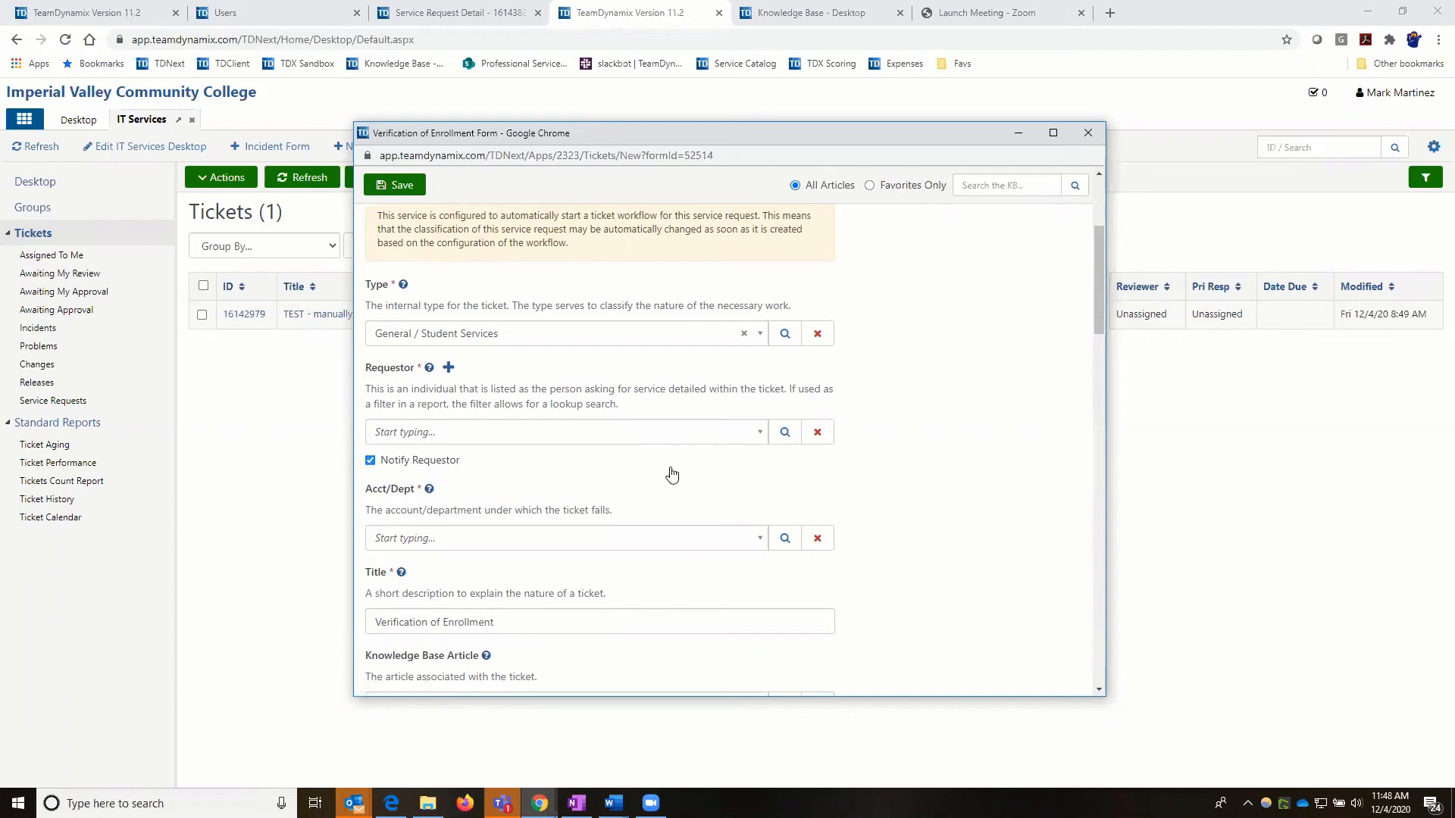
pyautogui.scroll(-2, 670, 475)
pyautogui.scroll(1, 732, 367)
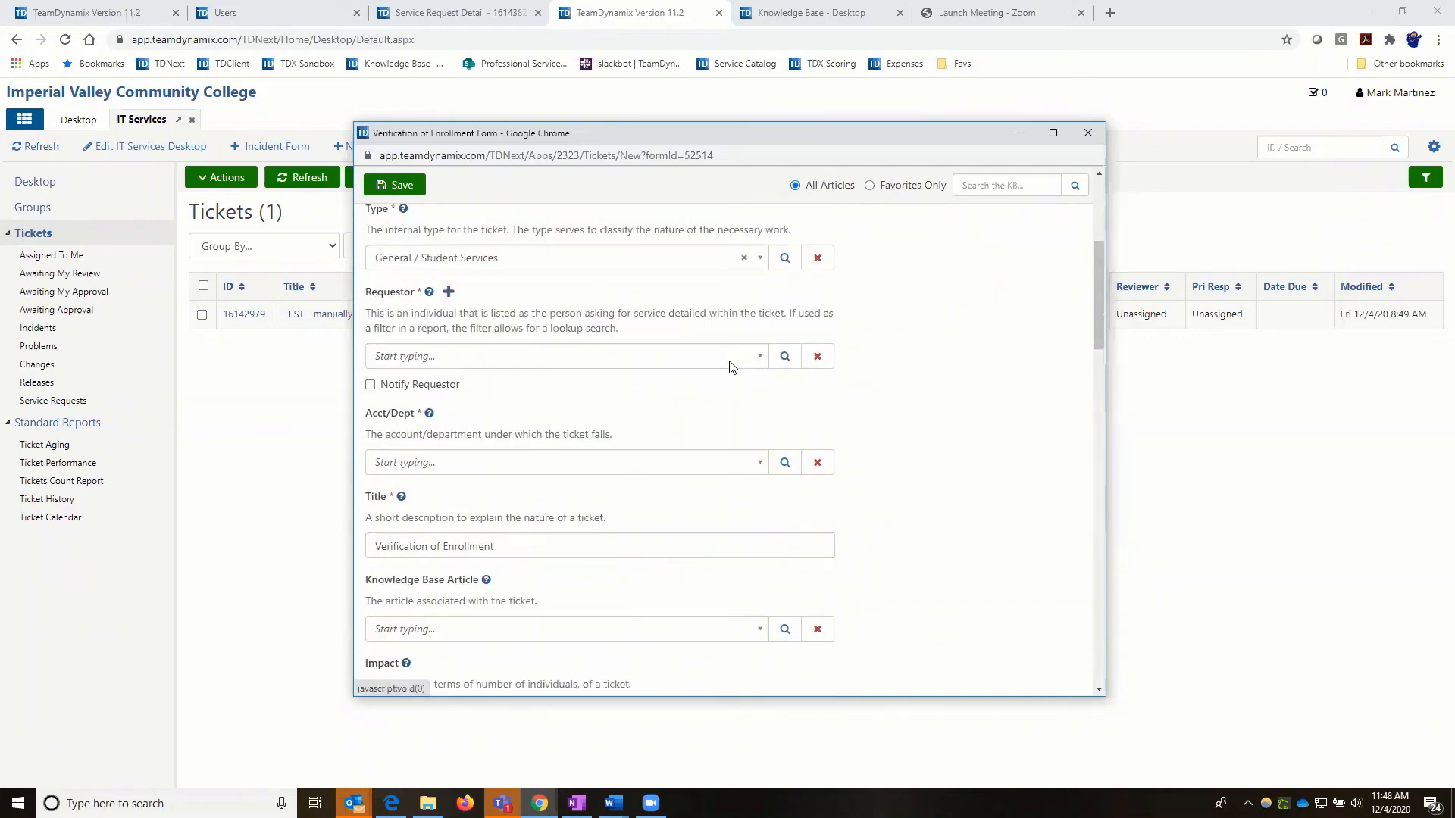
pyautogui.click(730, 361)
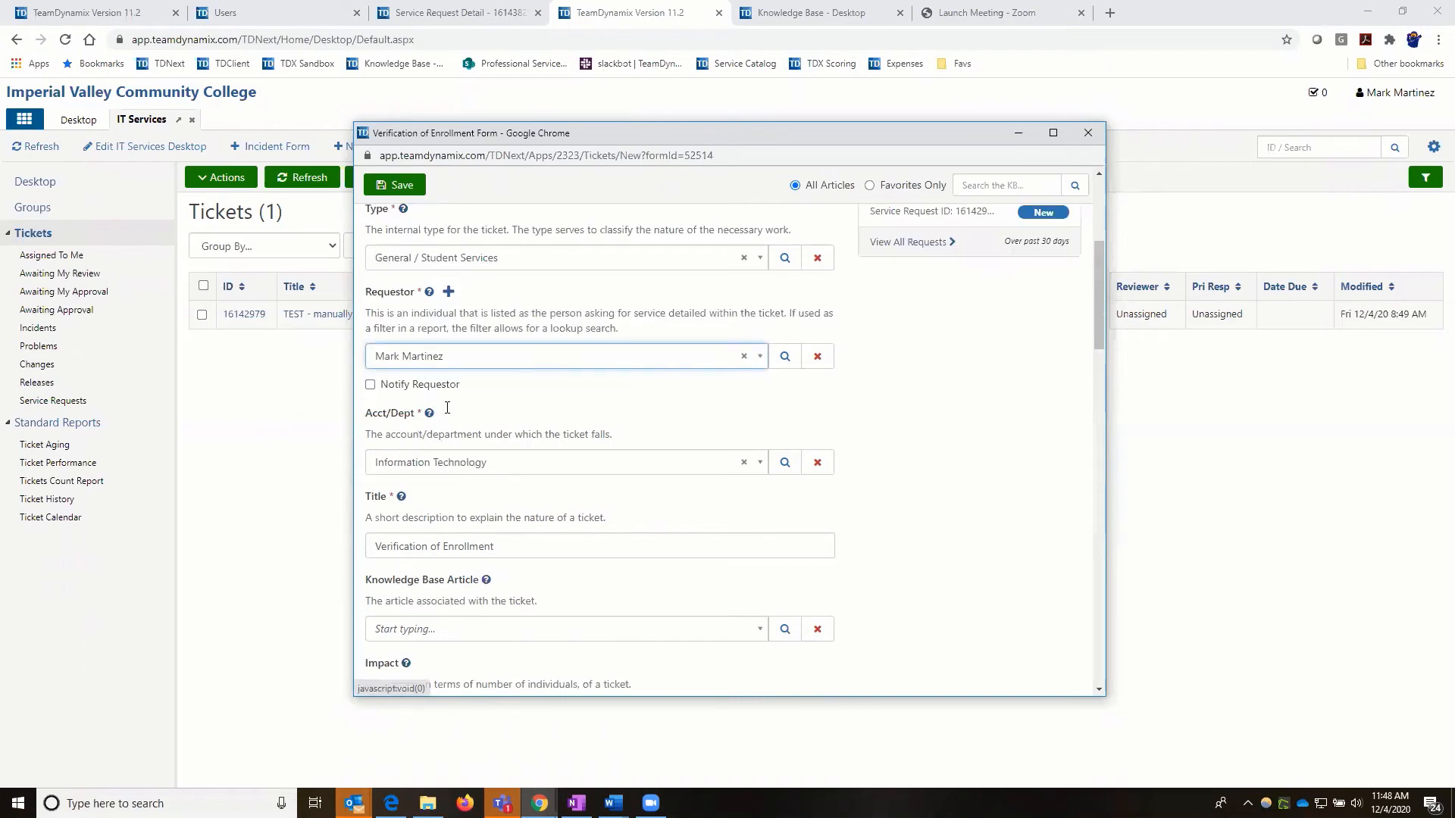
# Choose "I Will Pick Up" for both the 1st and 2nd copy and save the service request
pyautogui.scroll(-8, 500, 482)
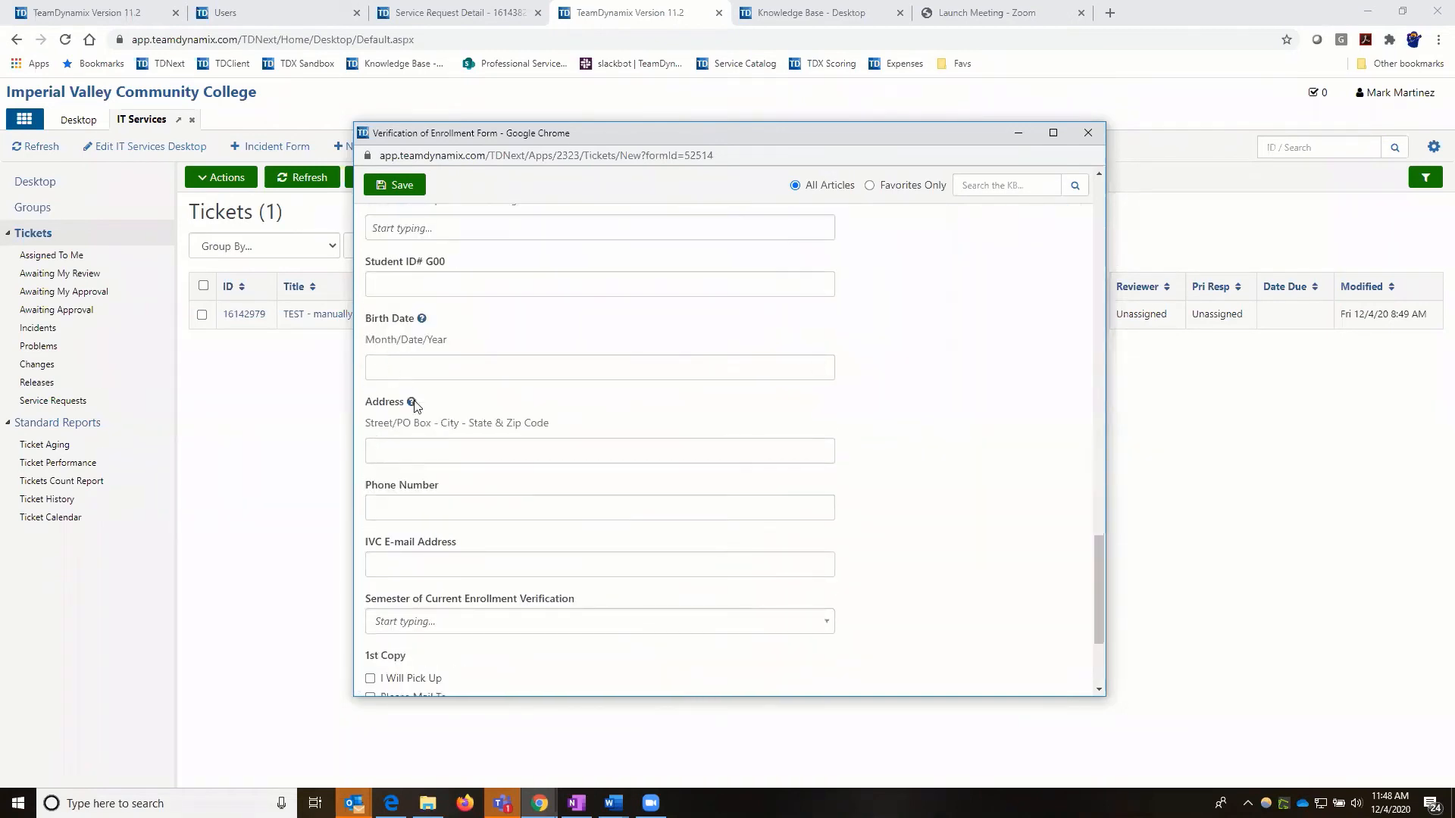
pyautogui.scroll(2, 413, 417)
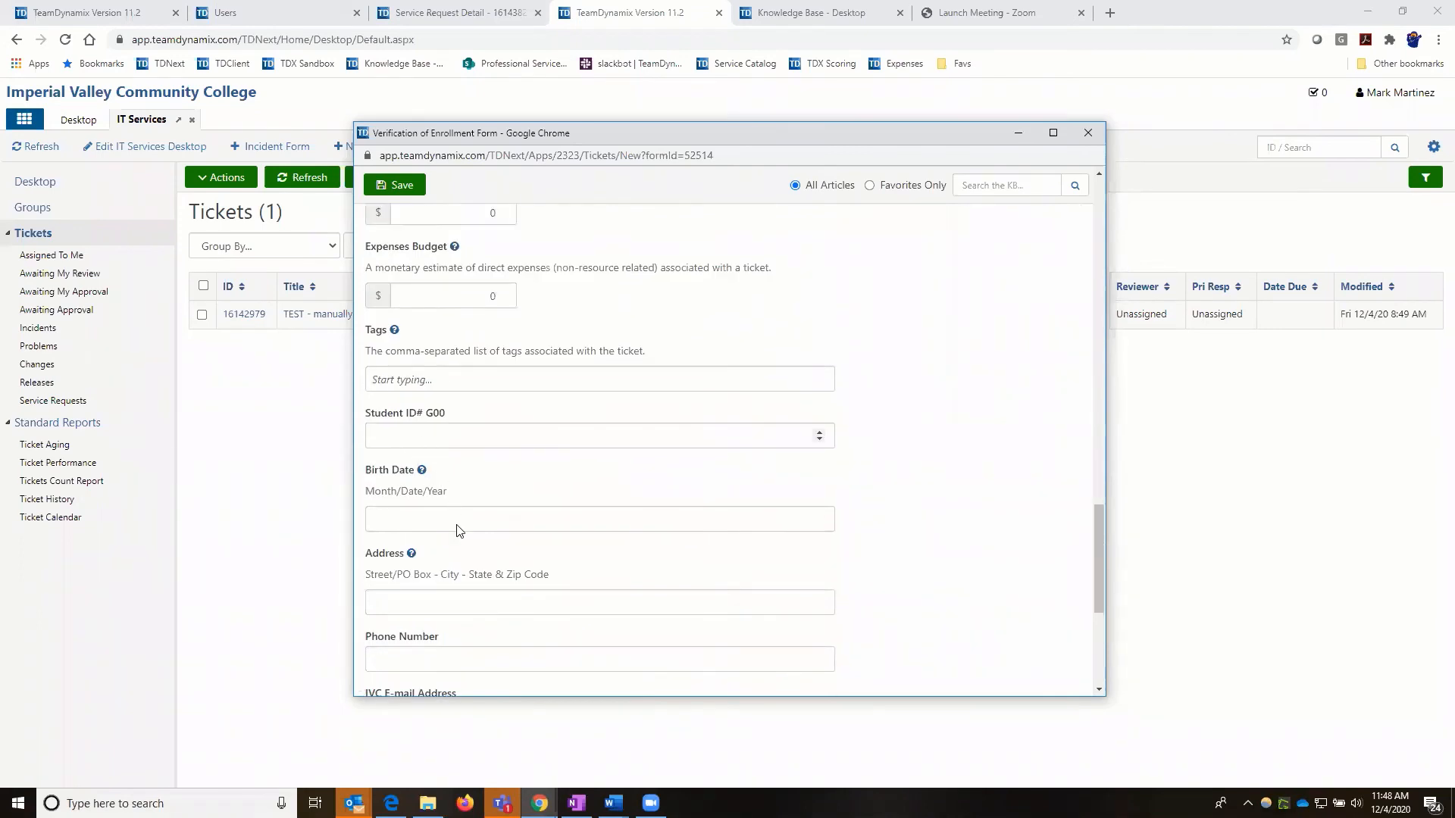
pyautogui.scroll(-5, 455, 531)
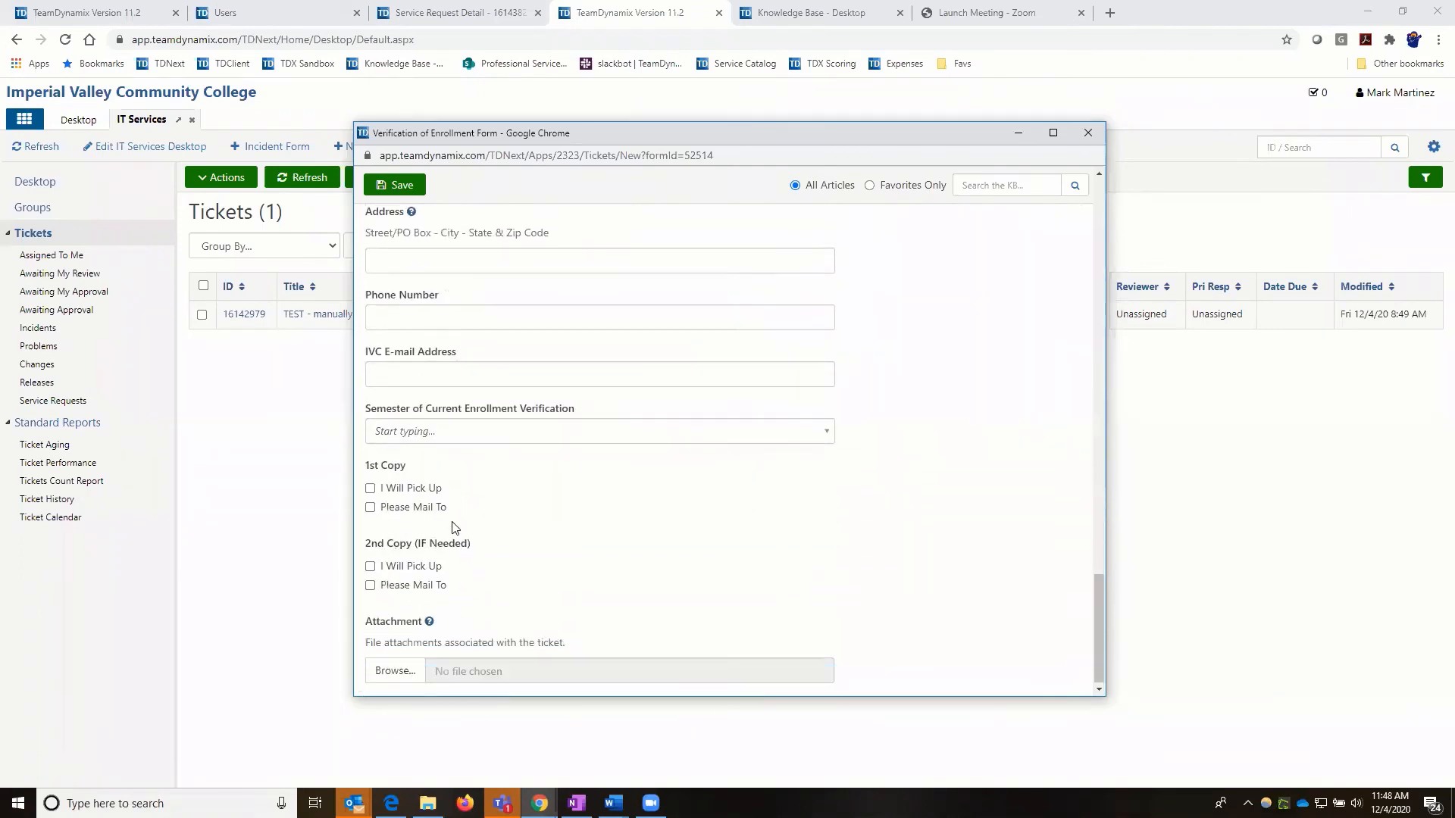
pyautogui.click(413, 564)
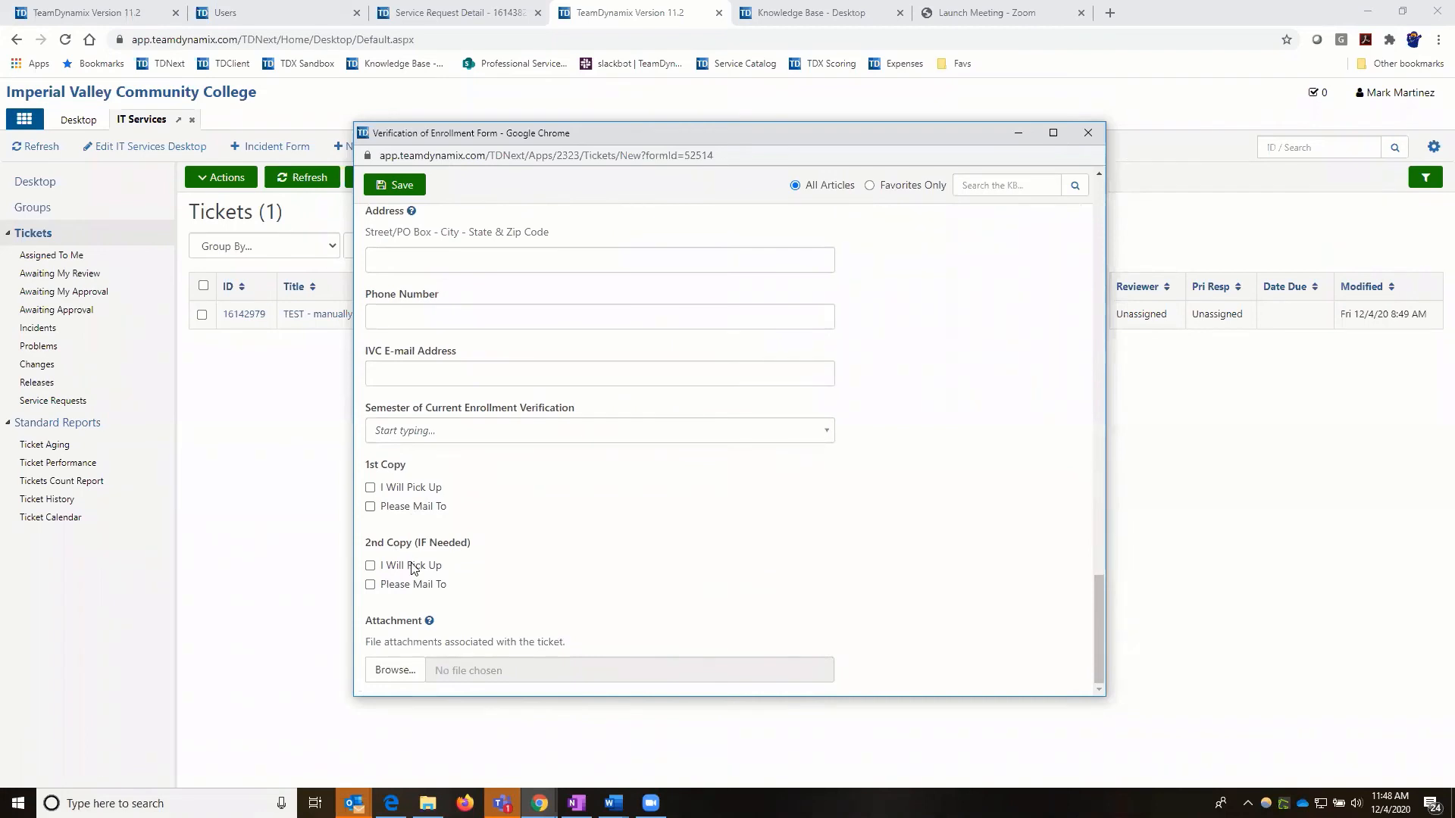
pyautogui.click(409, 488)
pyautogui.click(403, 185)
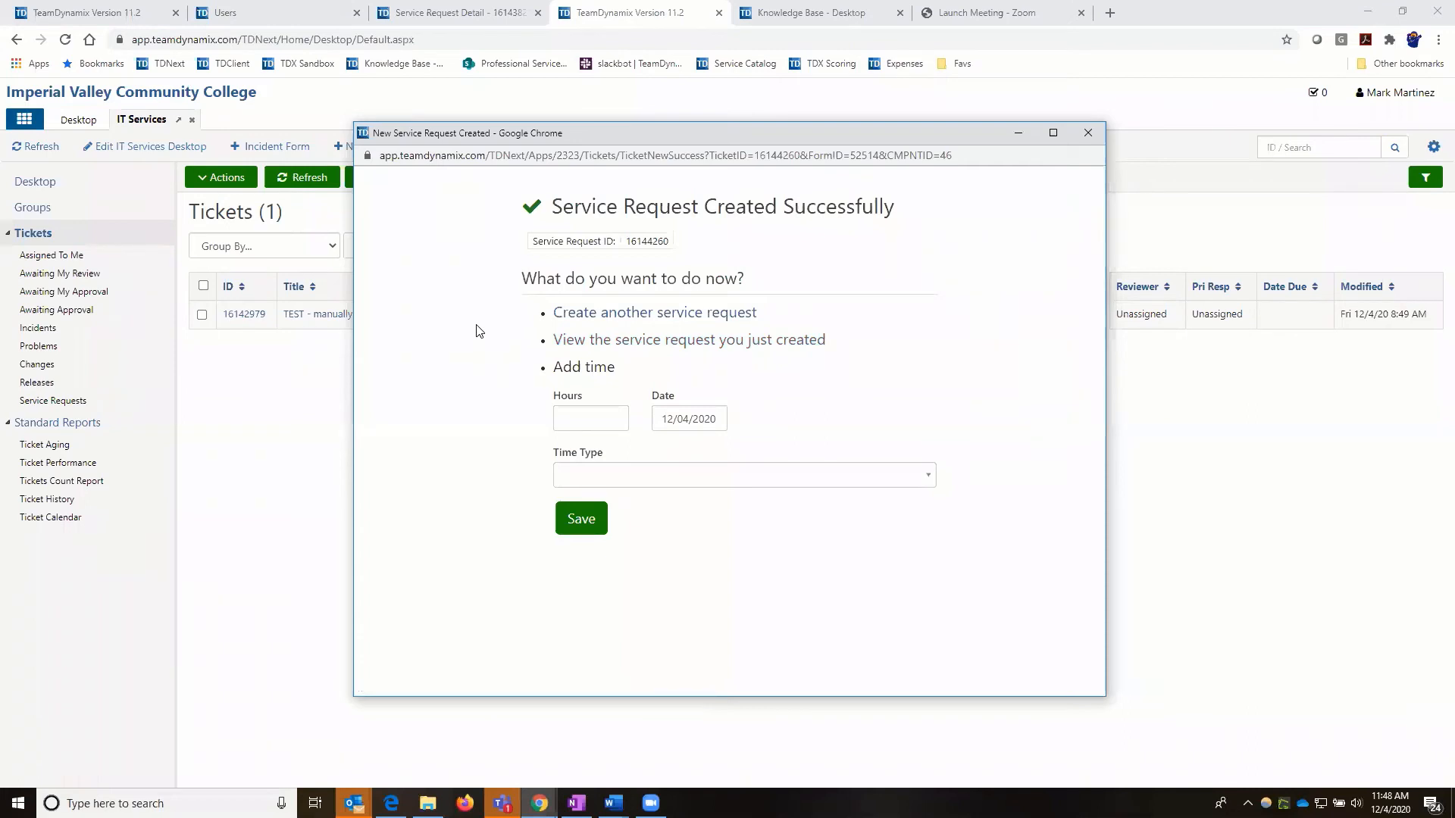
# Log .5 hours of Ticket Time dated 12/04/2020 on the created service request and save the entry
pyautogui.click(599, 419)
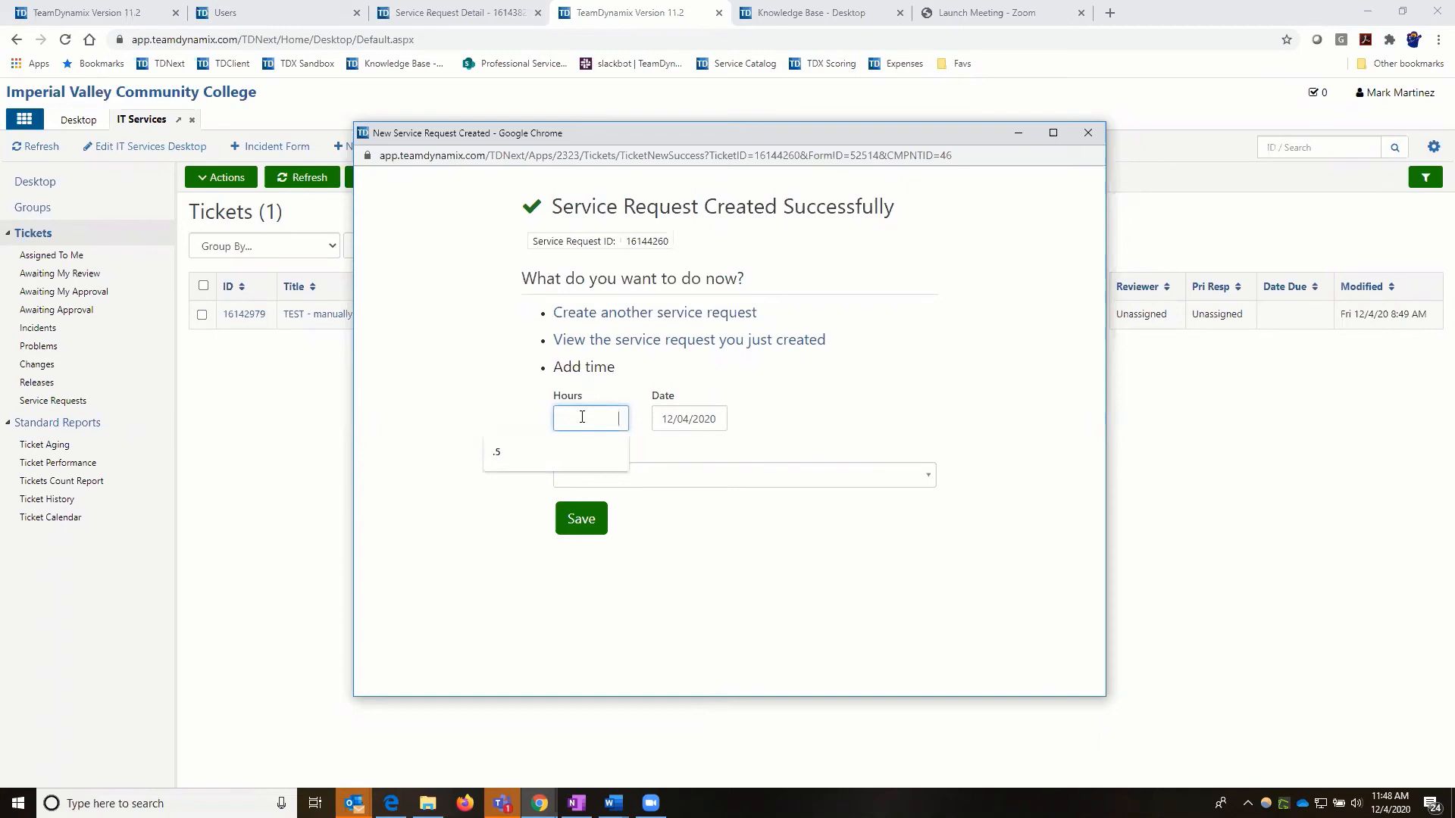
pyautogui.write('.5')
pyautogui.click(924, 477)
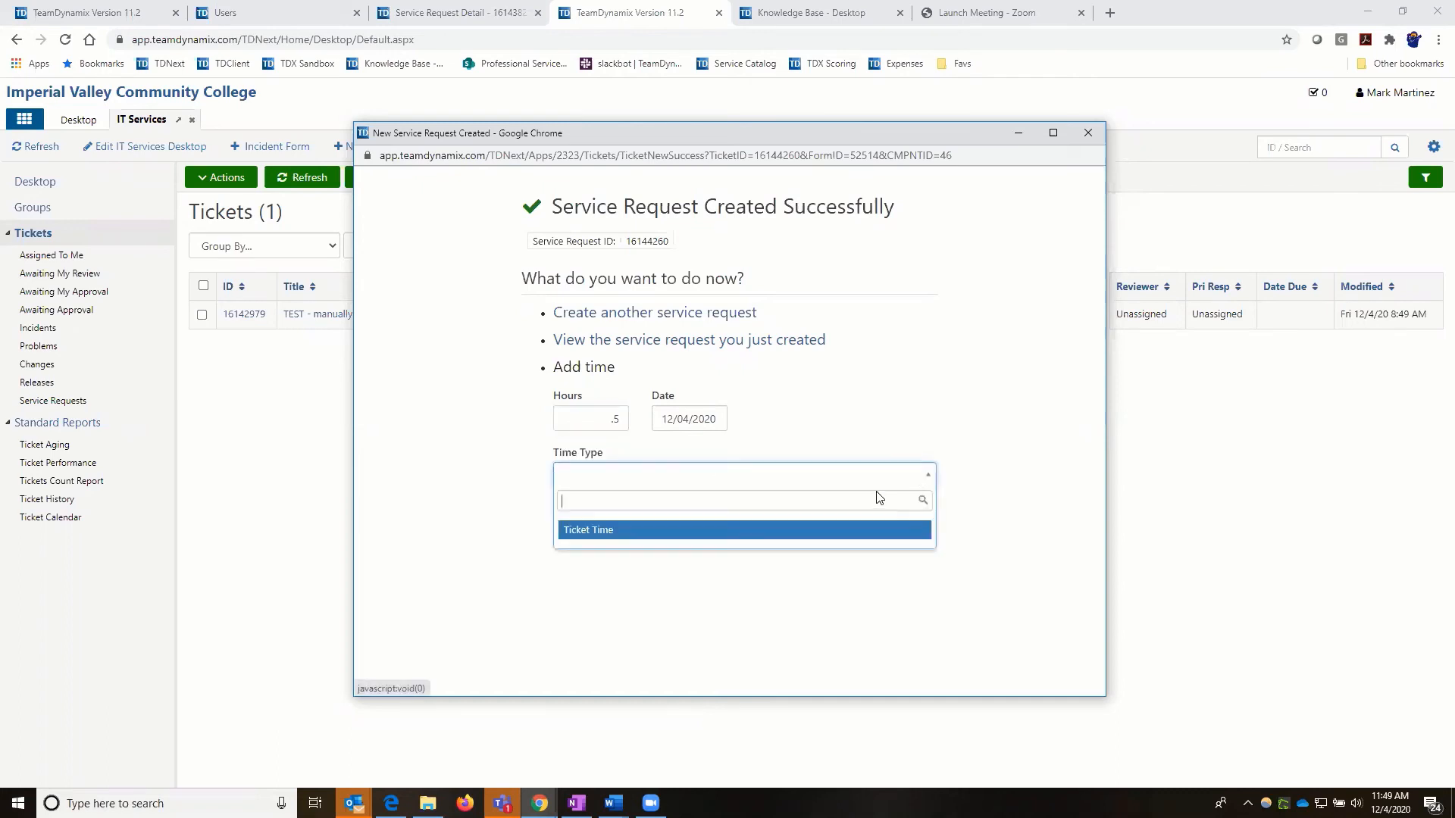
pyautogui.click(616, 530)
pyautogui.click(585, 518)
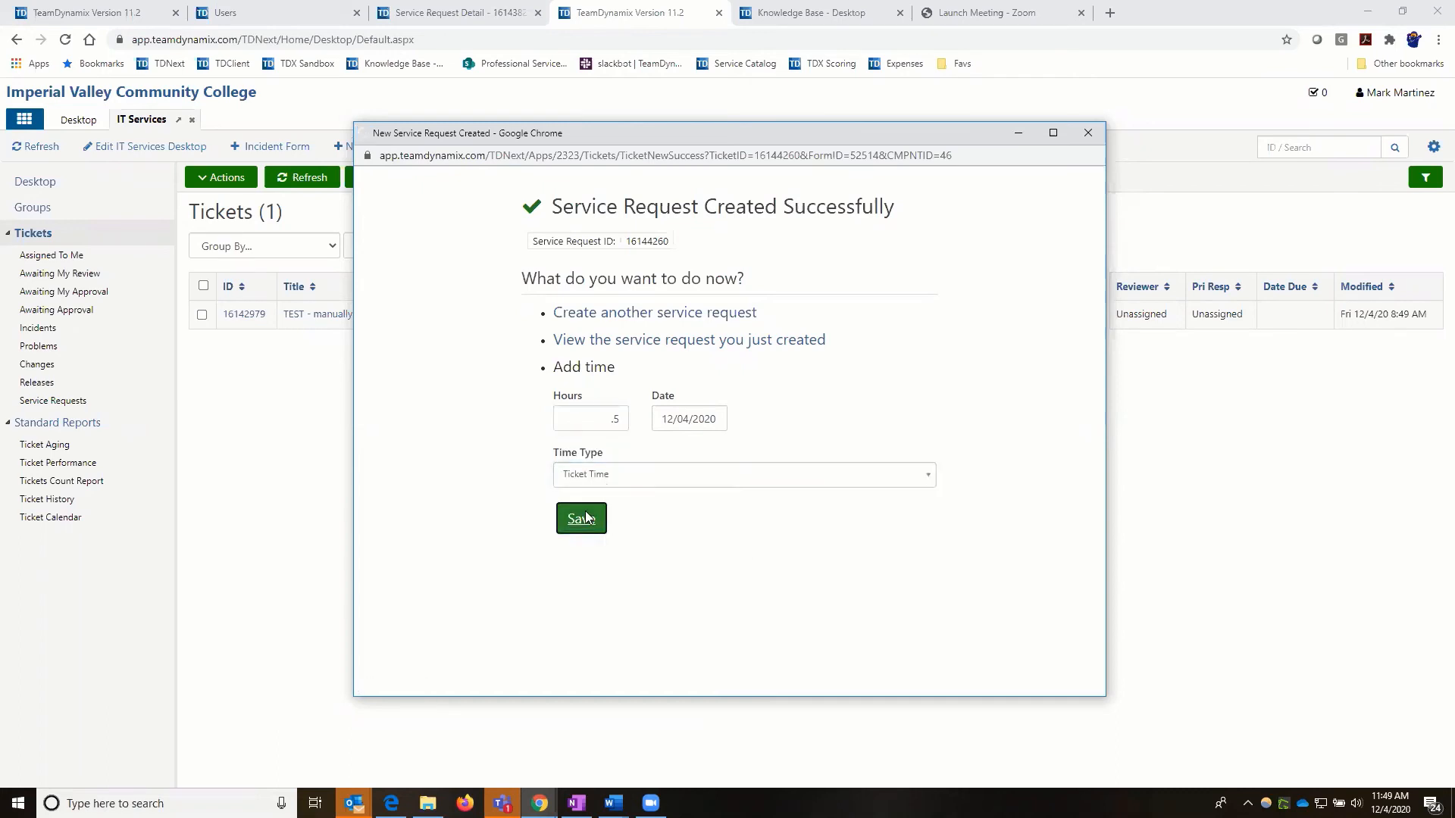
pyautogui.click(586, 517)
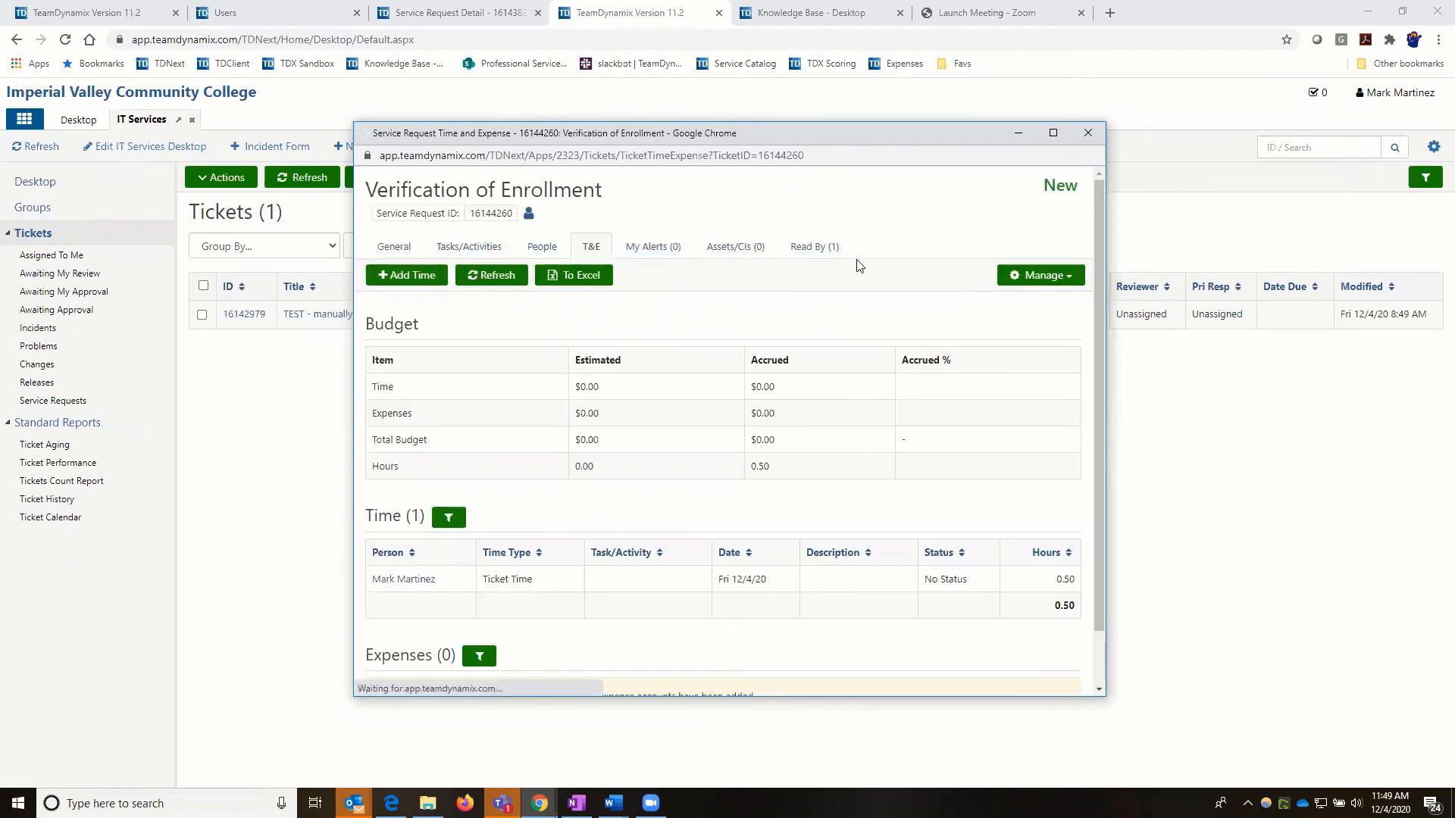
# Review the new request's general details, including its workflow, current approval activity and copy pick-up choices
pyautogui.click(405, 251)
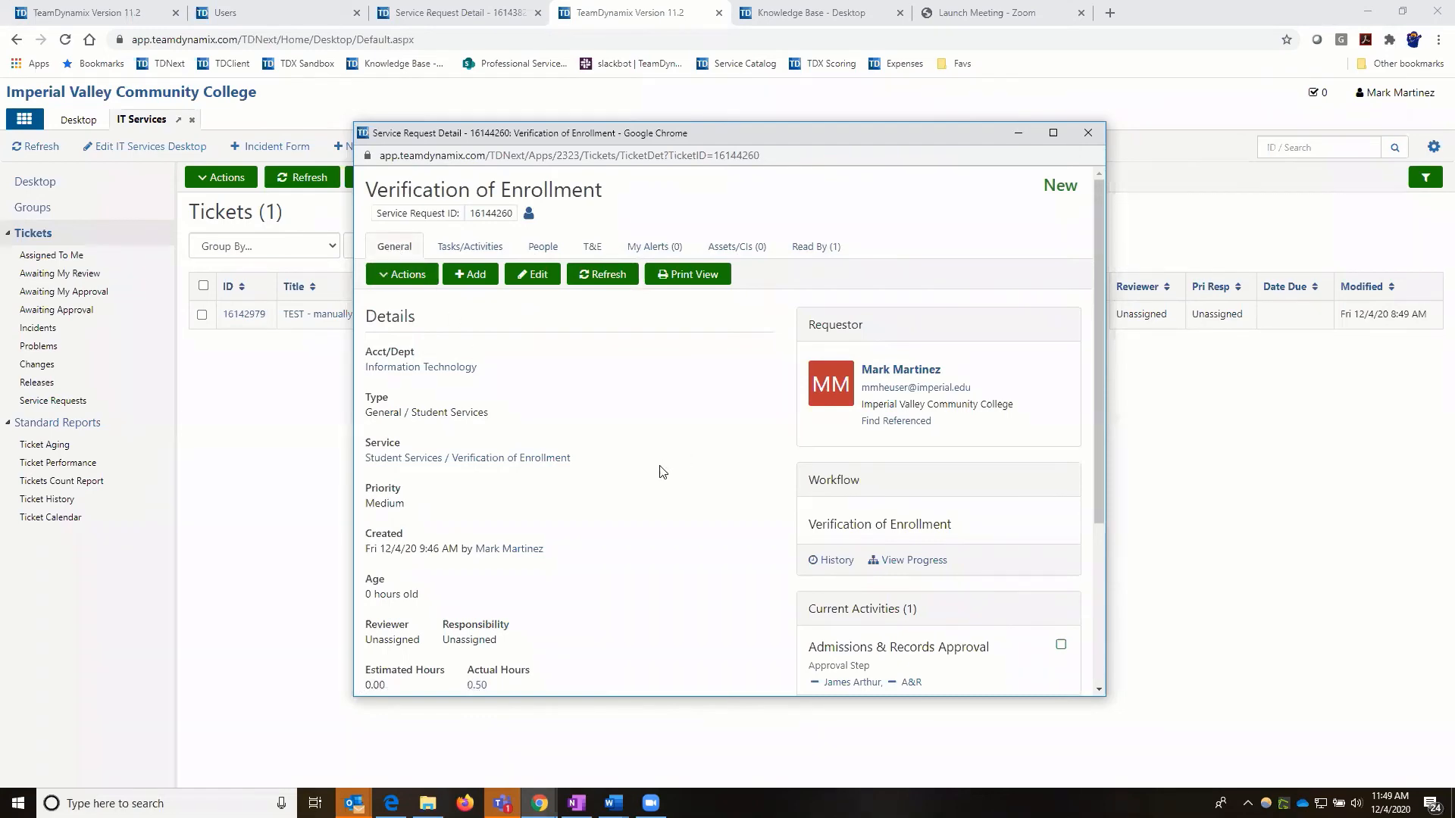
pyautogui.scroll(-3, 662, 475)
pyautogui.scroll(3, 557, 398)
pyautogui.scroll(-1, 844, 467)
pyautogui.scroll(-3, 844, 467)
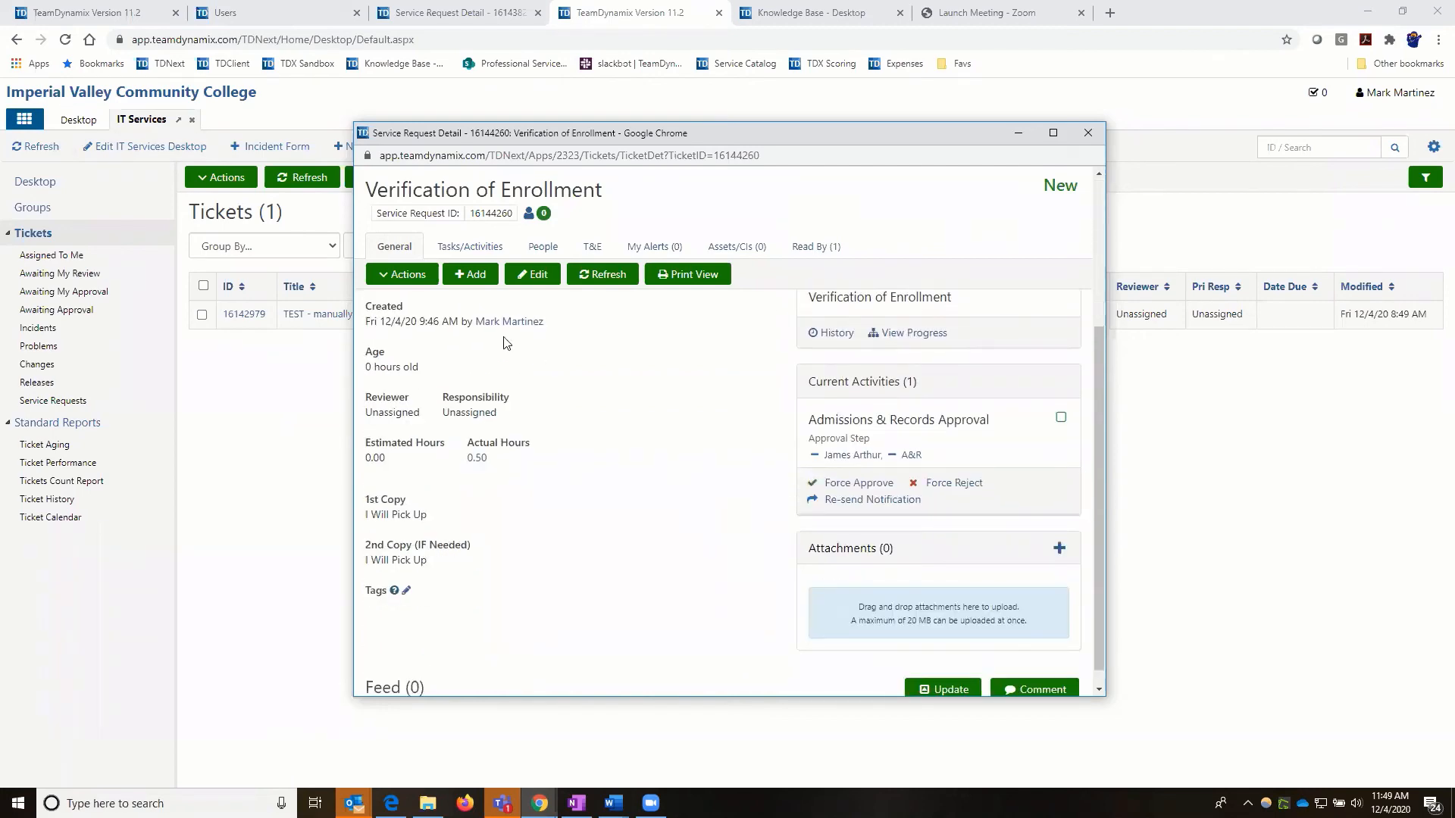
pyautogui.scroll(4, 465, 311)
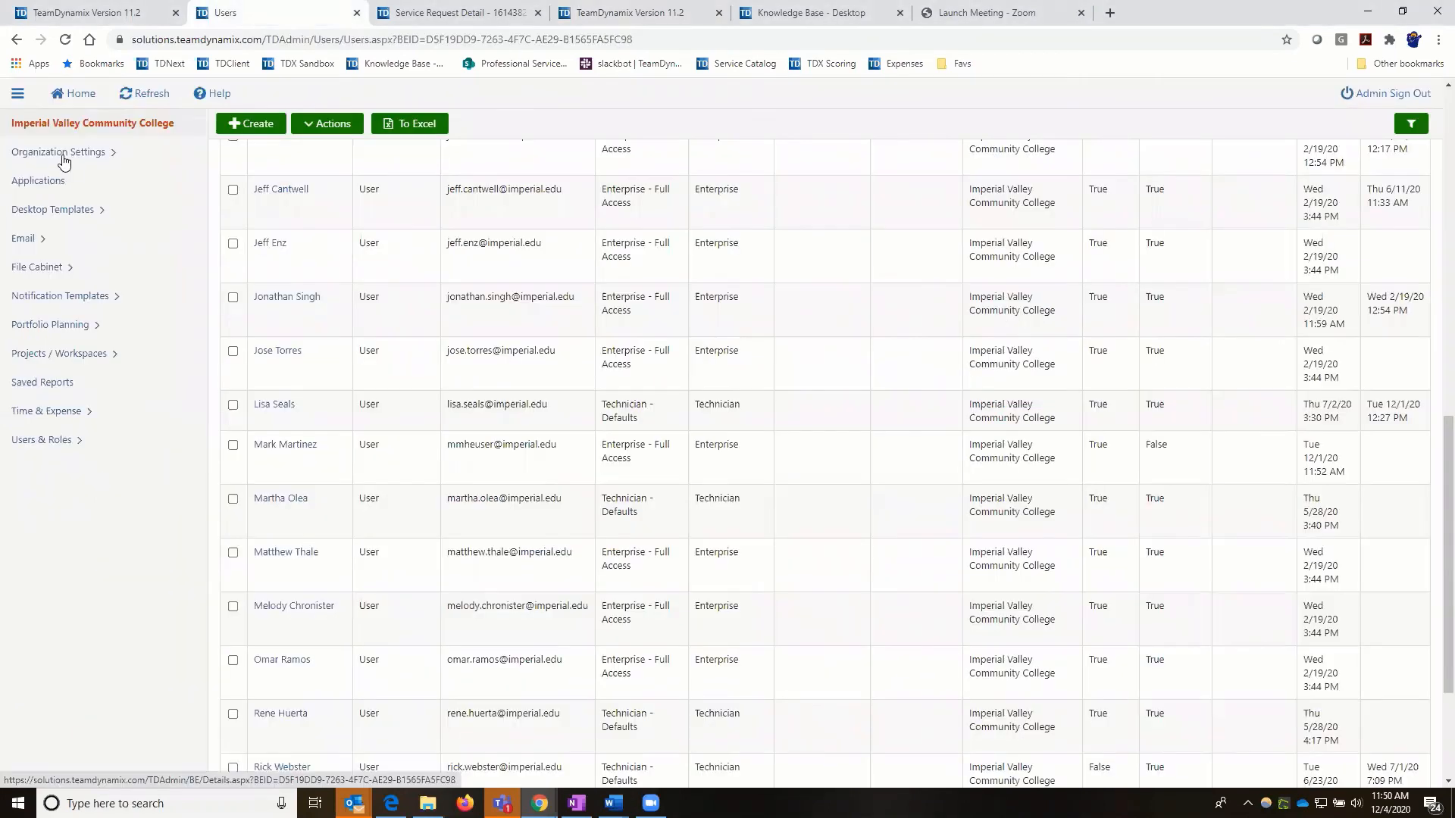
# Switch to the administration site and open the rules of the IT Services application's "TDX monitor" email monitor
pyautogui.click(64, 161)
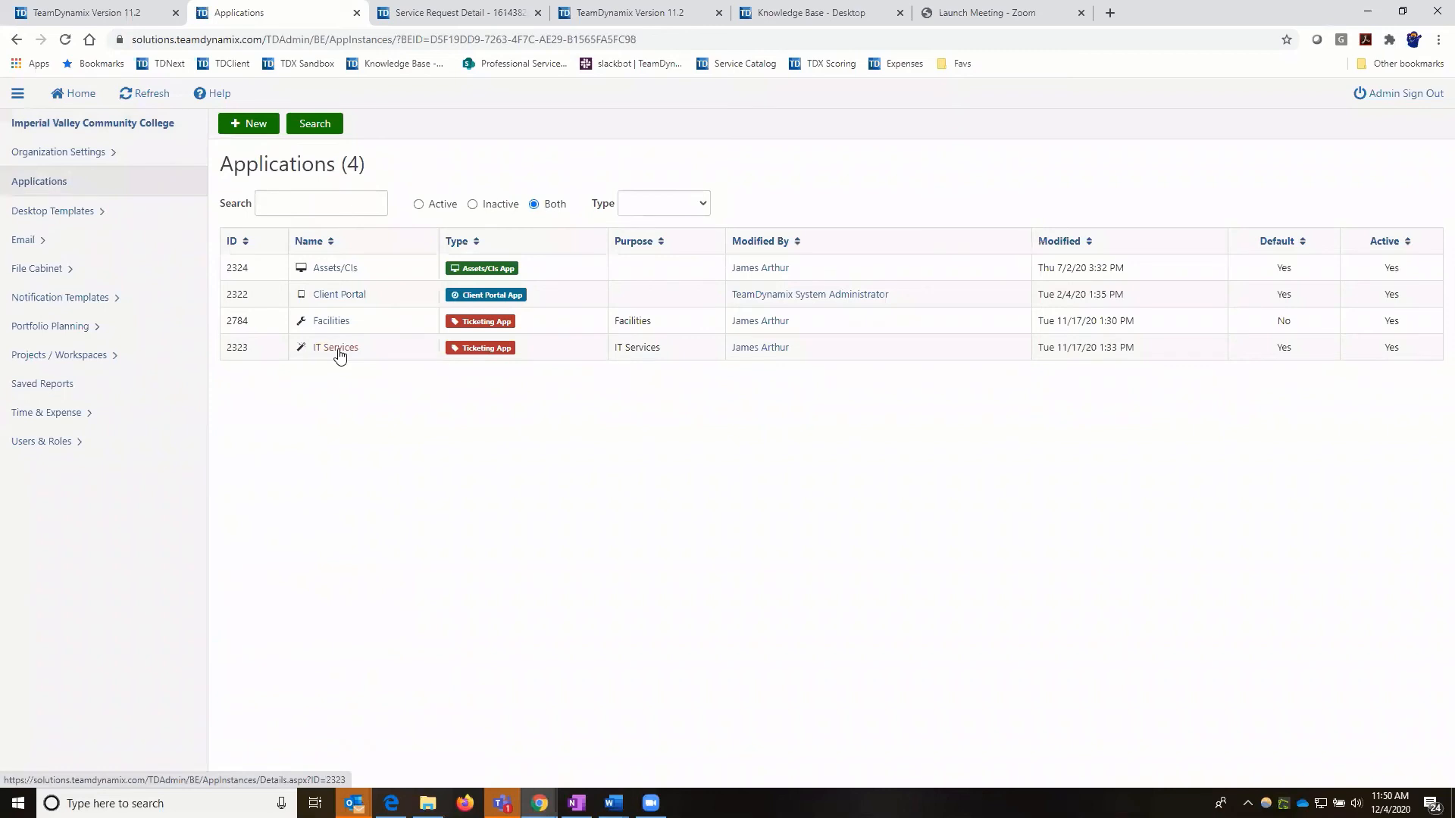
pyautogui.click(339, 350)
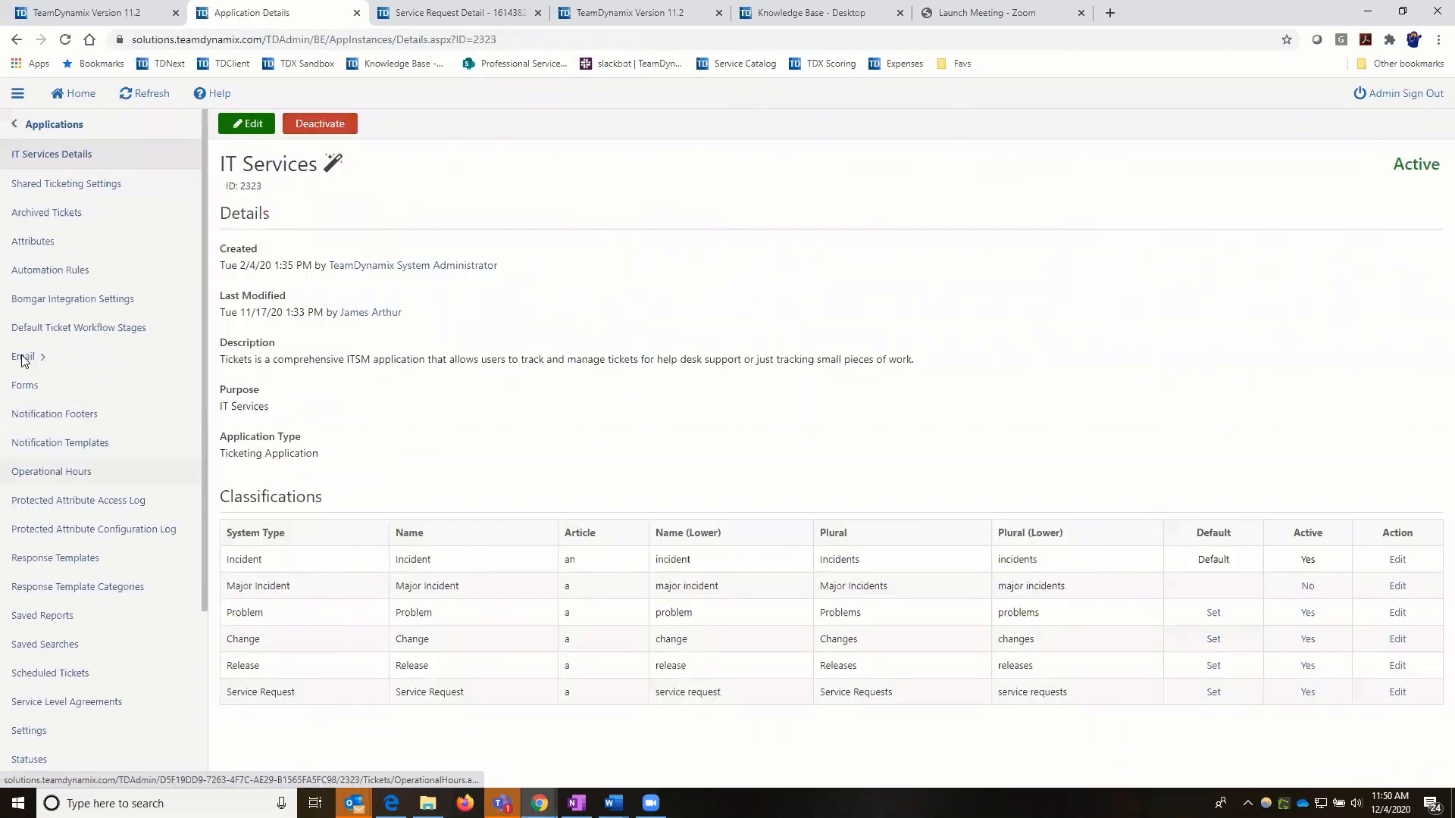
pyautogui.click(22, 356)
pyautogui.click(45, 183)
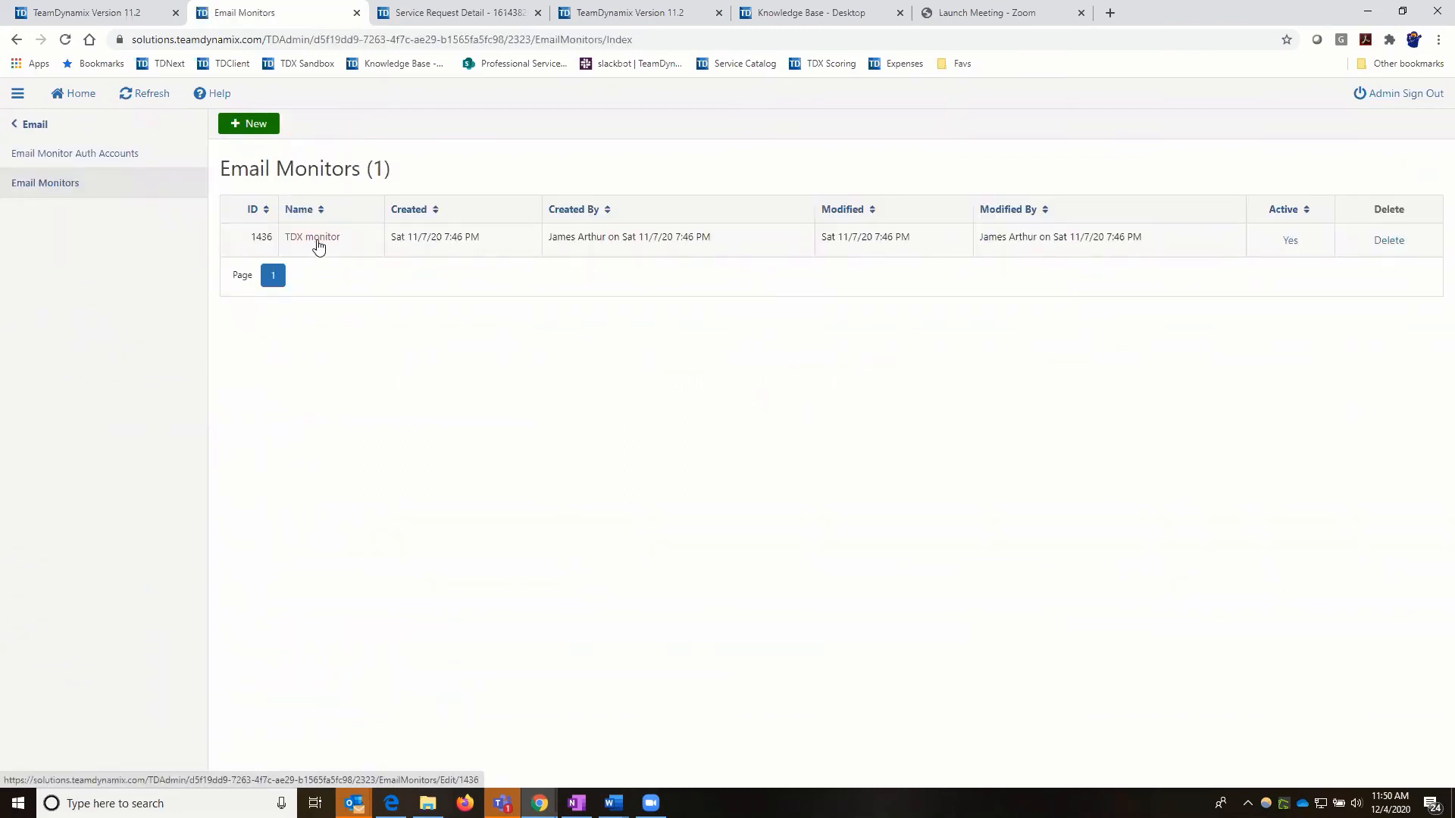
pyautogui.click(318, 246)
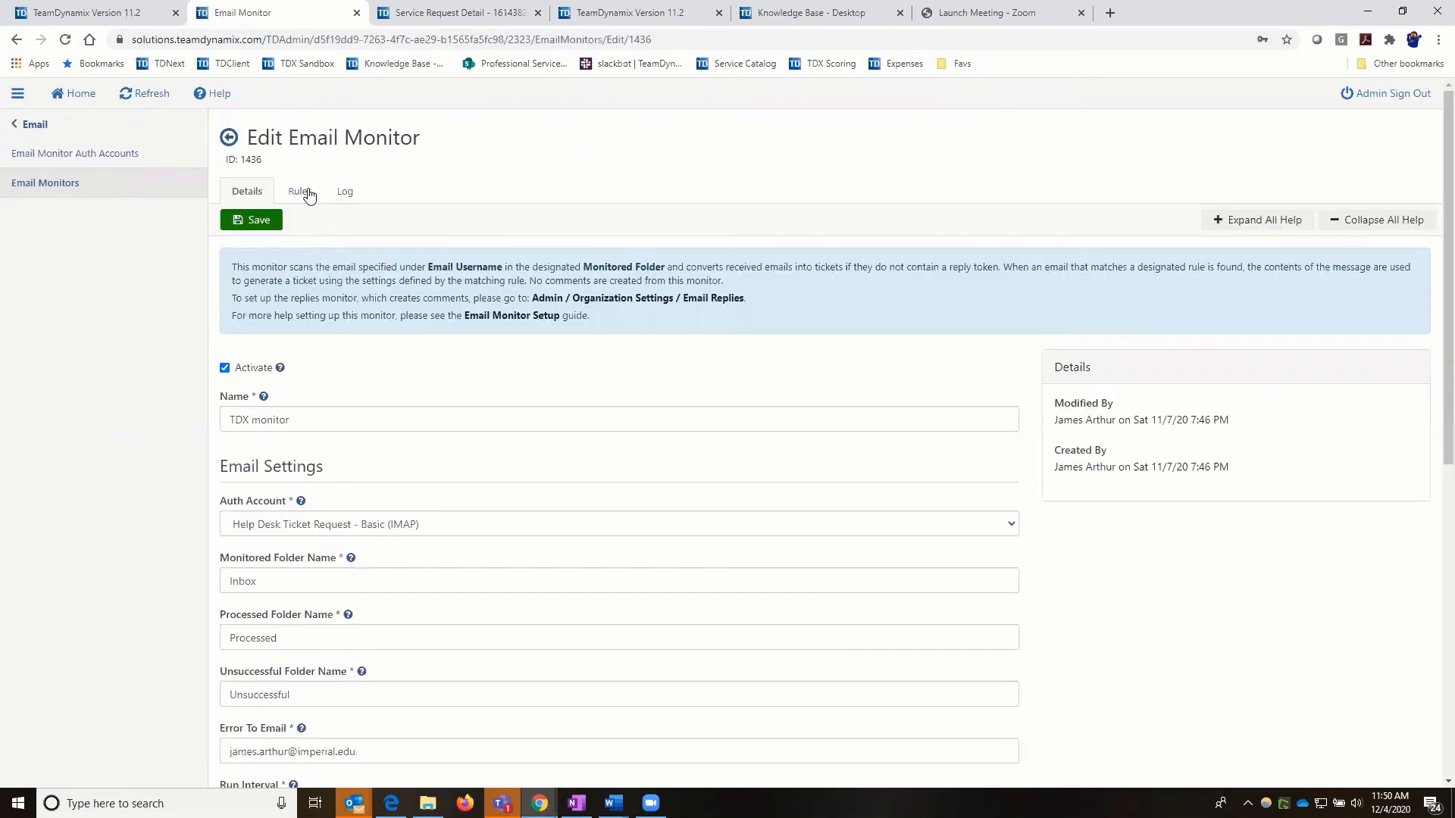
pyautogui.click(308, 192)
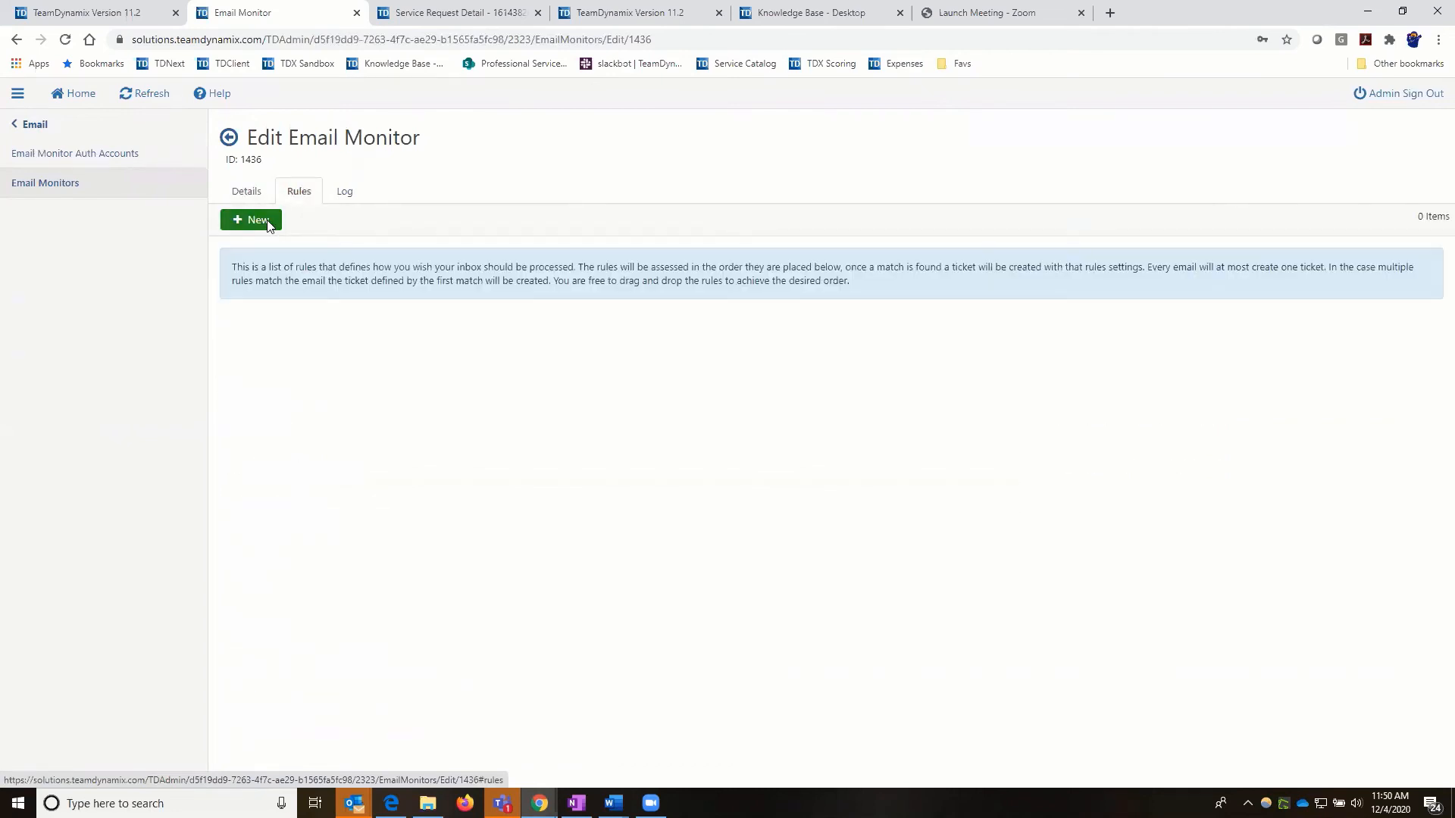
# Start a new ticket creation rule that matches emails containing "Enrollment Verification"
pyautogui.click(269, 226)
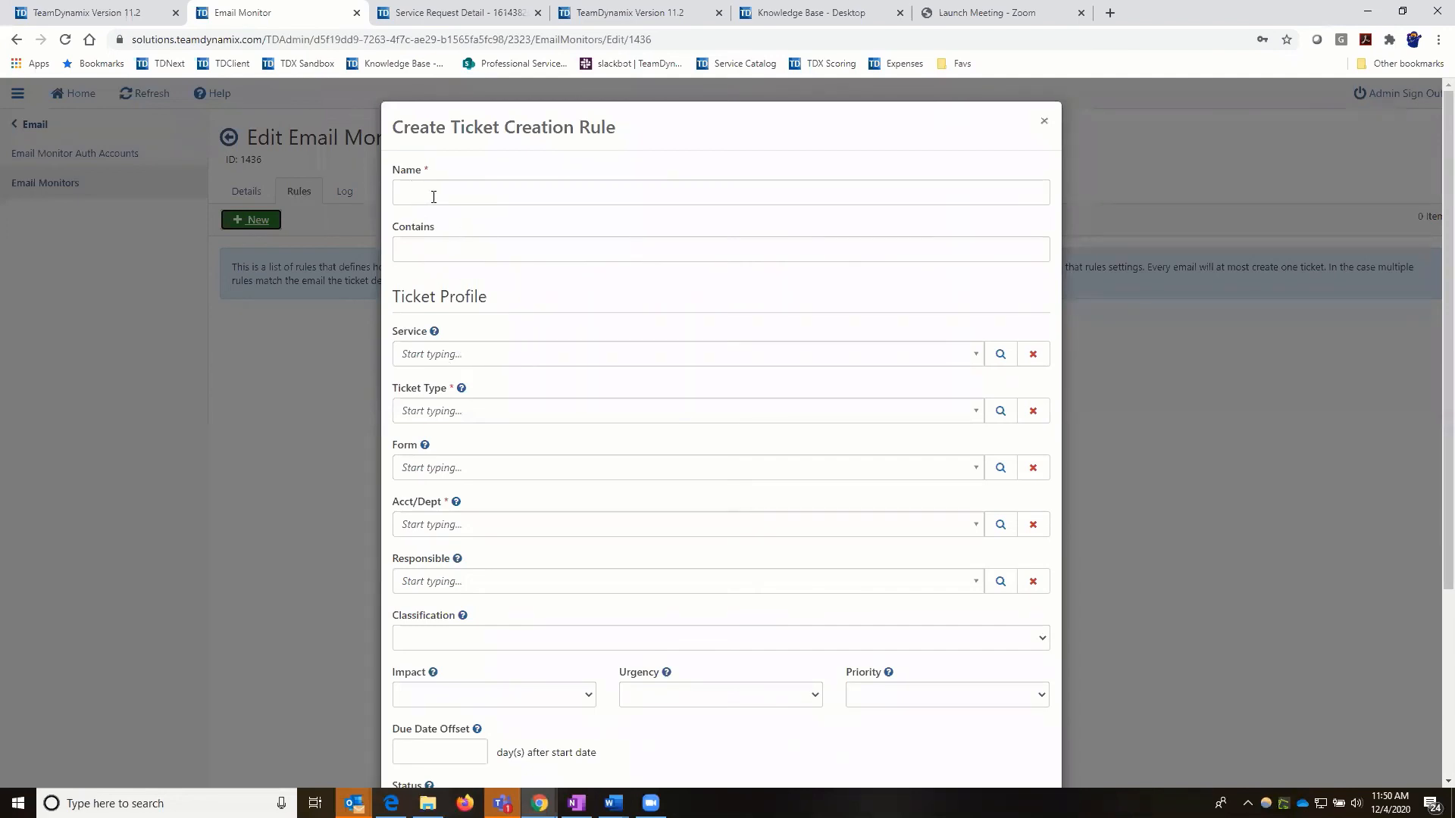
pyautogui.click(429, 247)
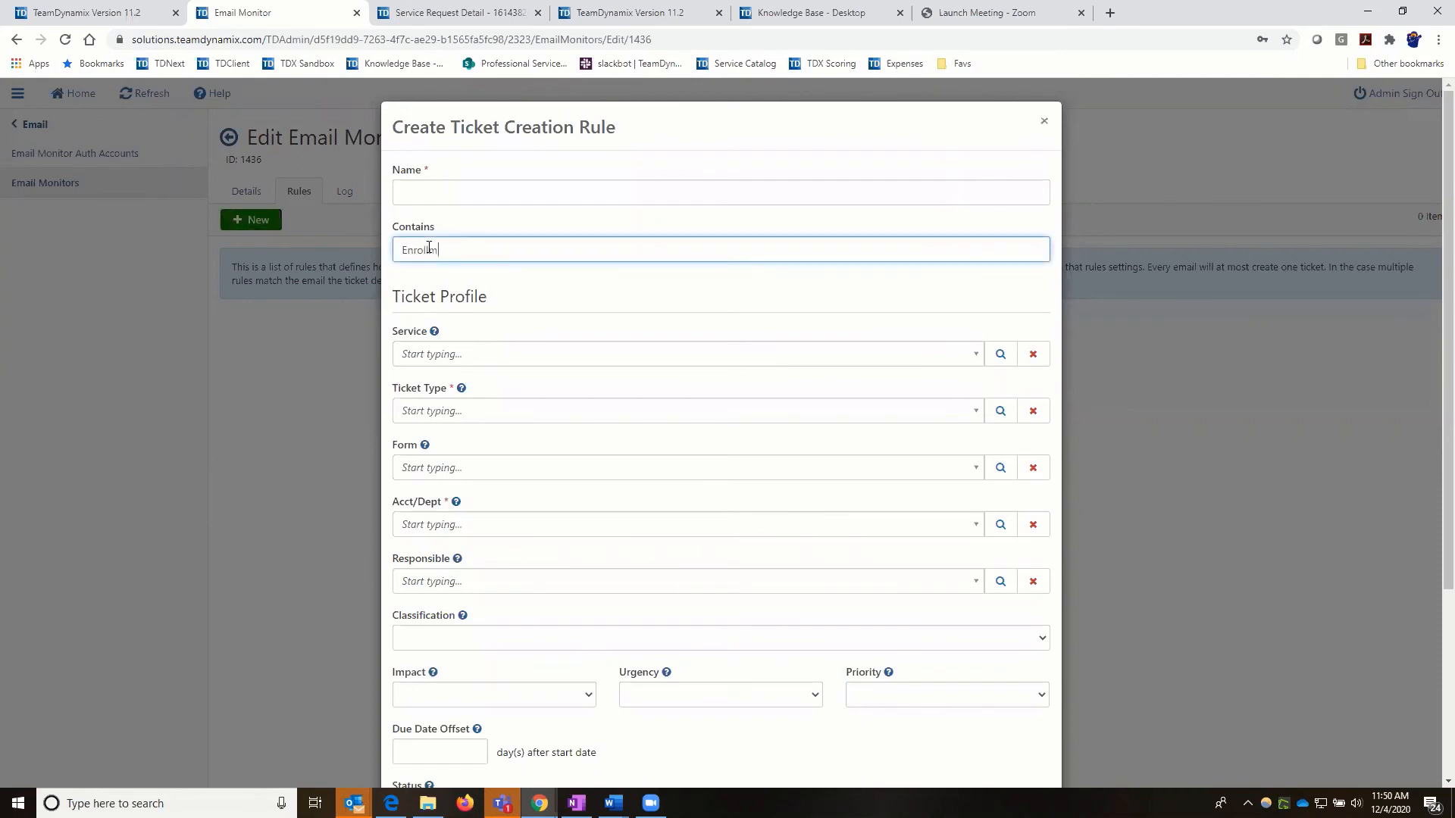
pyautogui.write('Enrollment Verification')
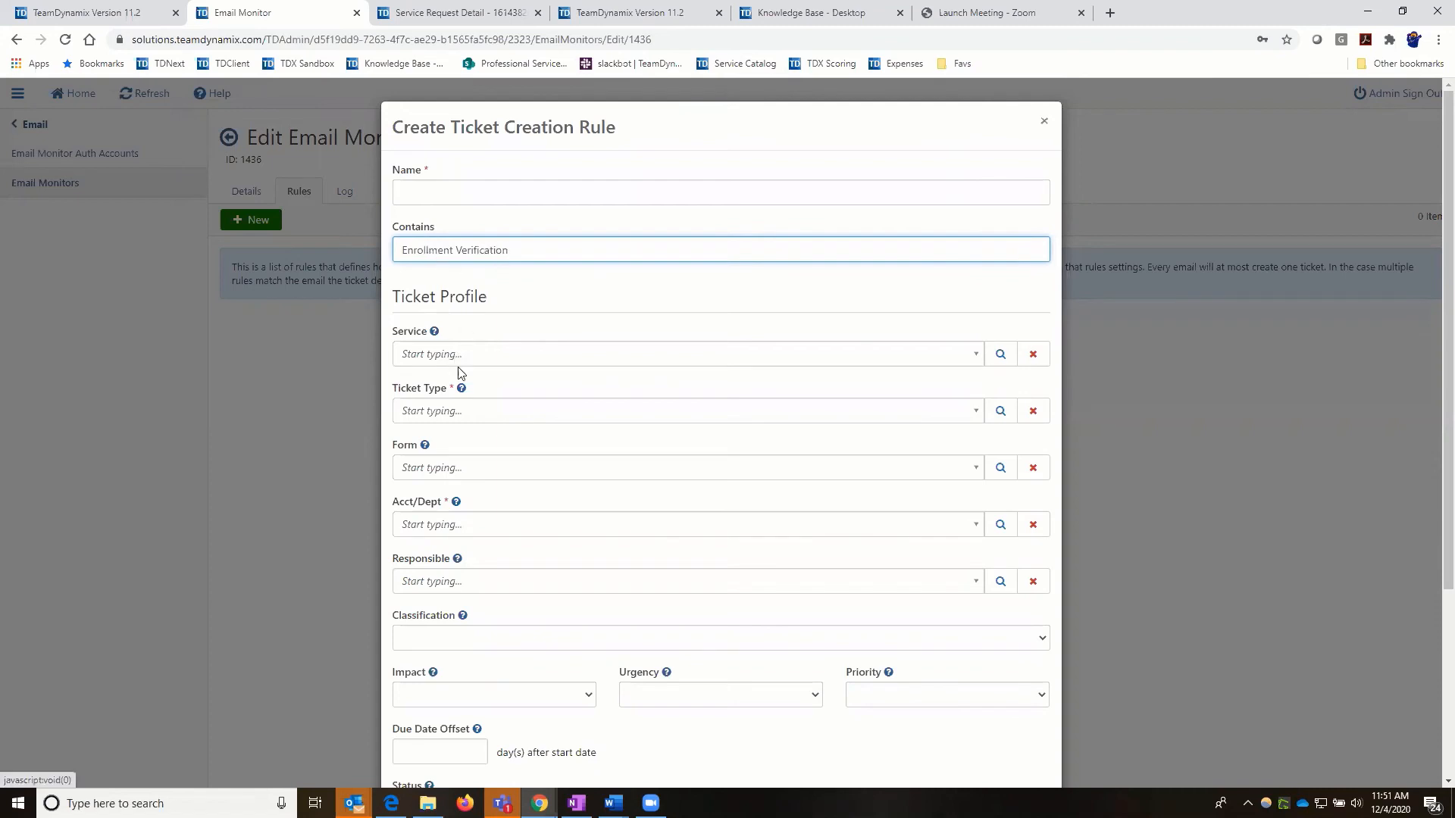
# Set the rule's service to Student Services / Verification of Enrollment and its ticket type to General / Student Services
pyautogui.click(458, 358)
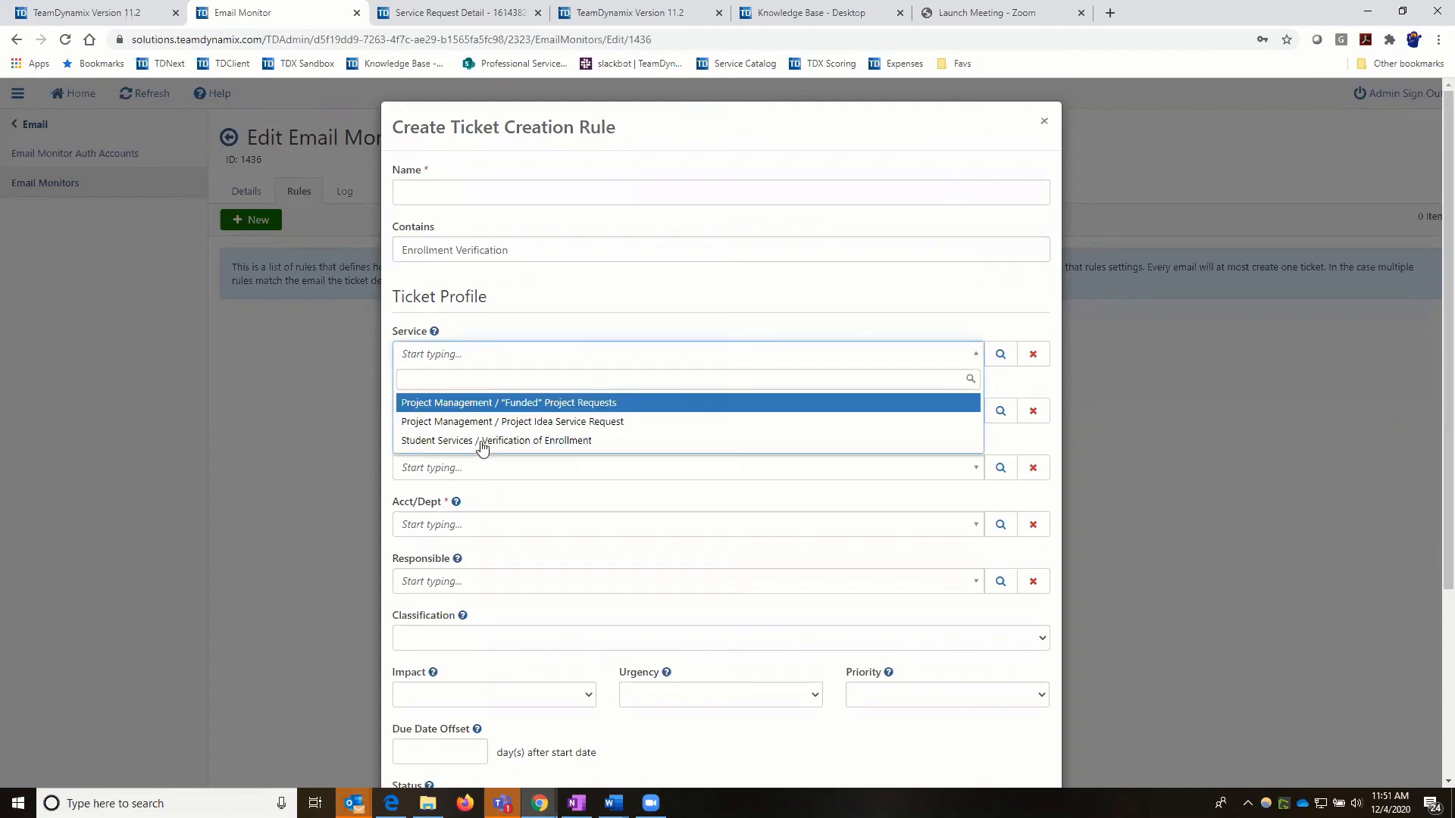
pyautogui.click(481, 441)
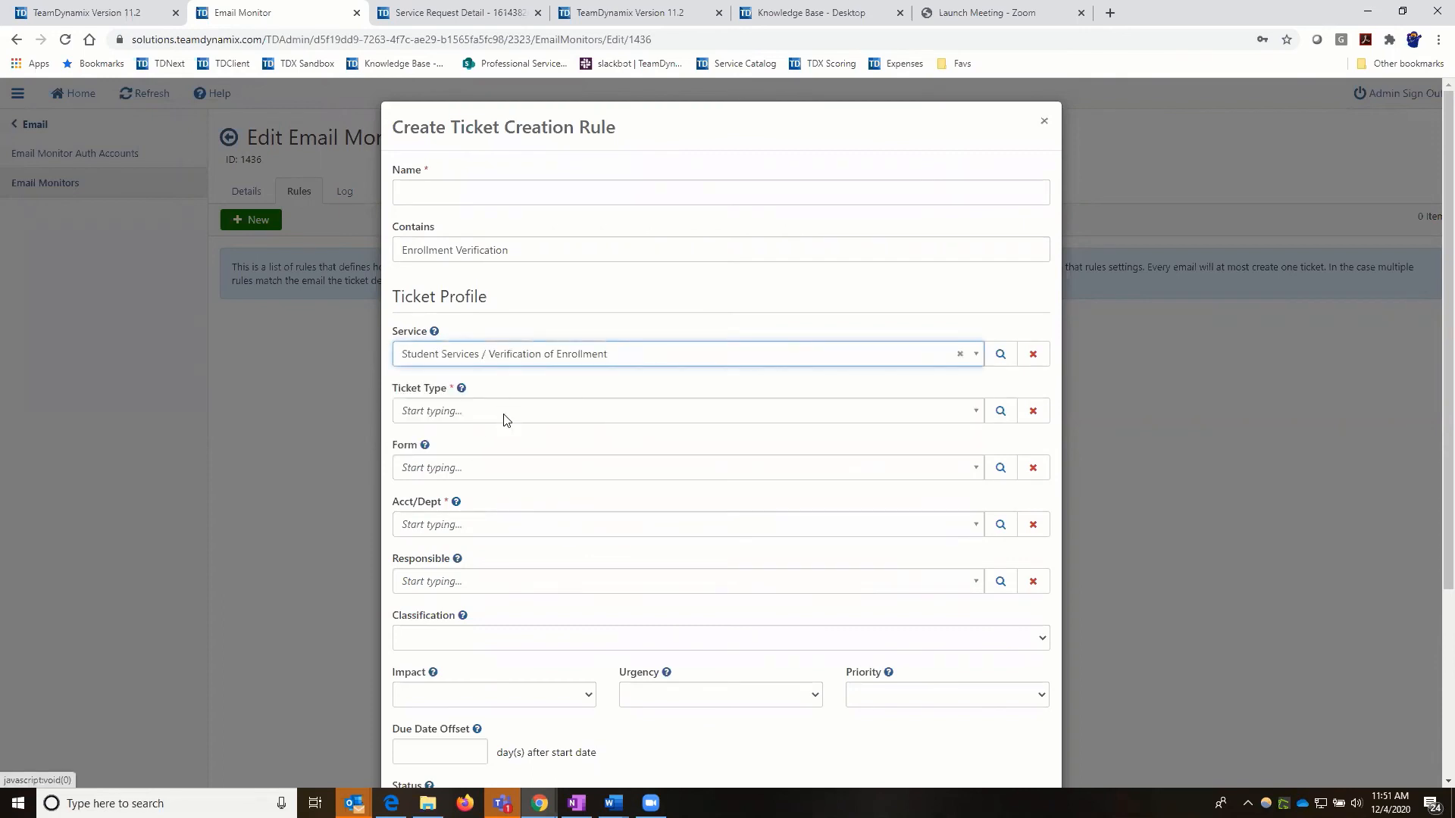
pyautogui.click(504, 425)
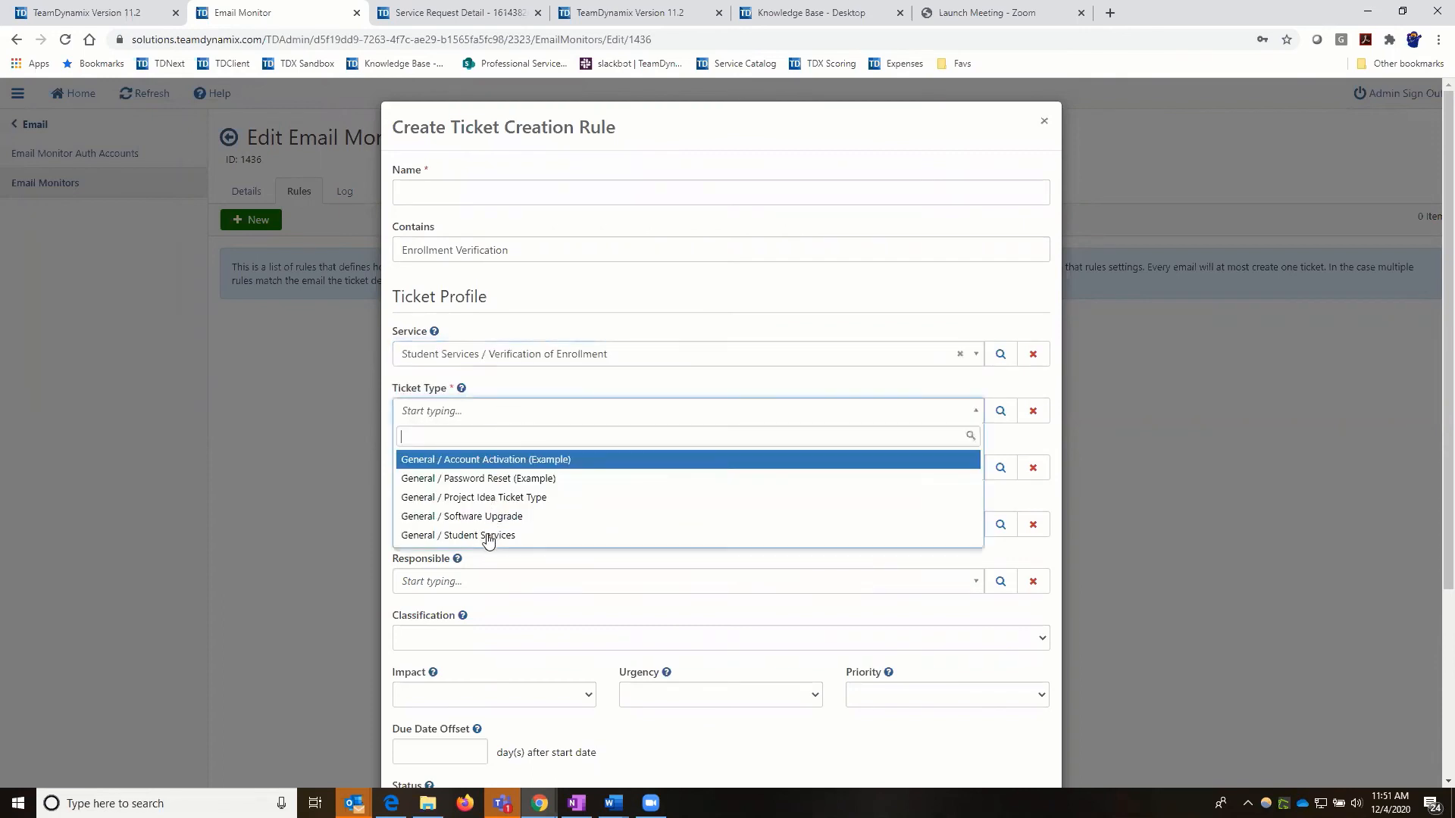
pyautogui.press('Down')
pyautogui.press('Down')
pyautogui.press('Down')
pyautogui.press('Down')
pyautogui.press('Return')
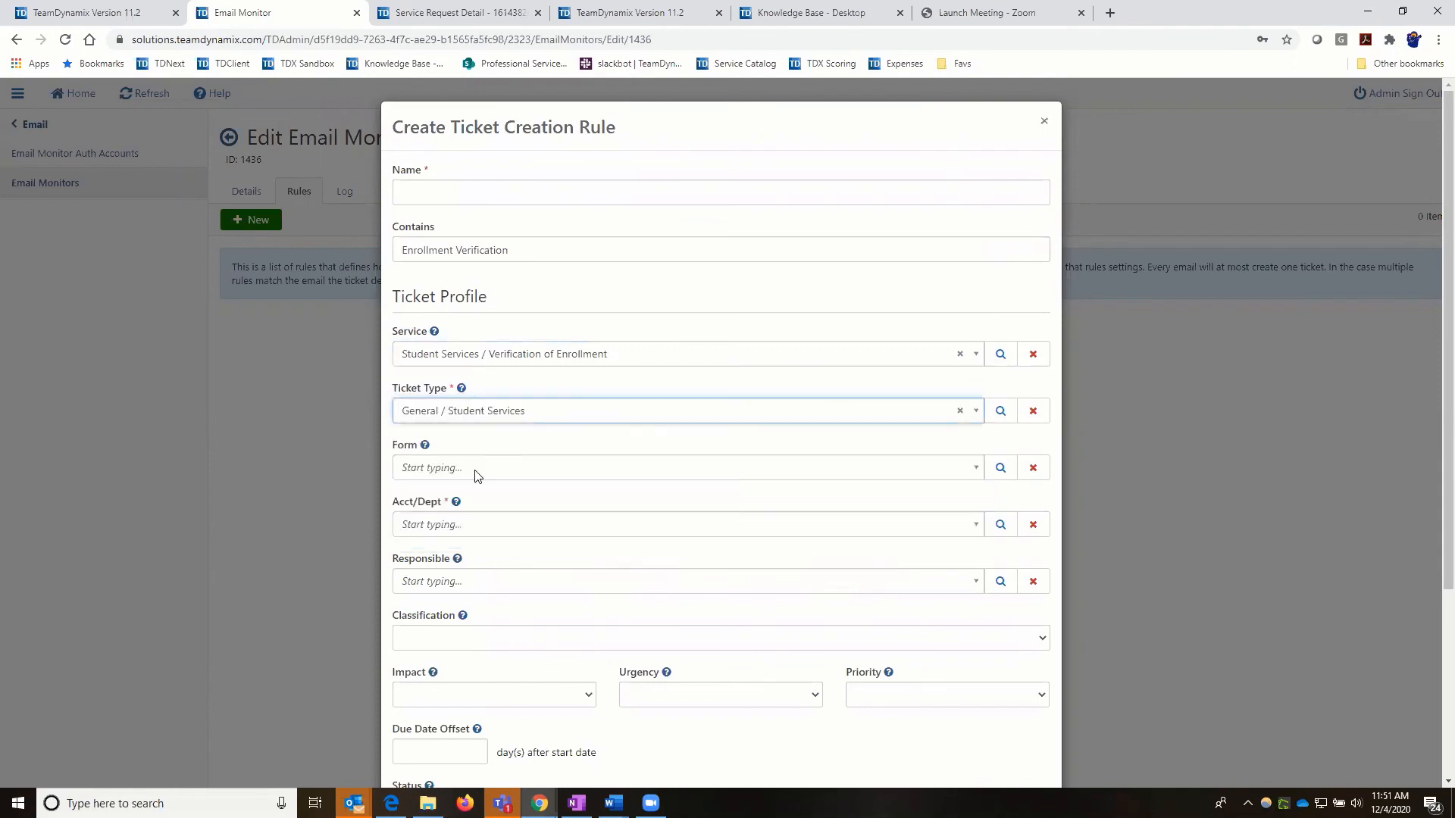
# Assign the Verification of Enrollment Form to the rule, review its remaining options and close it without saving
pyautogui.click(477, 475)
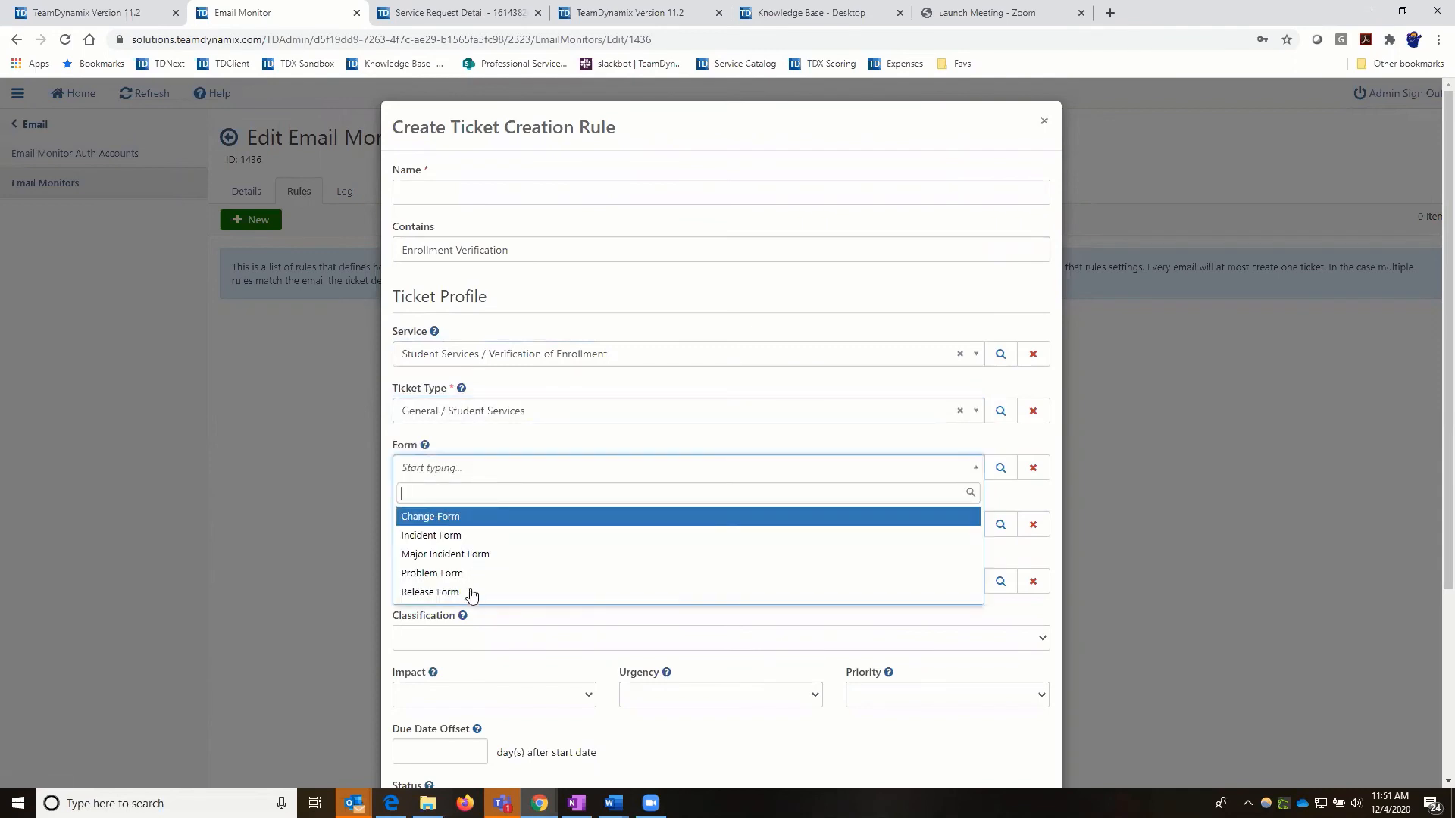
pyautogui.press('Down')
pyautogui.press('Down')
pyautogui.press('Up')
pyautogui.press('Up')
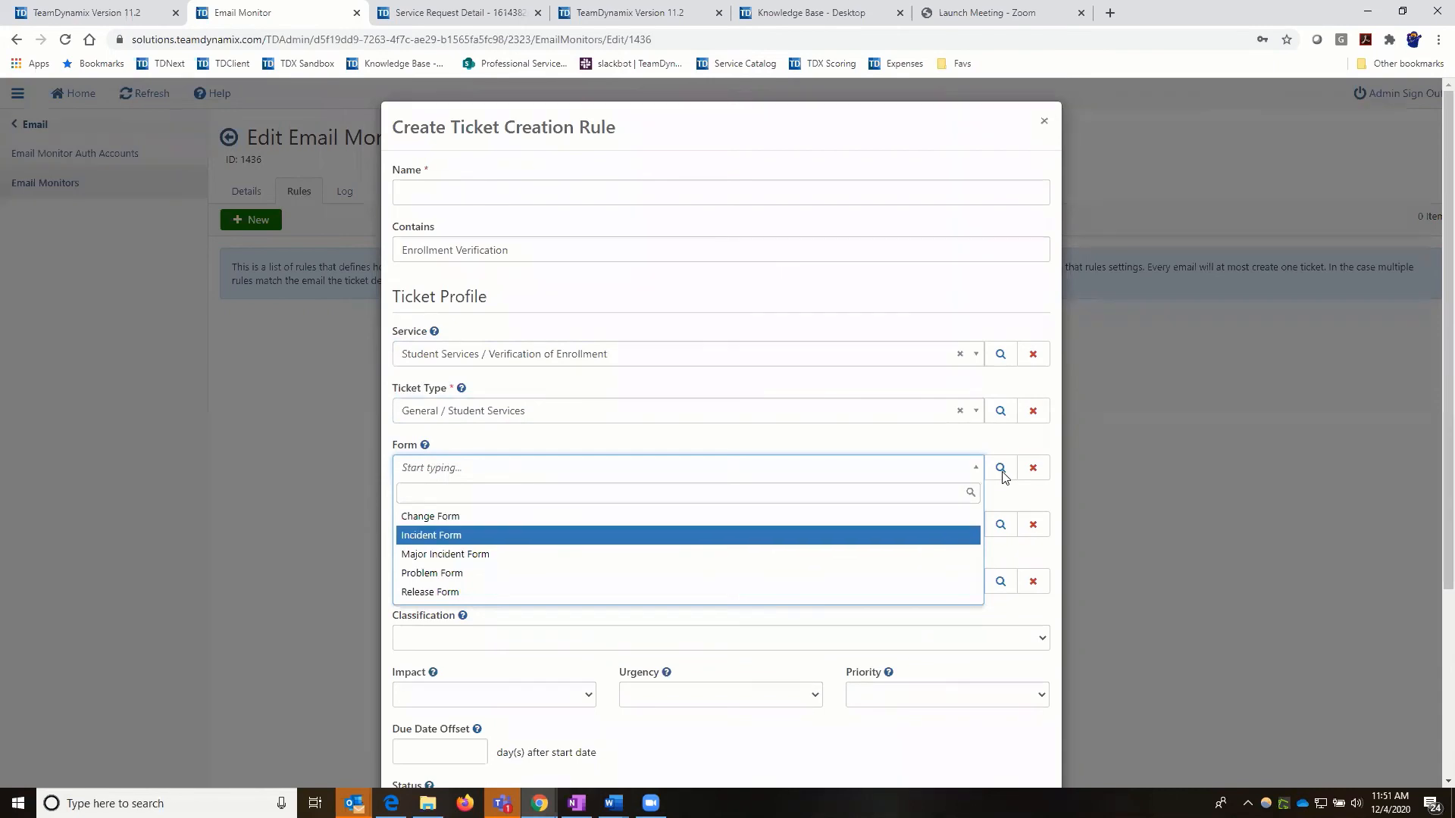
pyautogui.scroll(-4, 504, 598)
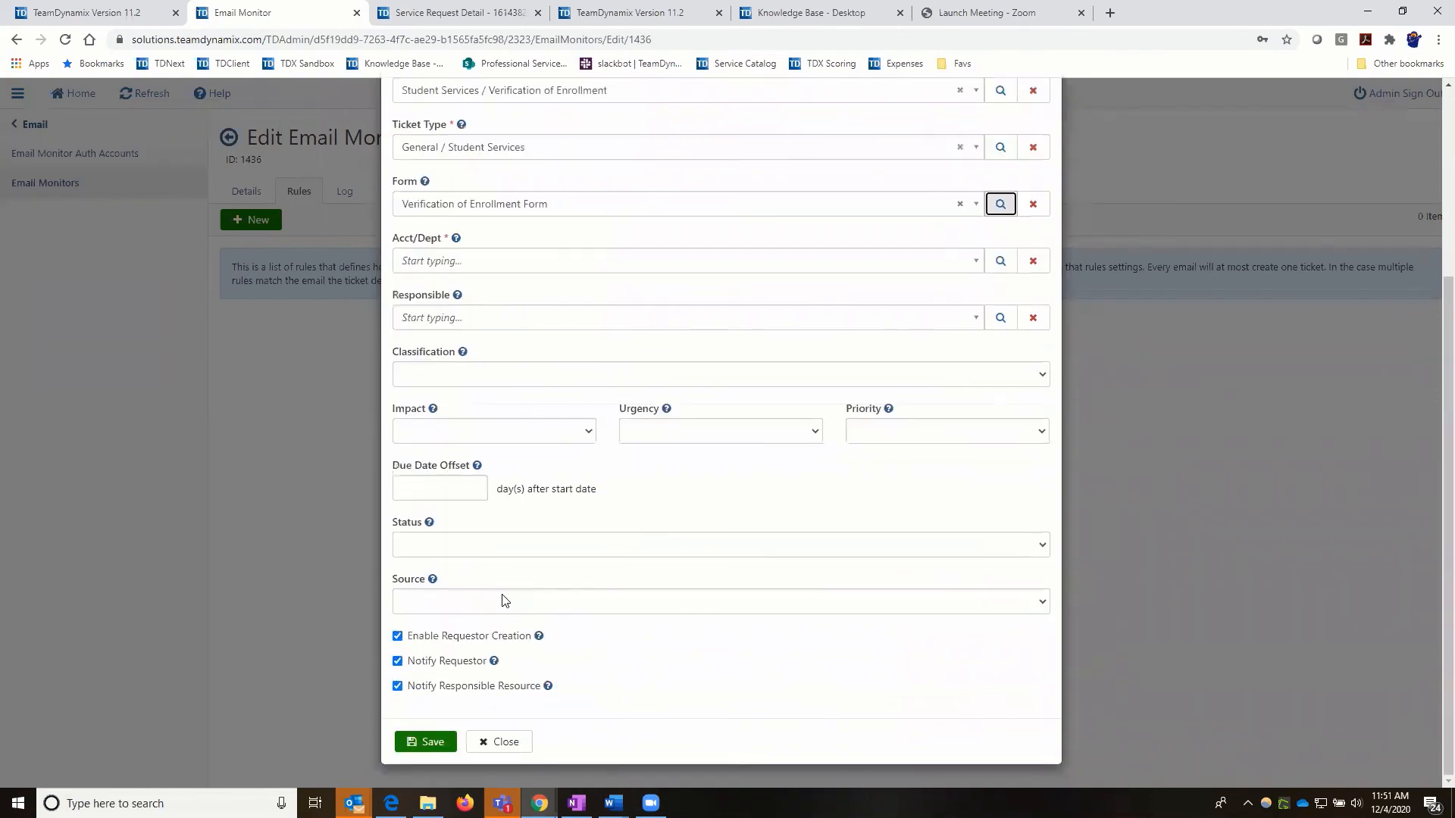
pyautogui.scroll(4, 506, 561)
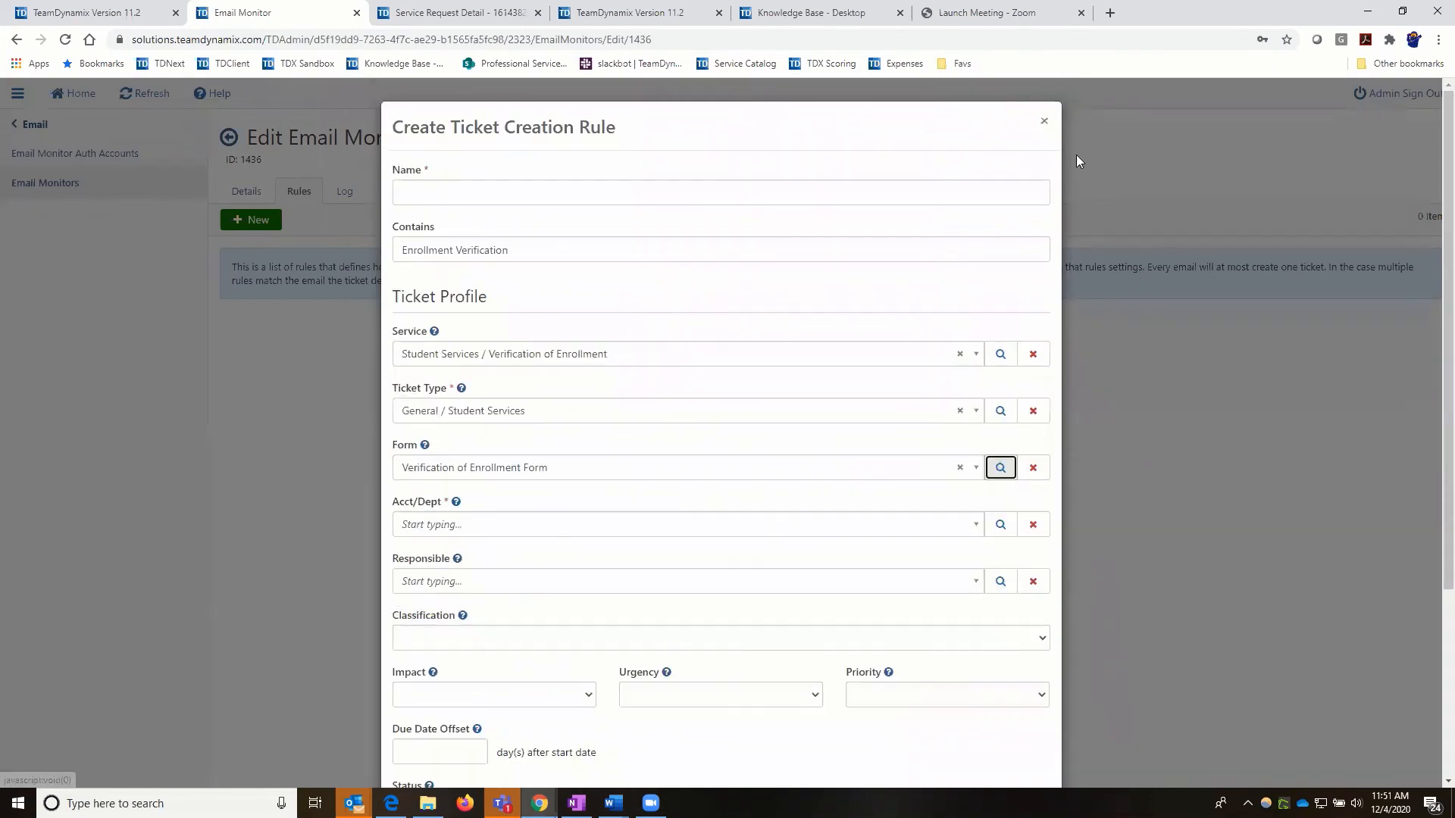
pyautogui.click(1044, 124)
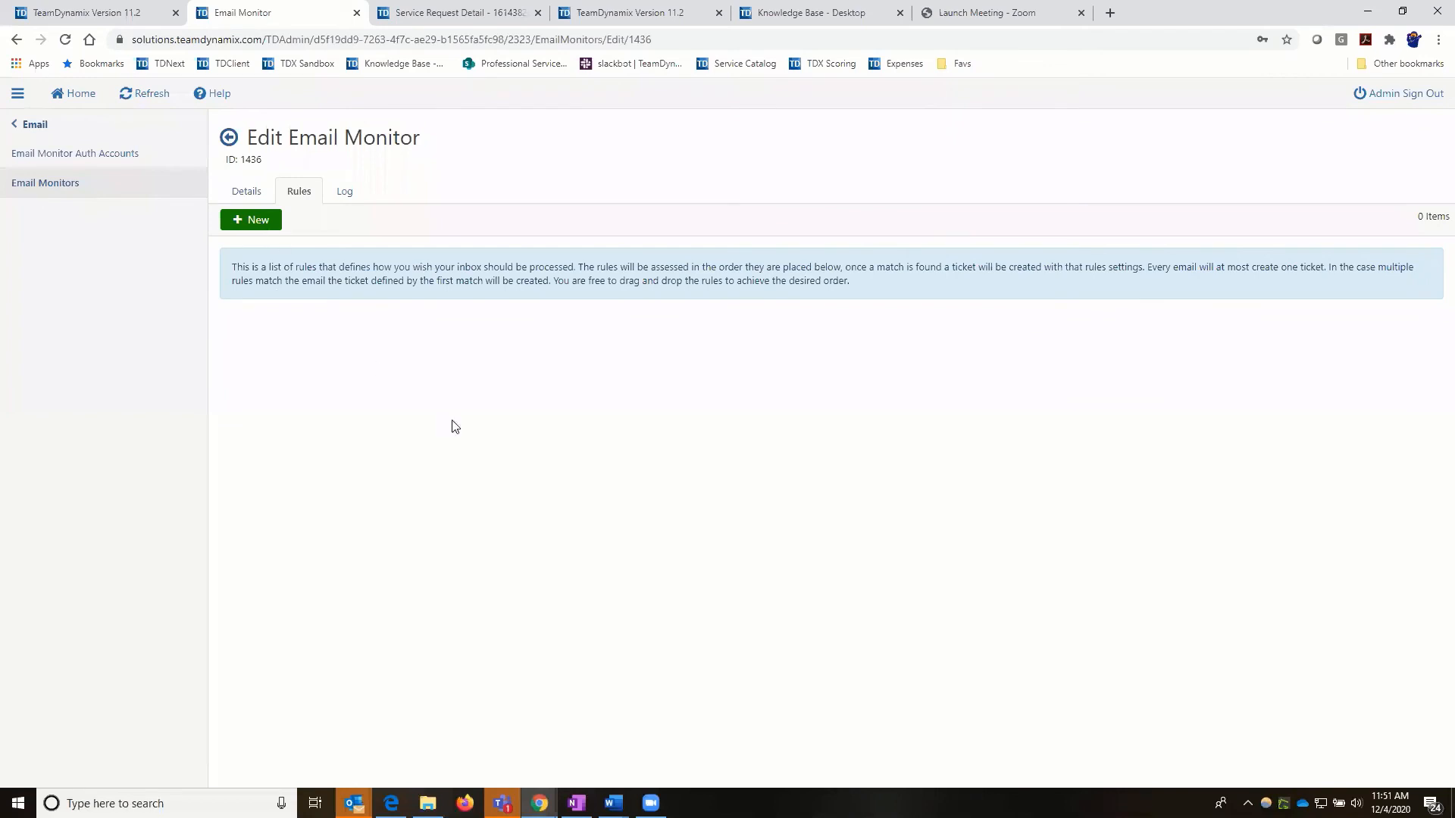
# Look at the TDNext ticket list, return to the administration site and open the Client Portal application's details
pyautogui.click(641, 15)
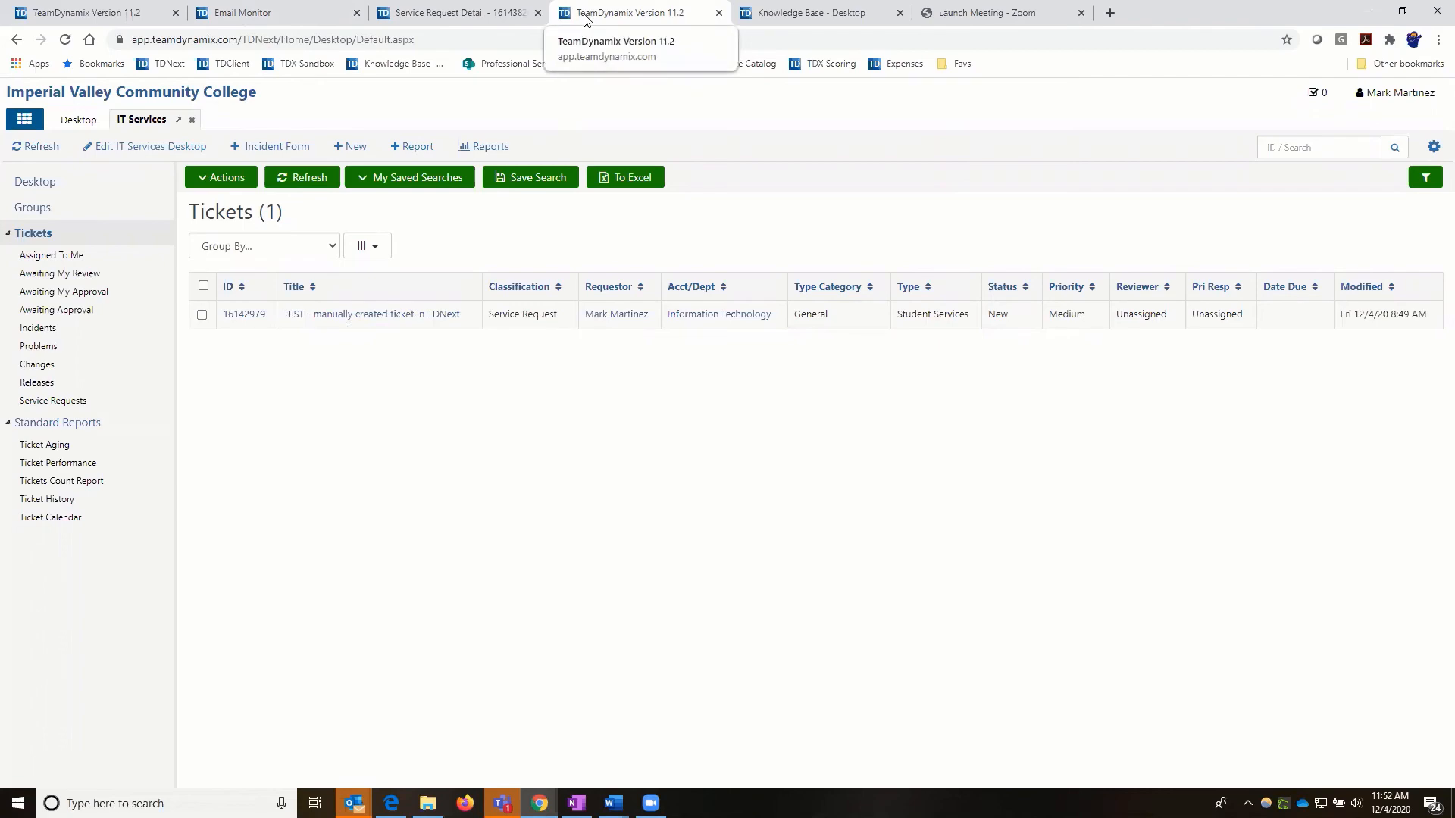
pyautogui.click(243, 13)
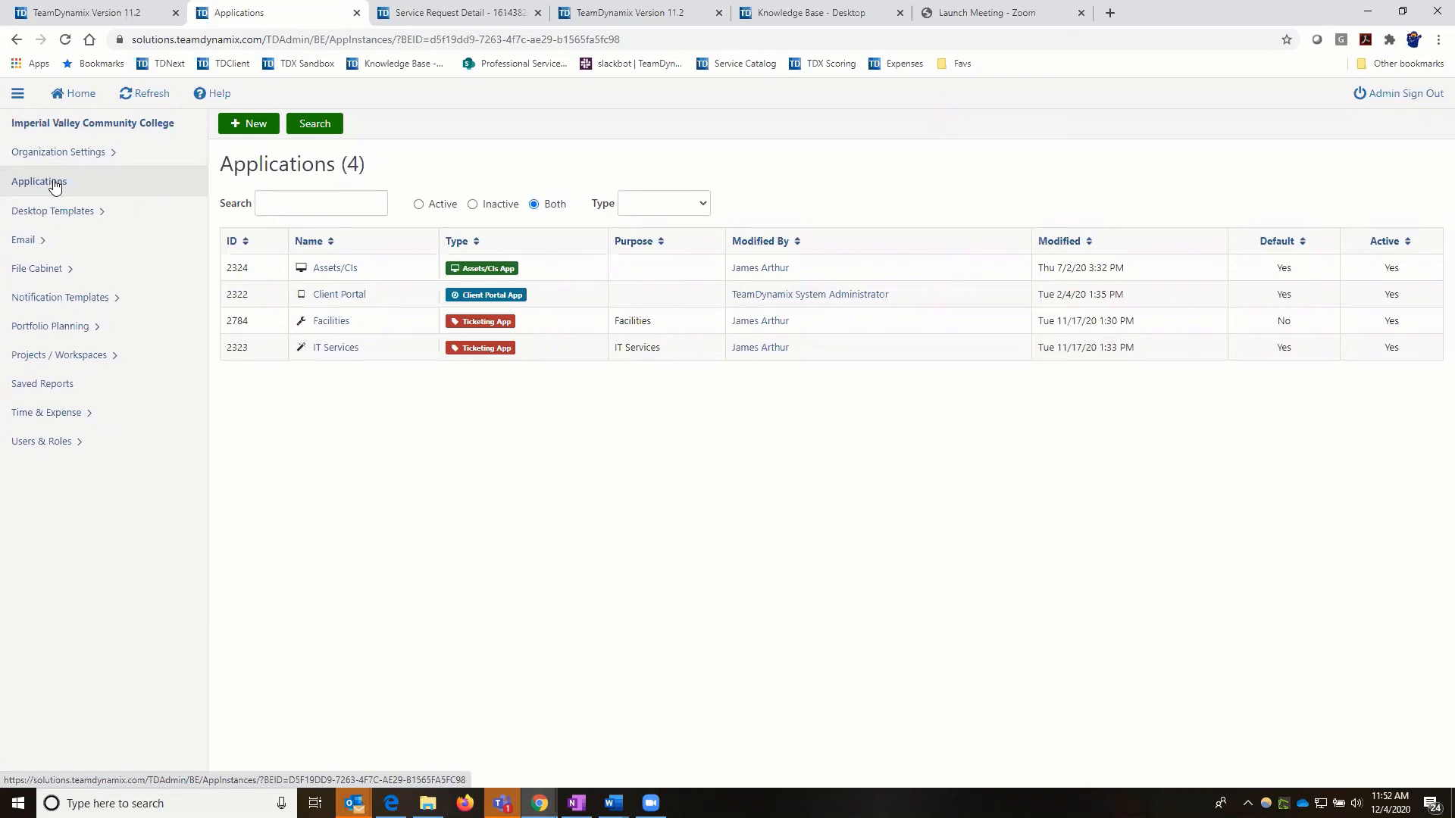
pyautogui.click(349, 304)
pyautogui.click(325, 300)
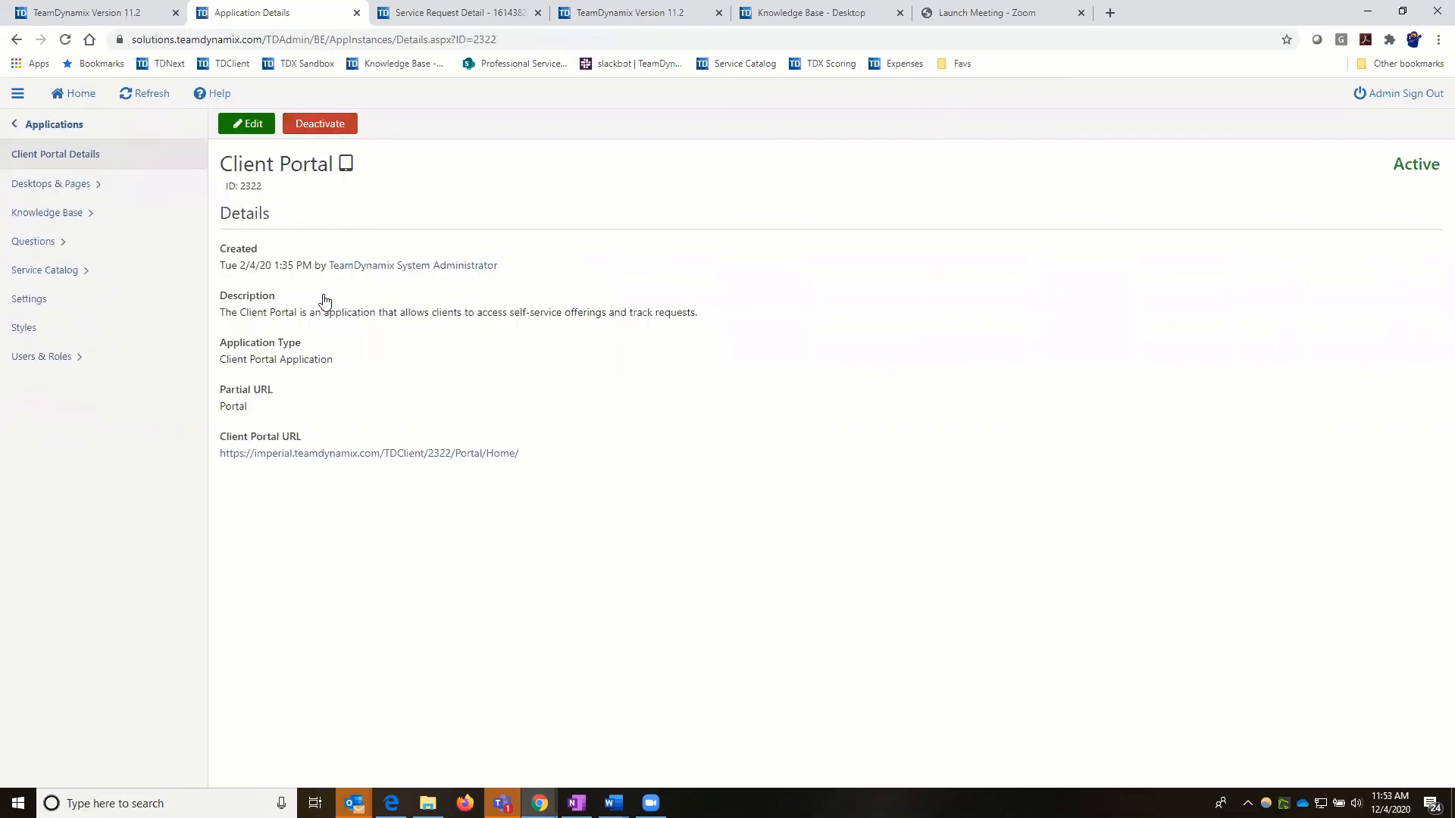
# View the Client Portal's service catalog categories and open its list of services
pyautogui.click(45, 272)
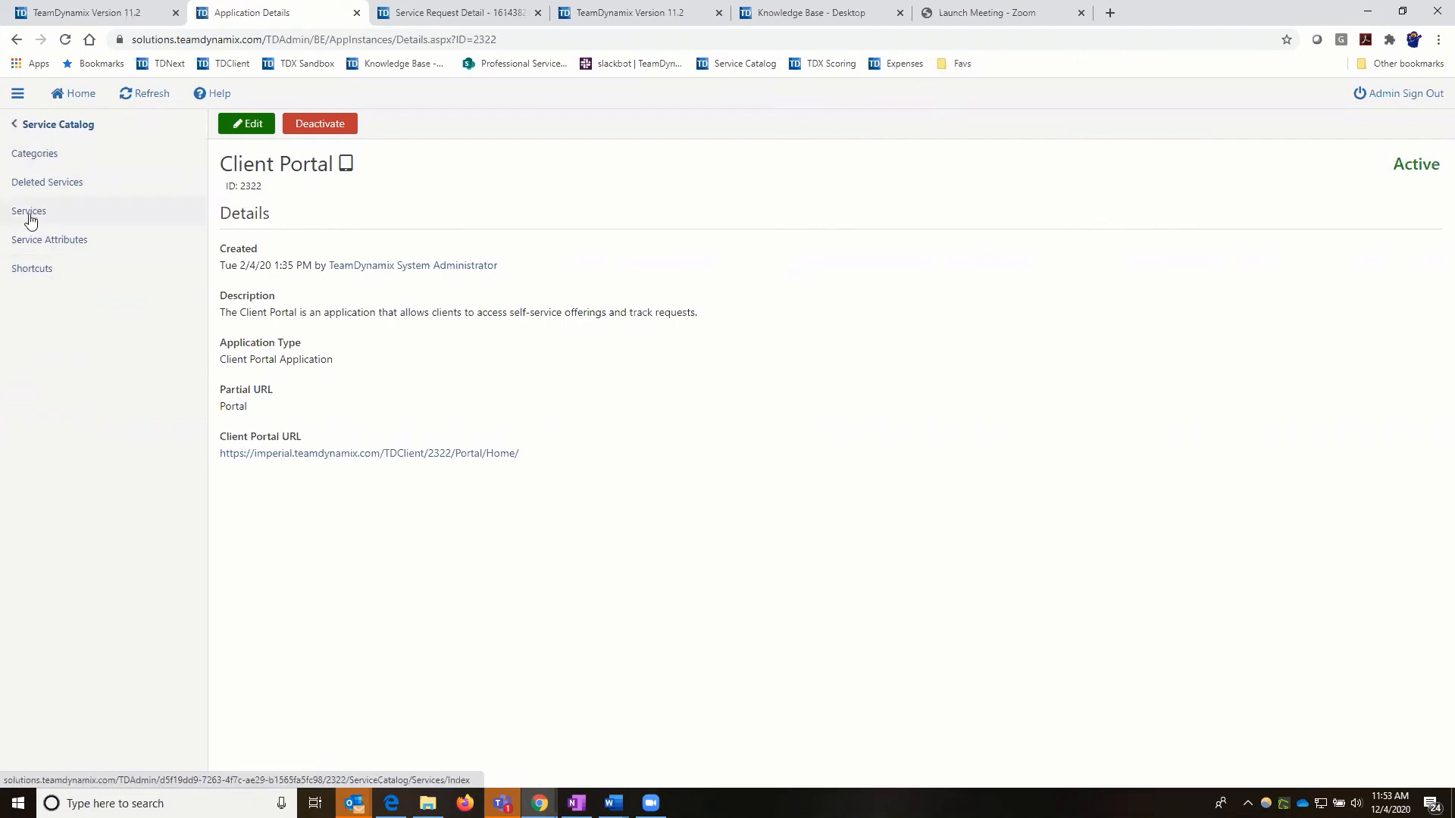
pyautogui.click(47, 155)
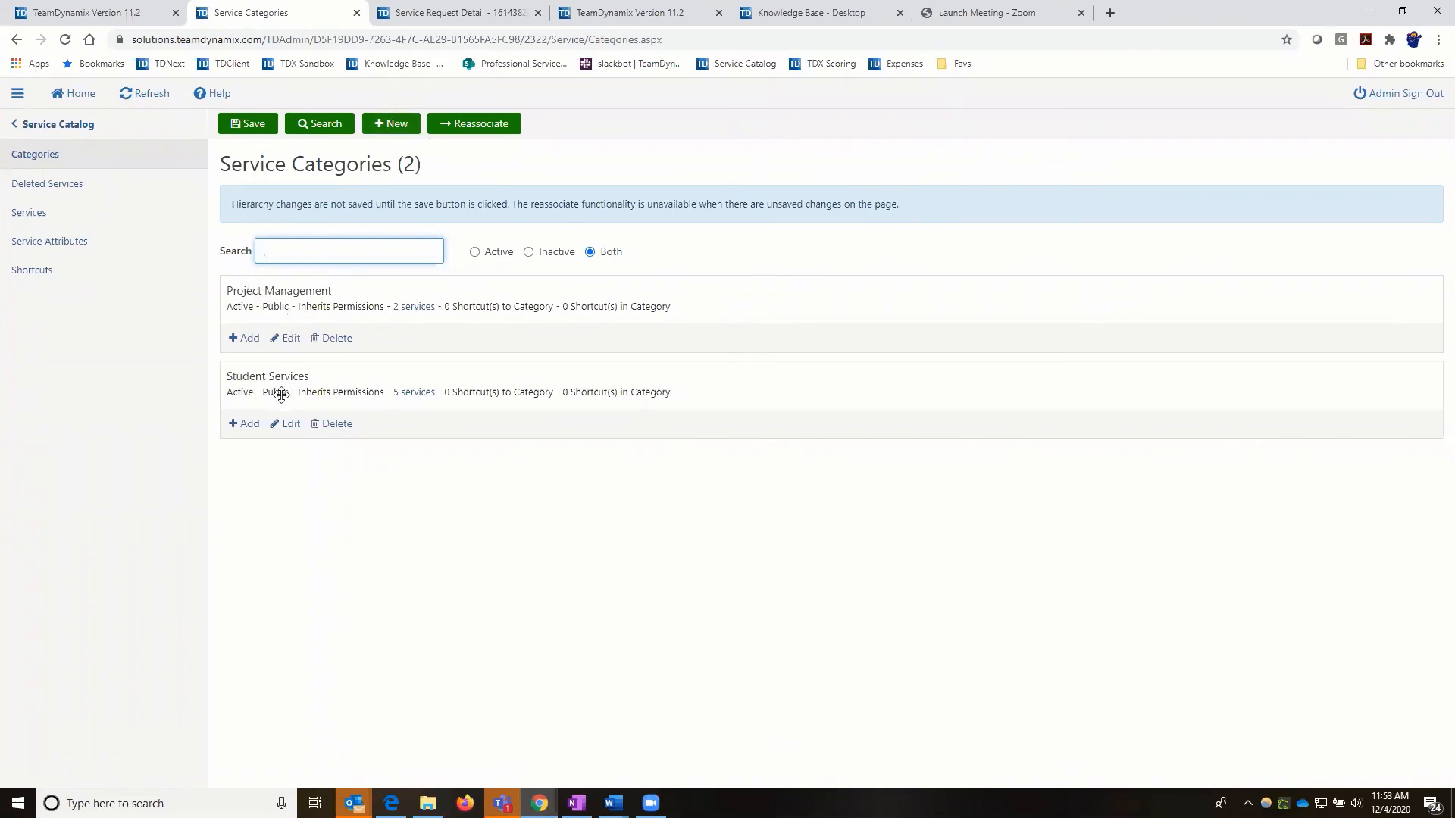
pyautogui.click(36, 214)
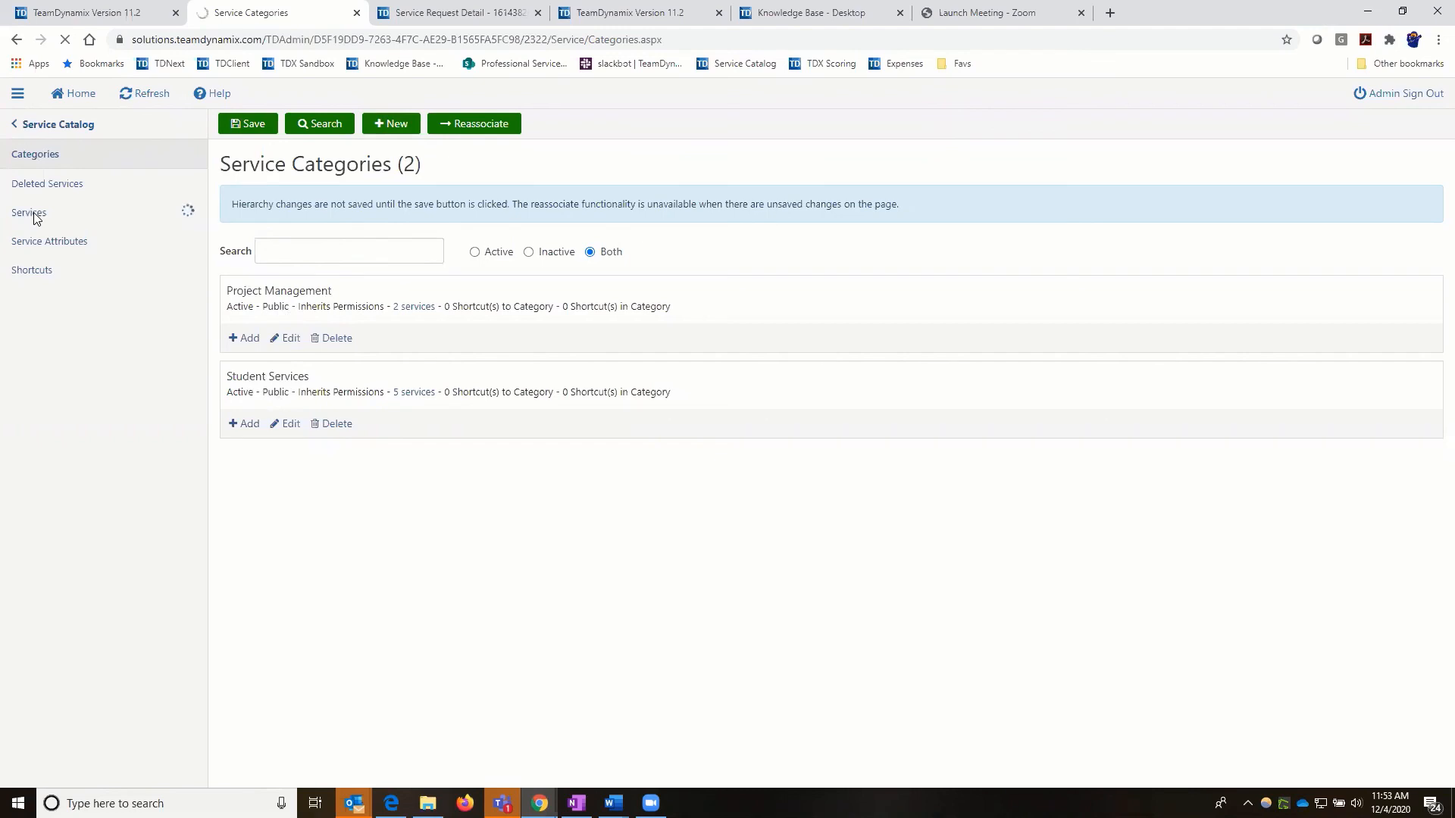
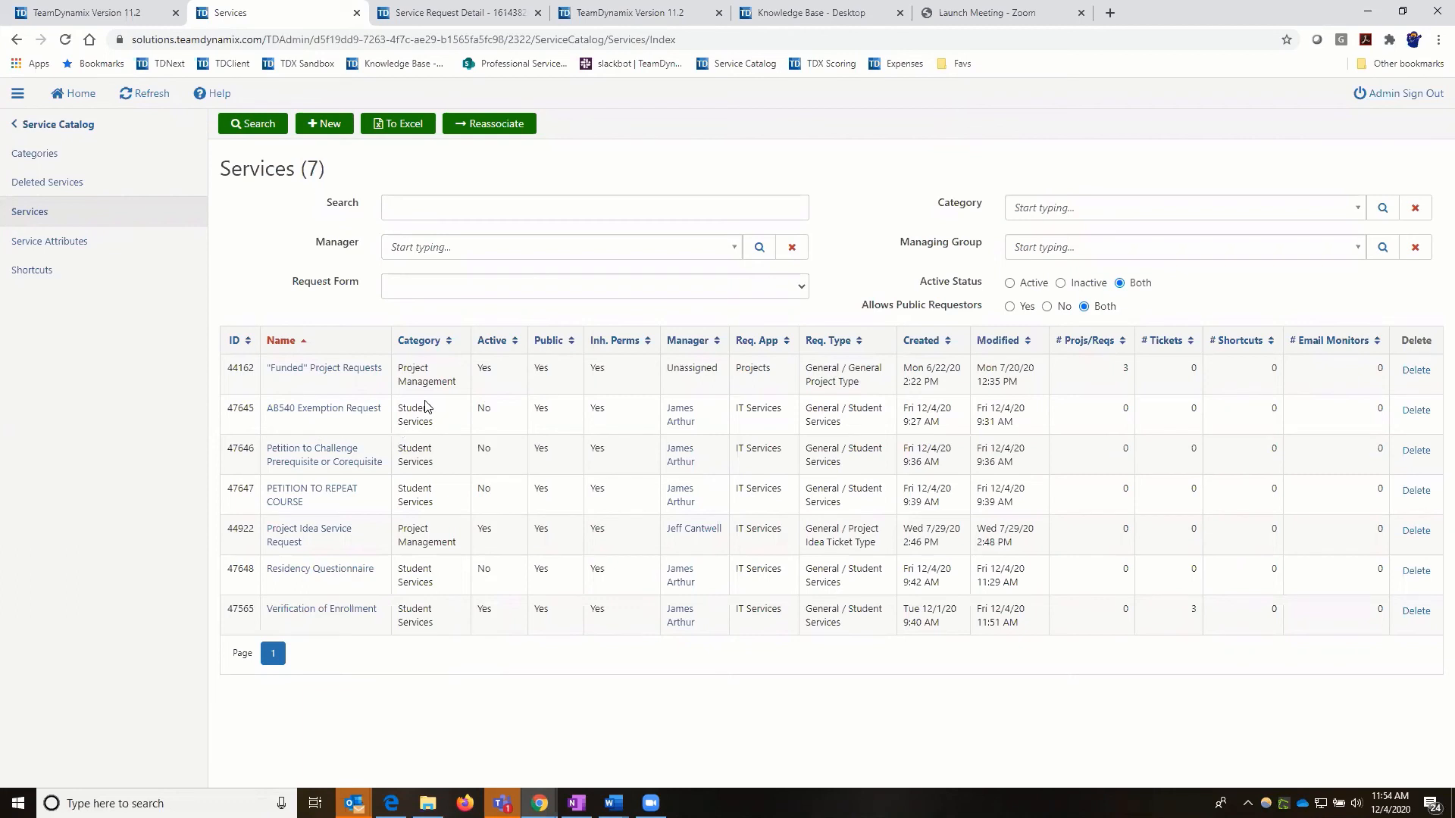
# Open the AB540 Exemption Request service for editing, try turning Active on and off again, and close it
pyautogui.click(315, 417)
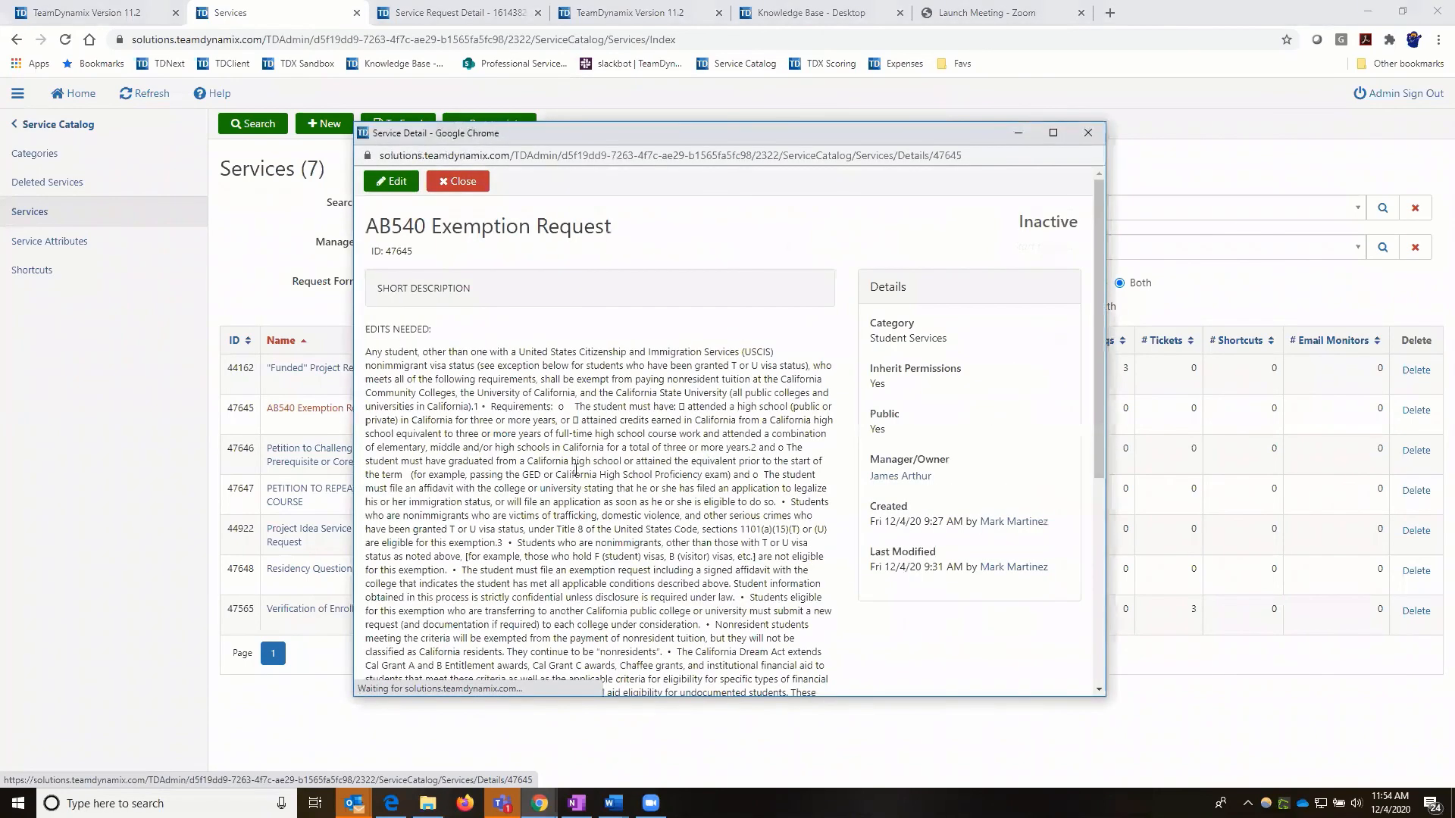
pyautogui.scroll(-5, 480, 386)
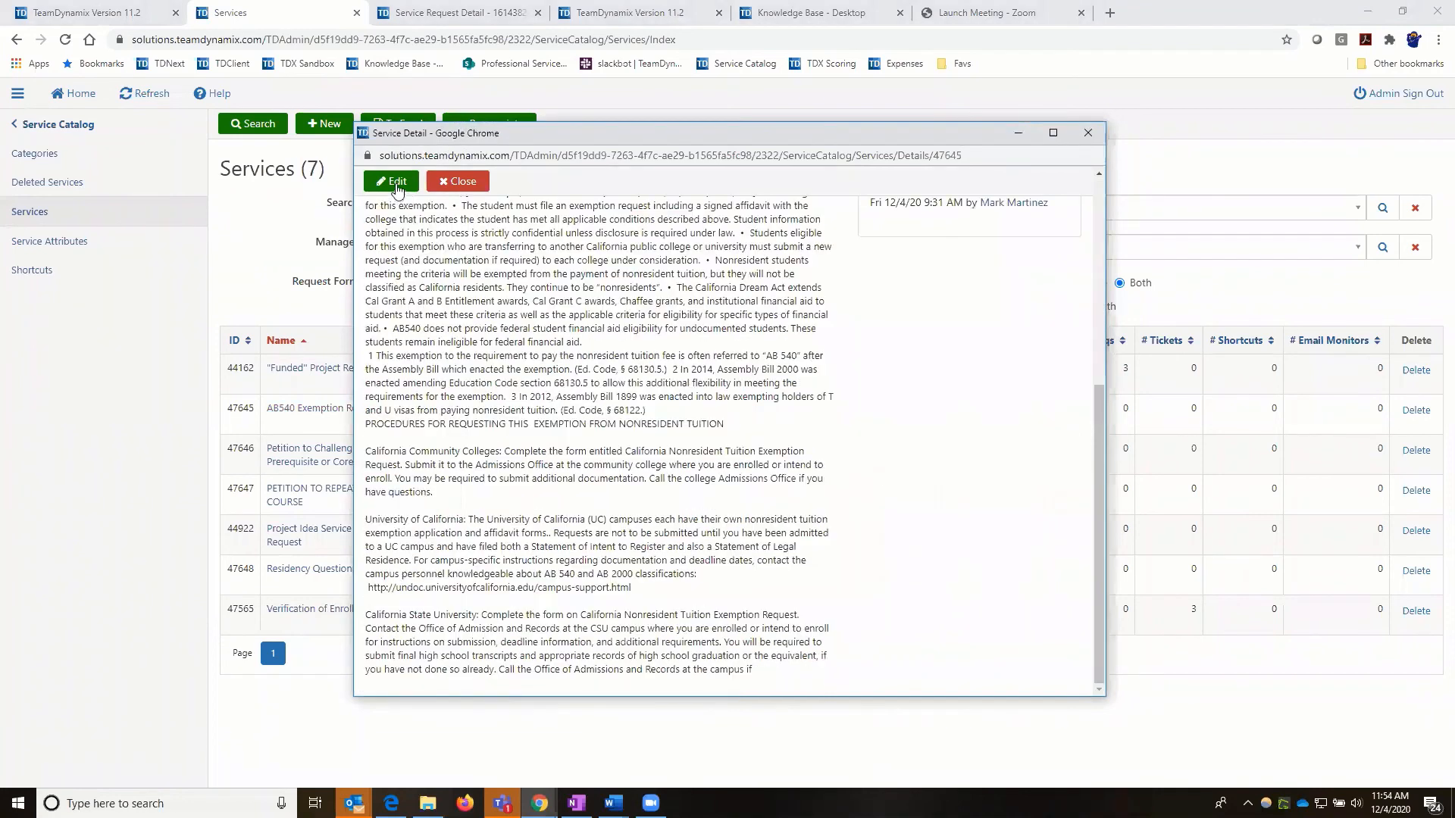
pyautogui.scroll(5, 396, 188)
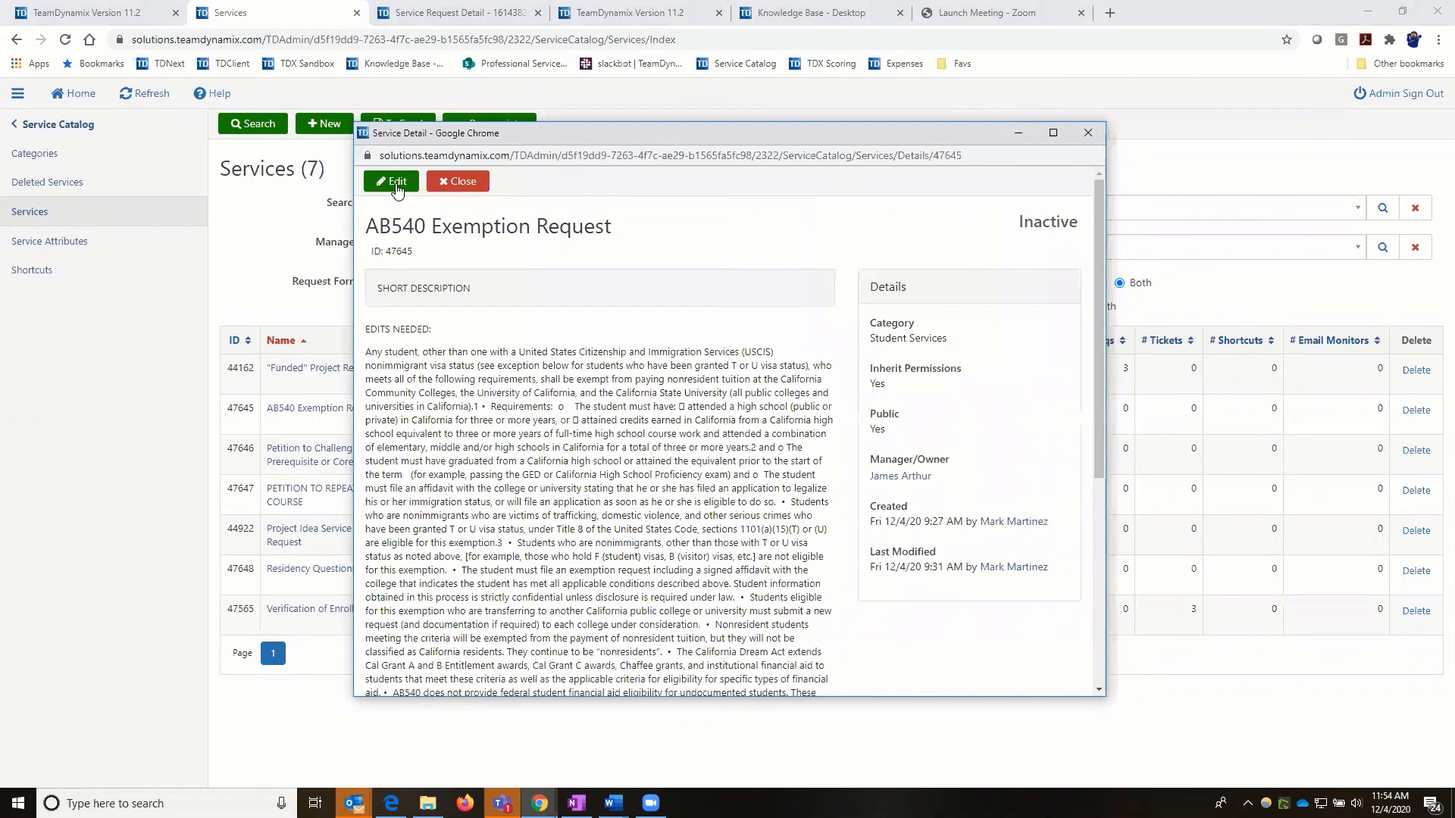
pyautogui.click(371, 553)
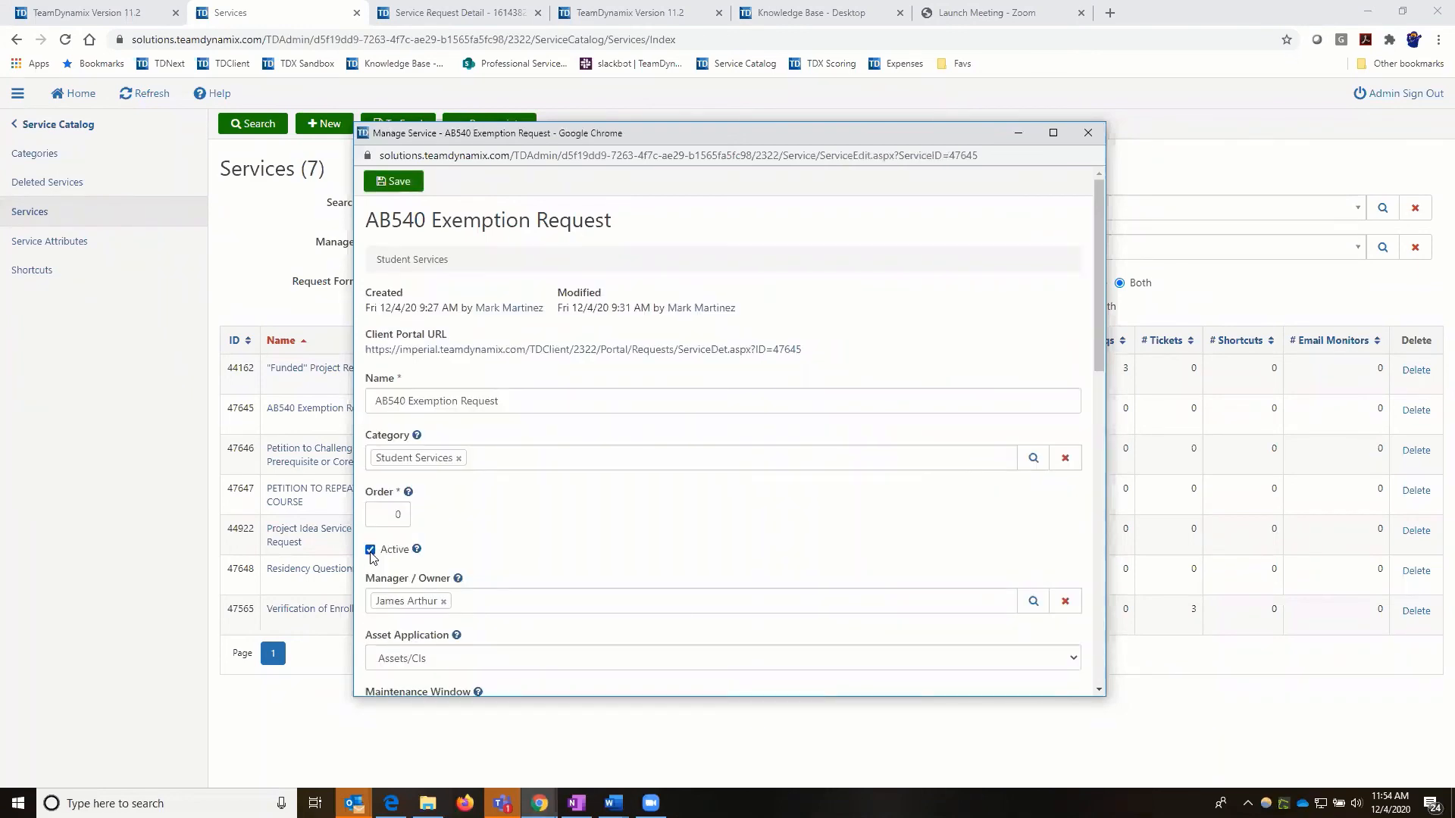
pyautogui.click(371, 552)
pyautogui.click(400, 189)
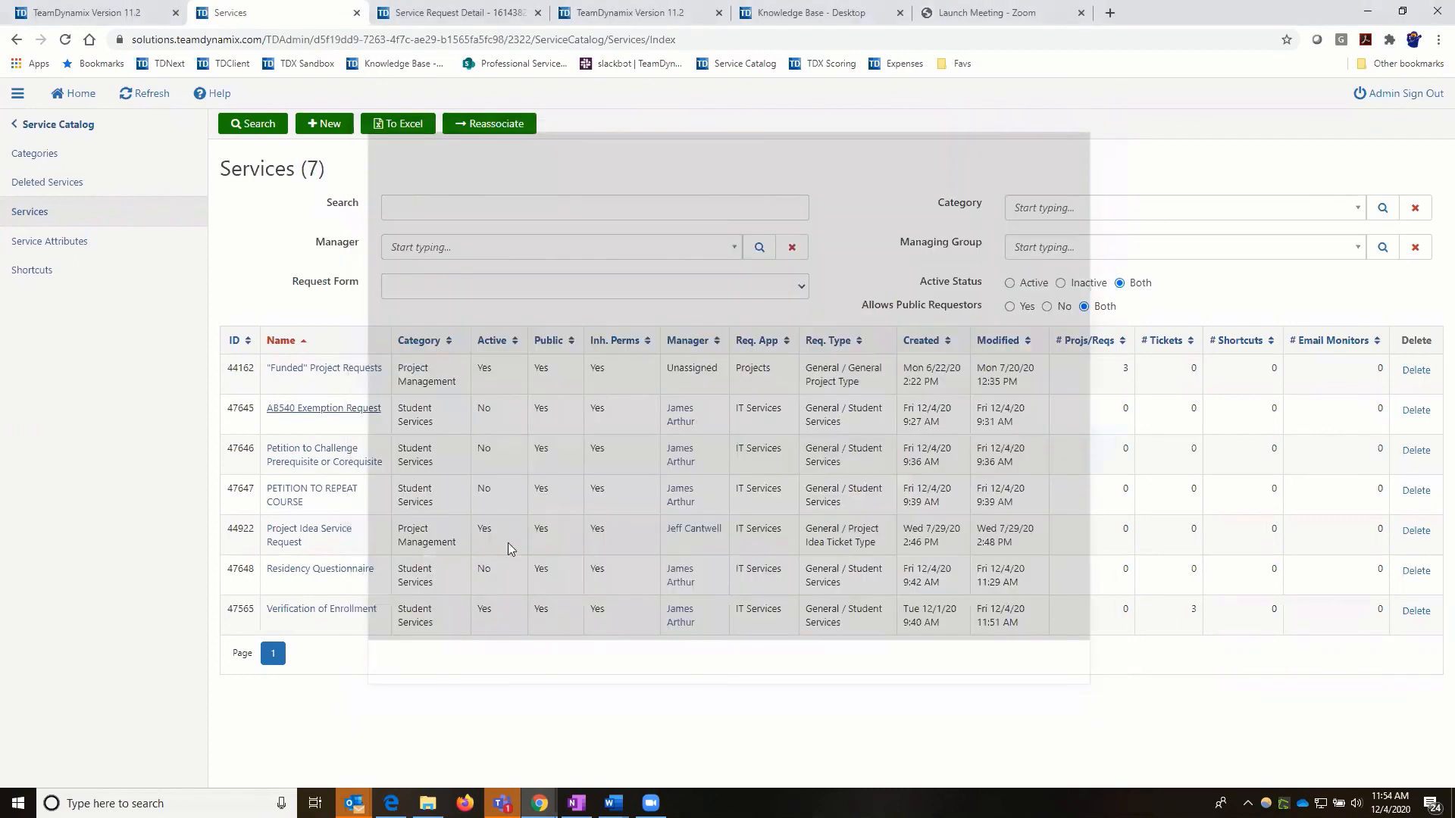
# Open the Verification of Enrollment service for editing and read the help on its Manager / Owner field
pyautogui.click(333, 609)
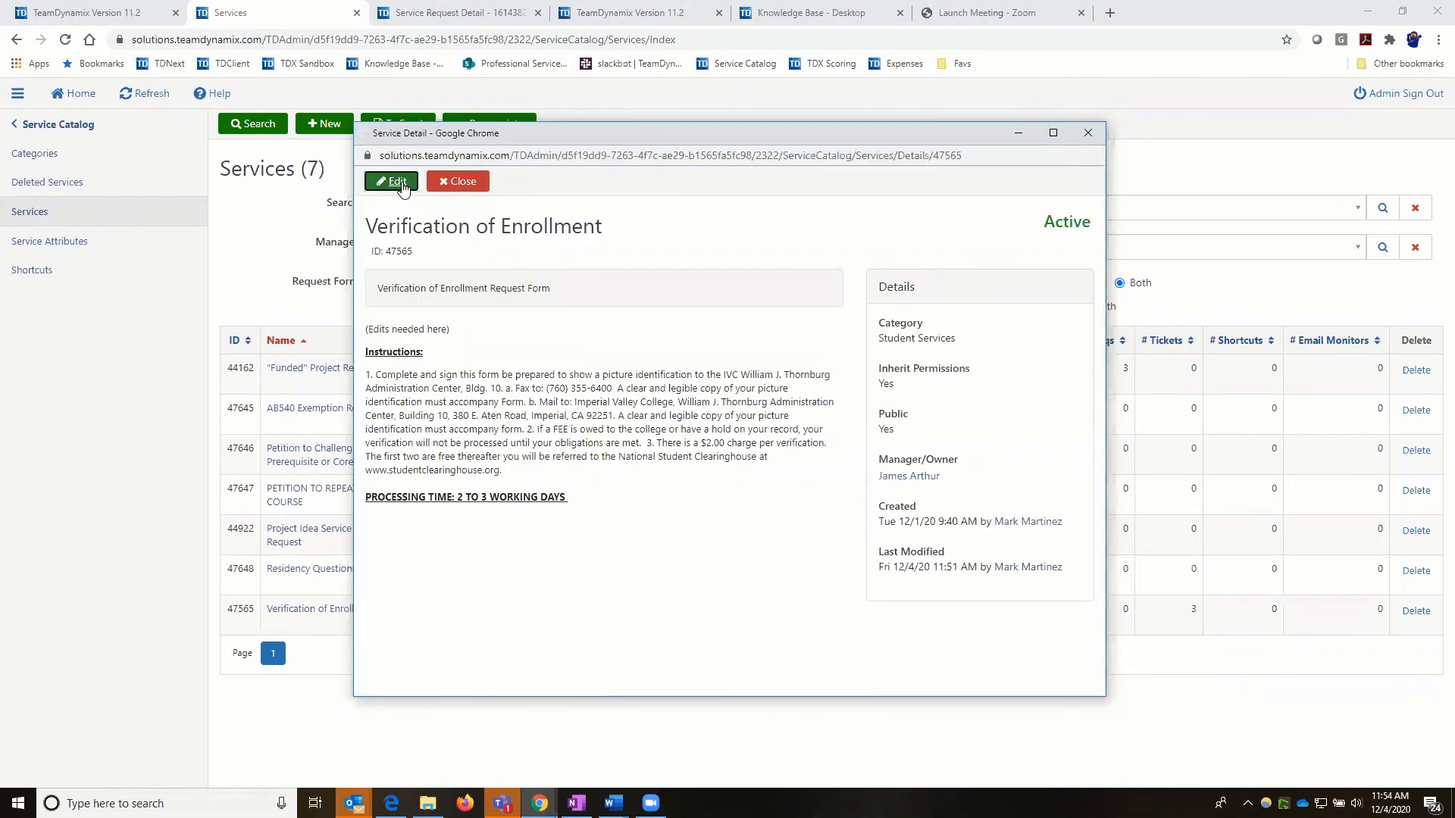
pyautogui.click(401, 186)
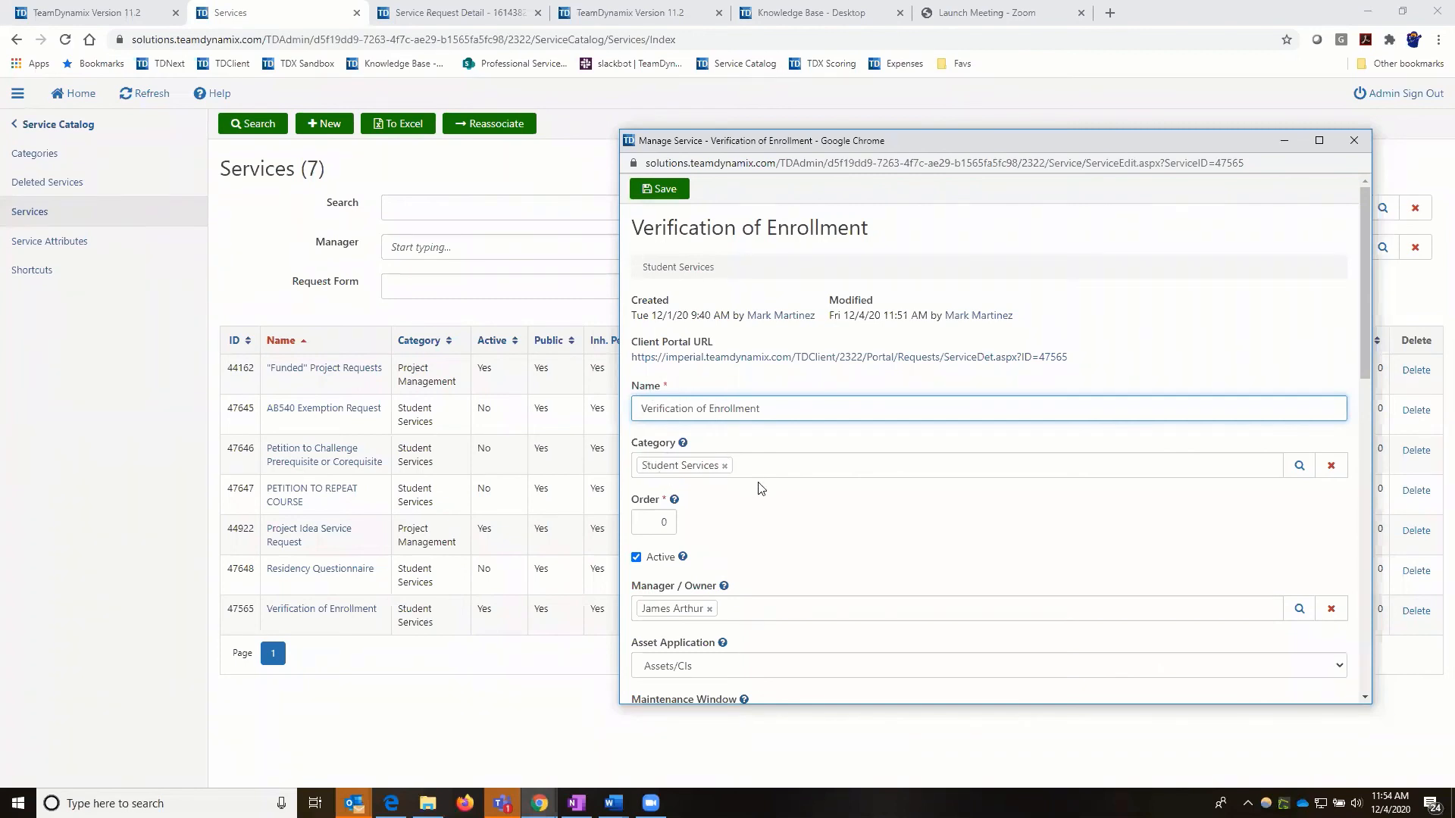
pyautogui.scroll(-3, 780, 494)
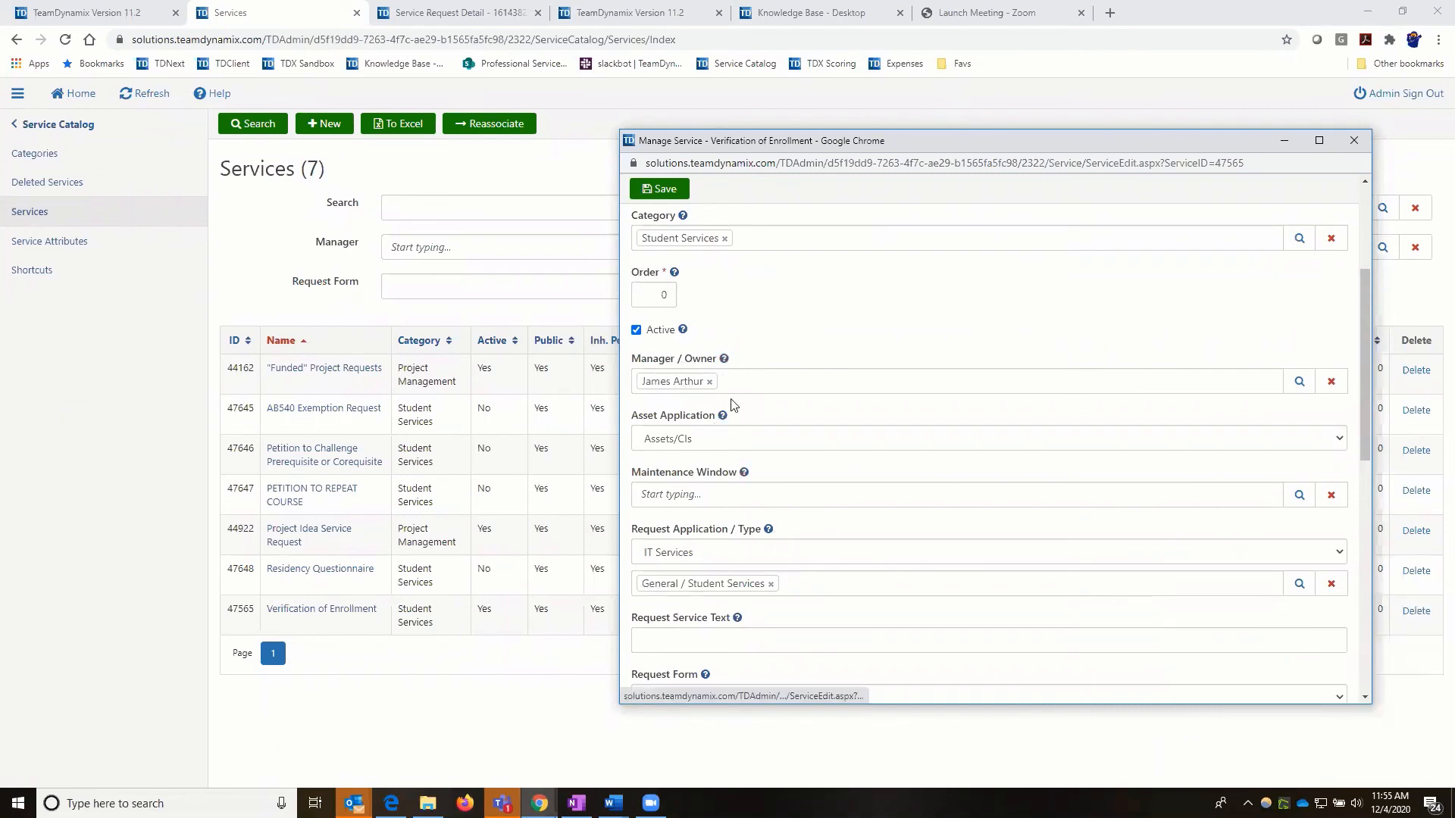
pyautogui.click(725, 361)
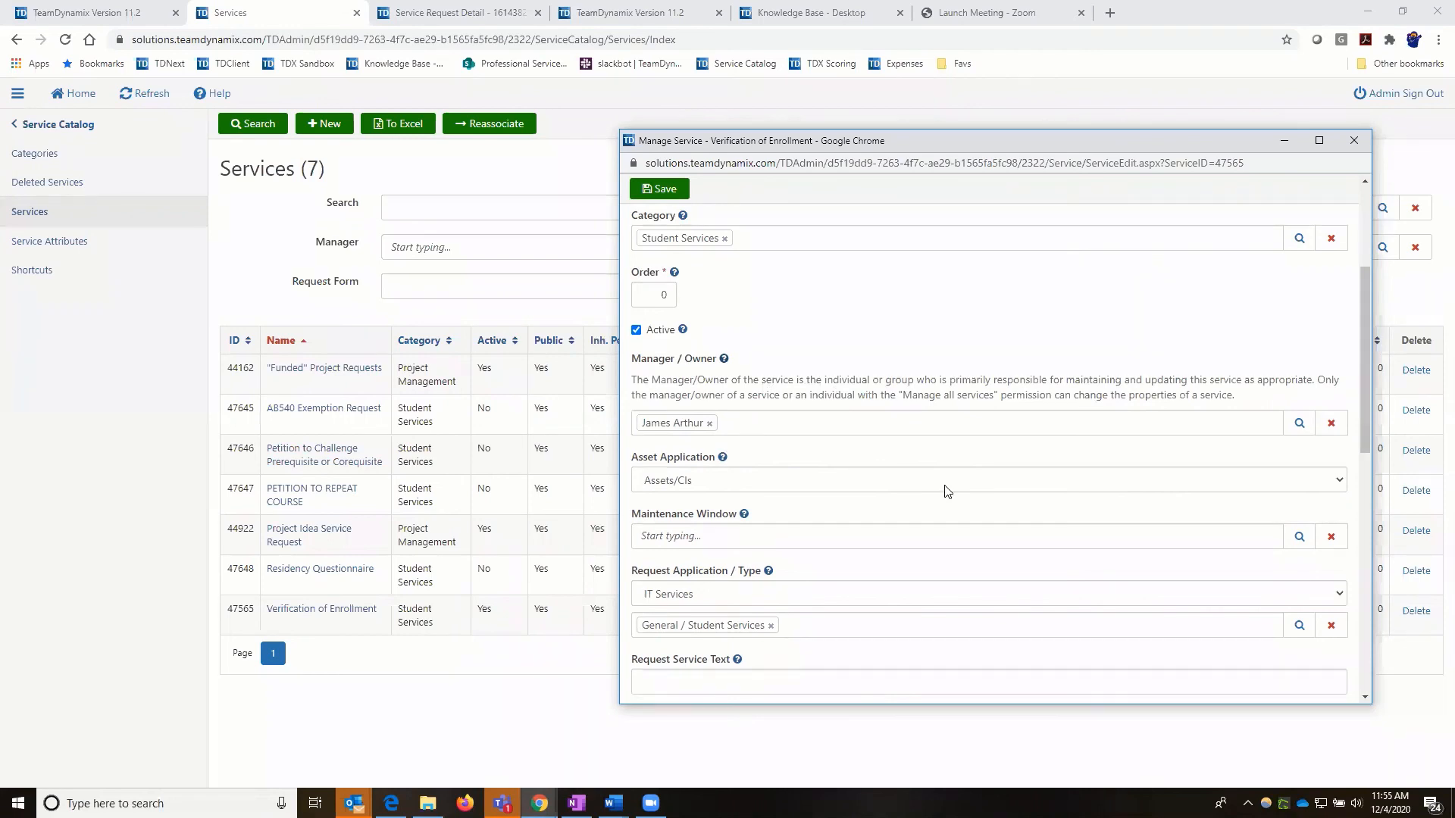
pyautogui.scroll(-1, 854, 498)
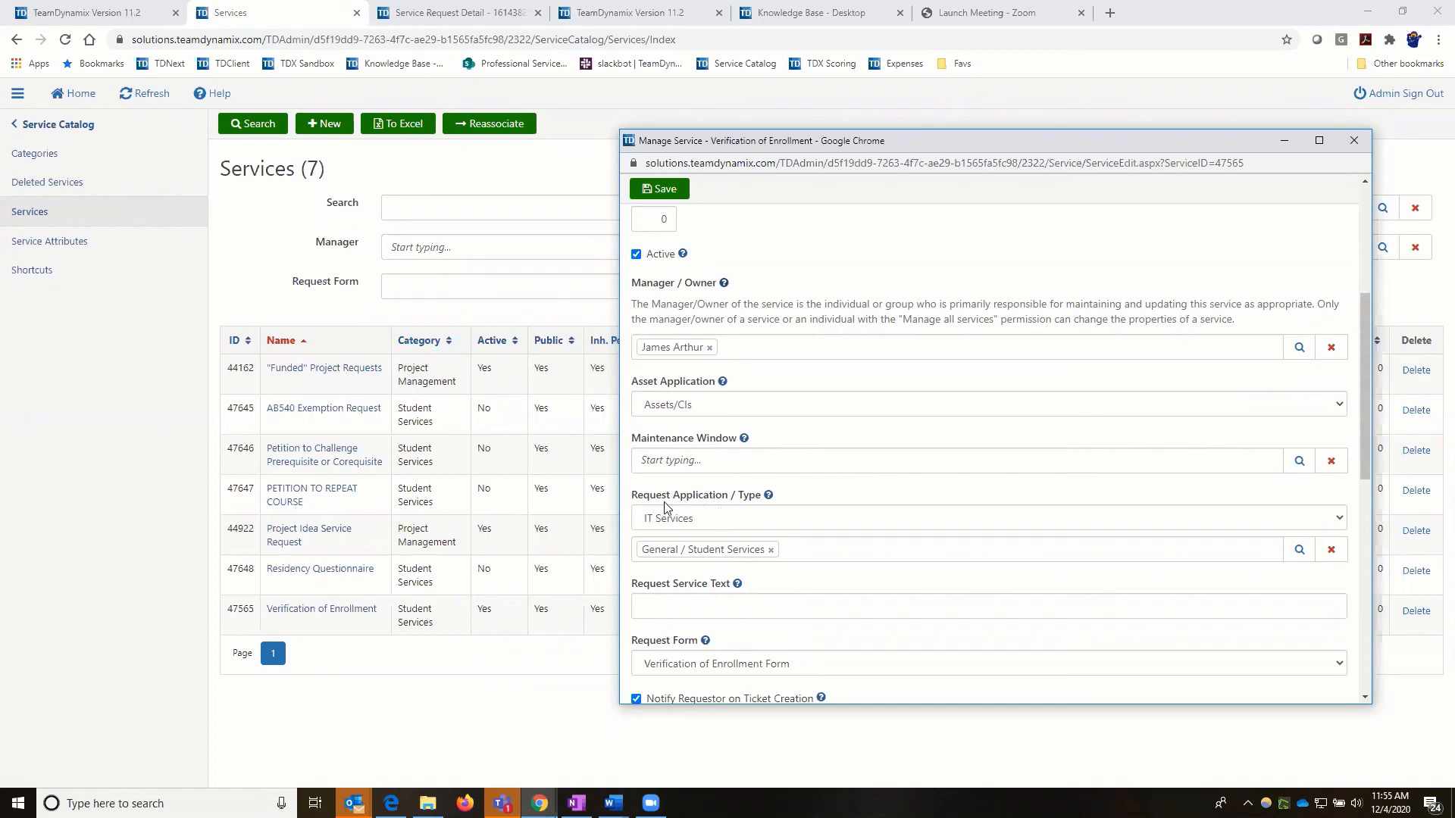
# Review the Request Application choices, keeping IT Services, and read the help on Request Service Text
pyautogui.click(923, 522)
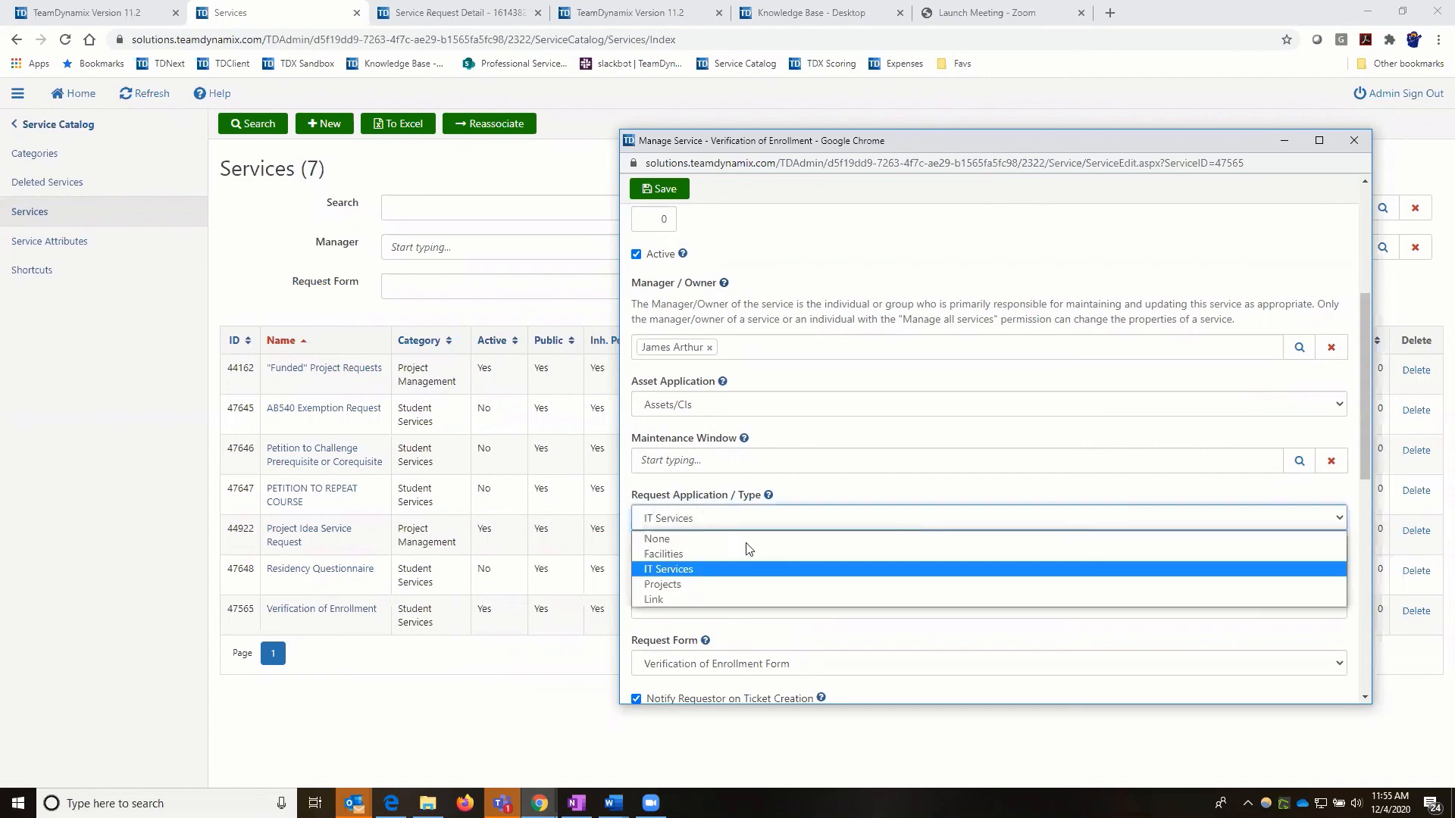
pyautogui.click(665, 570)
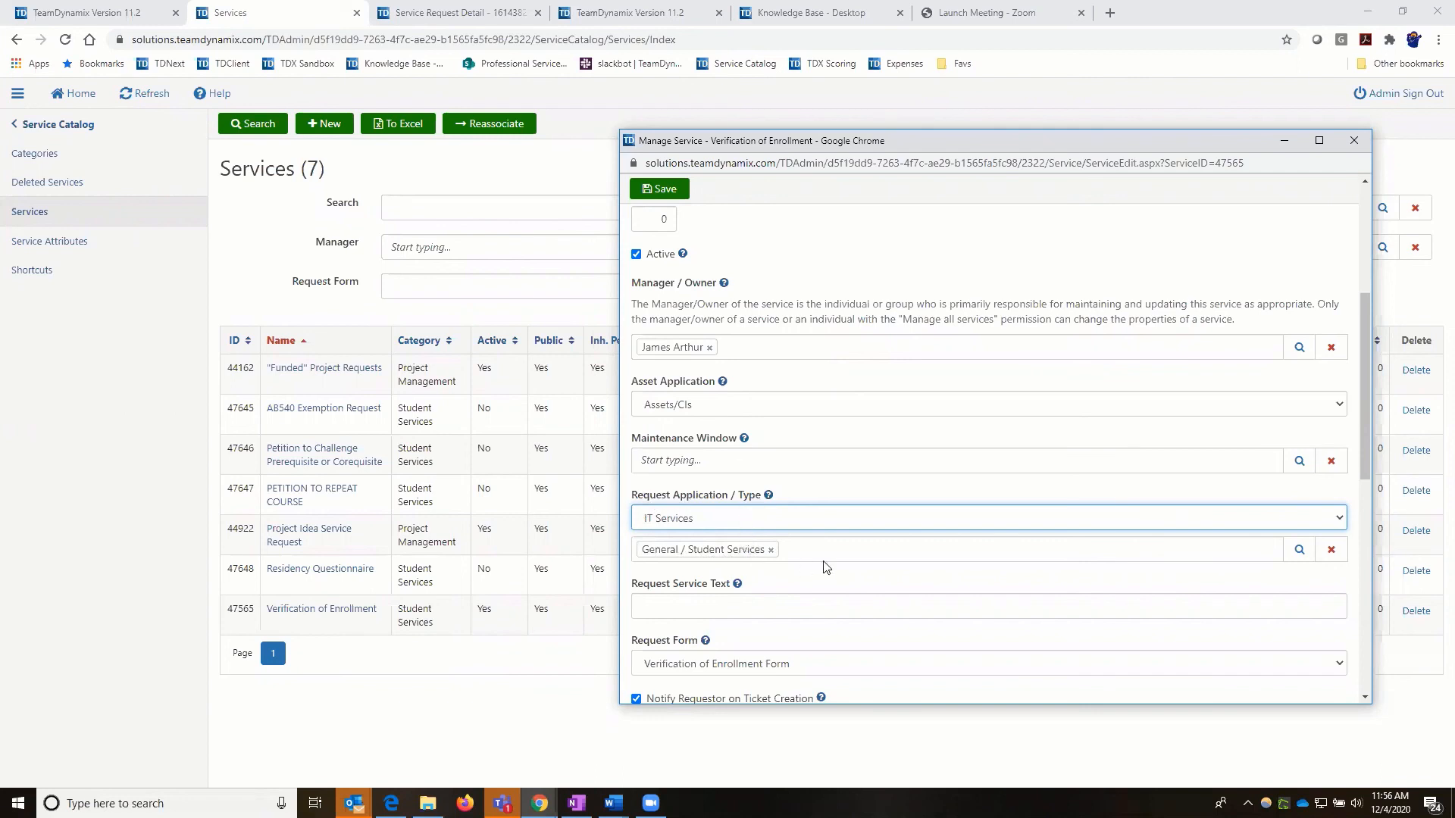
pyautogui.scroll(-2, 660, 462)
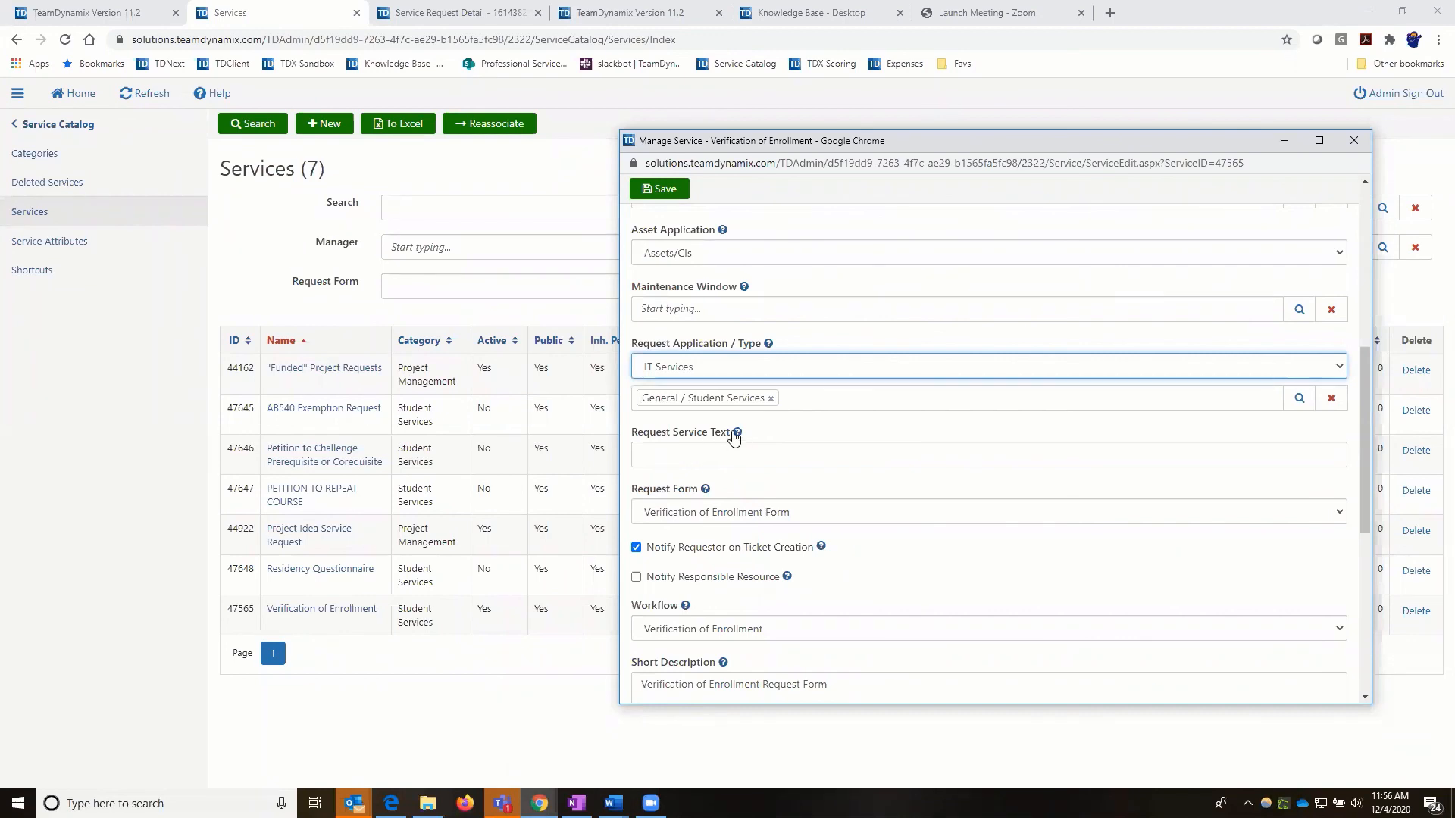
pyautogui.click(826, 456)
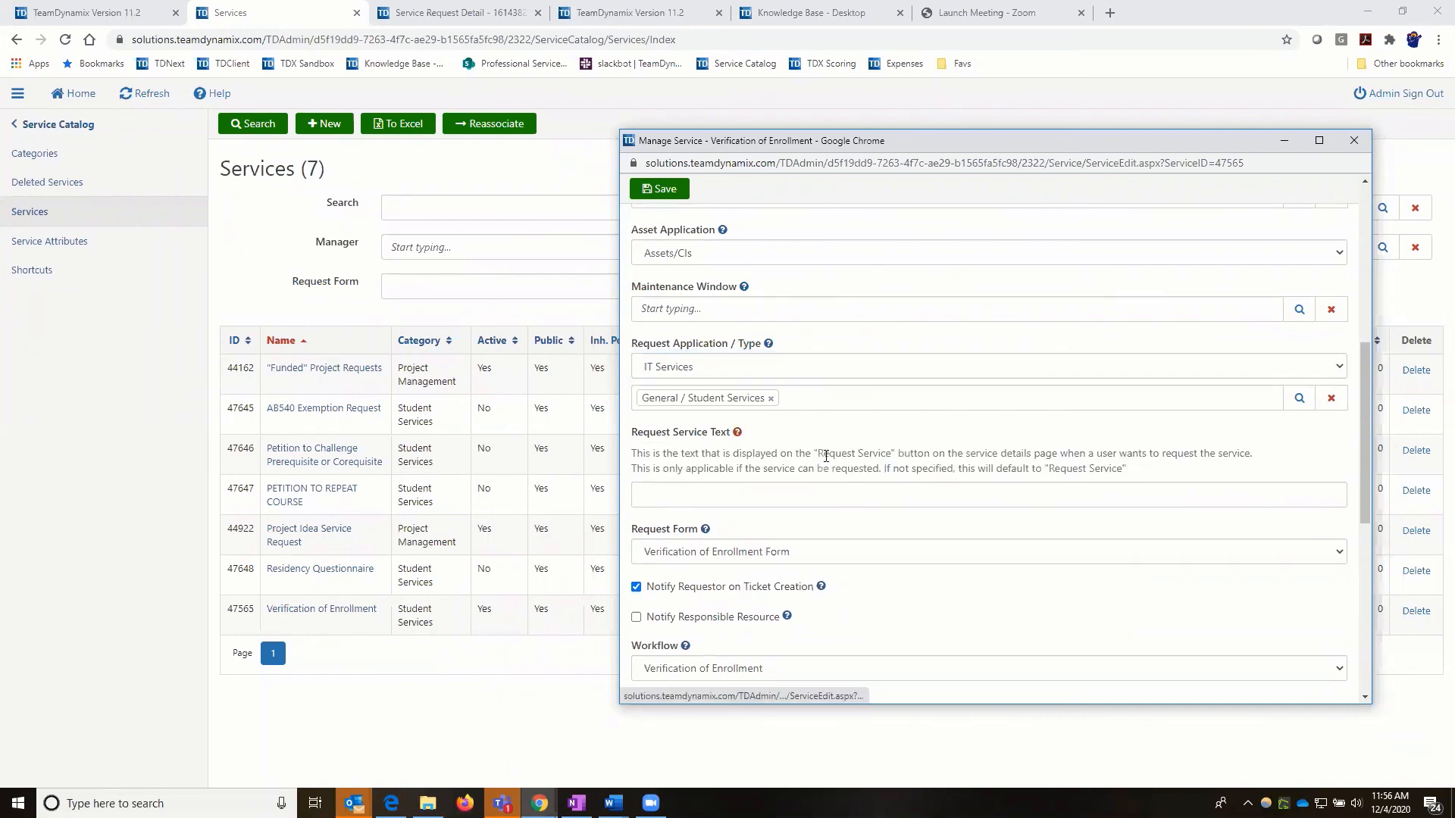
pyautogui.moveTo(817, 453); pyautogui.dragTo(891, 454)
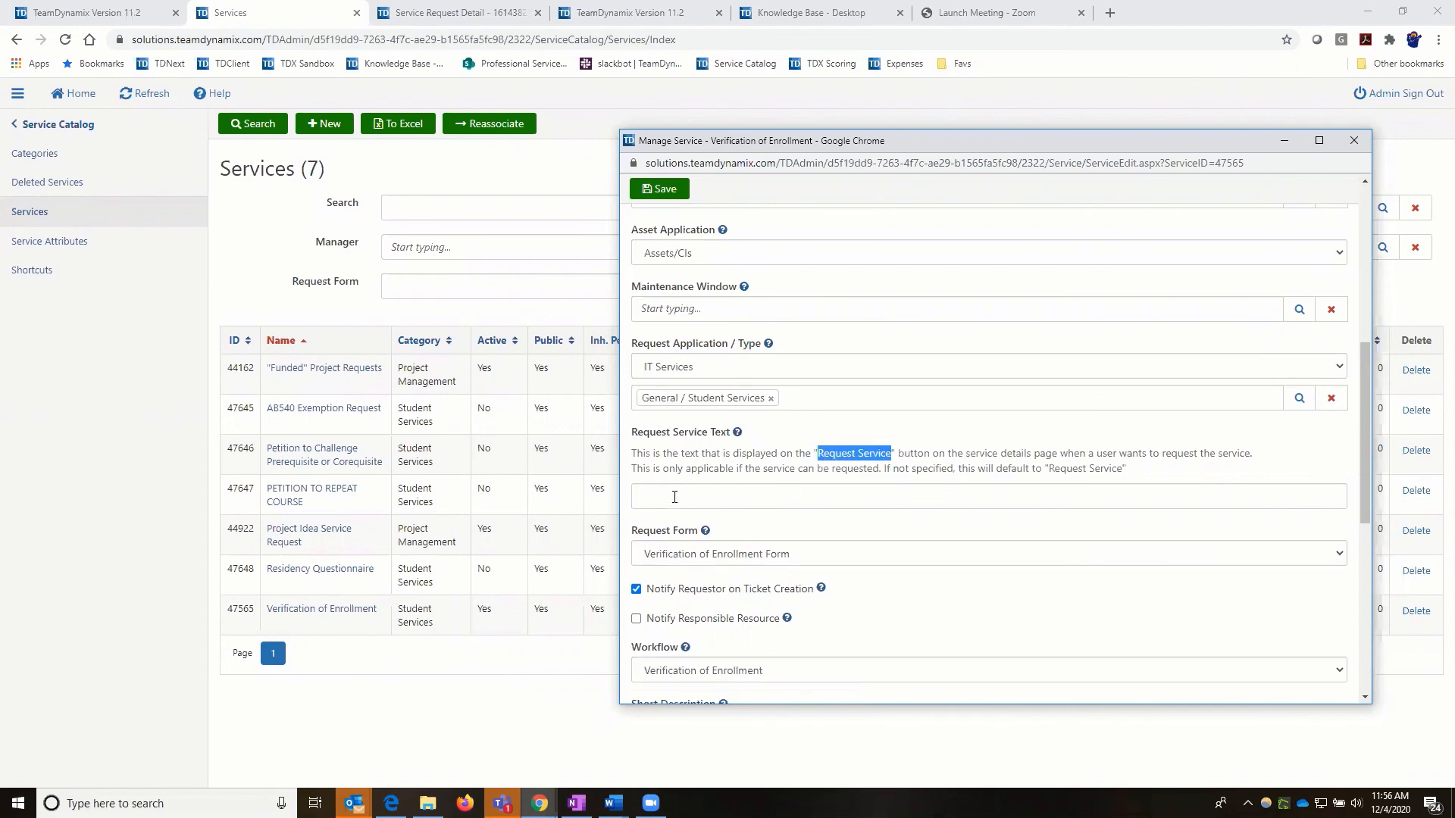
# Try "Submit a Request" as the Request Service Text, based on the suggestion "Submit a Project Request", and clear the field again
pyautogui.click(663, 496)
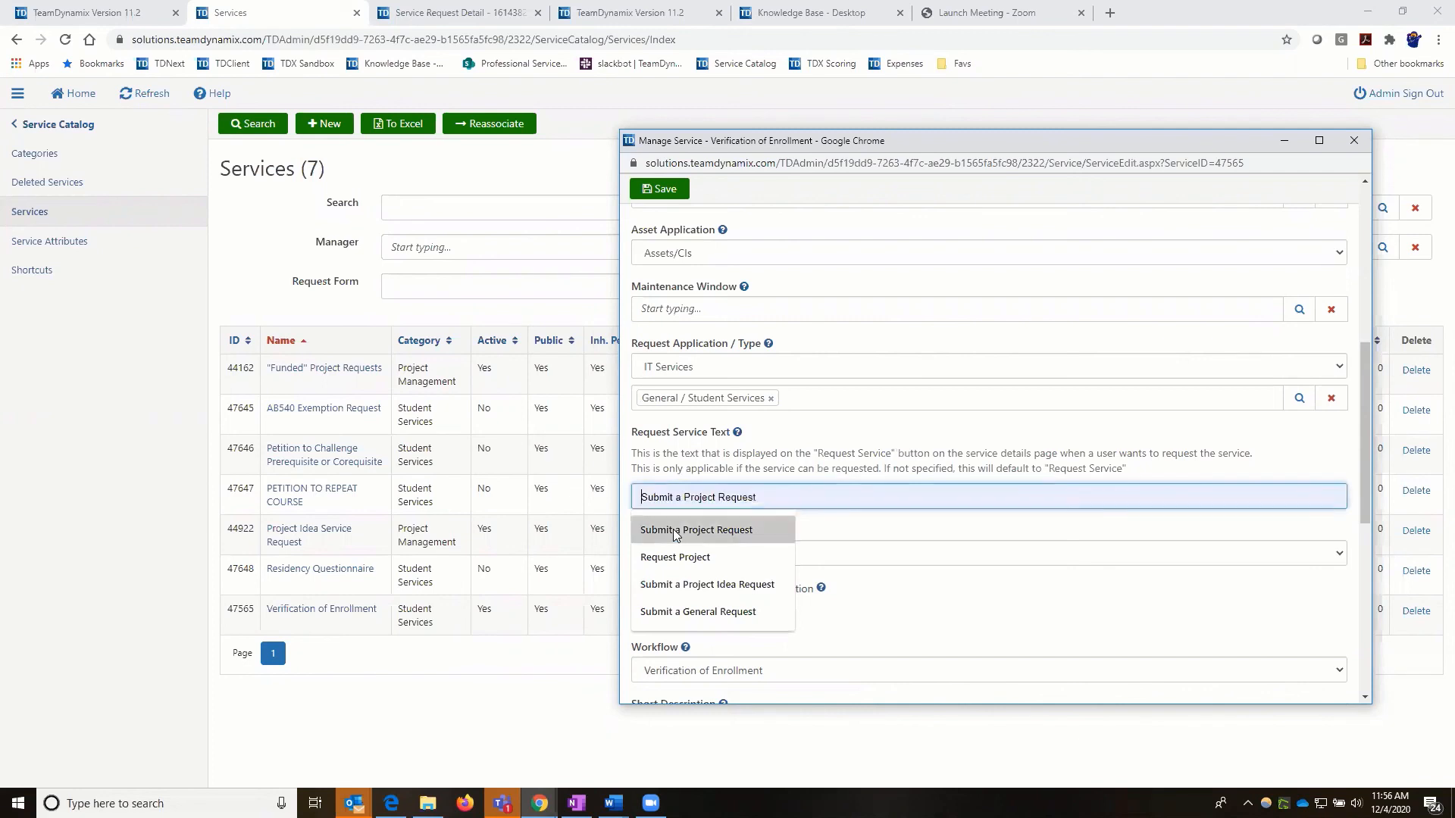
pyautogui.press('Return')
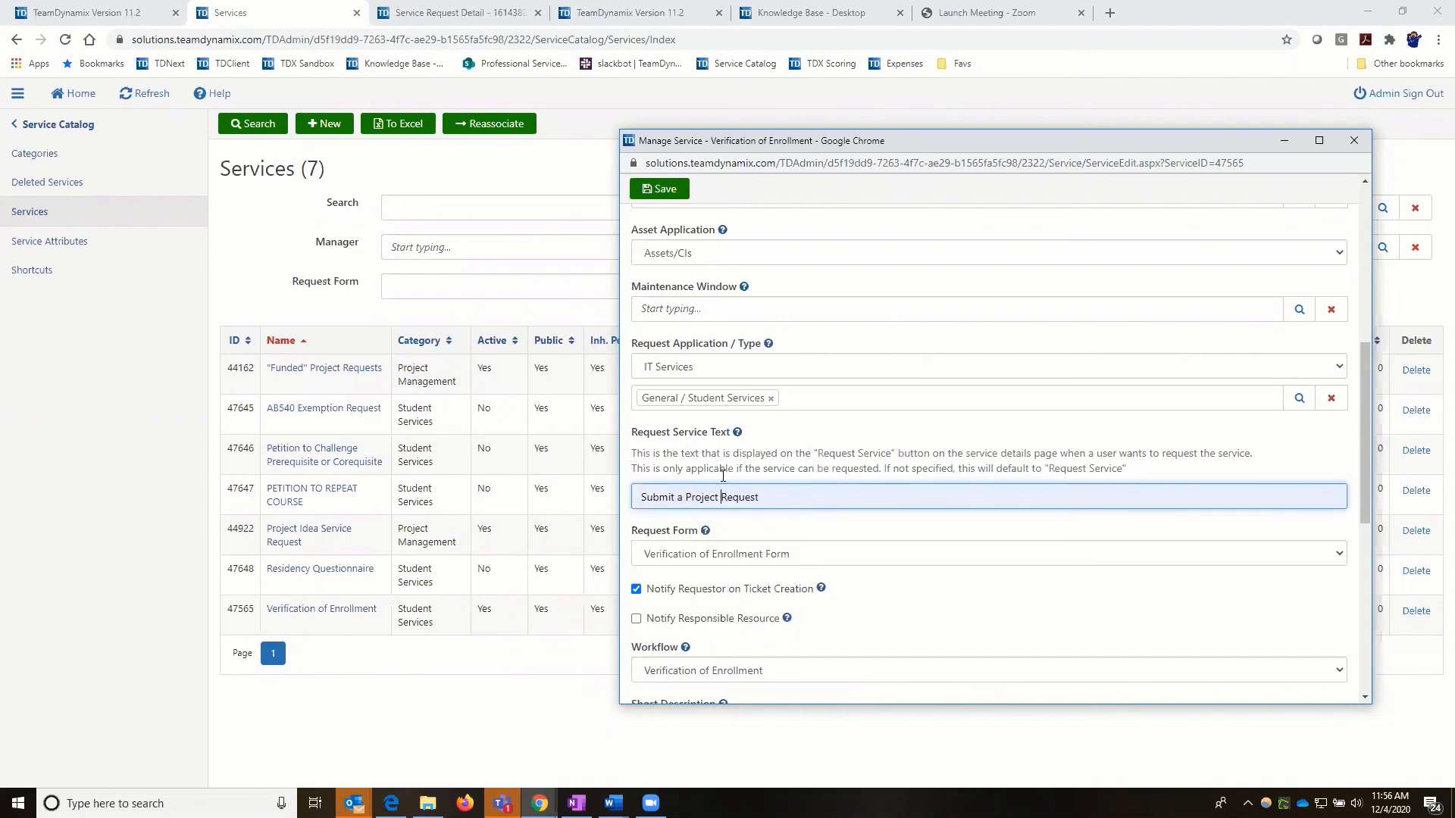
pyautogui.hotkey('ctrl', 'Left')
pyautogui.press('BackSpace')
pyautogui.press('BackSpace')
pyautogui.press('BackSpace')
pyautogui.press('BackSpace')
pyautogui.press('BackSpace')
pyautogui.press('BackSpace')
pyautogui.press('BackSpace')
pyautogui.press('BackSpace')
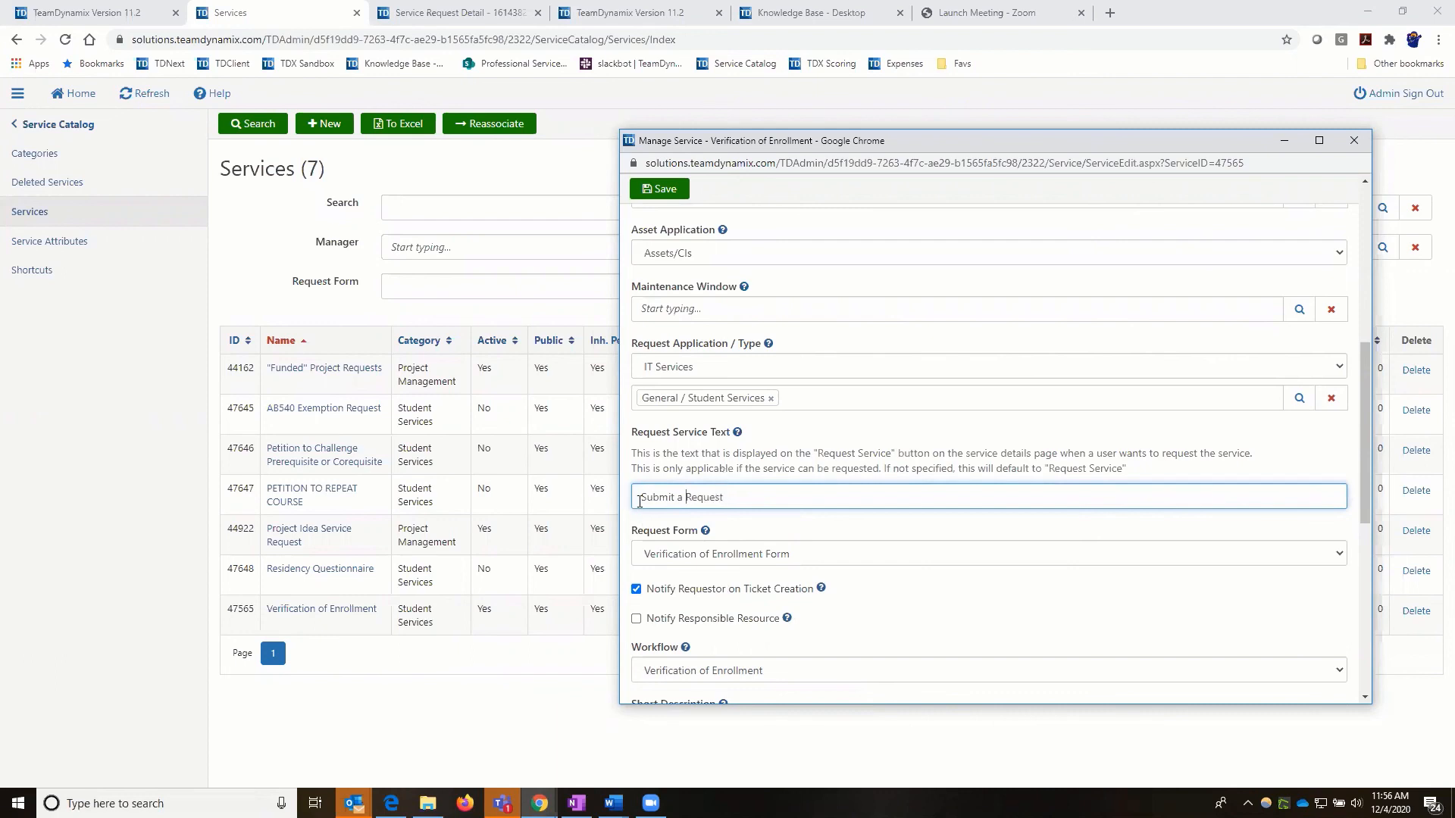
pyautogui.moveTo(640, 501); pyautogui.dragTo(743, 500)
pyautogui.press('BackSpace')
# Examine the Verification of Enrollment service's request form and workflow choices, notification options, and short and long descriptions
pyautogui.scroll(-2, 646, 387)
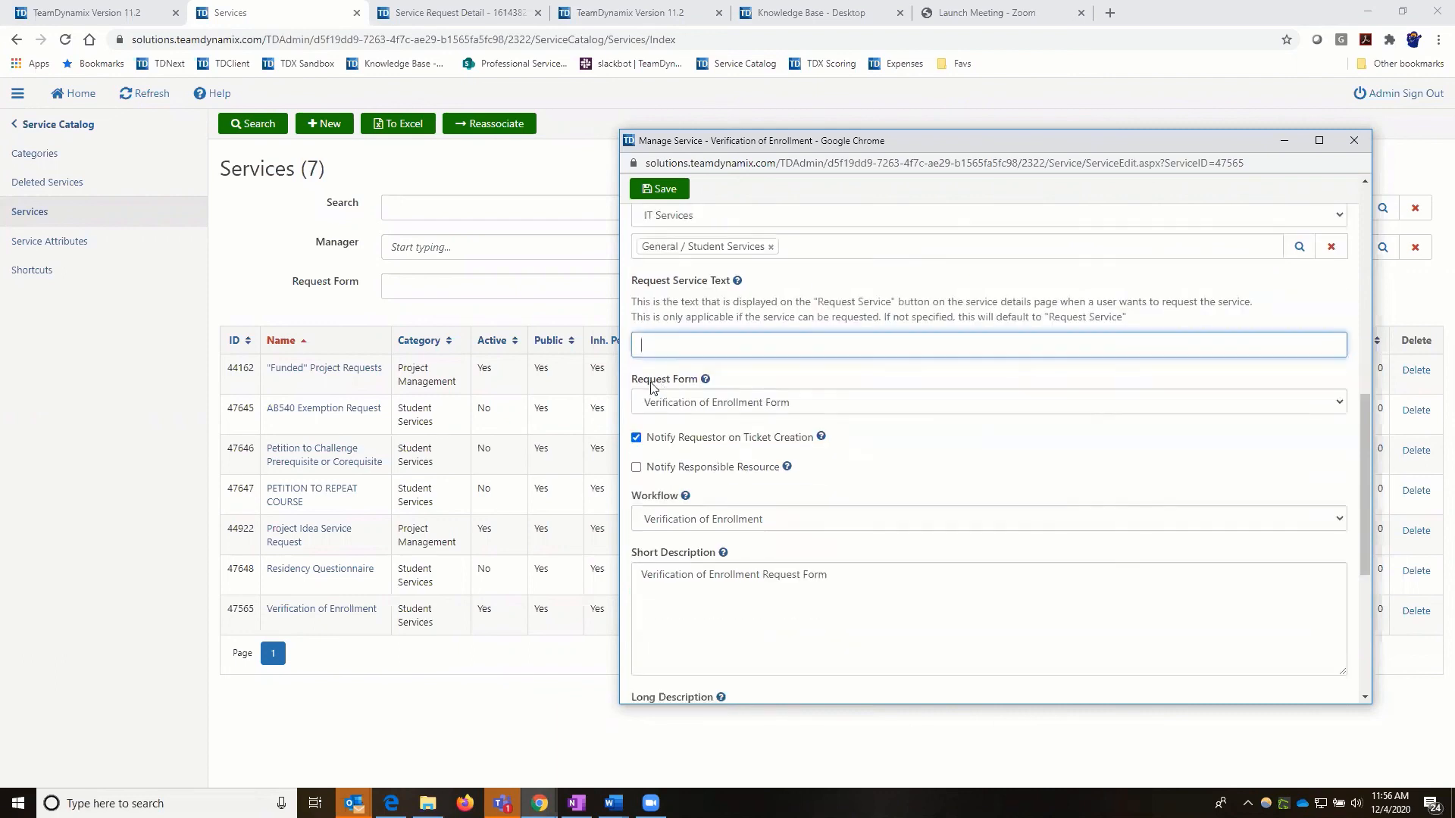
pyautogui.click(838, 411)
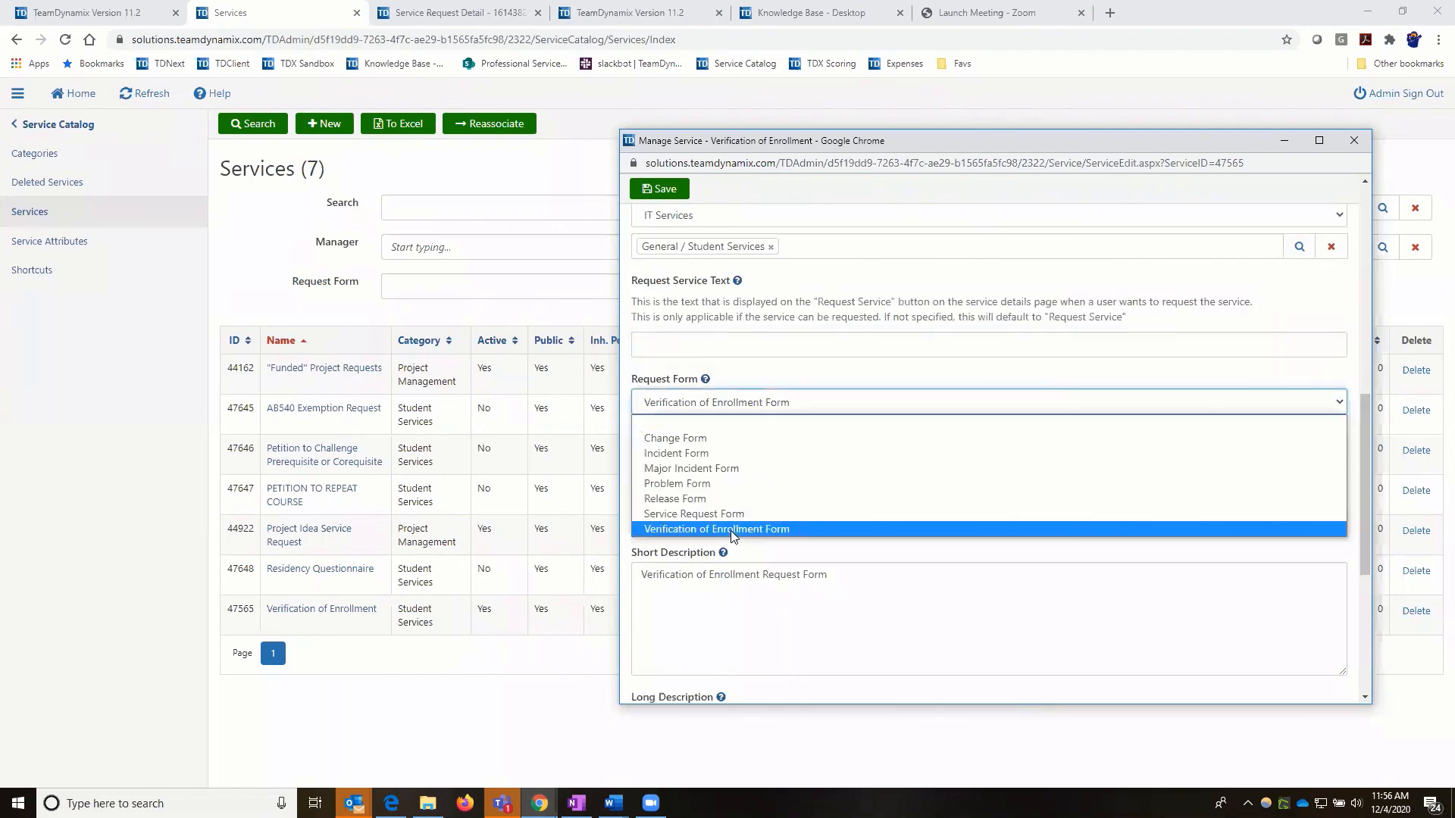
pyautogui.click(739, 414)
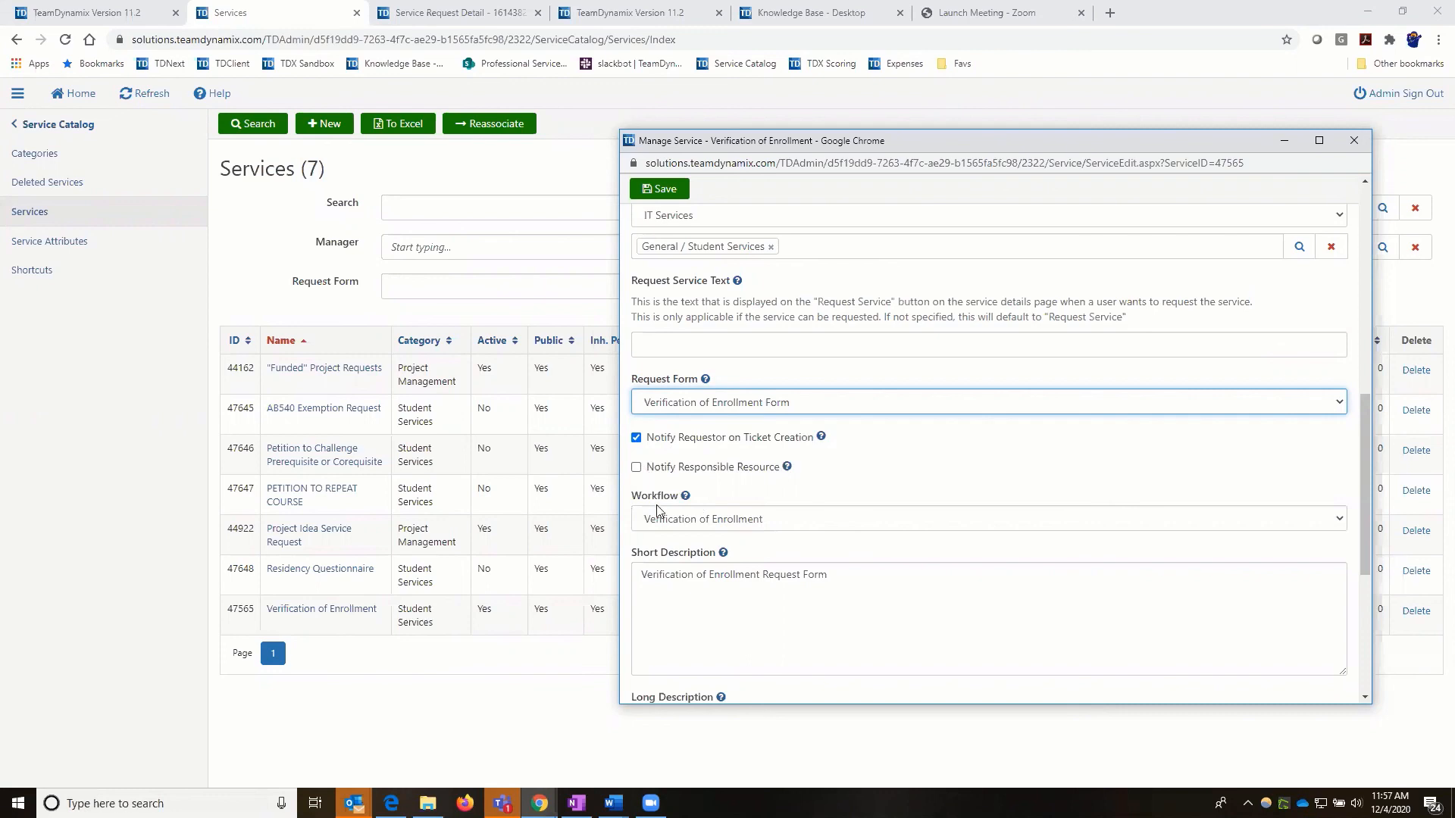
pyautogui.click(825, 524)
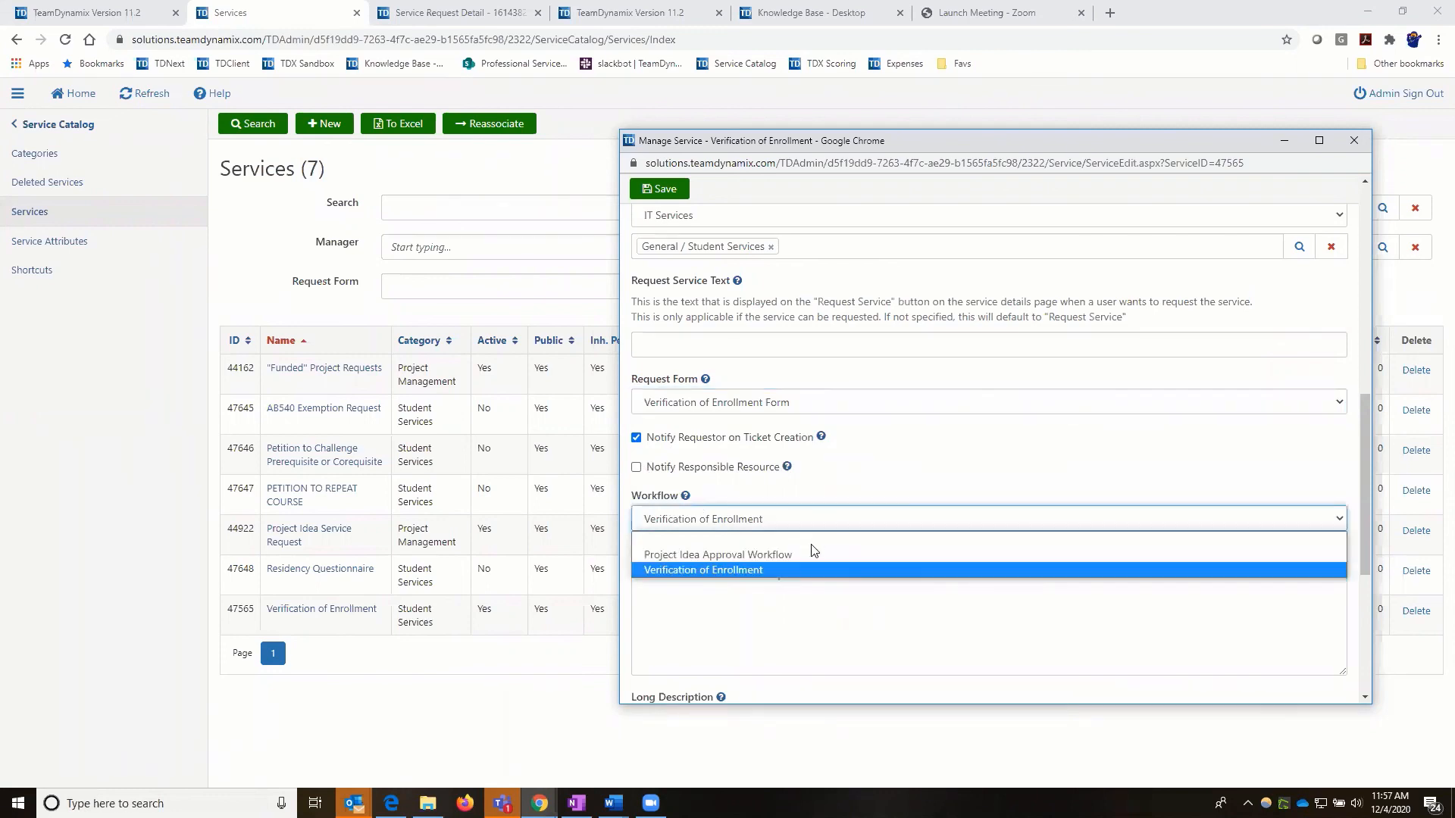
pyautogui.click(890, 456)
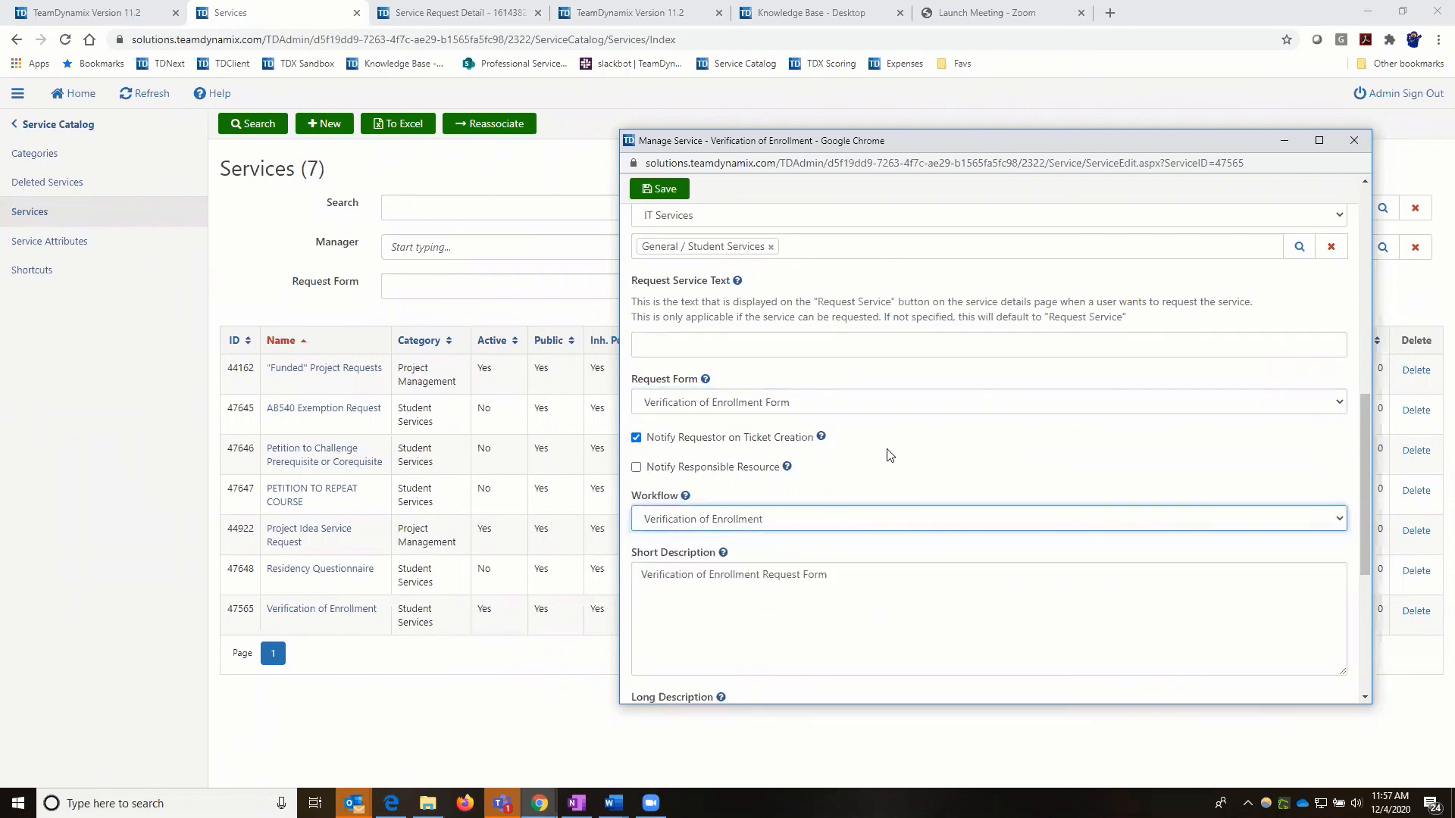
pyautogui.scroll(-1, 643, 298)
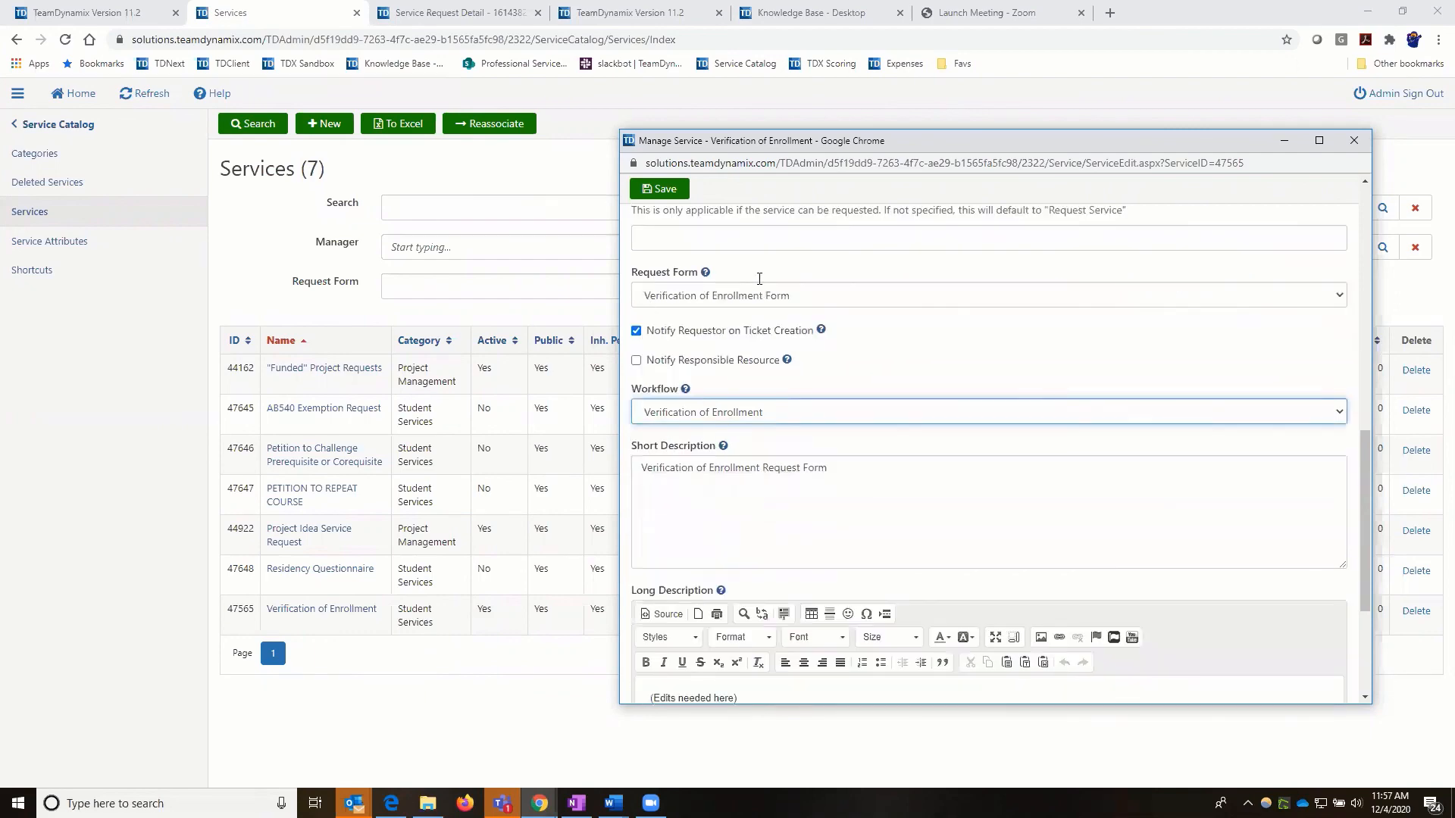
pyautogui.scroll(-3, 755, 390)
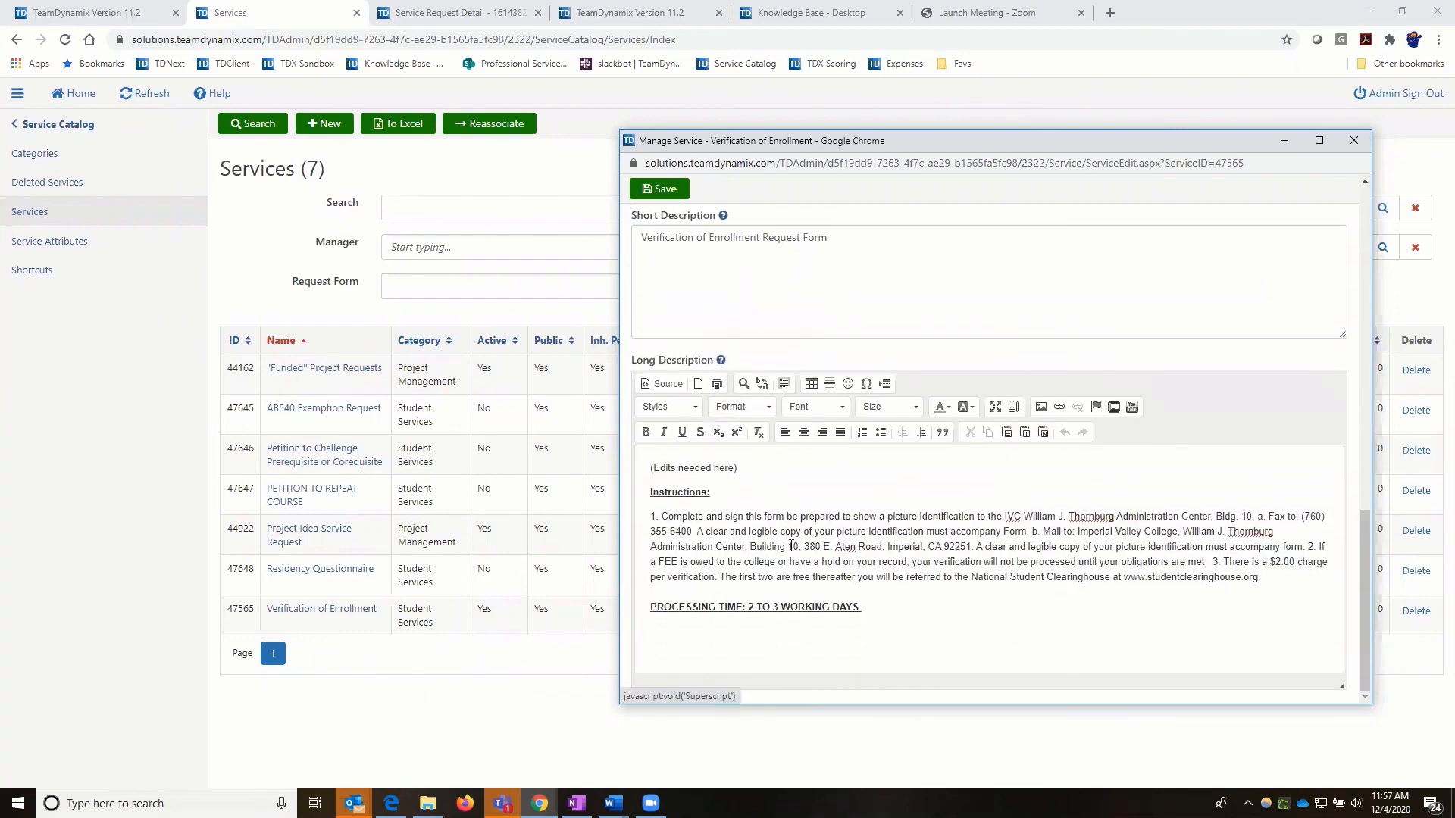
pyautogui.scroll(5, 803, 588)
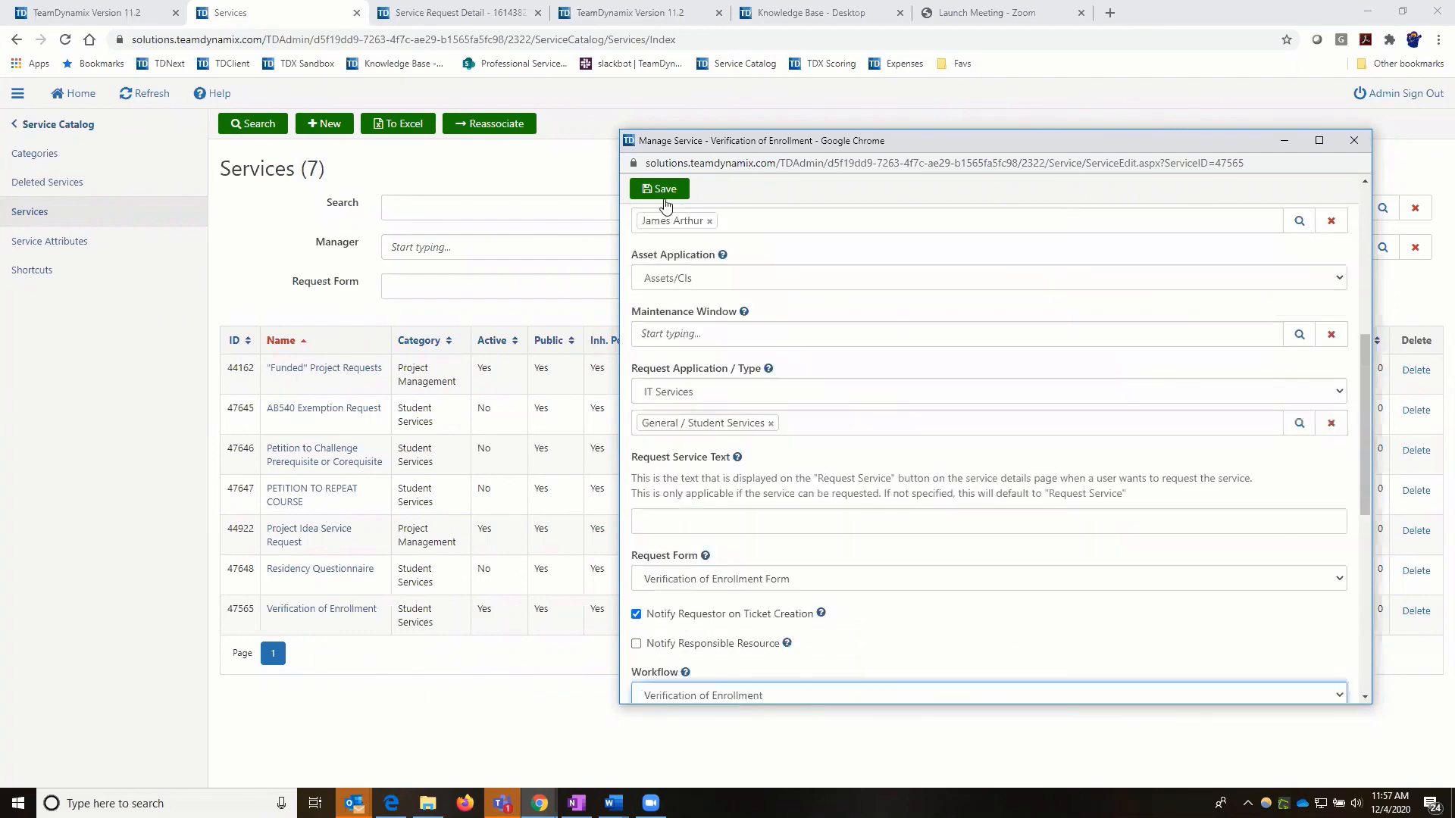
pyautogui.scroll(3, 667, 198)
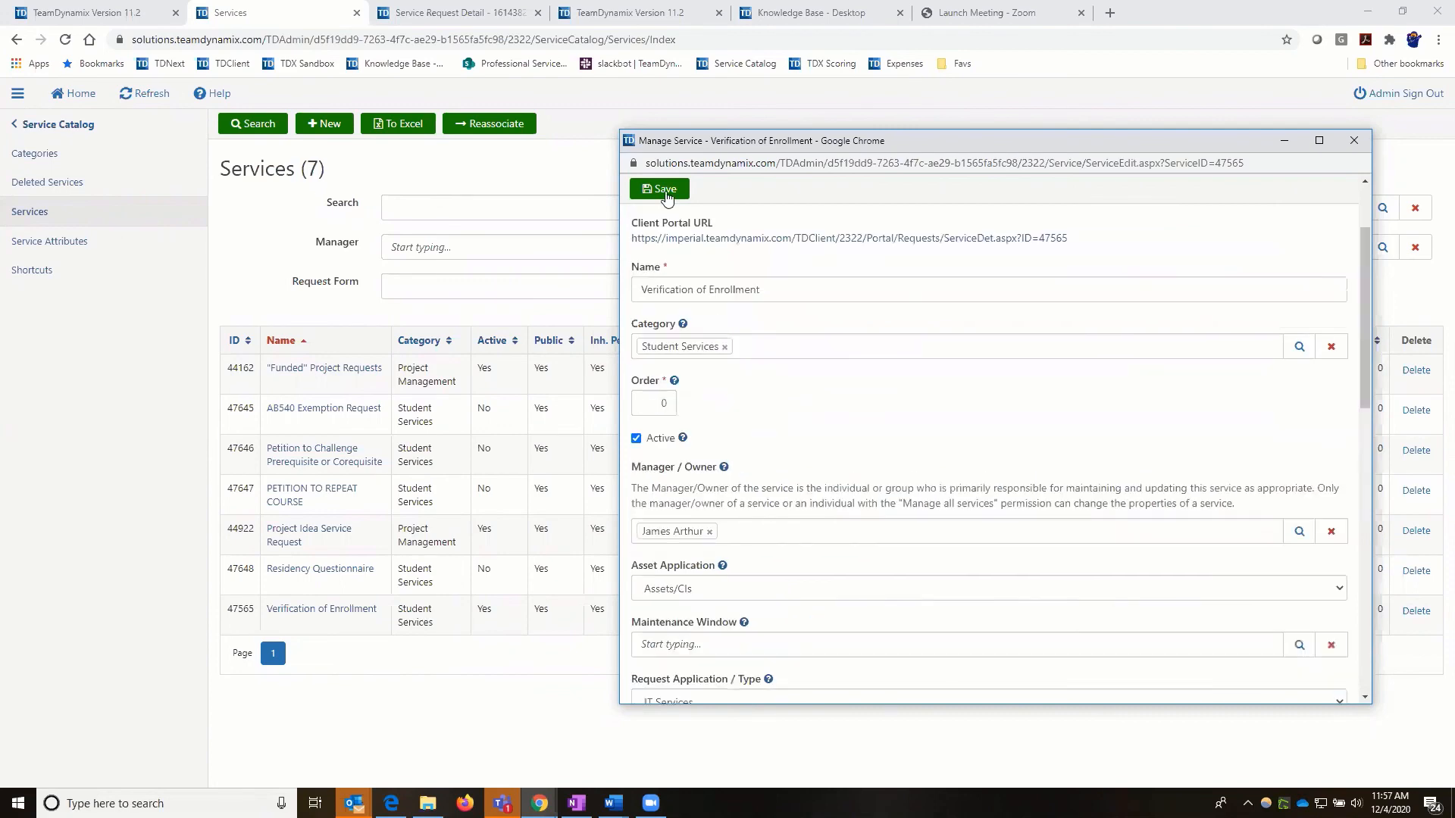
pyautogui.scroll(2, 667, 198)
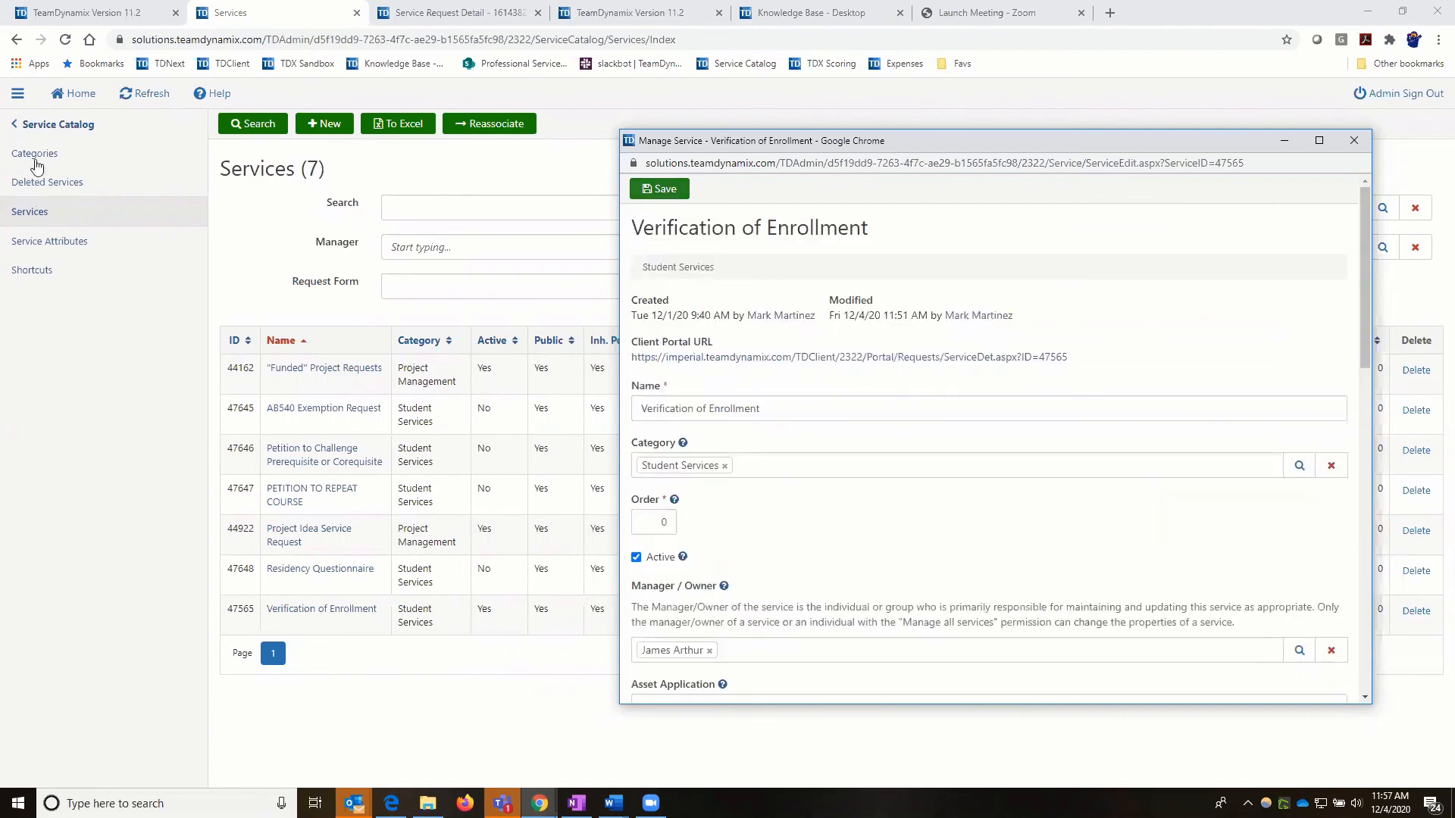
# Leave the service unsaved, return to the applications list and open the IT Services ticketing application's details
pyautogui.click(56, 129)
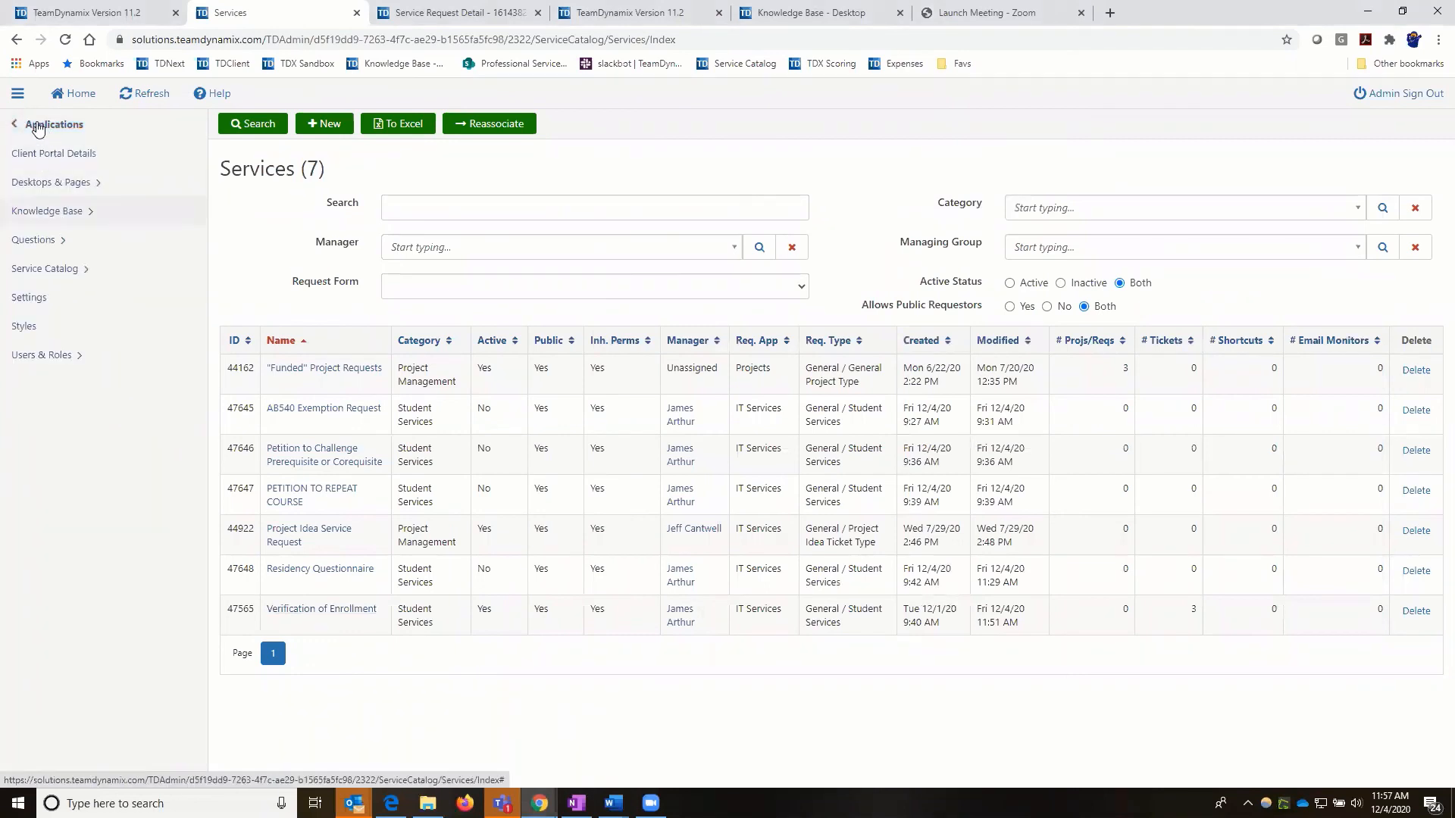
pyautogui.click(38, 126)
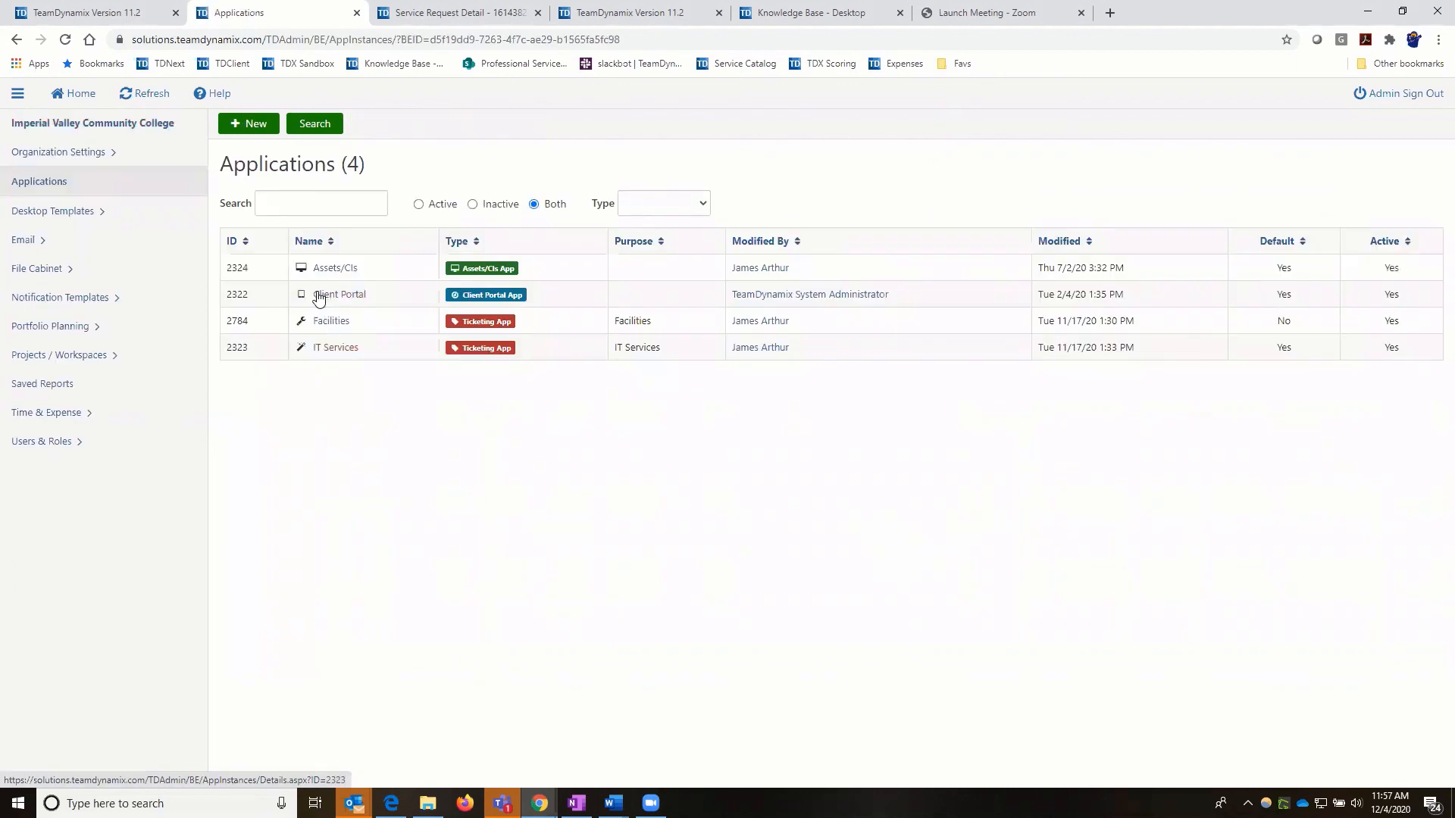
pyautogui.click(334, 351)
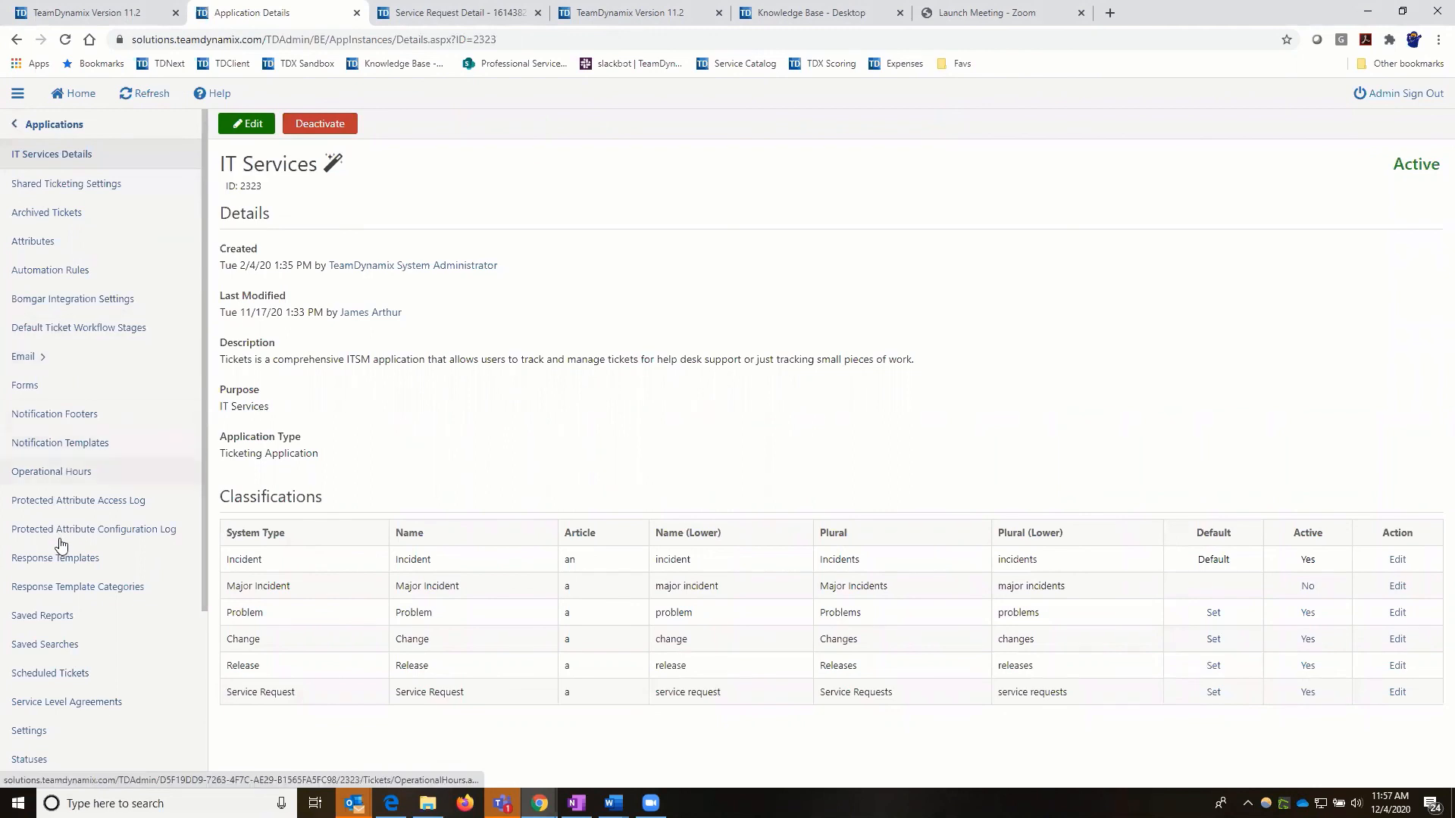
# Open the Verification of Enrollment Form from the IT Services ticket forms and review its fields' Client Portal and TDNext settings
pyautogui.scroll(-3, 61, 531)
pyautogui.scroll(3, 72, 502)
pyautogui.click(30, 387)
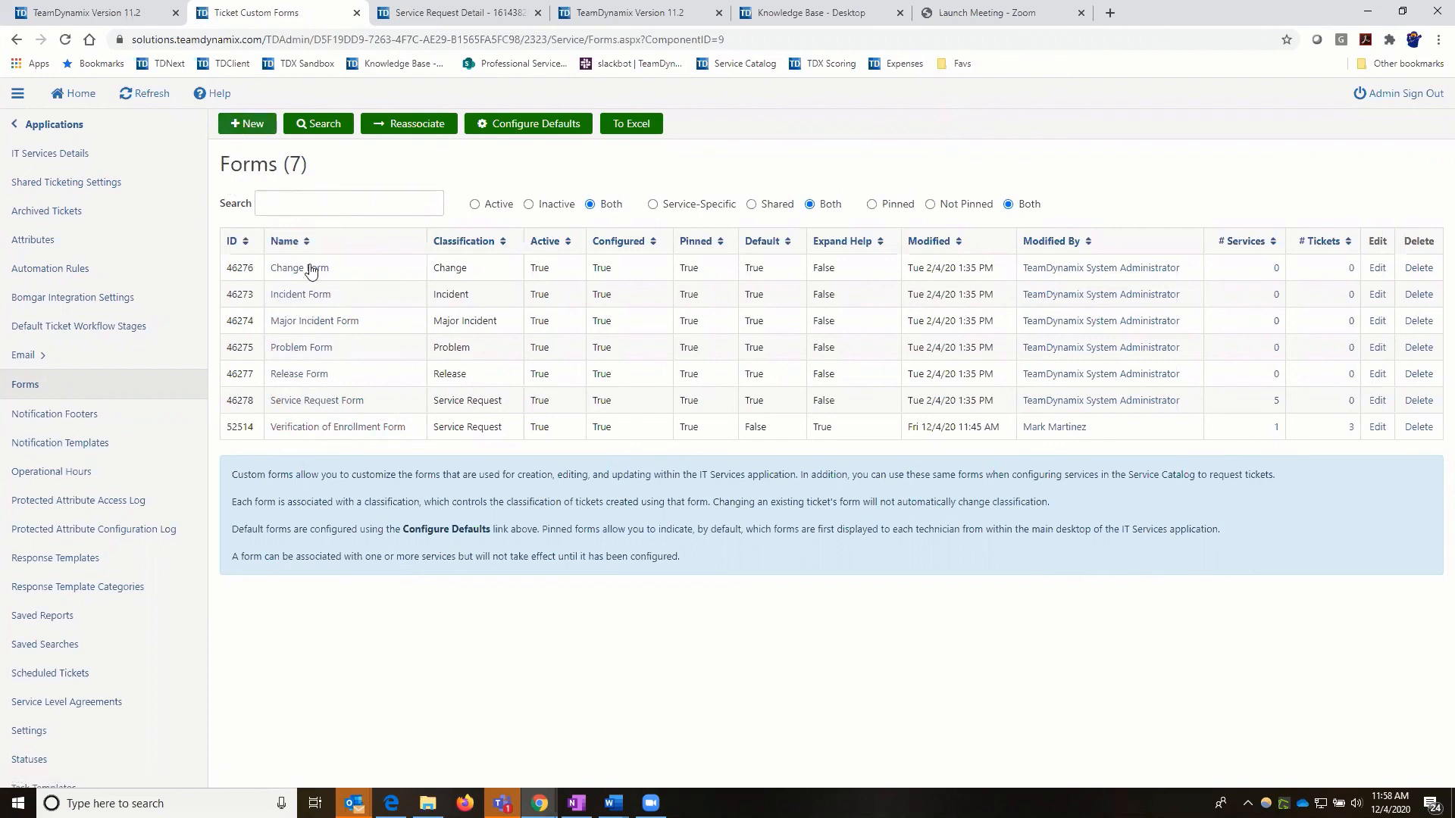
pyautogui.click(335, 426)
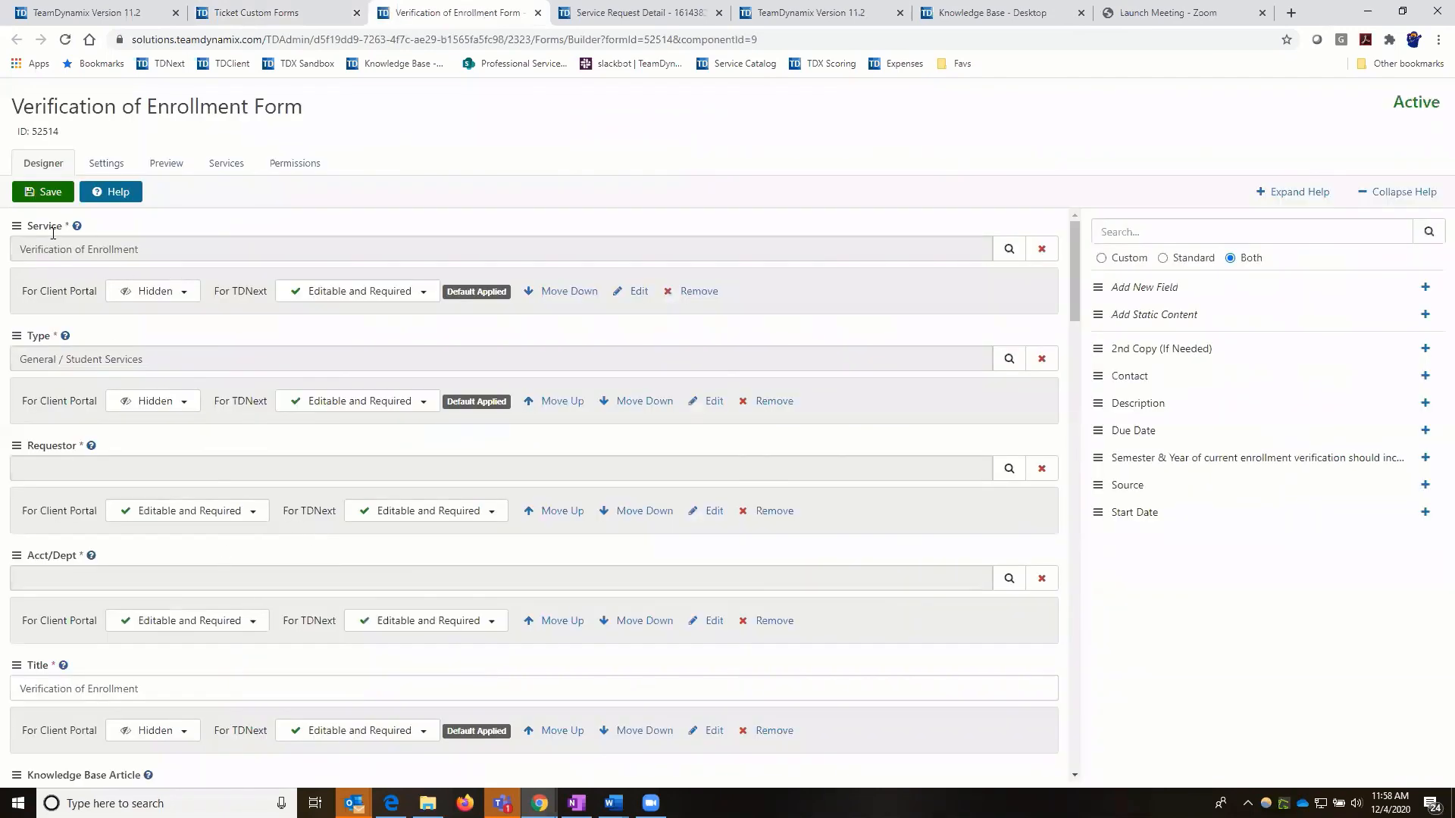
pyautogui.scroll(-6, 212, 561)
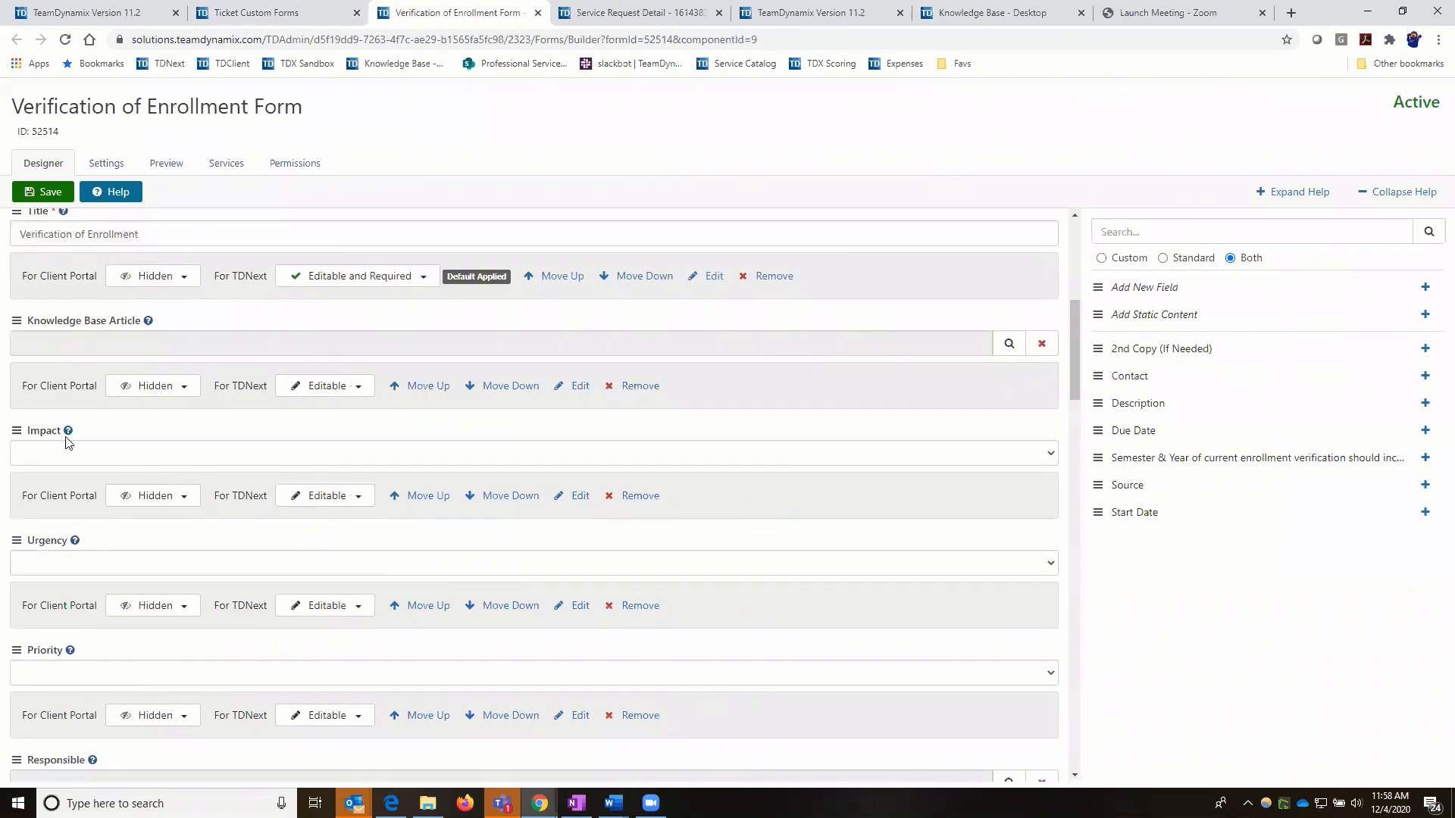
pyautogui.scroll(-5, 66, 443)
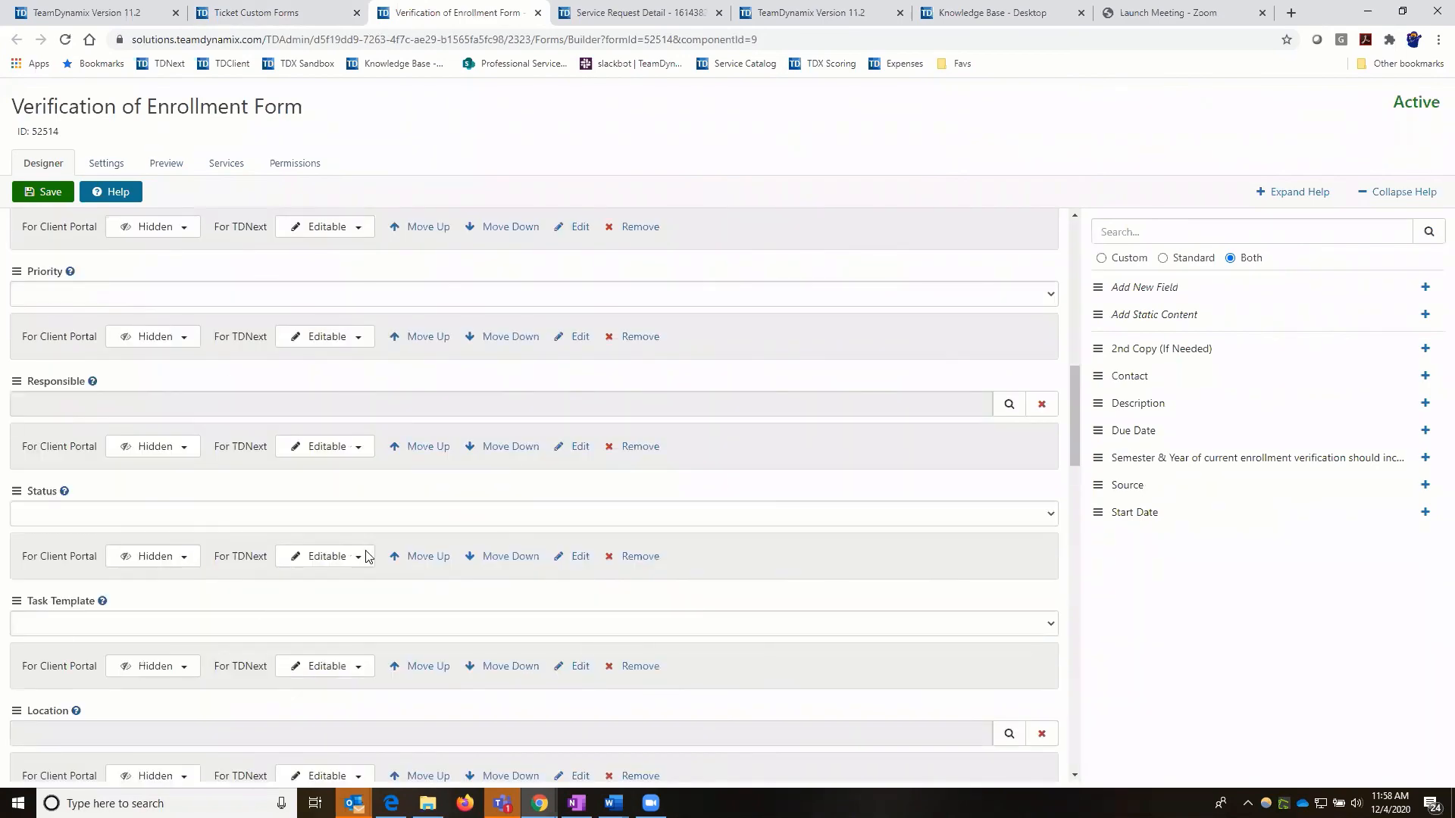
pyautogui.scroll(-15, 364, 574)
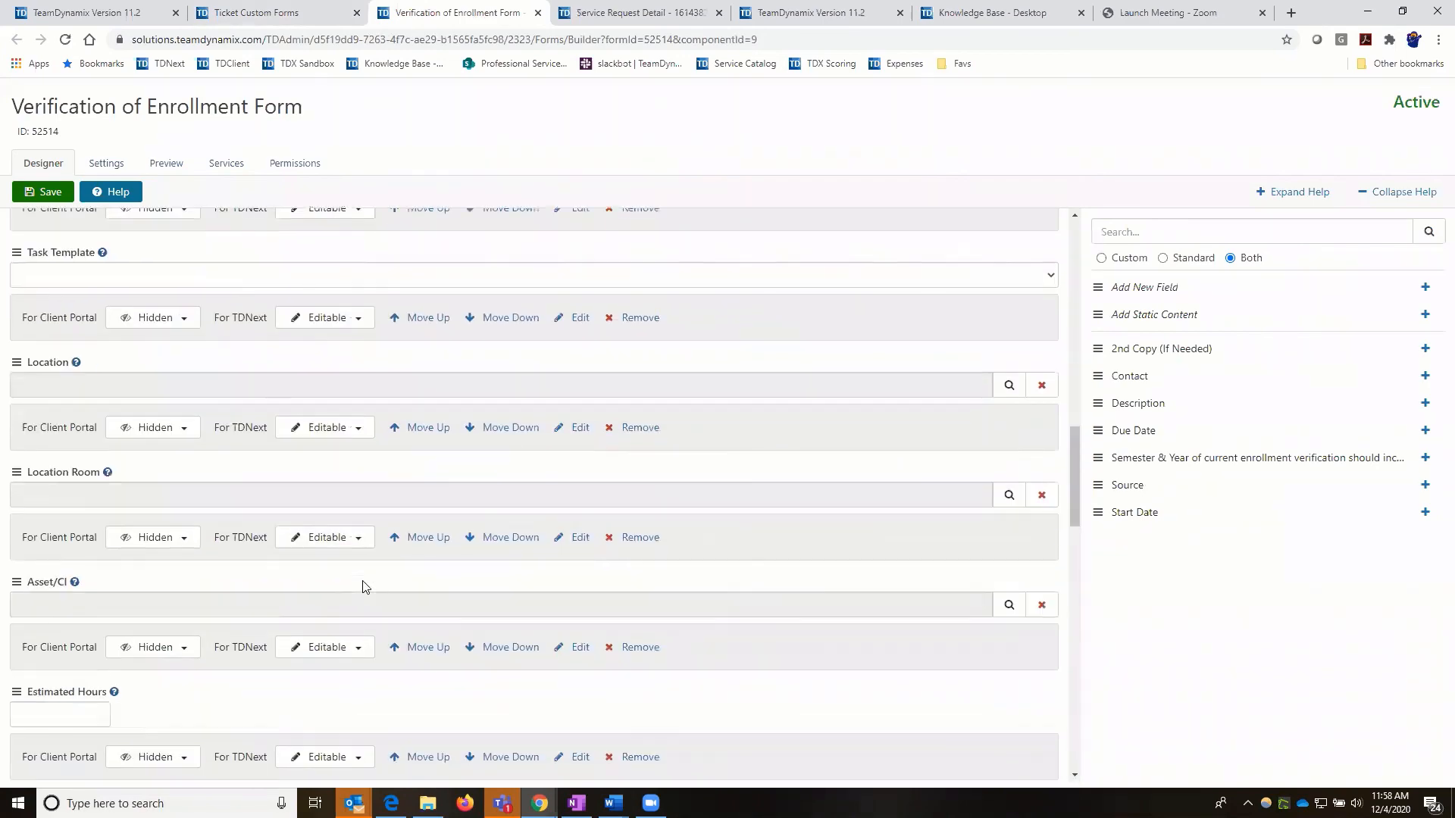
pyautogui.scroll(20, 362, 569)
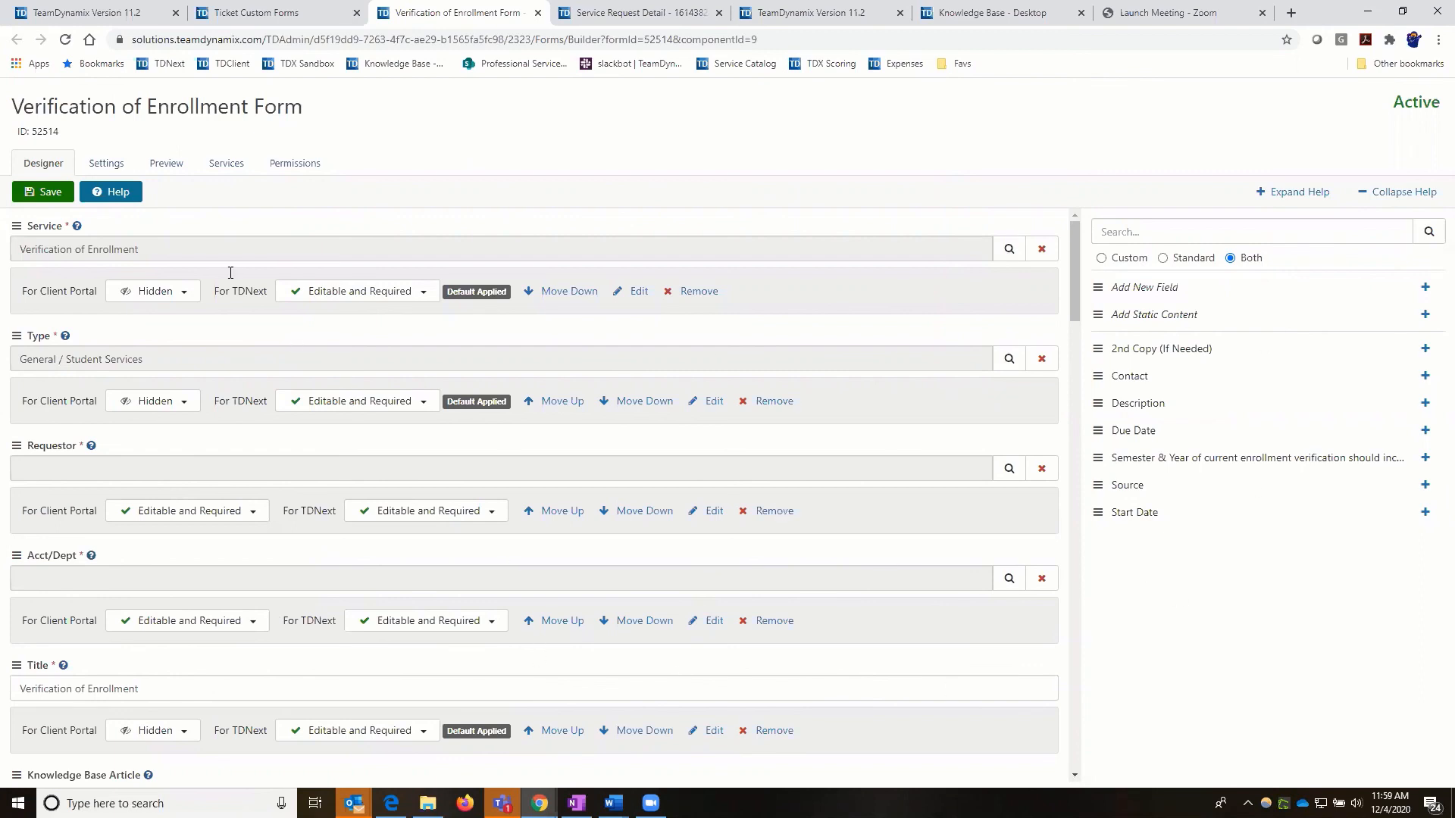
# Preview the Verification of Enrollment Form in its Client Portal and TDNext versions and examine the fields each one offers
pyautogui.click(159, 170)
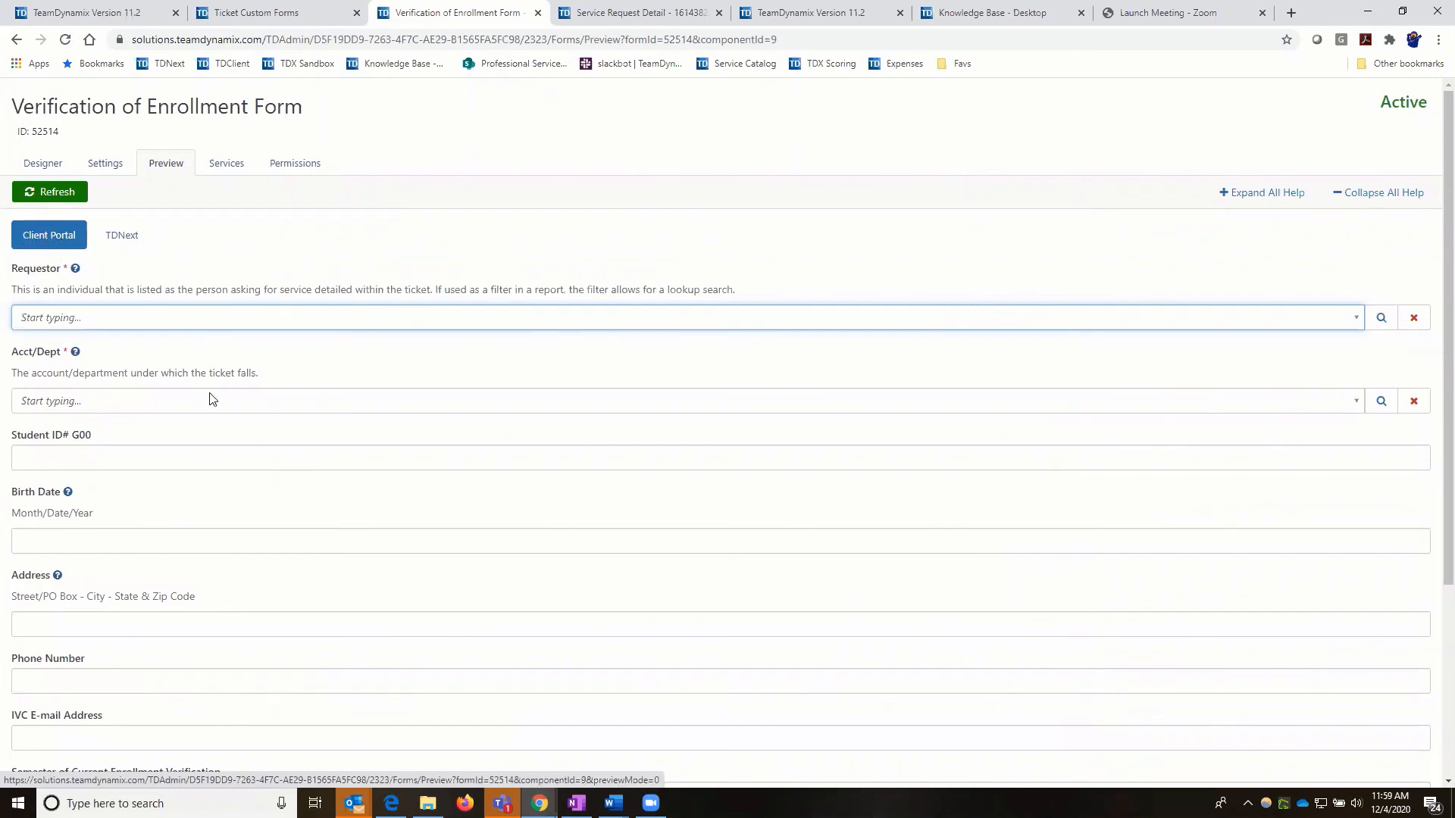
pyautogui.scroll(-3, 263, 404)
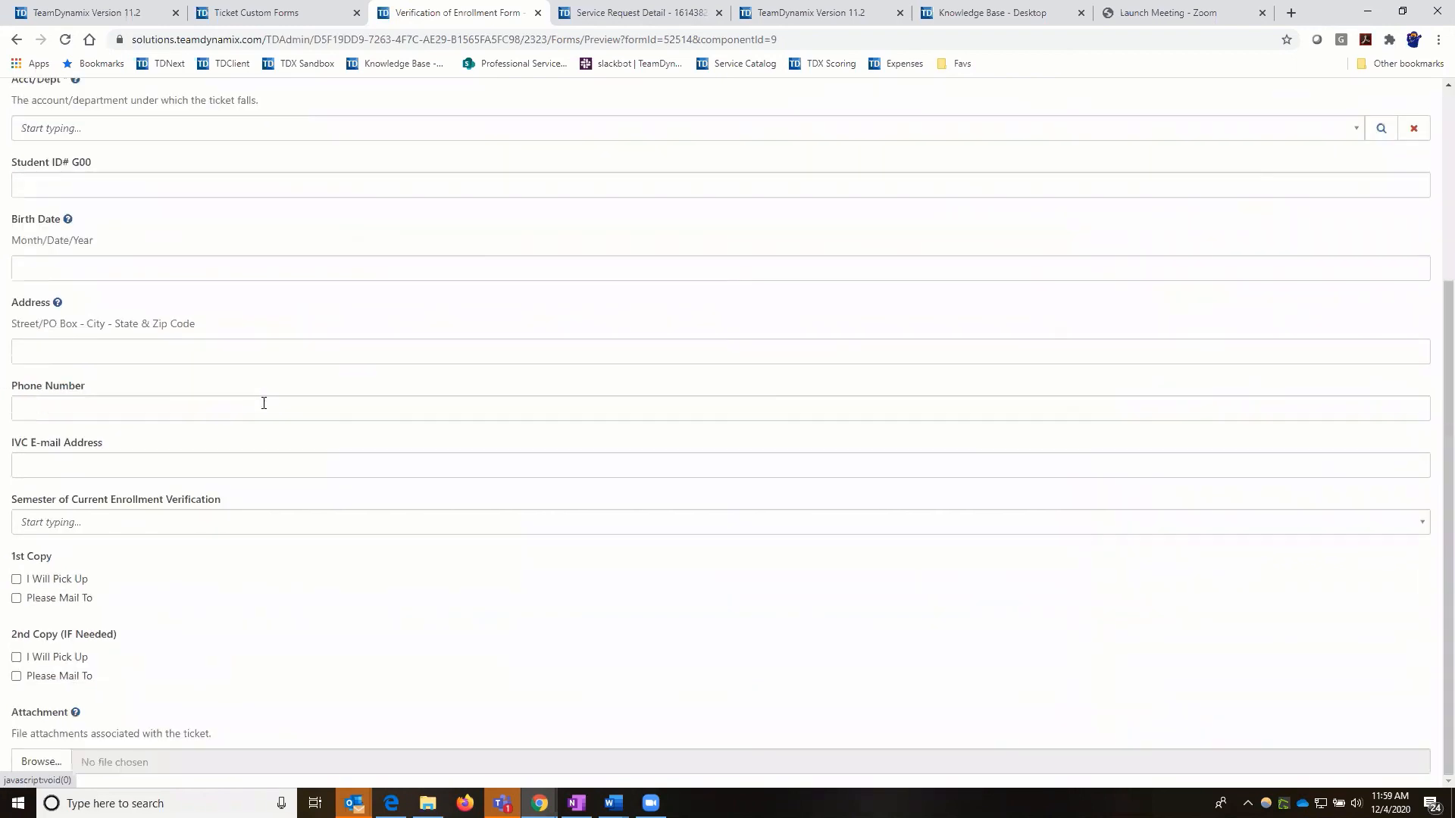
pyautogui.scroll(3, 264, 403)
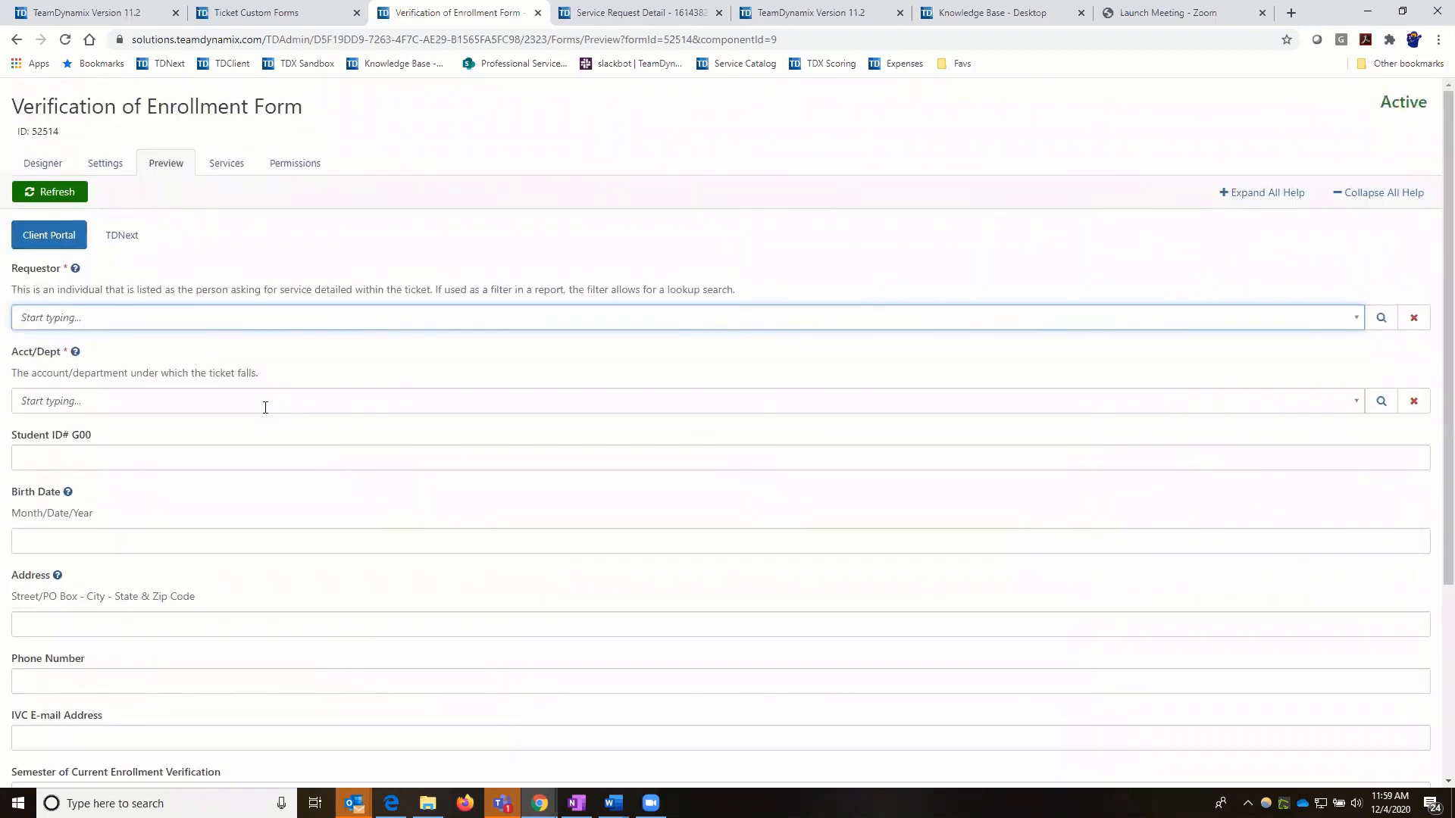
pyautogui.click(131, 242)
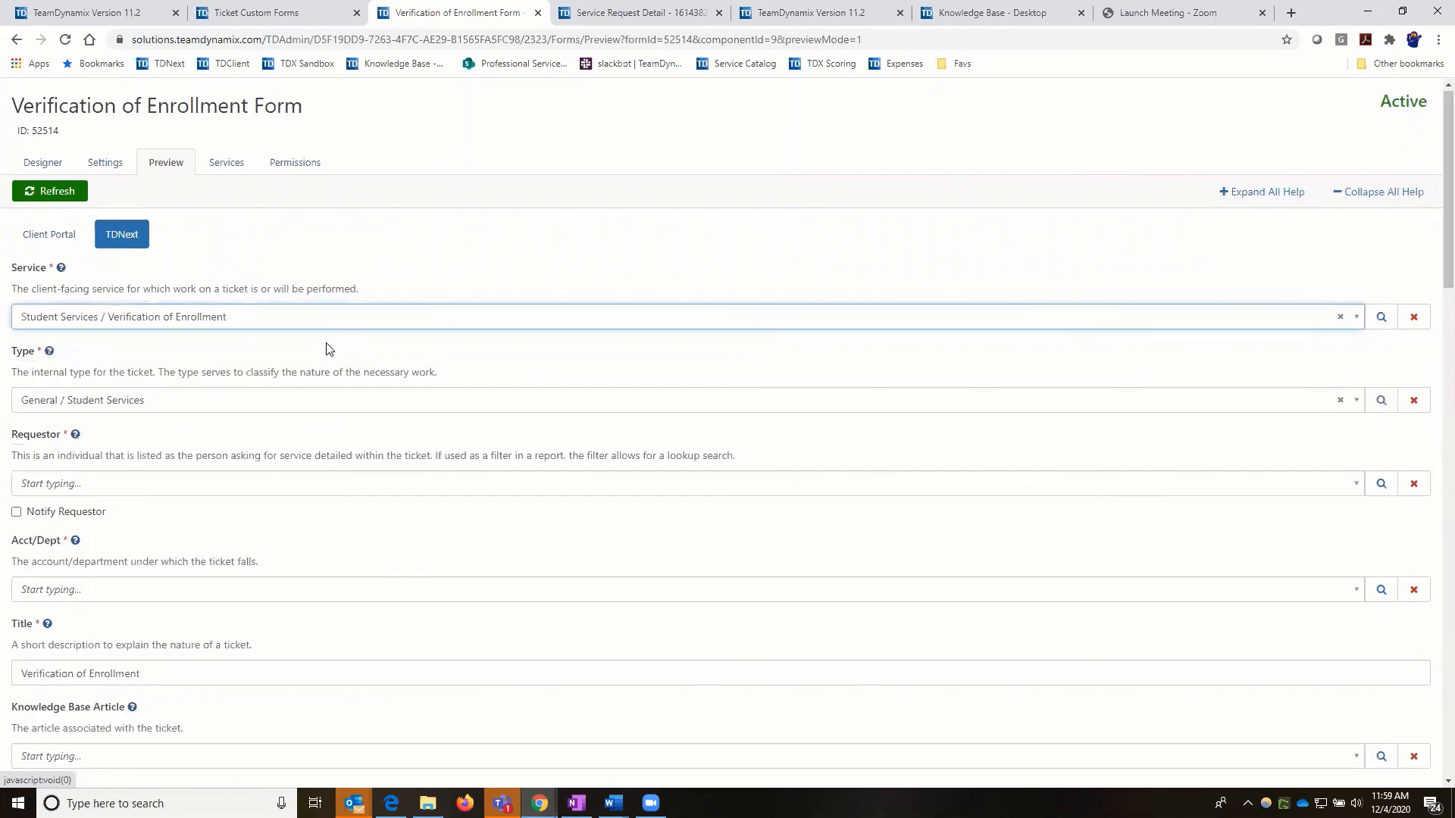
pyautogui.scroll(-8, 318, 371)
pyautogui.scroll(-7, 307, 391)
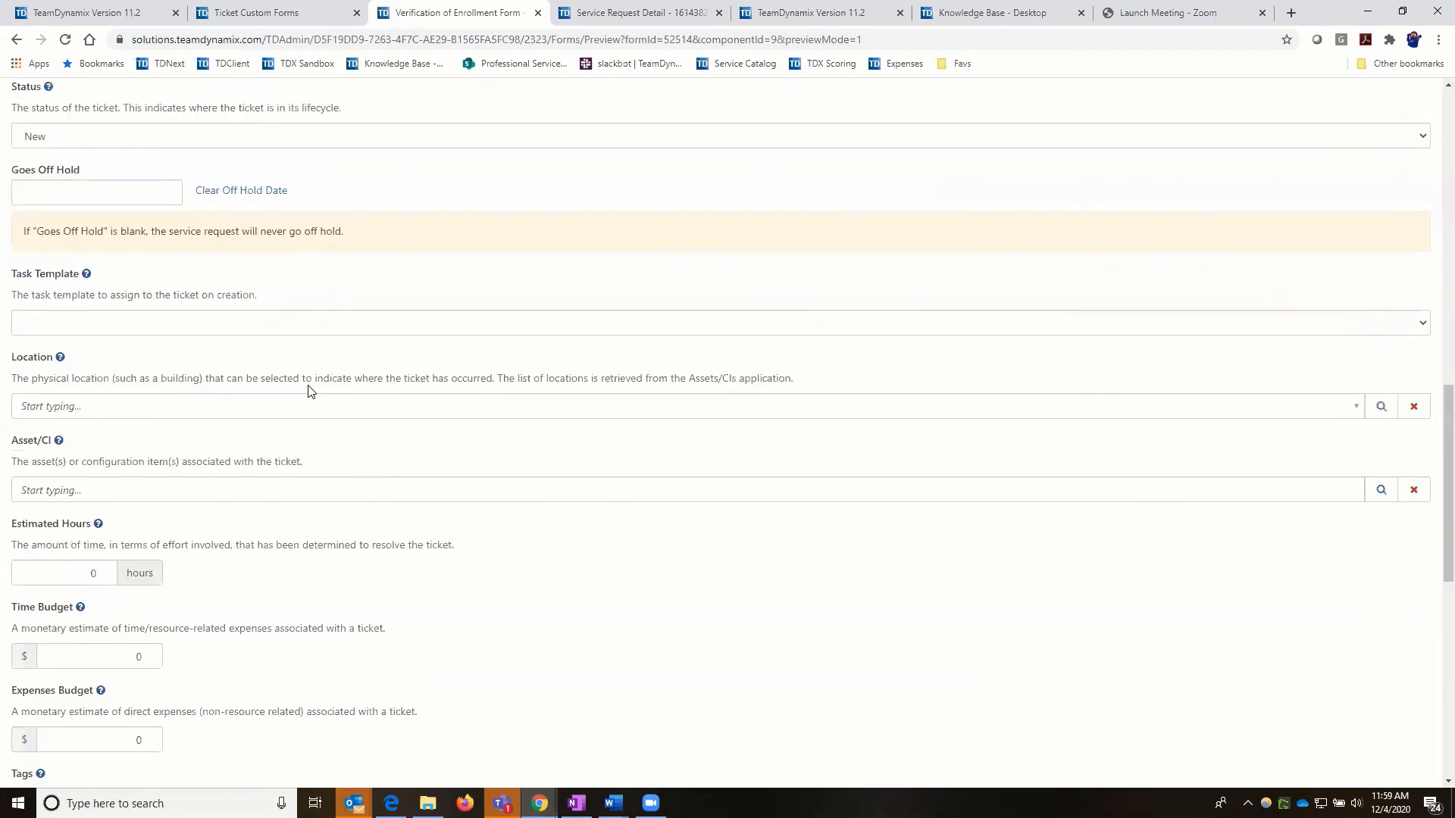
pyautogui.scroll(-6, 314, 379)
pyautogui.scroll(4, 315, 383)
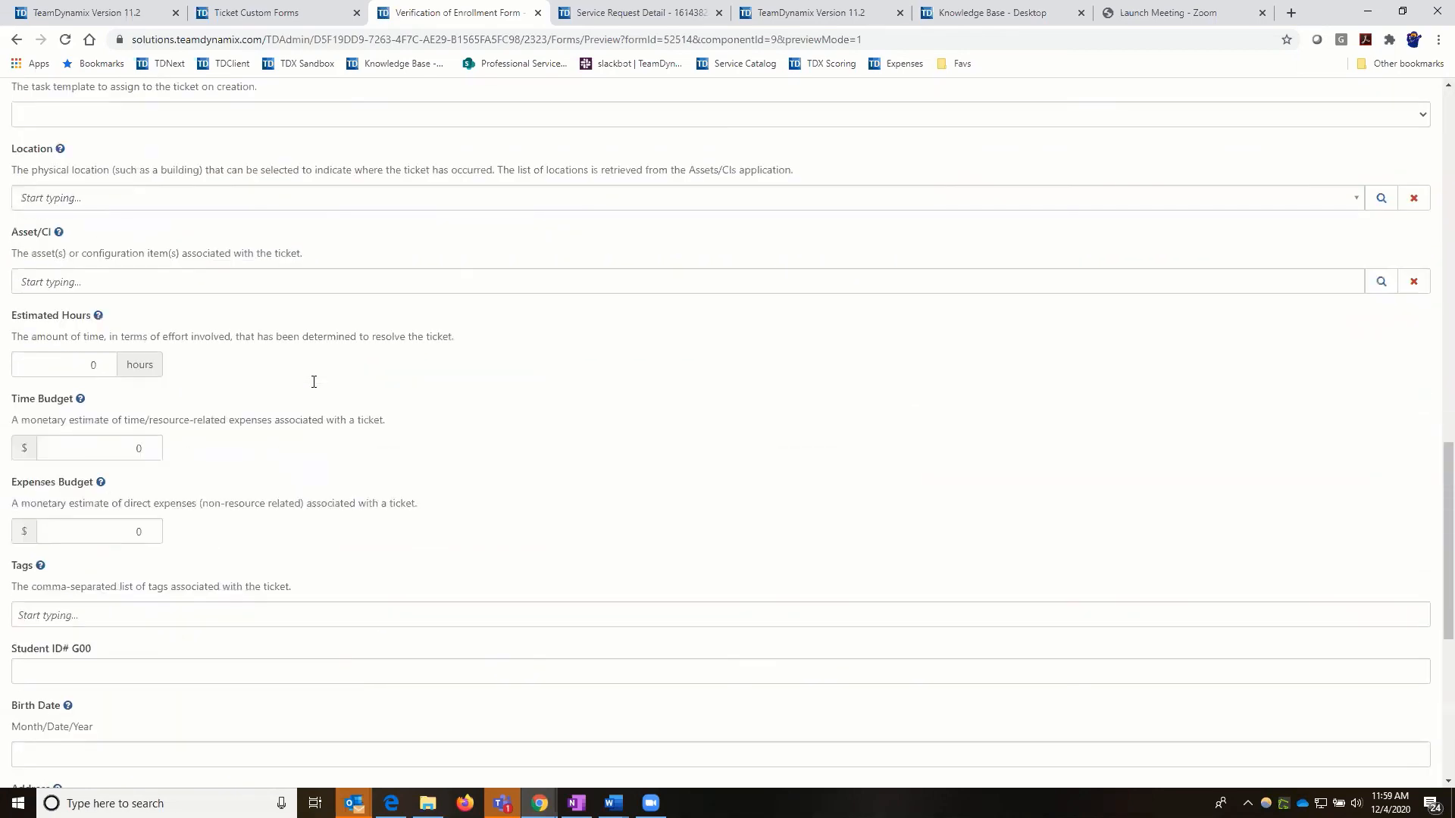
pyautogui.scroll(2, 315, 386)
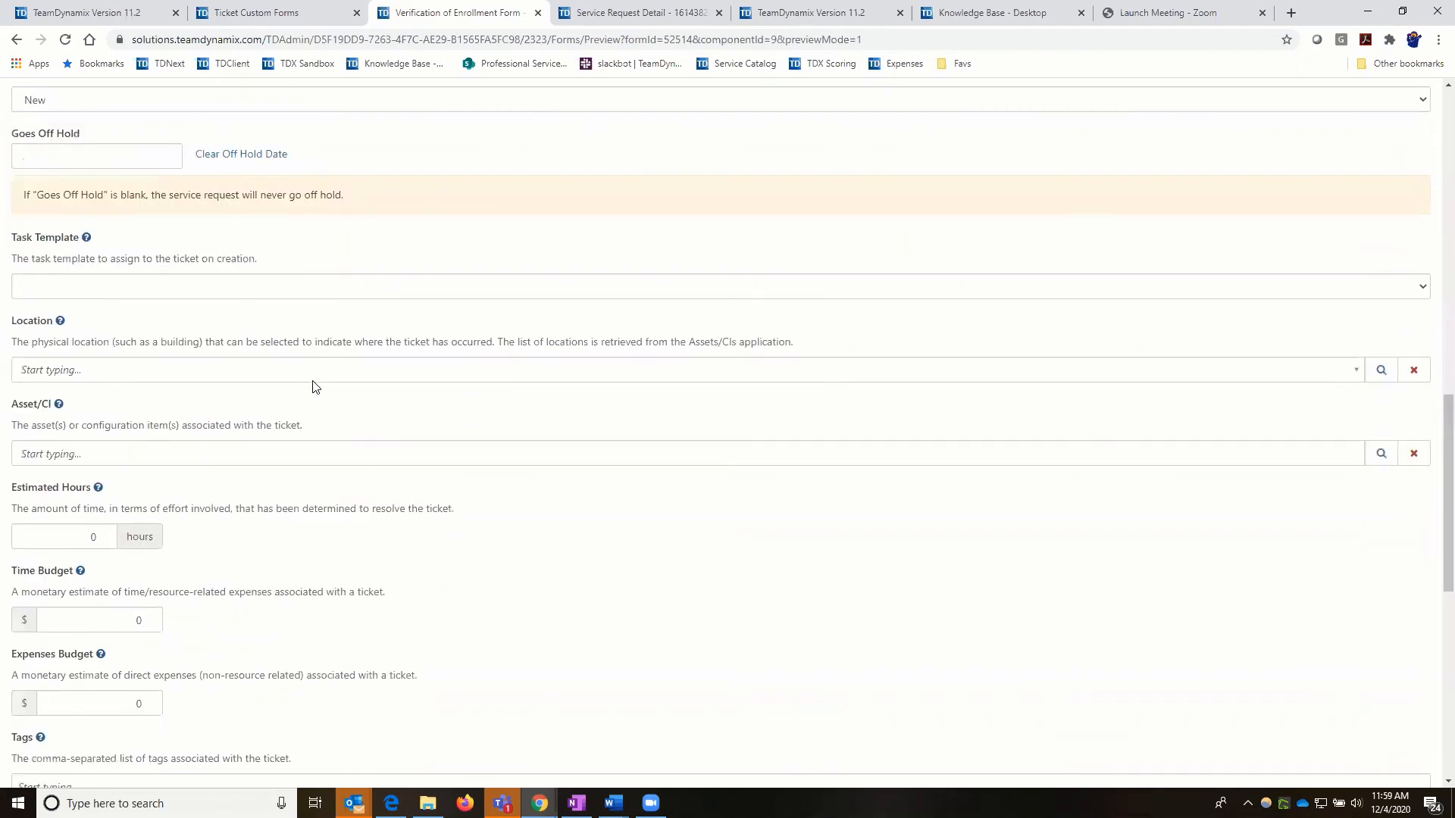
pyautogui.scroll(8, 42, 241)
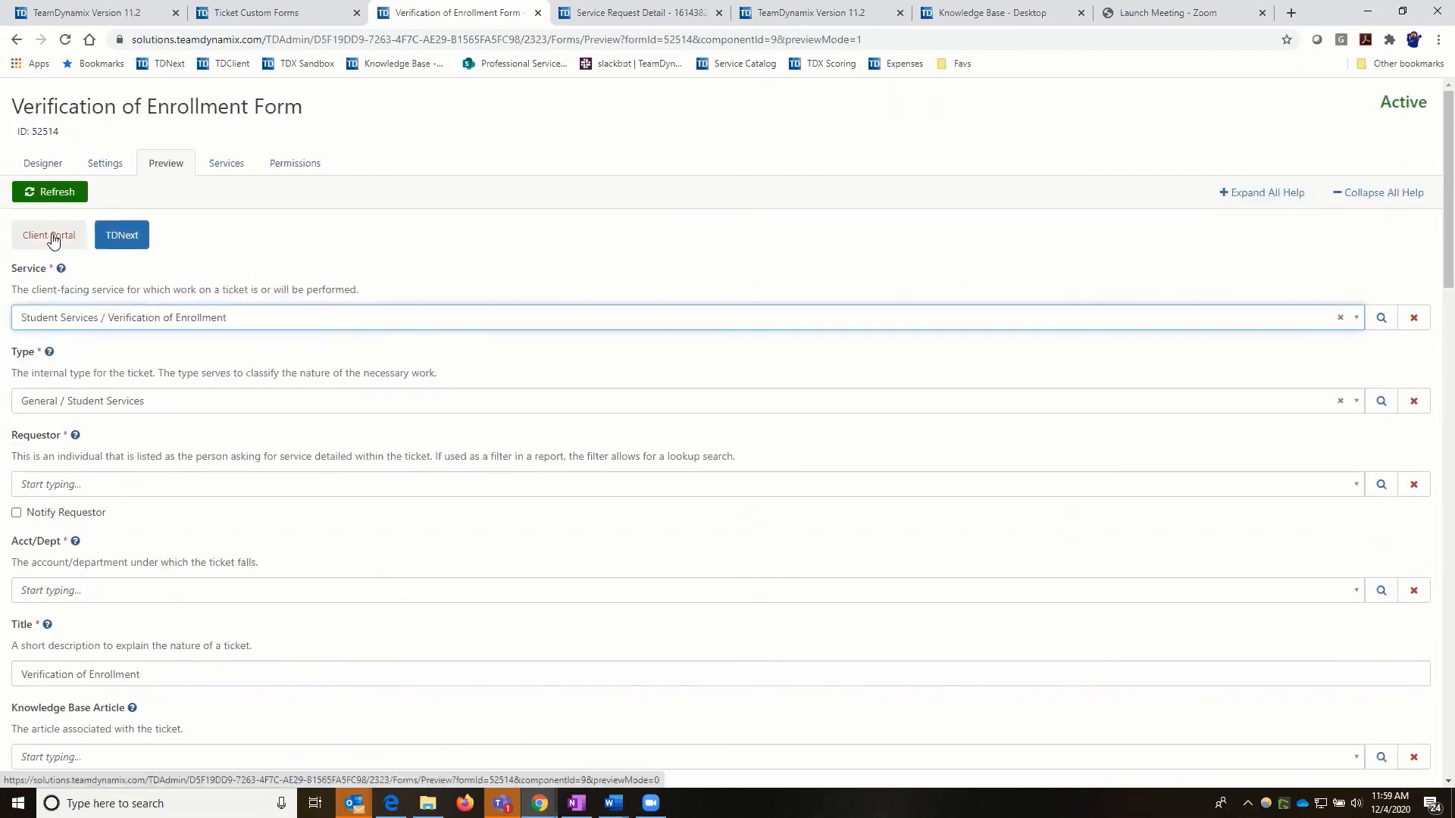
# Return to the form's Client Portal preview and check the Phone Number field and the copy delivery options
pyautogui.click(52, 239)
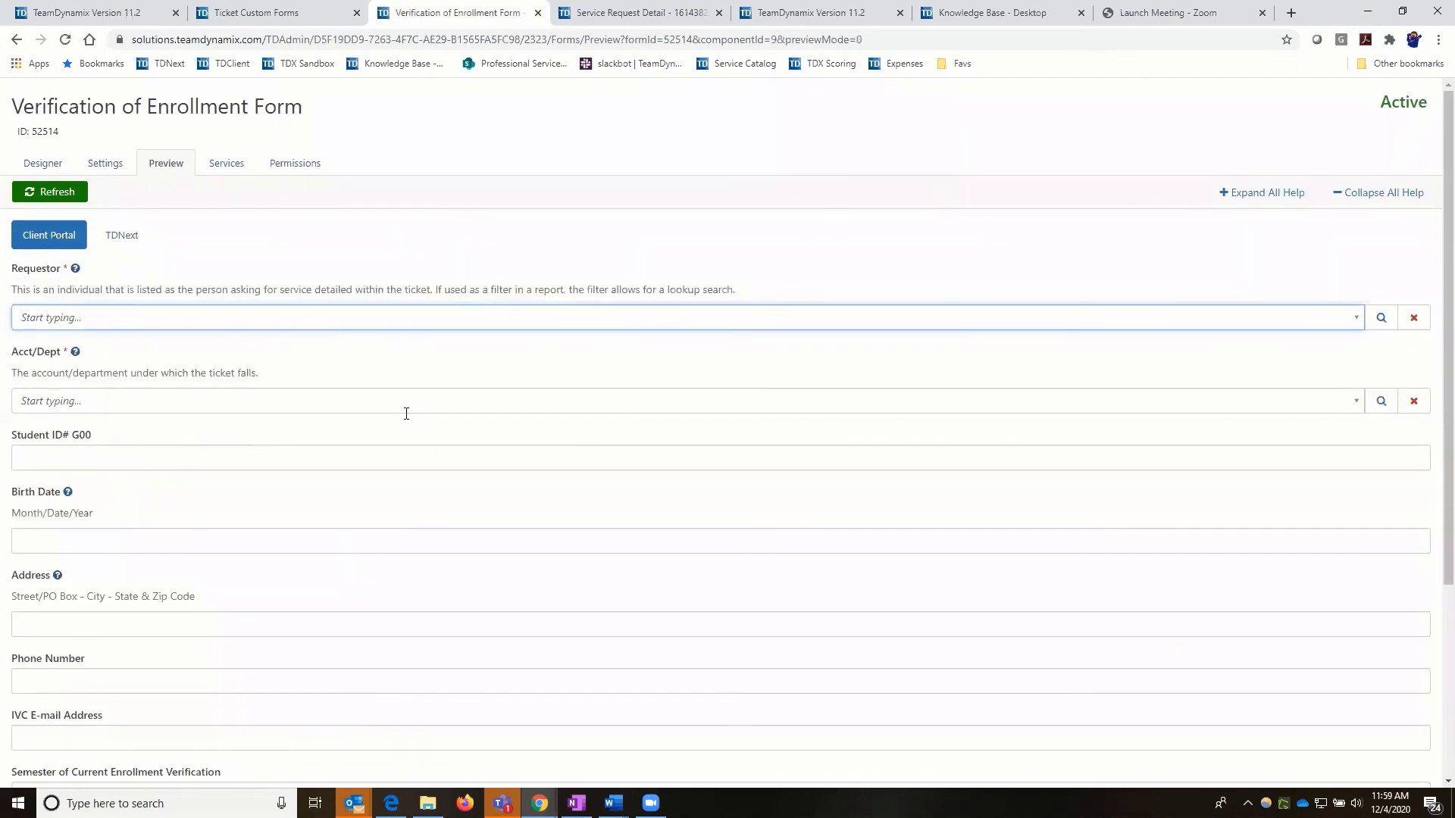
pyautogui.scroll(-2, 533, 359)
pyautogui.scroll(-2, 199, 443)
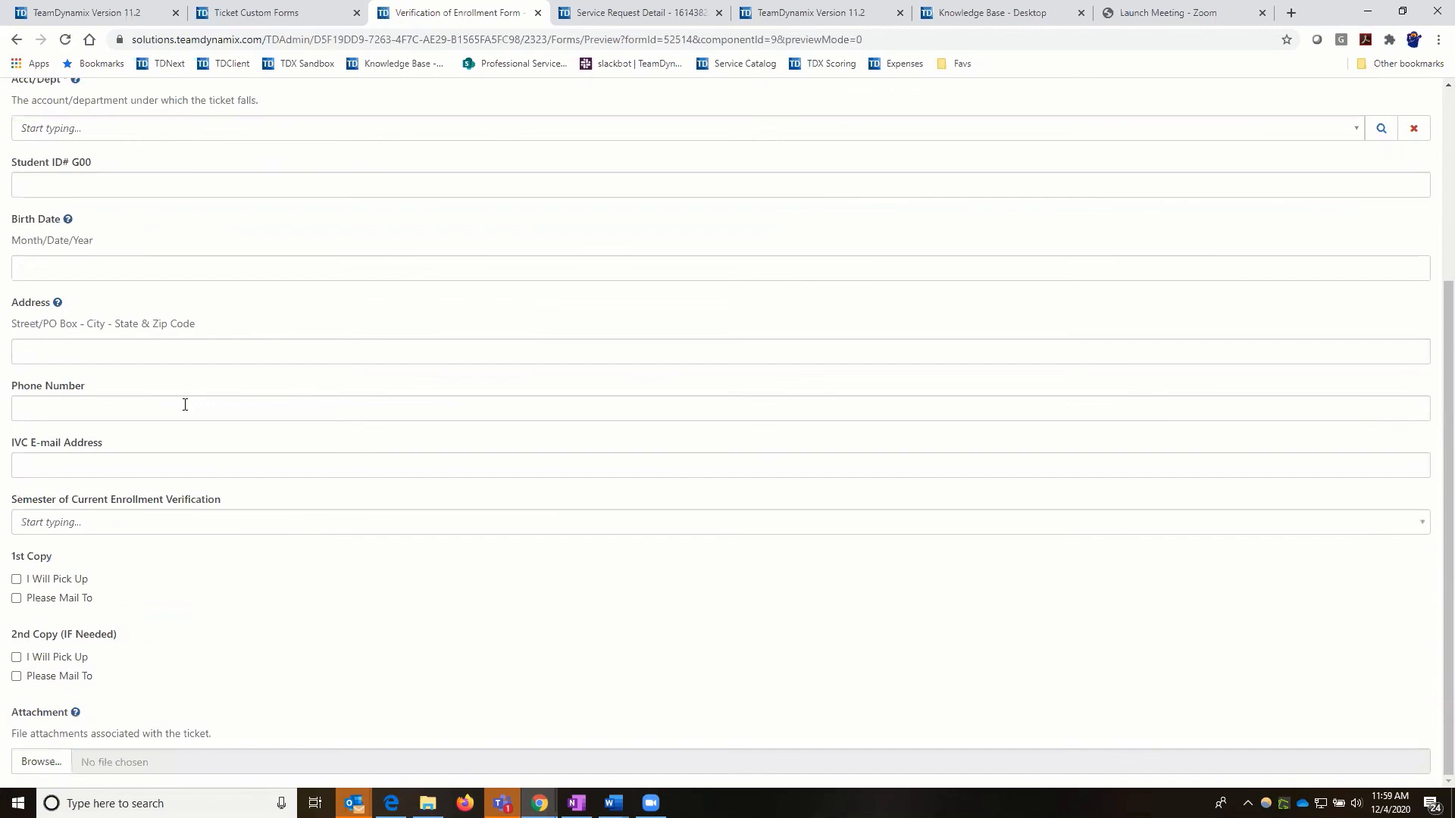
pyautogui.click(93, 418)
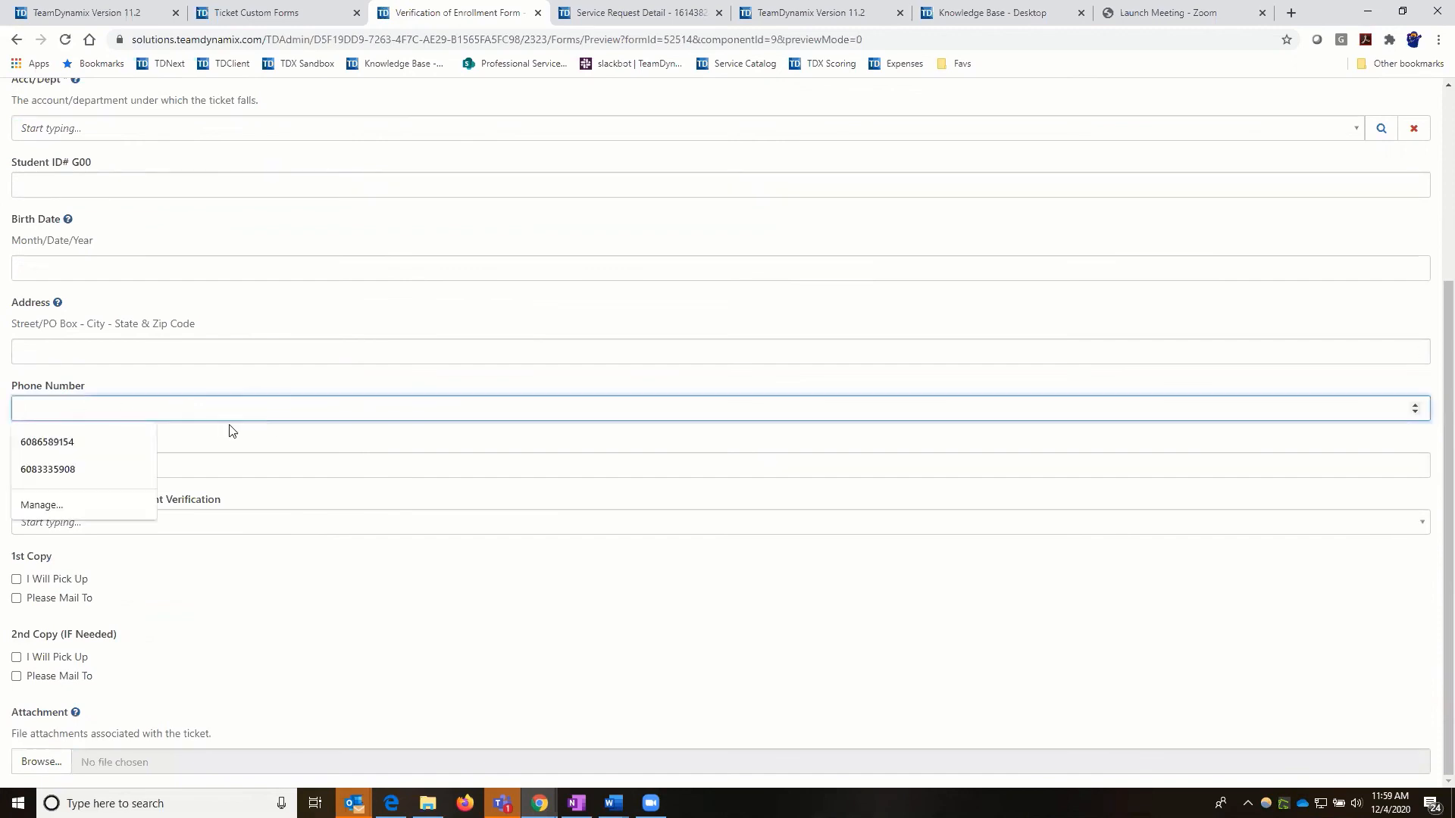
pyautogui.click(212, 455)
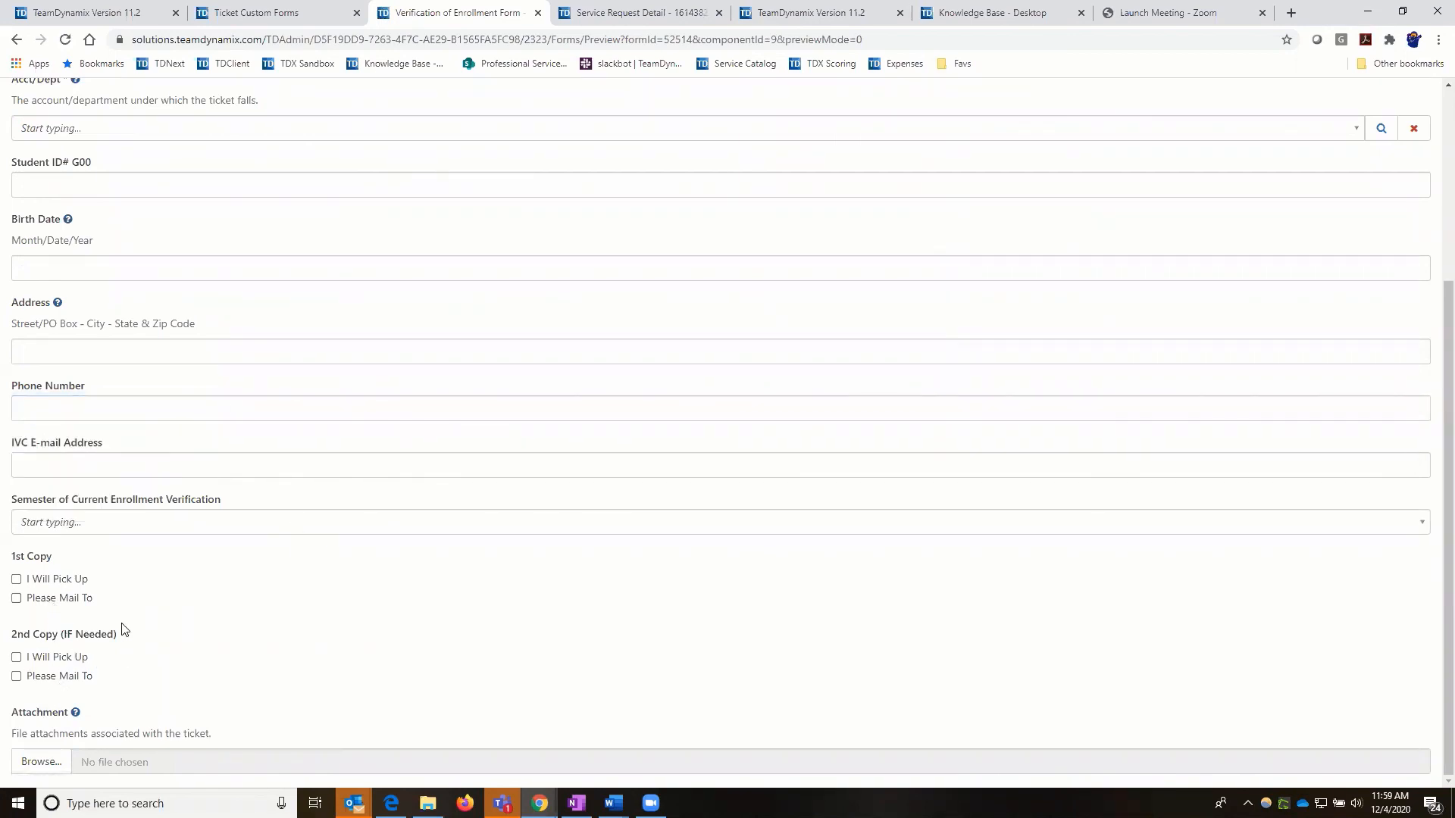
pyautogui.scroll(4, 133, 379)
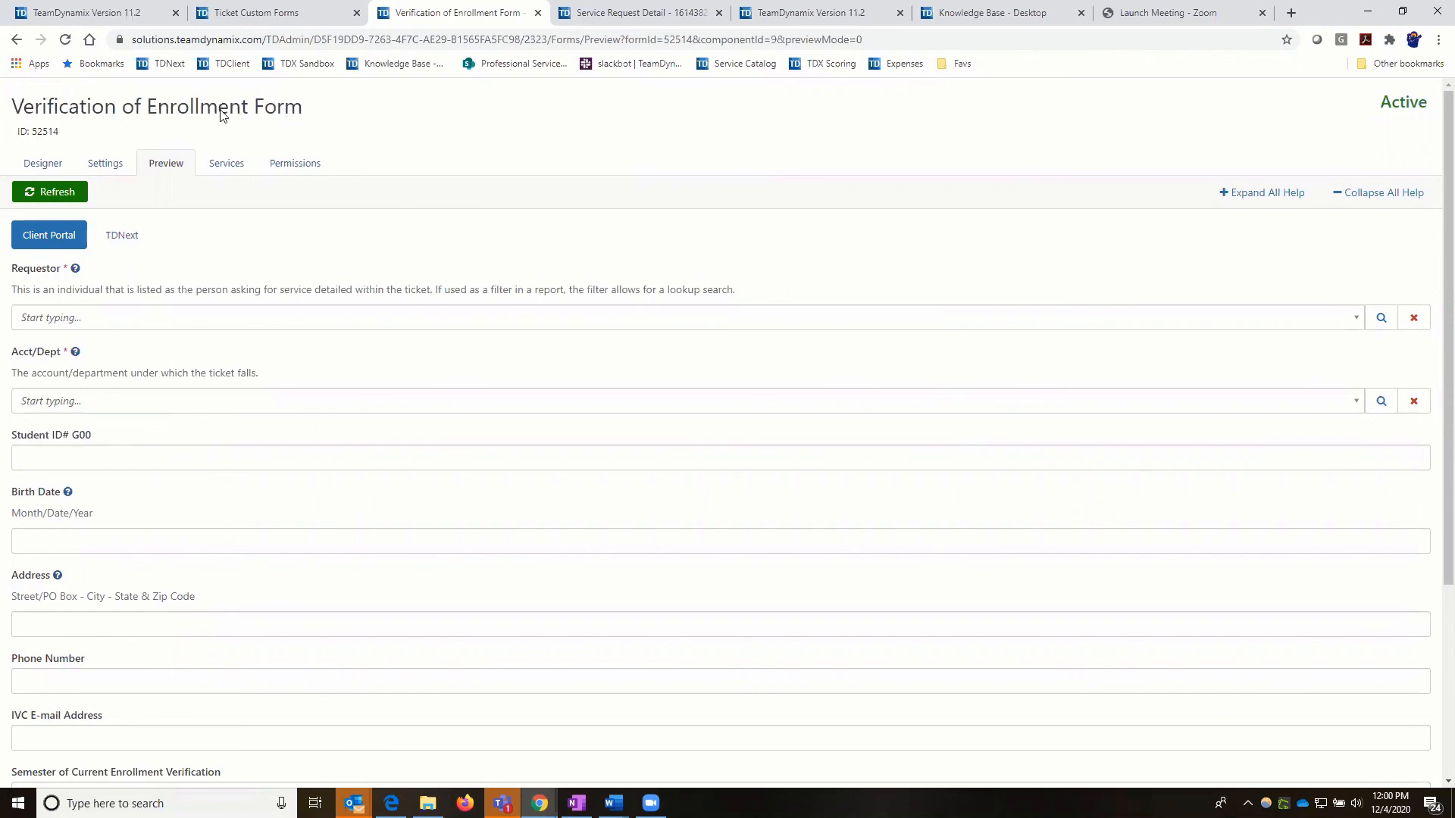
# Go back to the Verification of Enrollment Form's designer and save the form
pyautogui.click(63, 166)
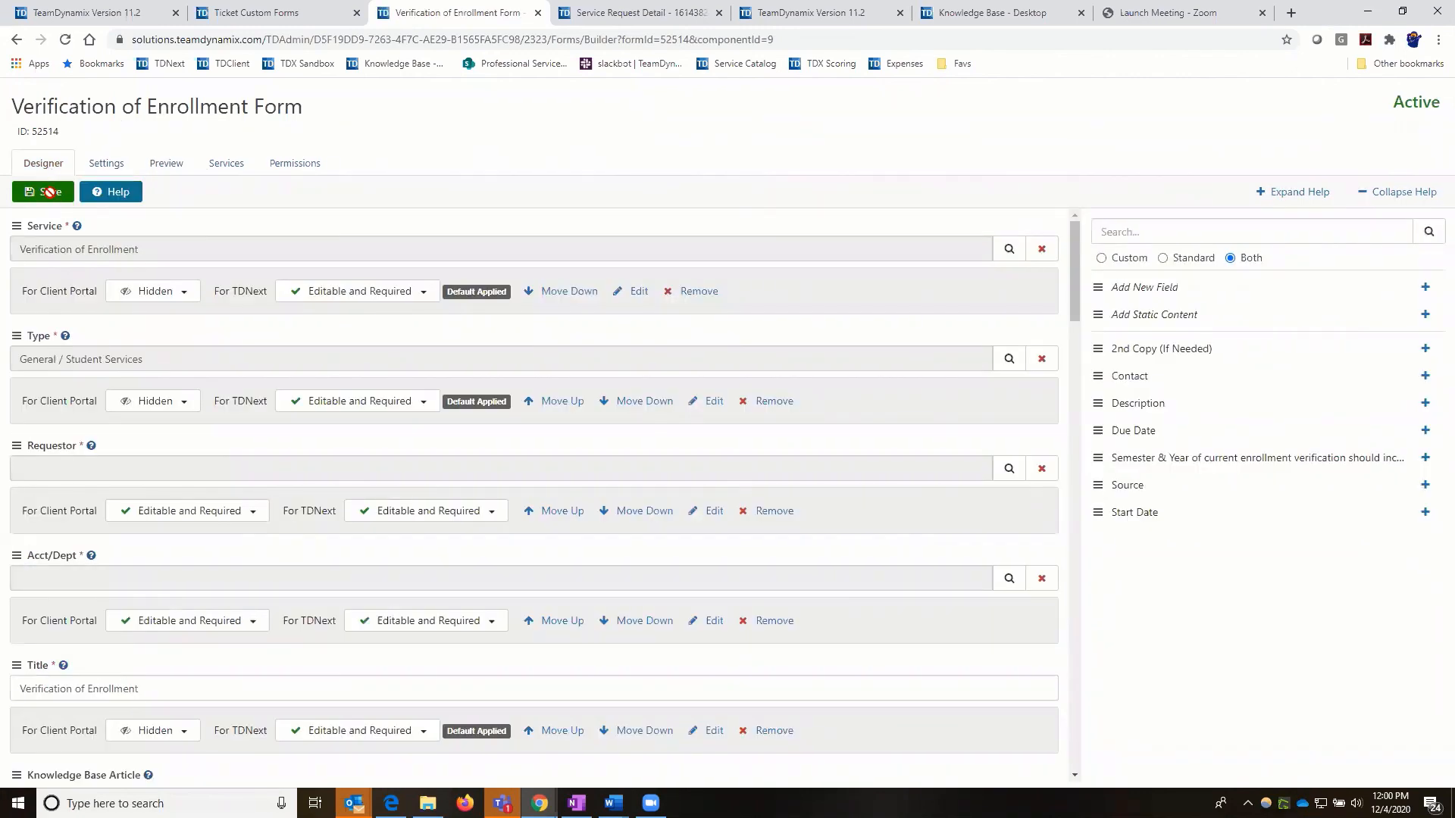
pyautogui.click(50, 191)
pyautogui.press('XF86AudioRaiseVolume')
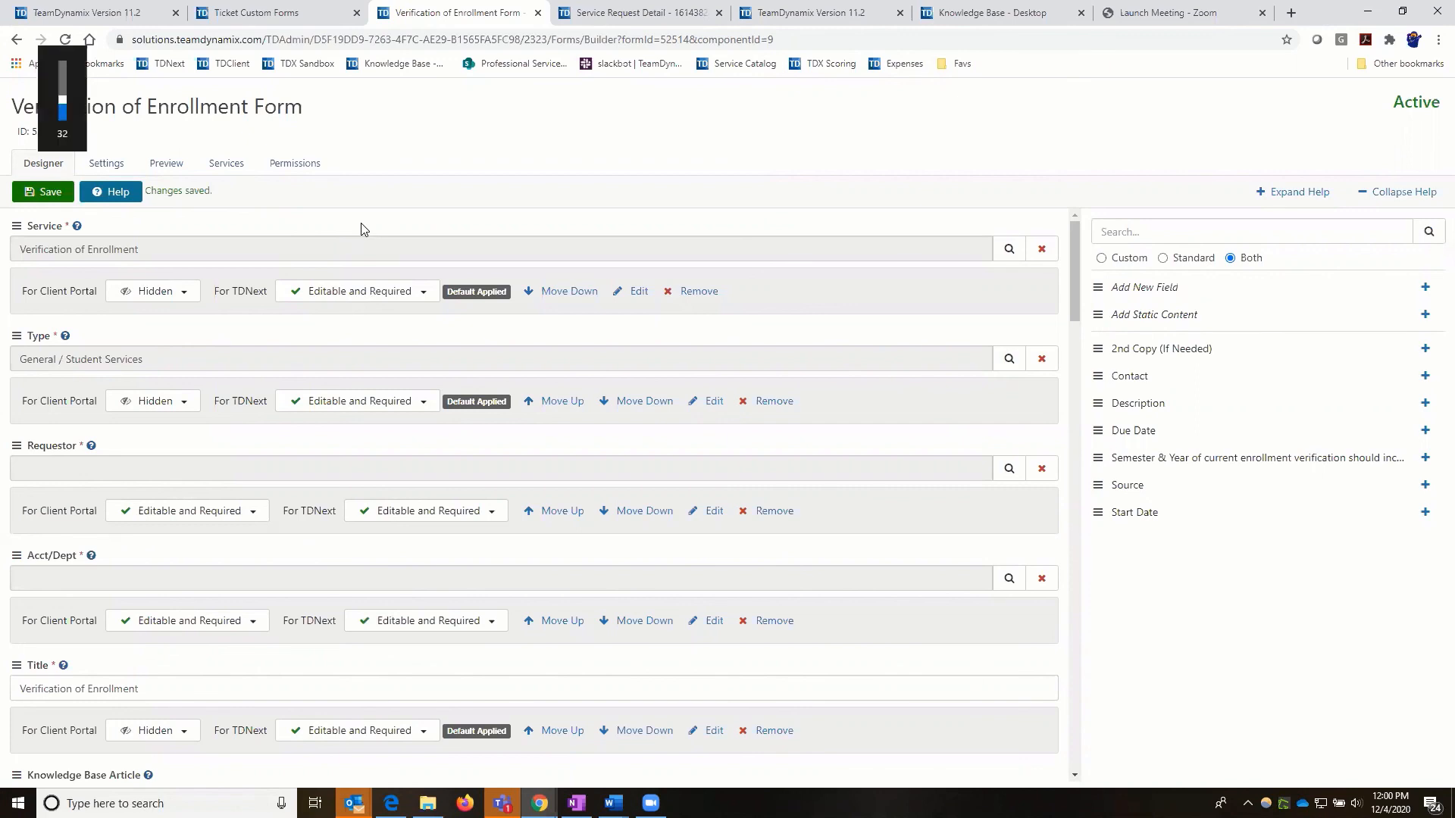